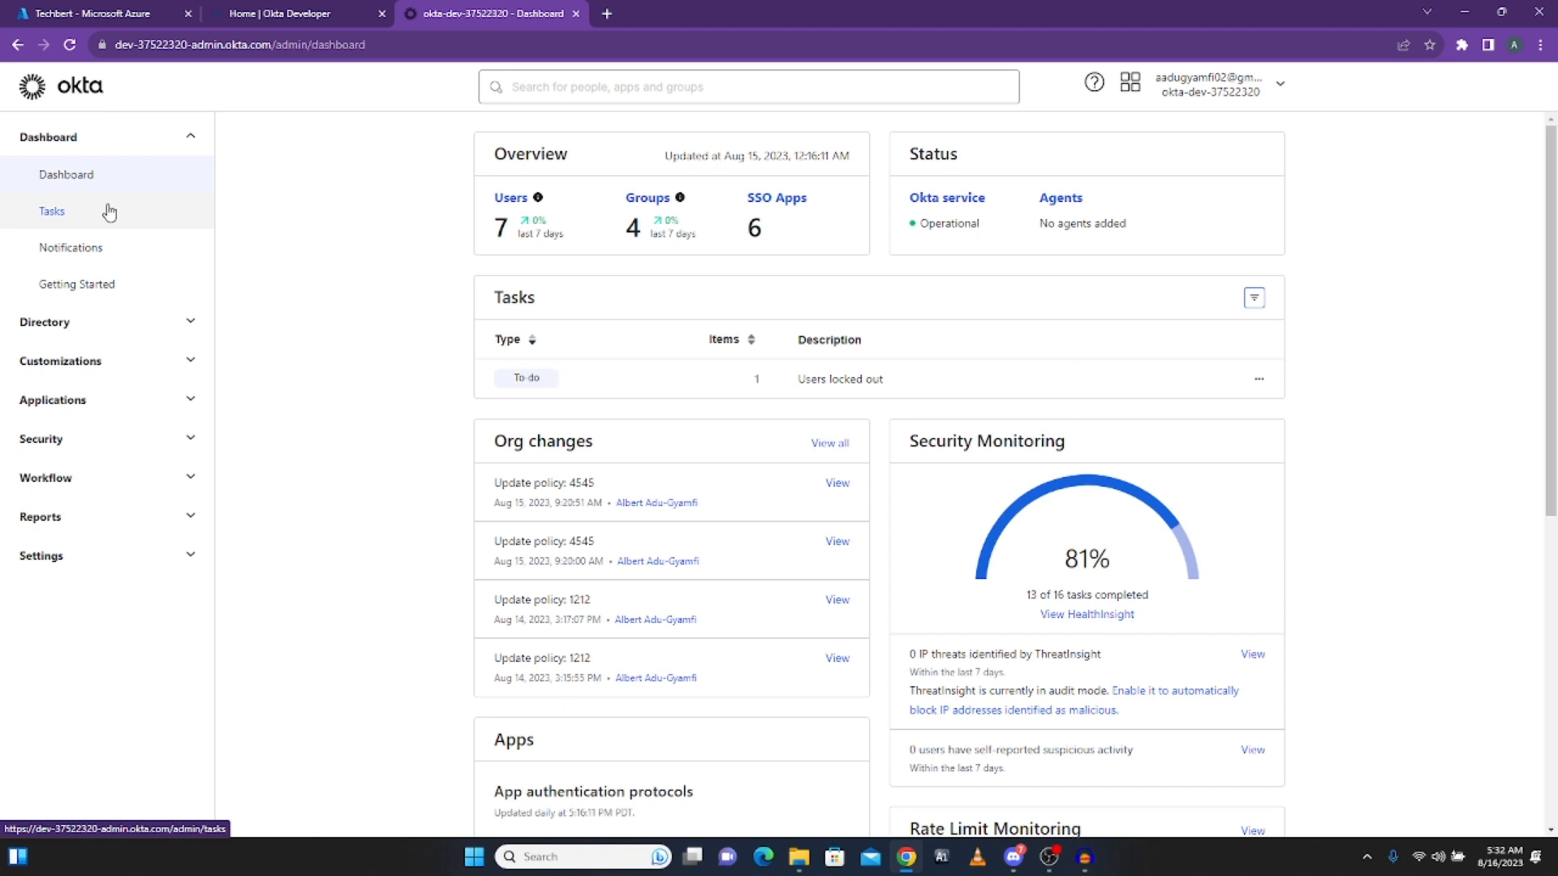
# Step: Collapse Dashboard, expand Applications, and open the Applications list showing the org's four apps
pyautogui.click(57, 241)
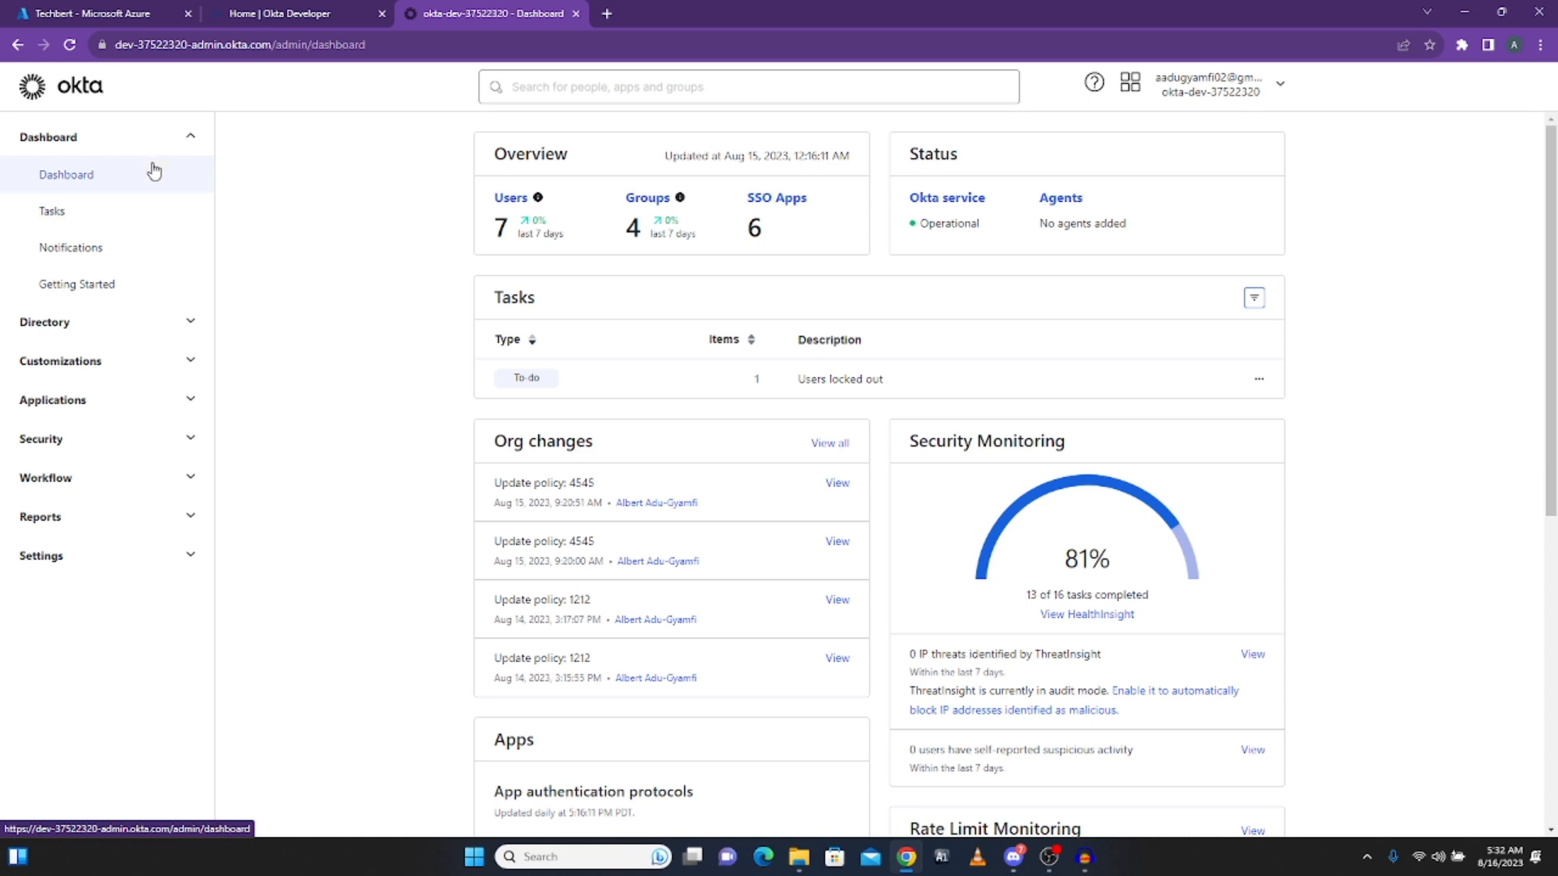
pyautogui.click(191, 136)
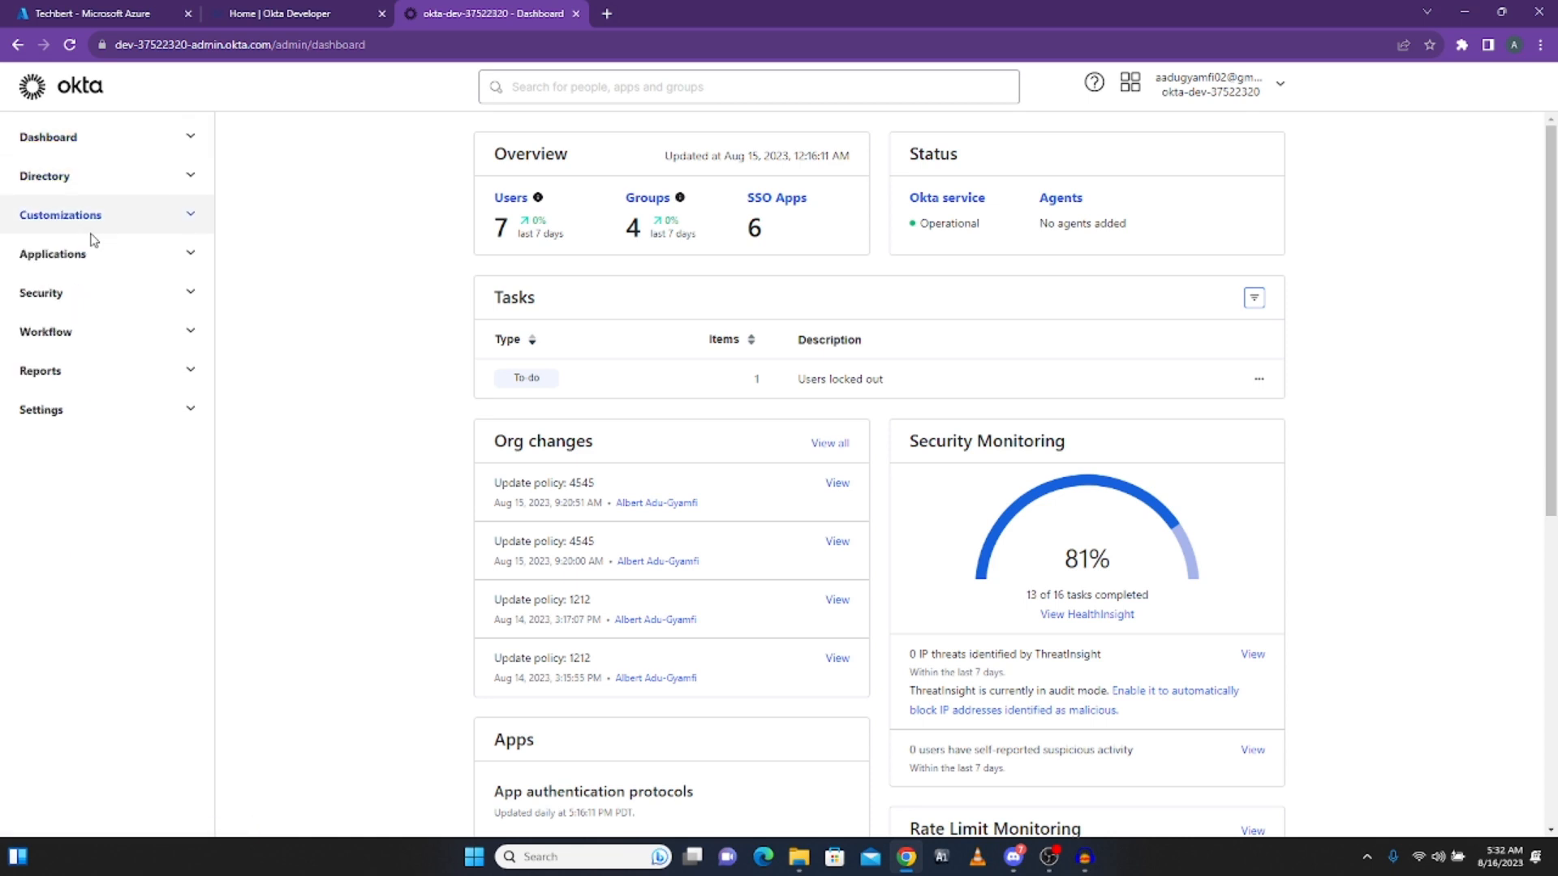
pyautogui.click(193, 254)
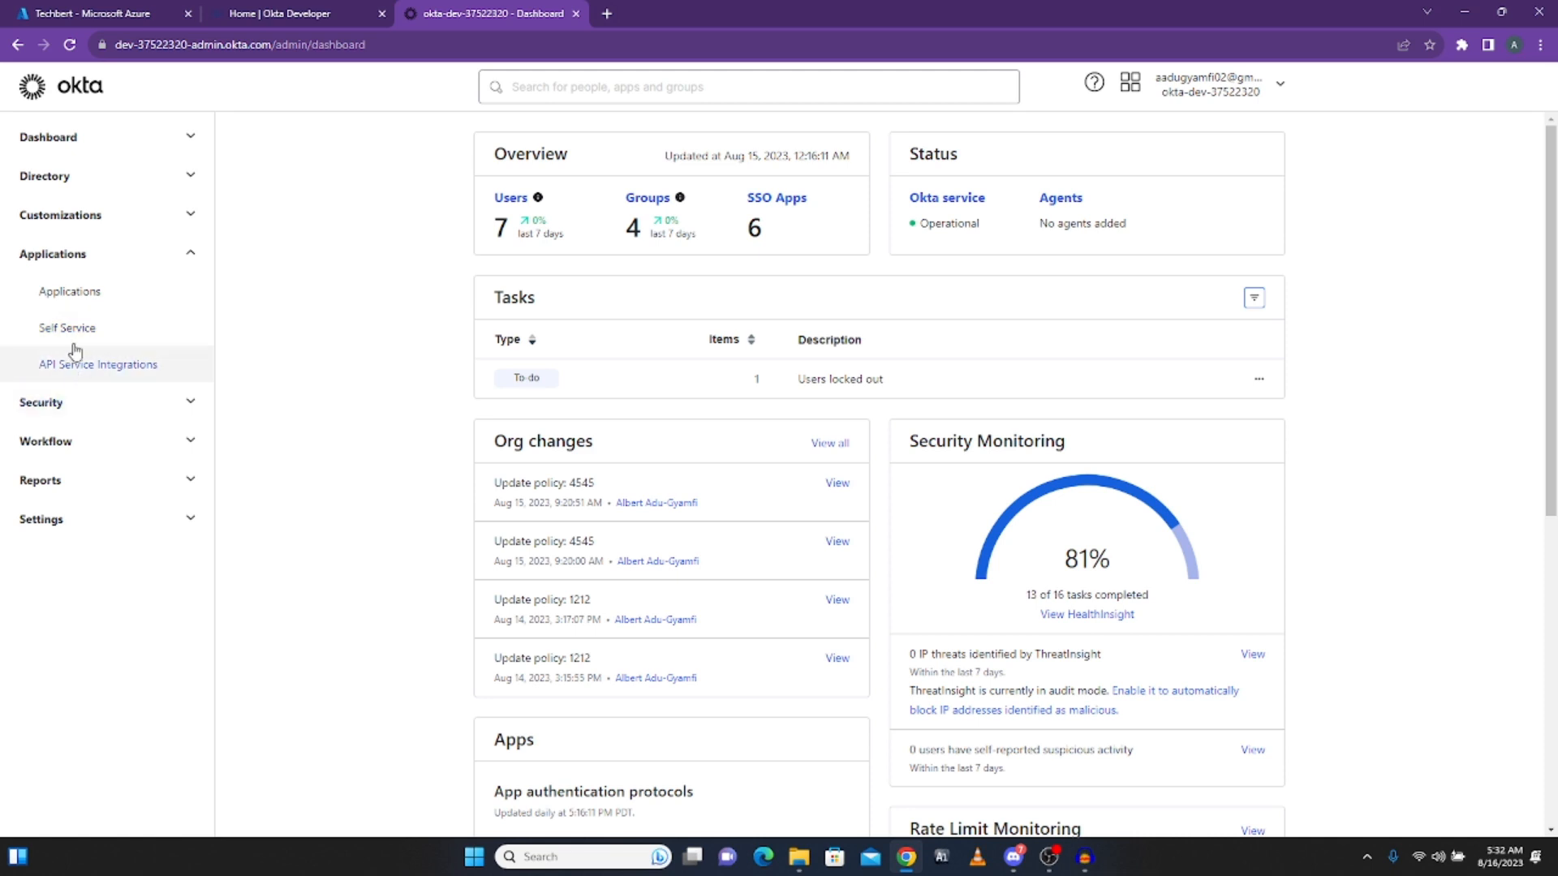
pyautogui.click(70, 297)
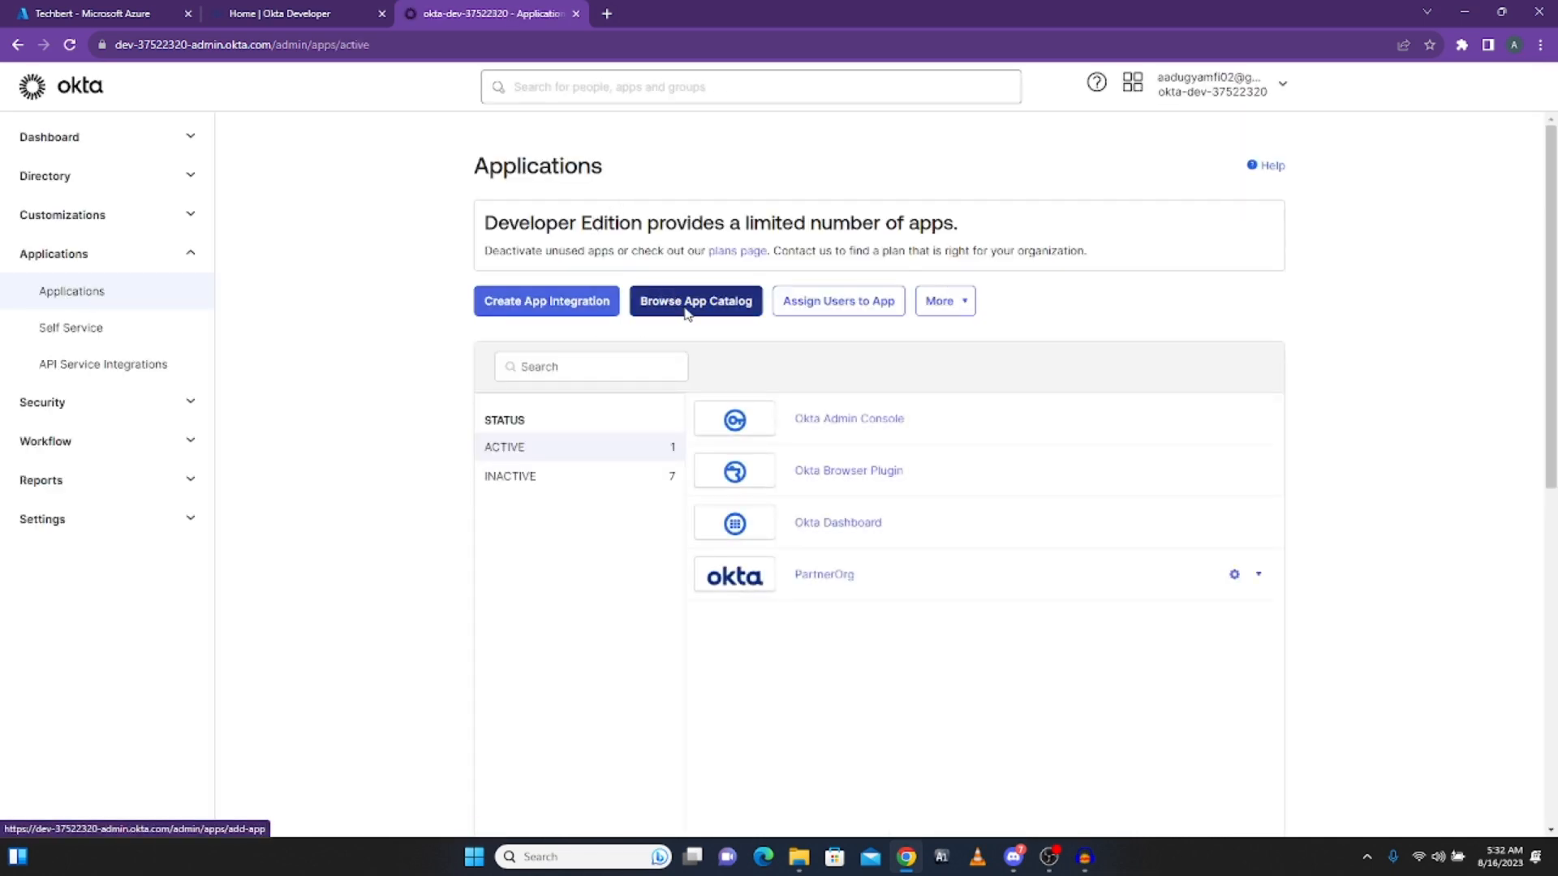
# Step: Glance at the app catalog and the Create App Integration dialog, then dismiss the dialog
pyautogui.click(703, 306)
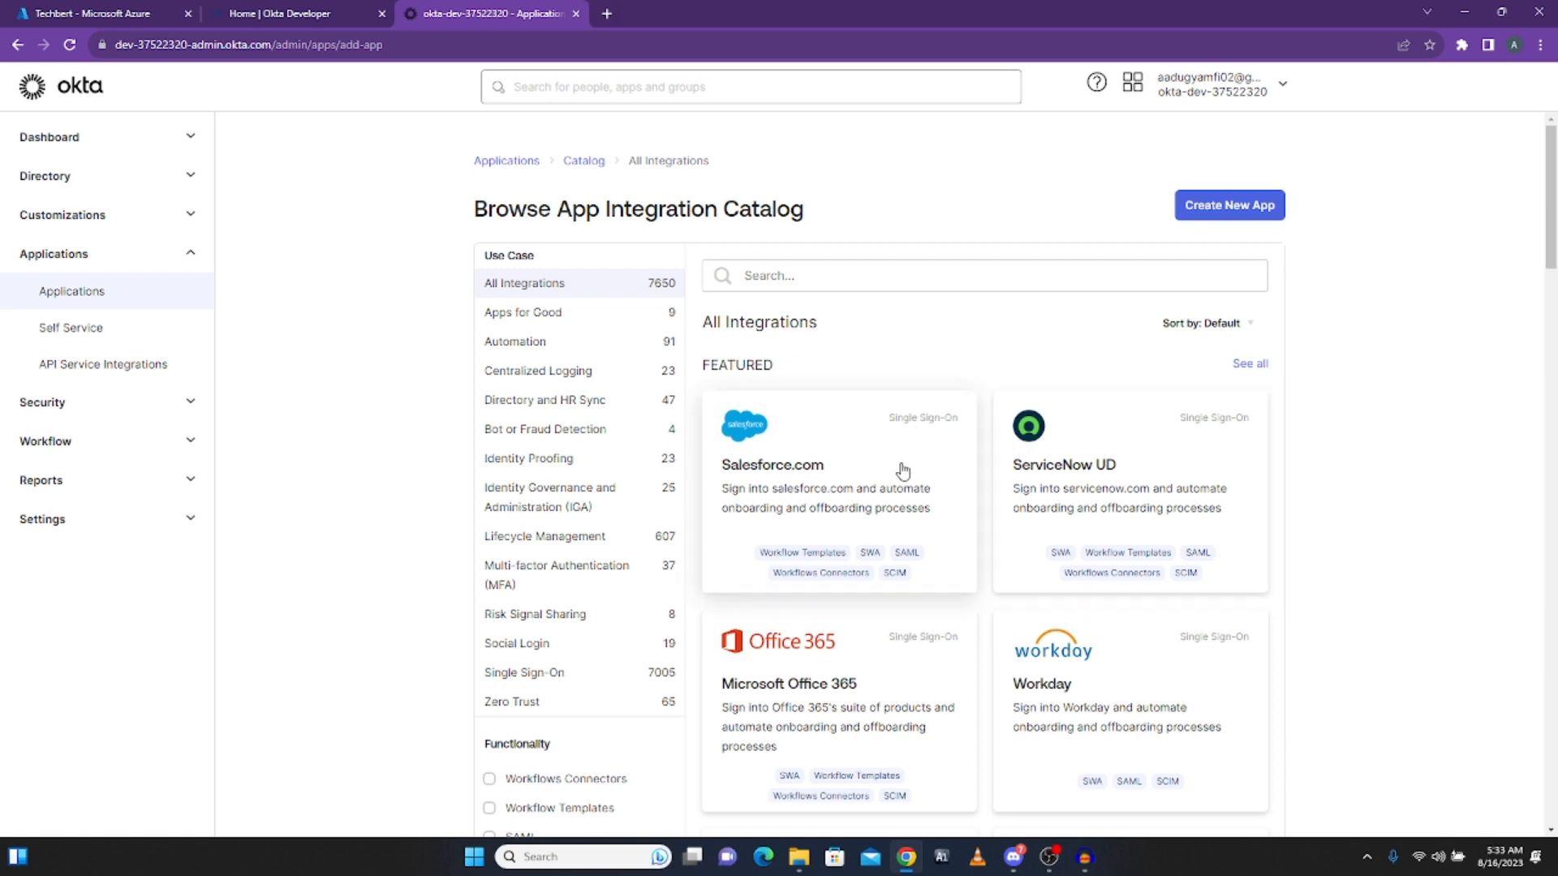
pyautogui.click(70, 303)
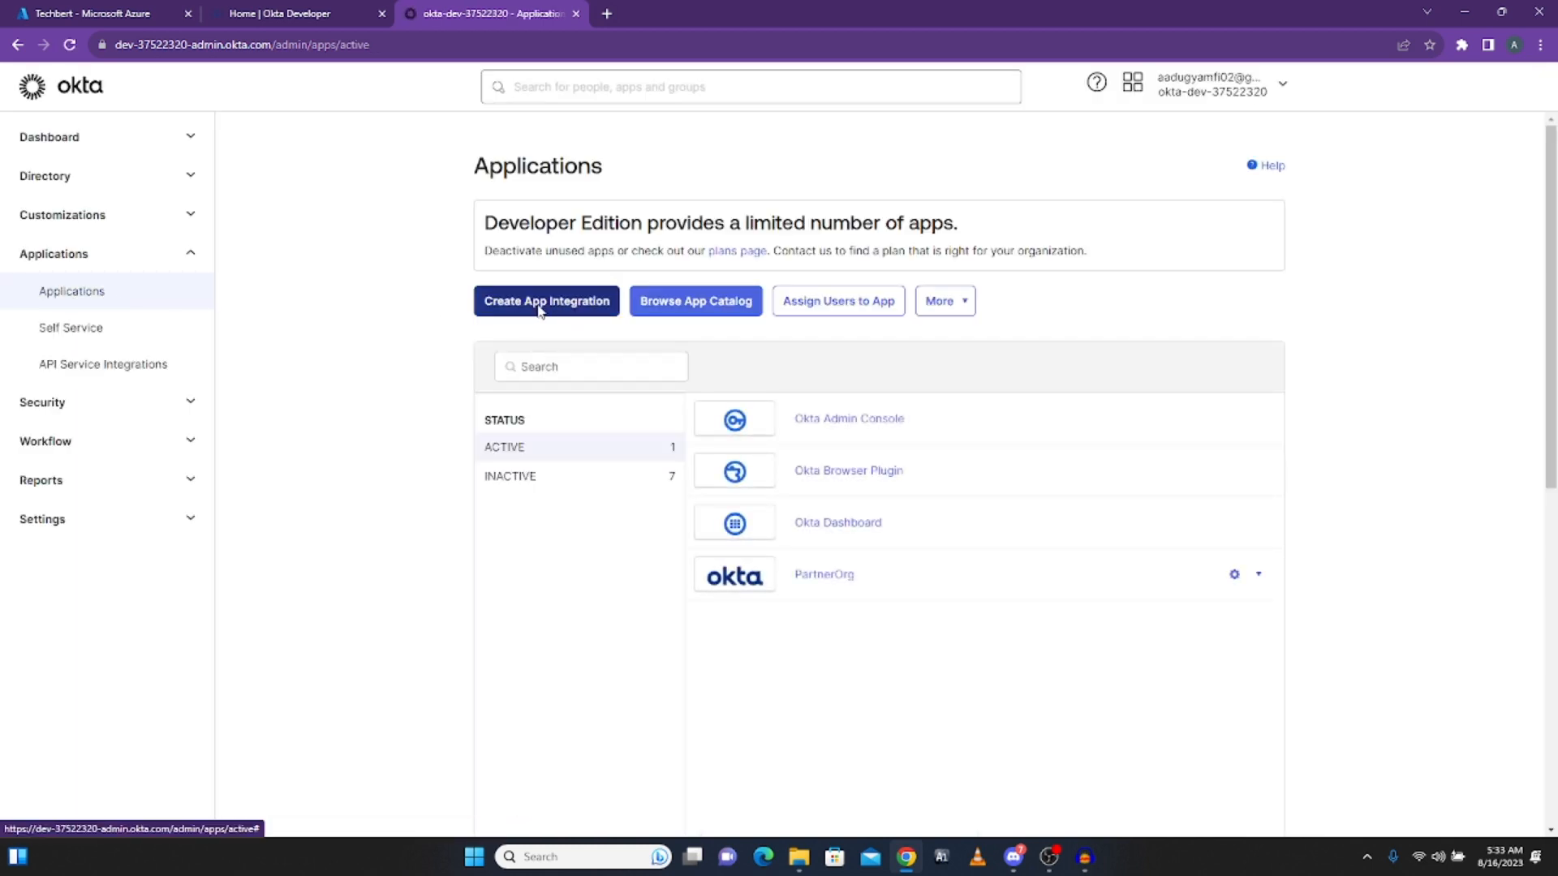
pyautogui.click(540, 309)
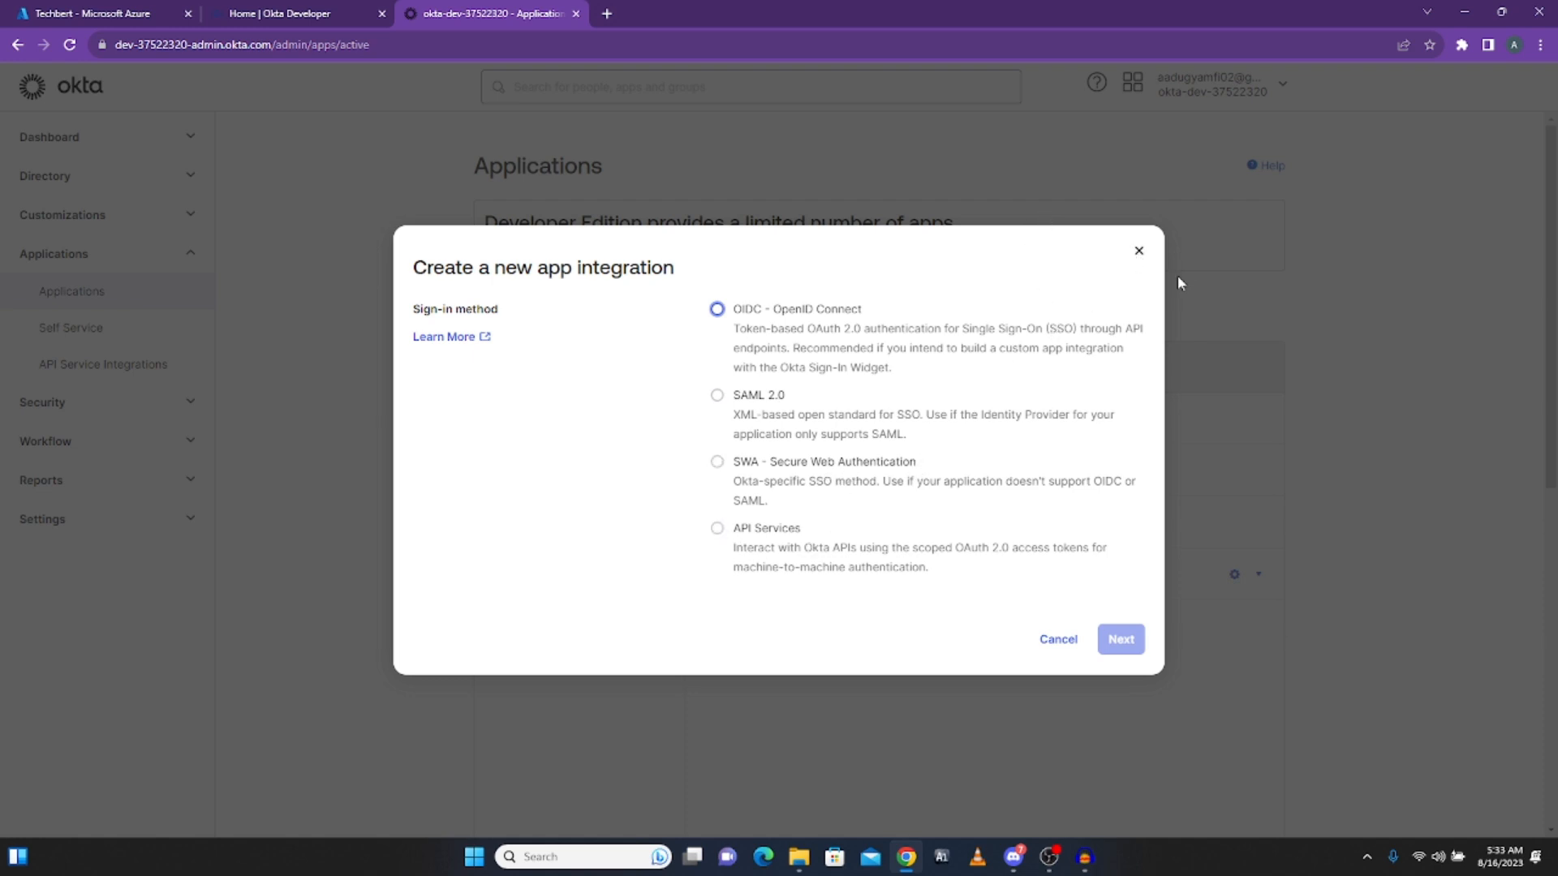
pyautogui.click(1138, 253)
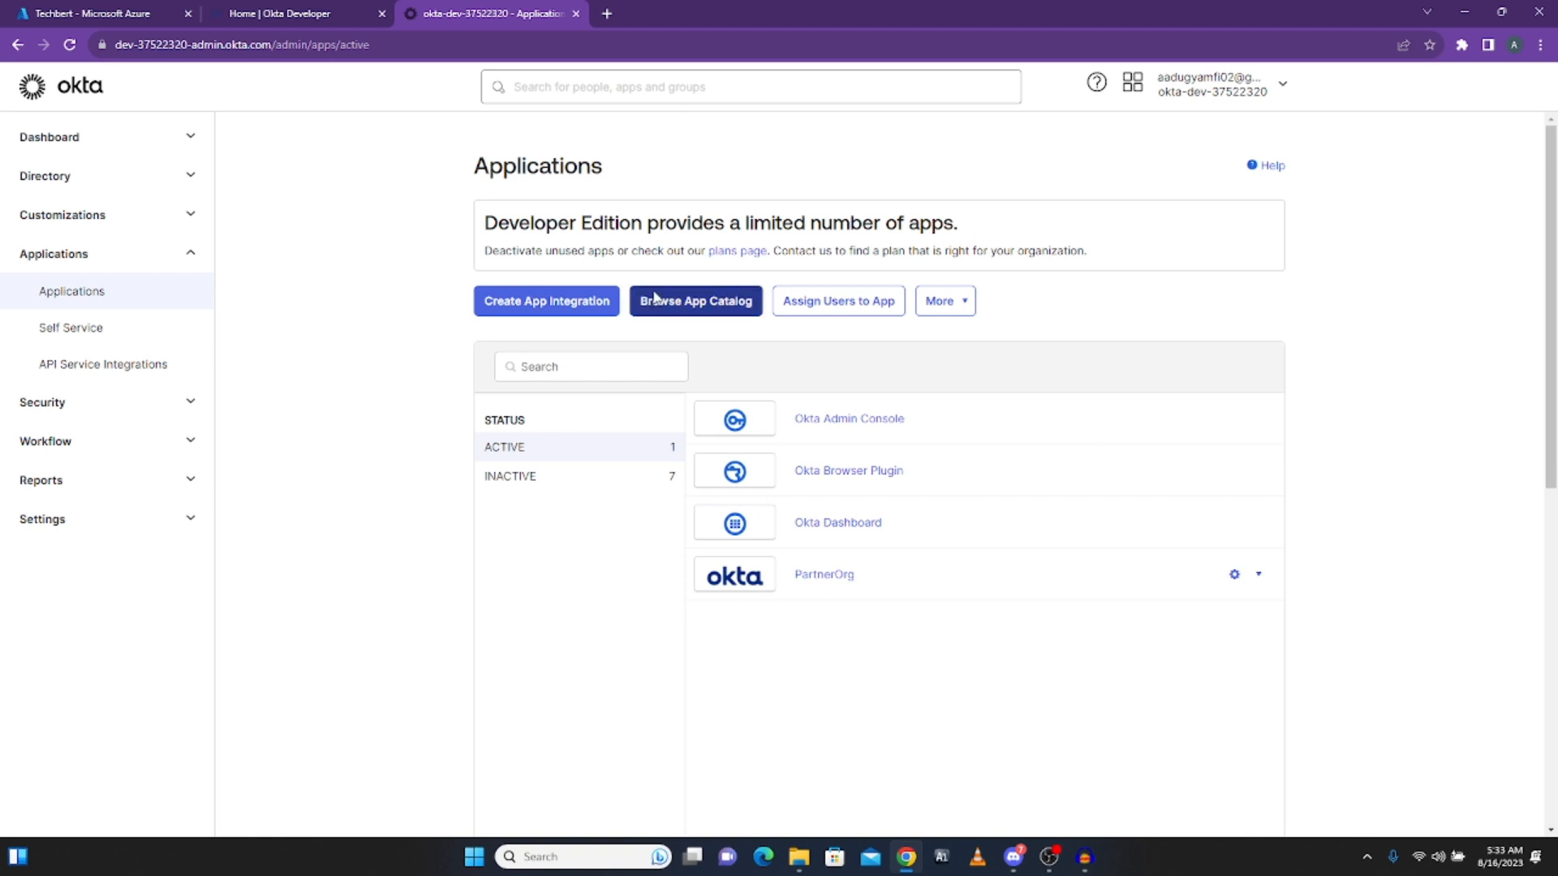
# Step: Browse the app integration catalog's featured integrations, including Microsoft Office 365
pyautogui.click(678, 304)
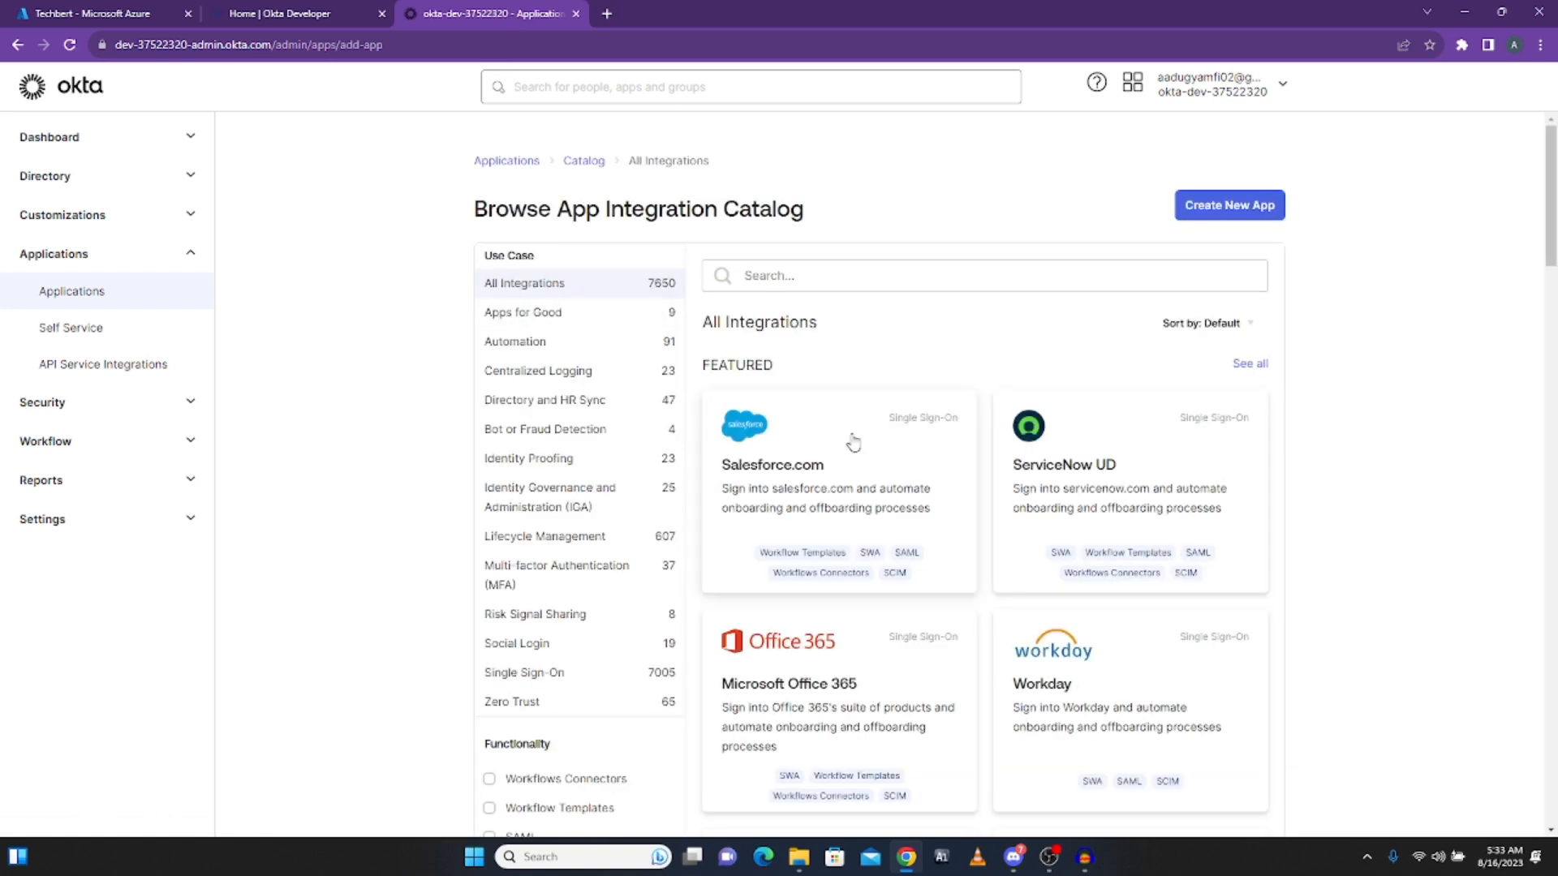
pyautogui.scroll(-3, 800, 743)
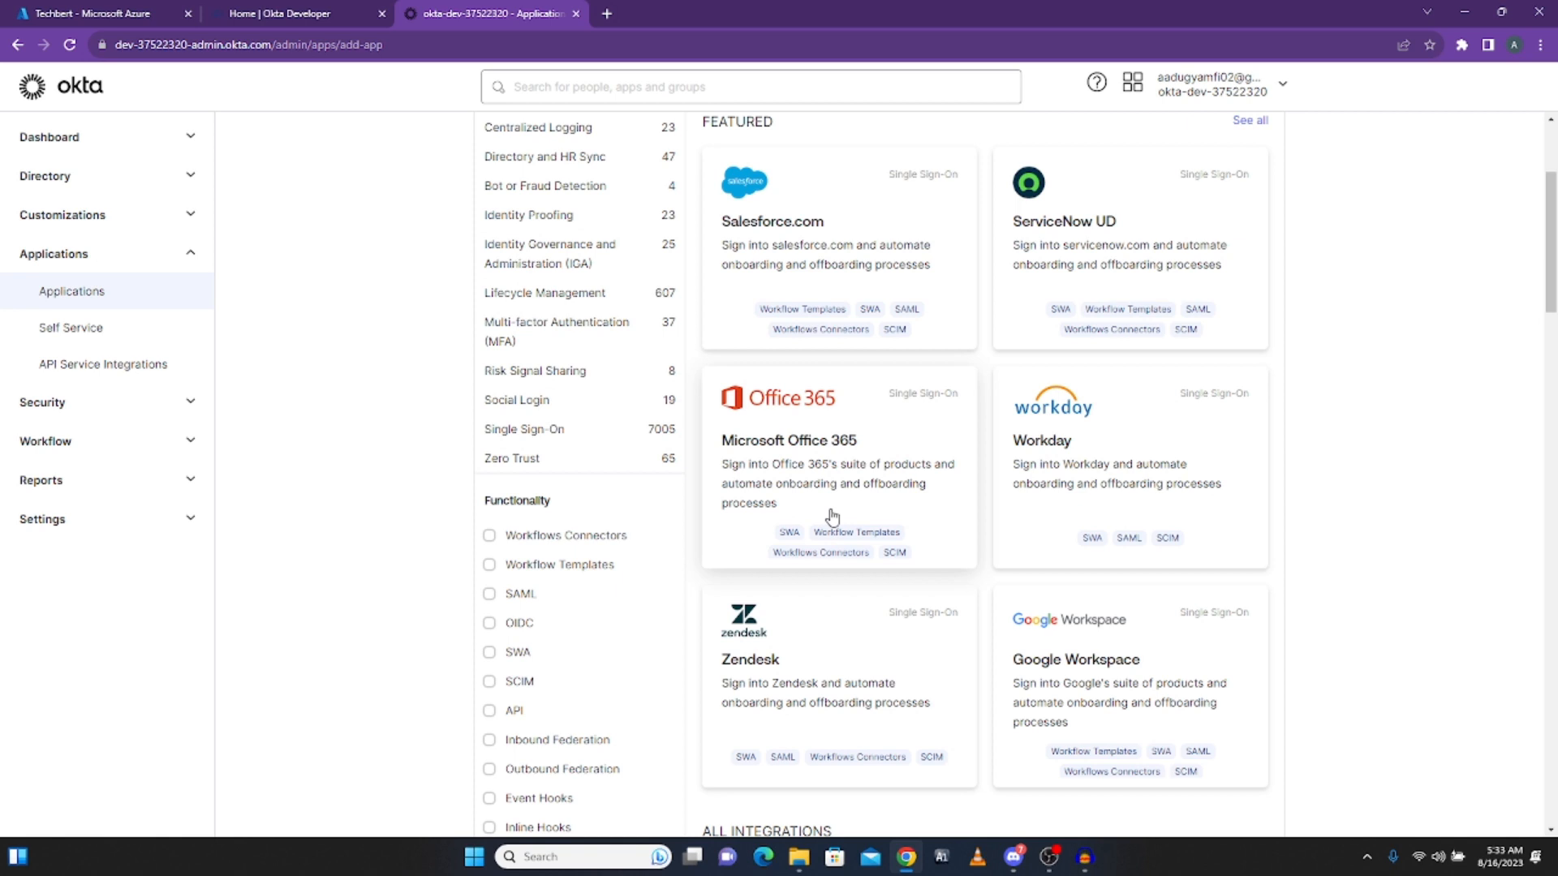
pyautogui.scroll(2, 802, 490)
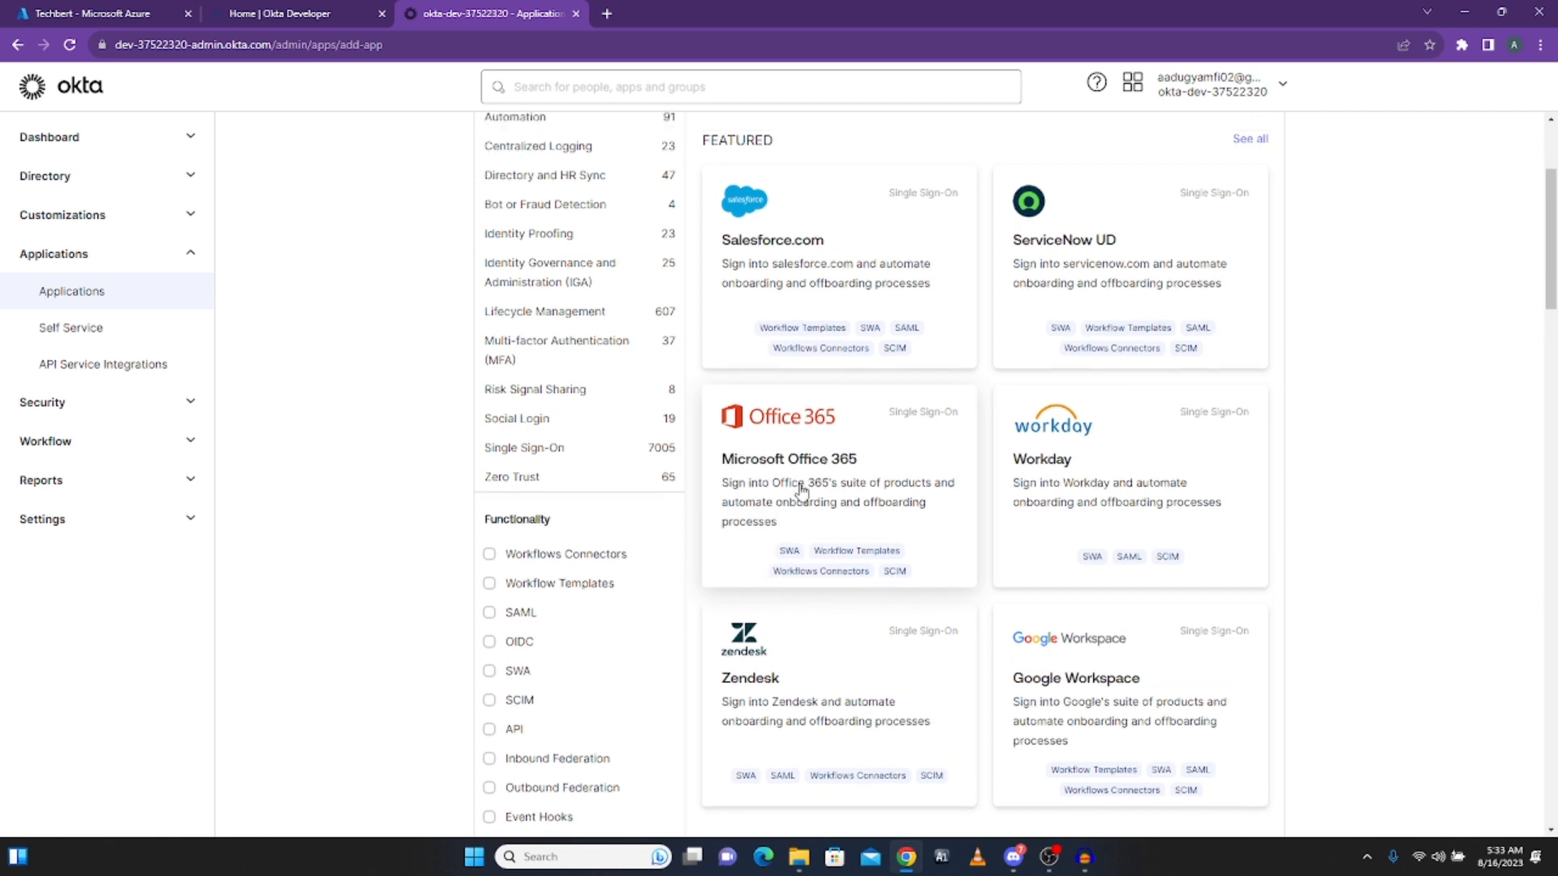
pyautogui.scroll(3, 799, 489)
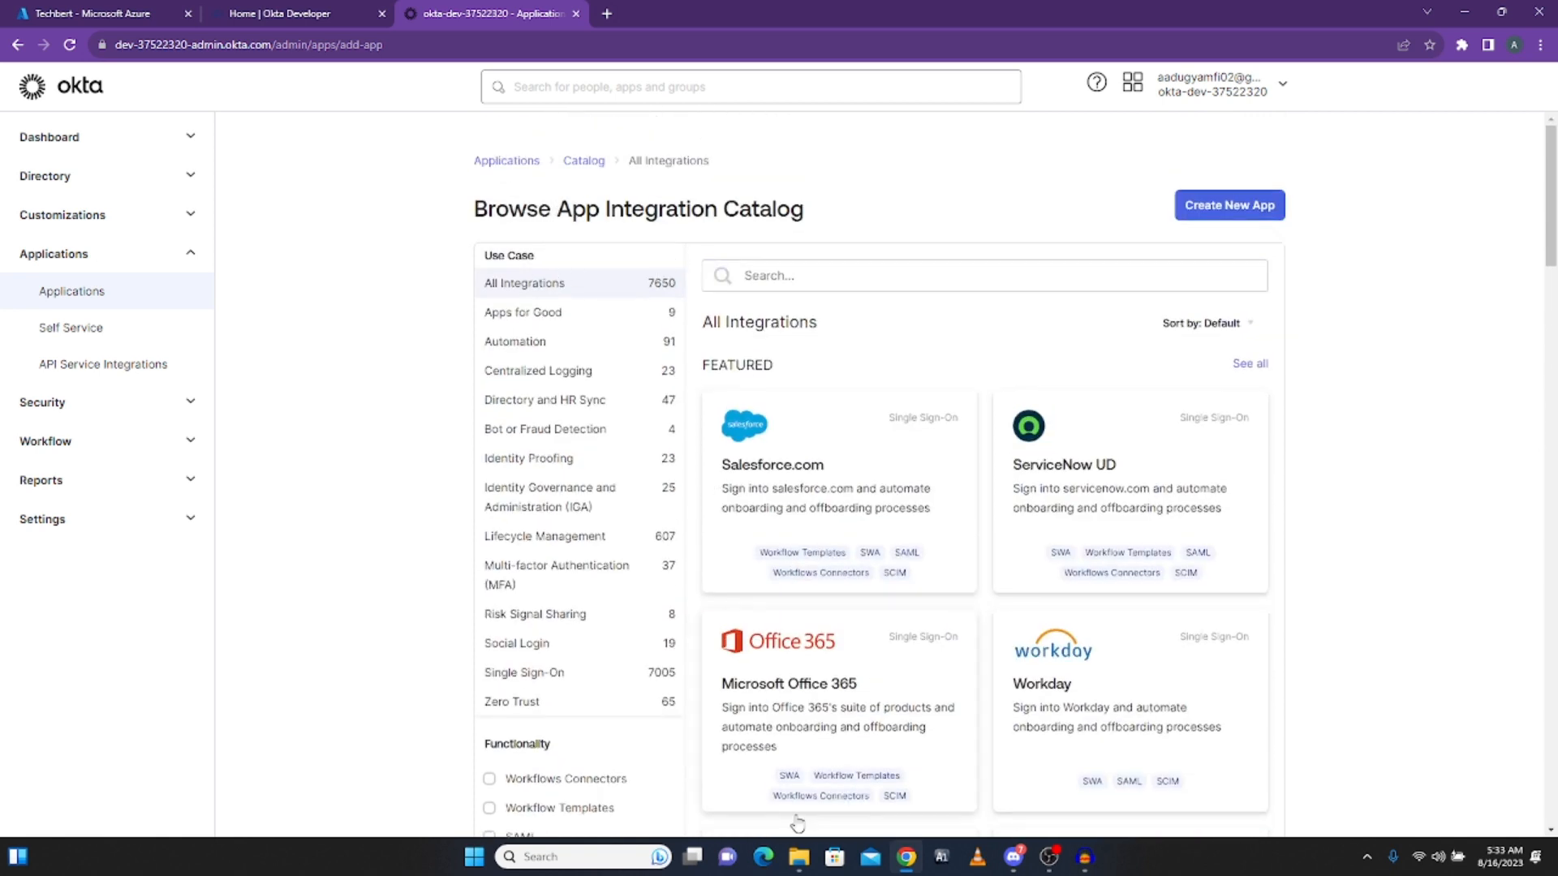
pyautogui.scroll(-3, 809, 487)
# Step: Review the Microsoft Office 365 catalog page and start adding the integration
pyautogui.click(810, 463)
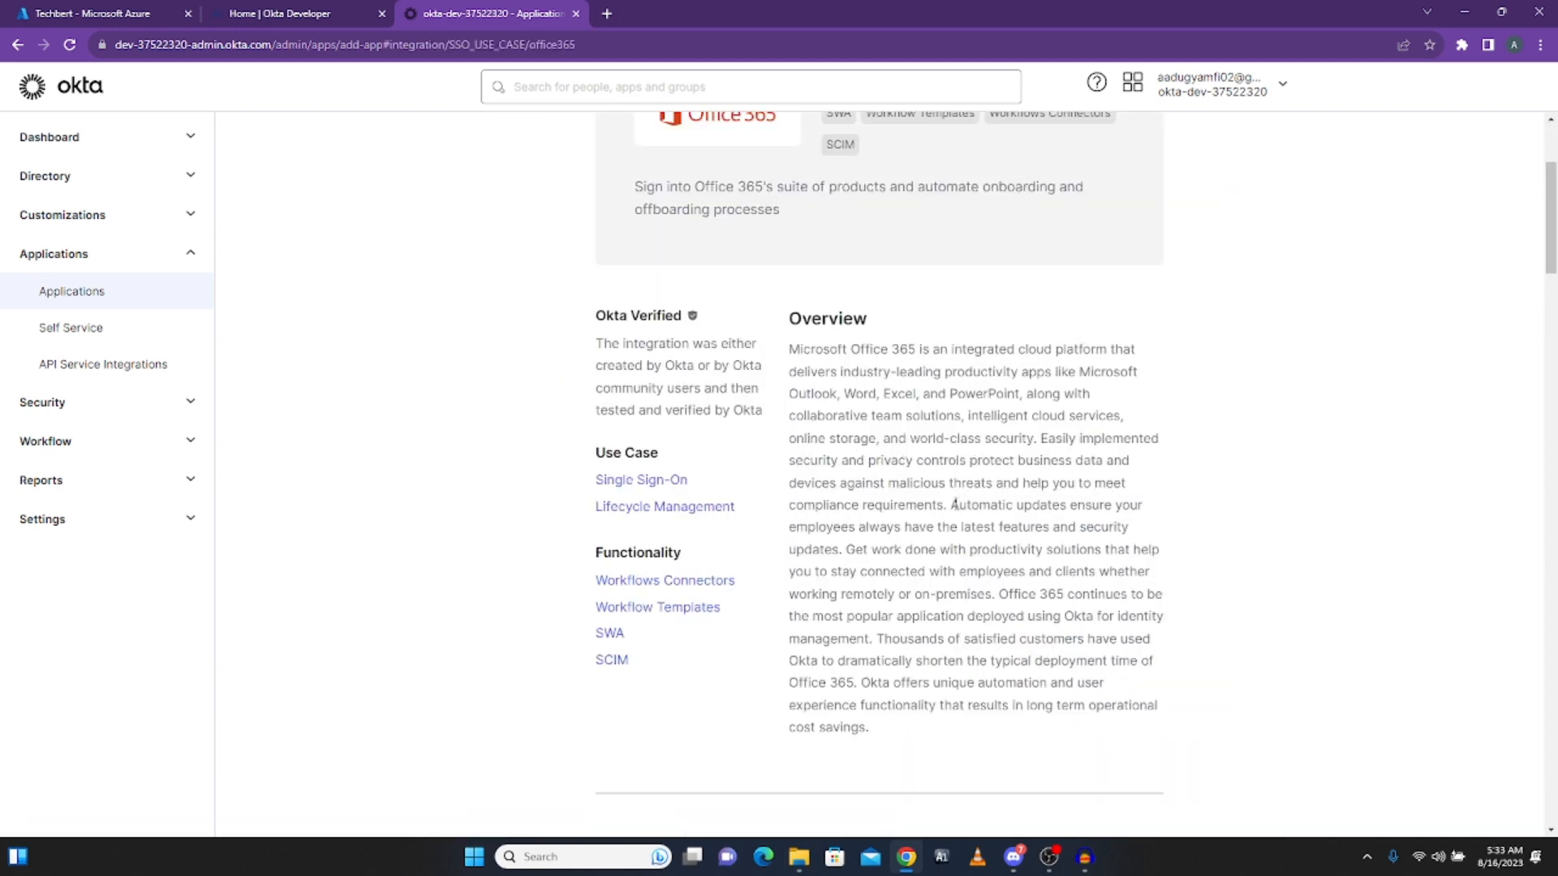
pyautogui.scroll(-1, 1079, 544)
pyautogui.scroll(3, 1079, 545)
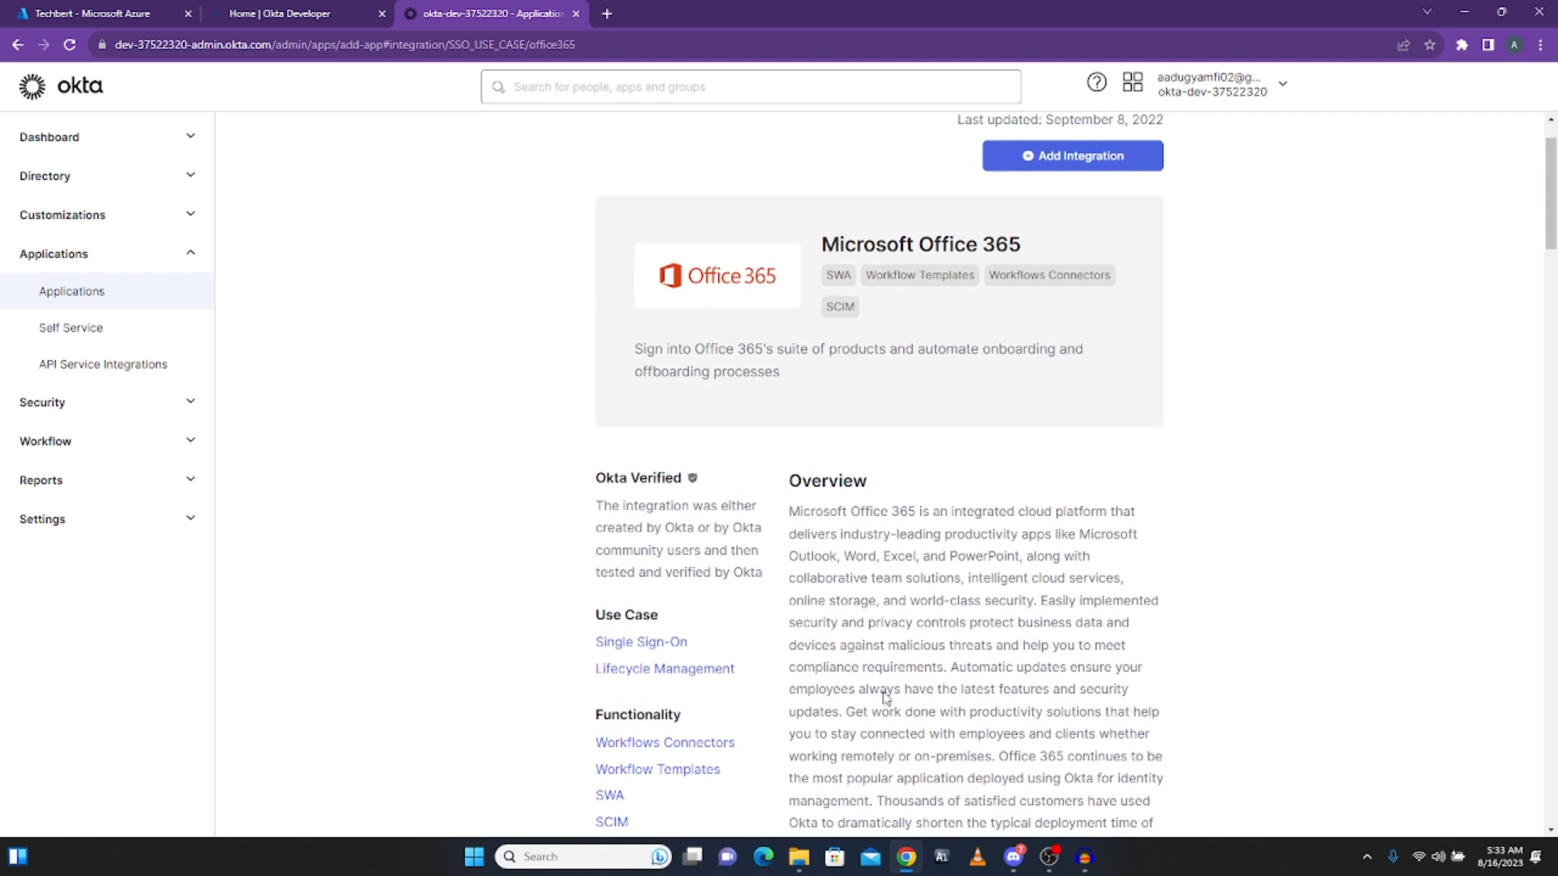
pyautogui.scroll(-2, 967, 517)
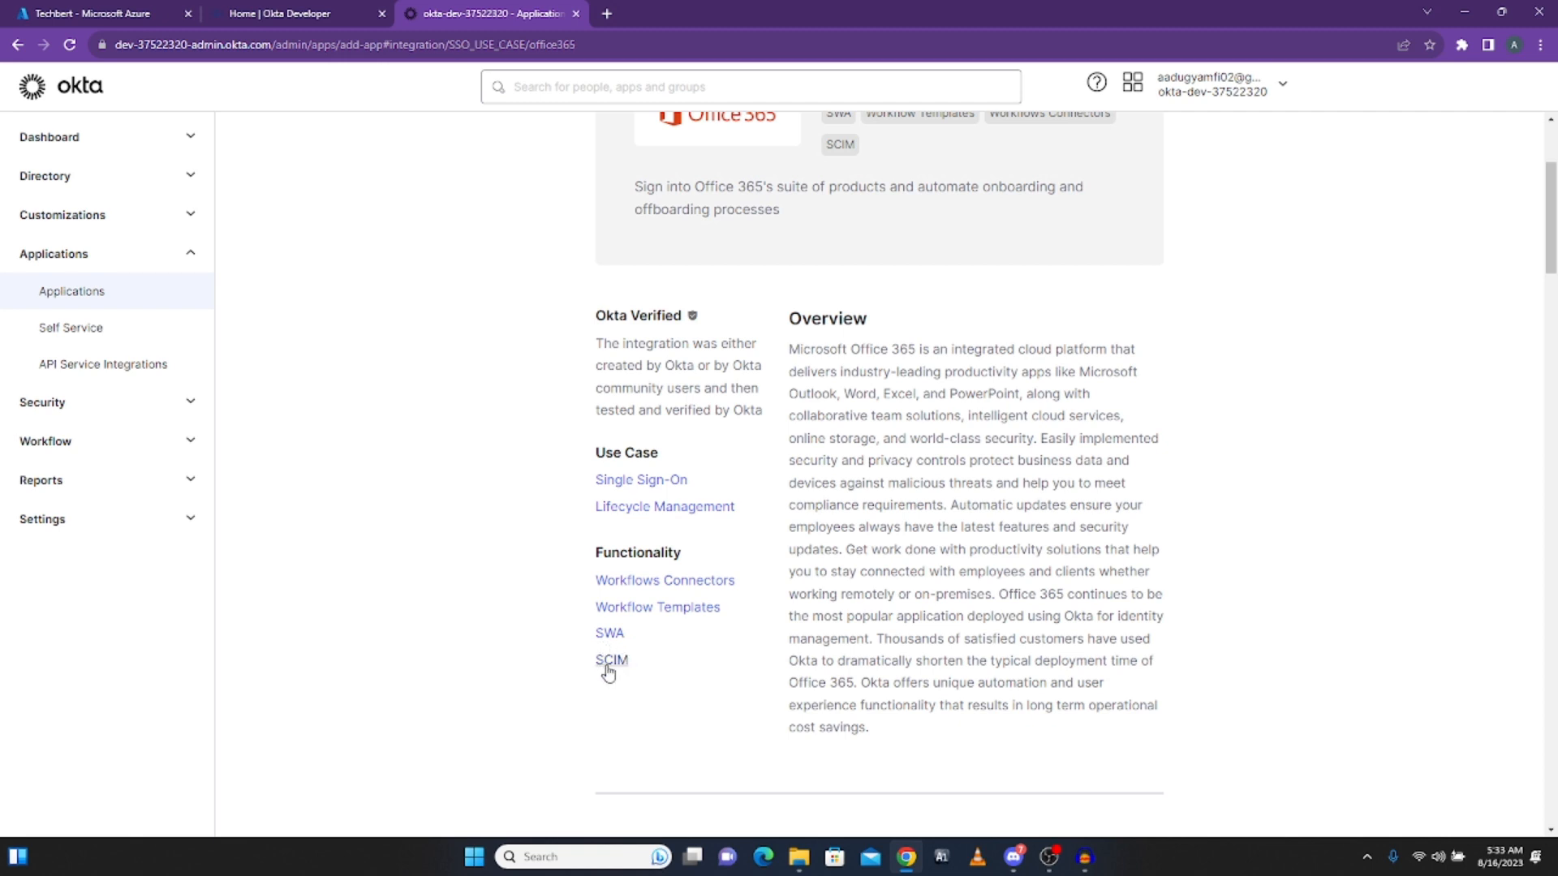
pyautogui.scroll(-5, 820, 636)
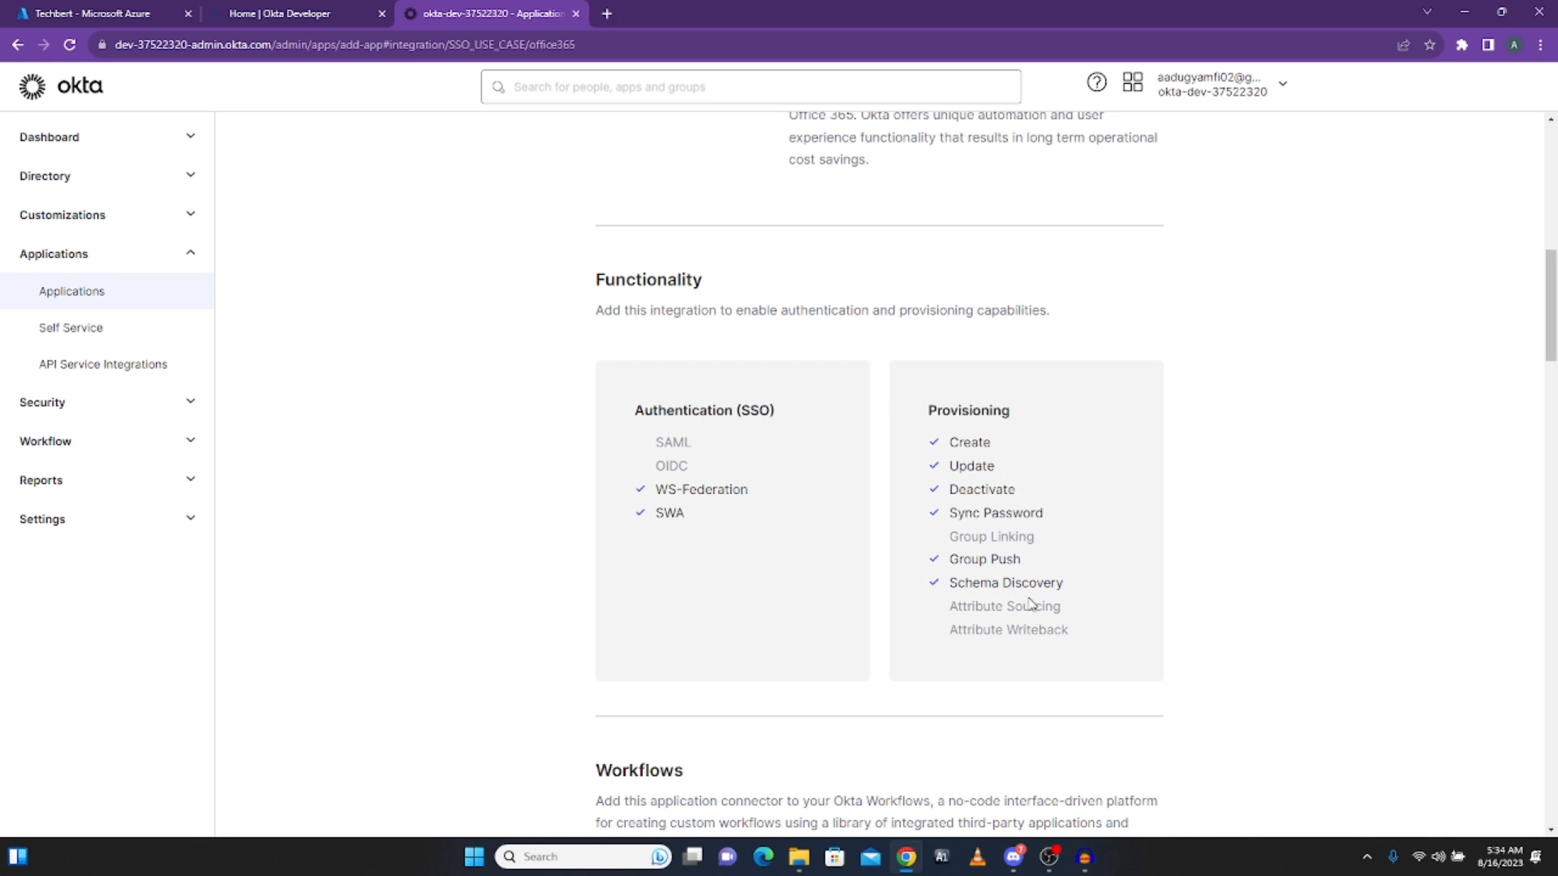
pyautogui.scroll(-3, 990, 549)
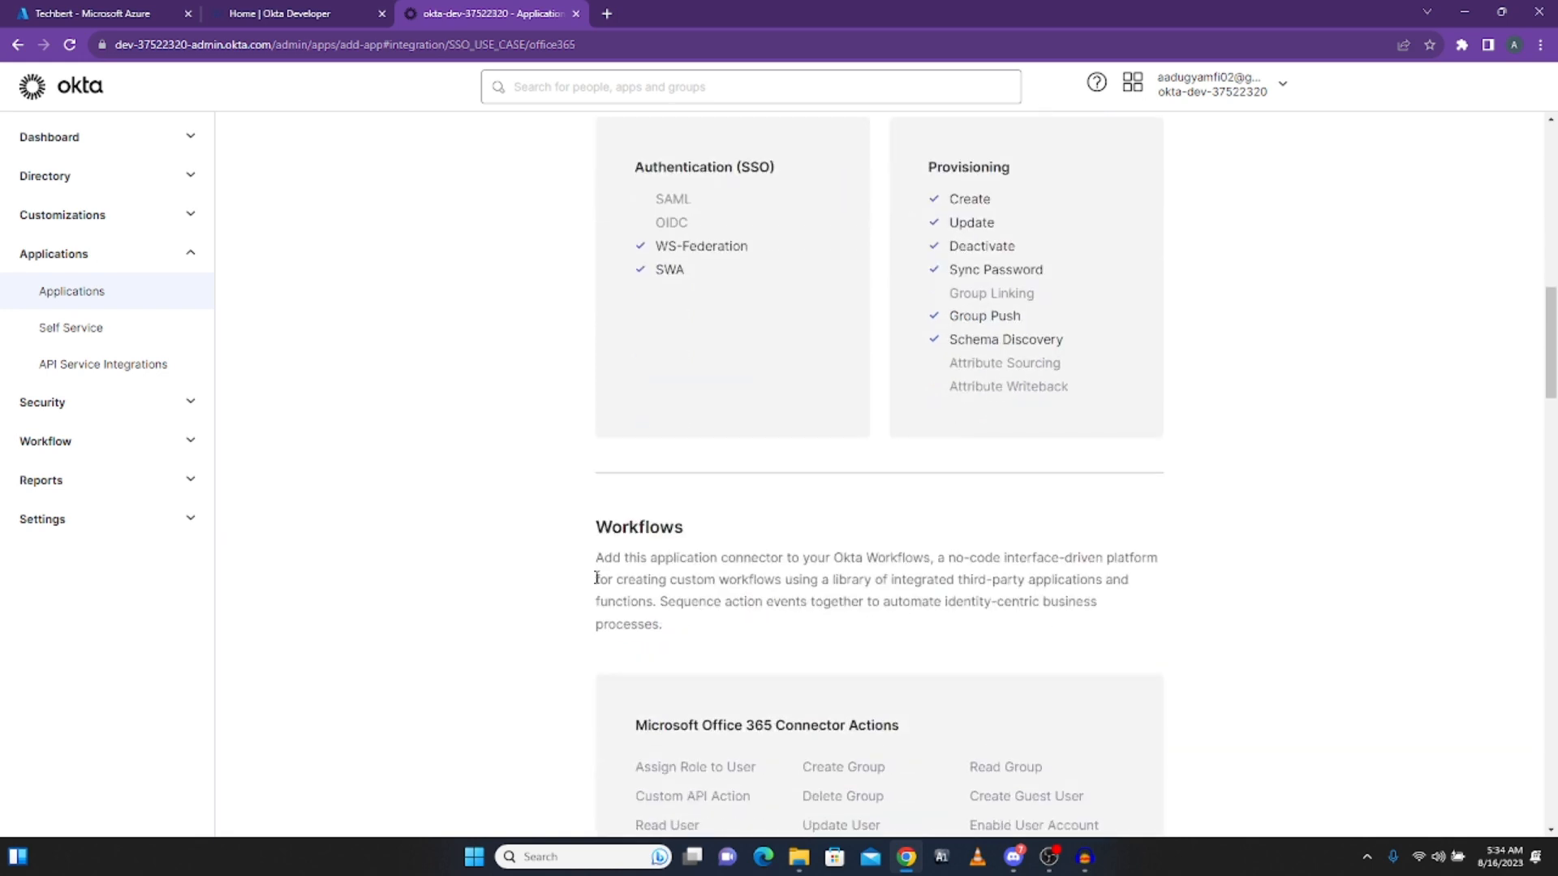
pyautogui.scroll(-1, 1047, 649)
pyautogui.scroll(-3, 1055, 667)
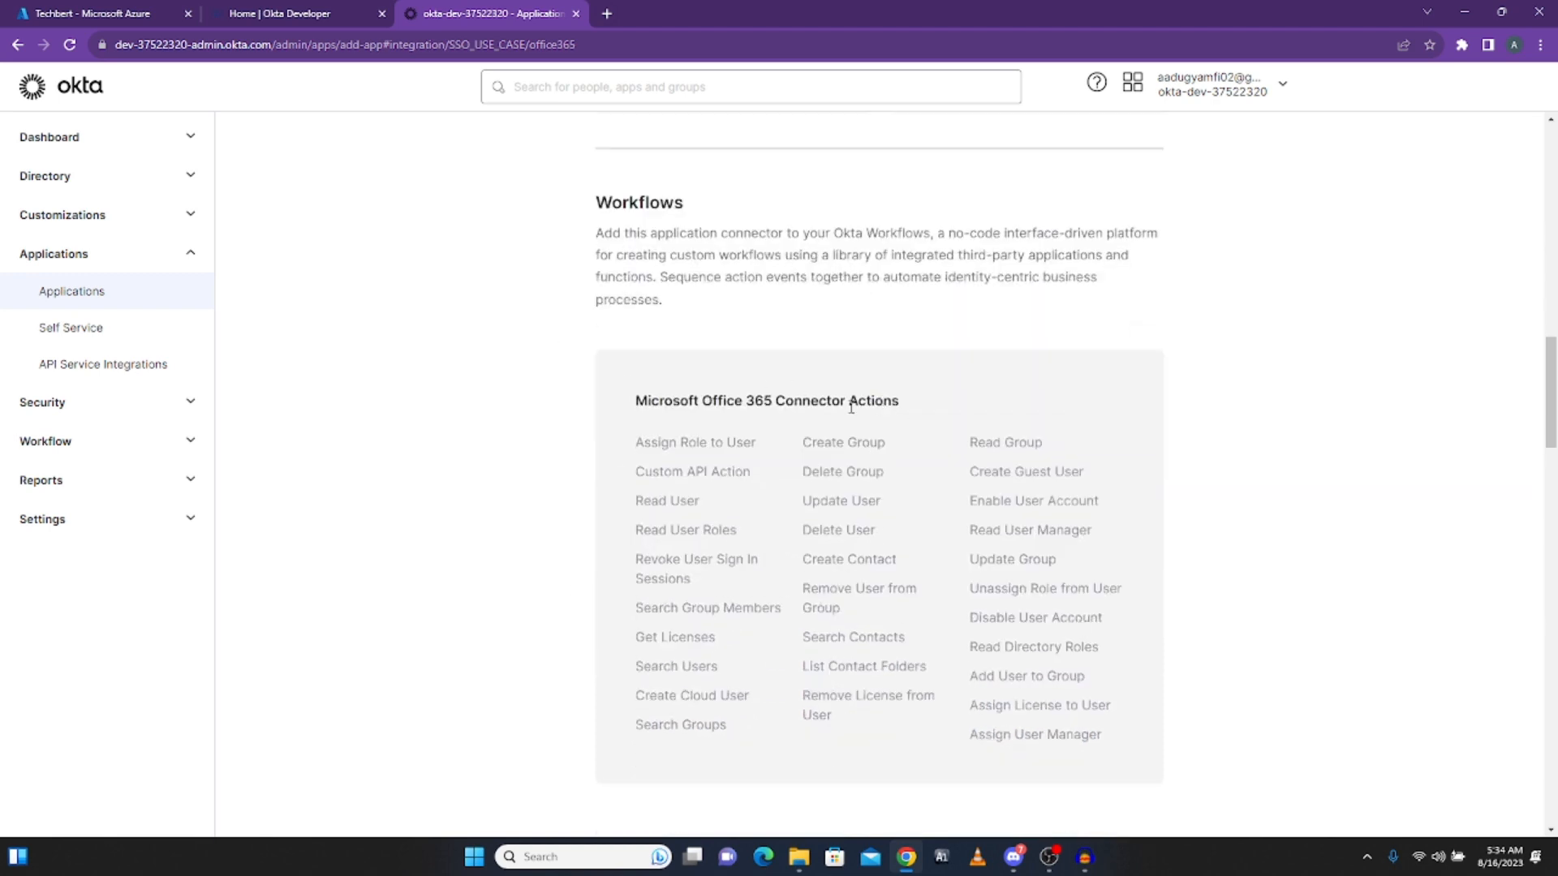
pyautogui.scroll(15, 1043, 615)
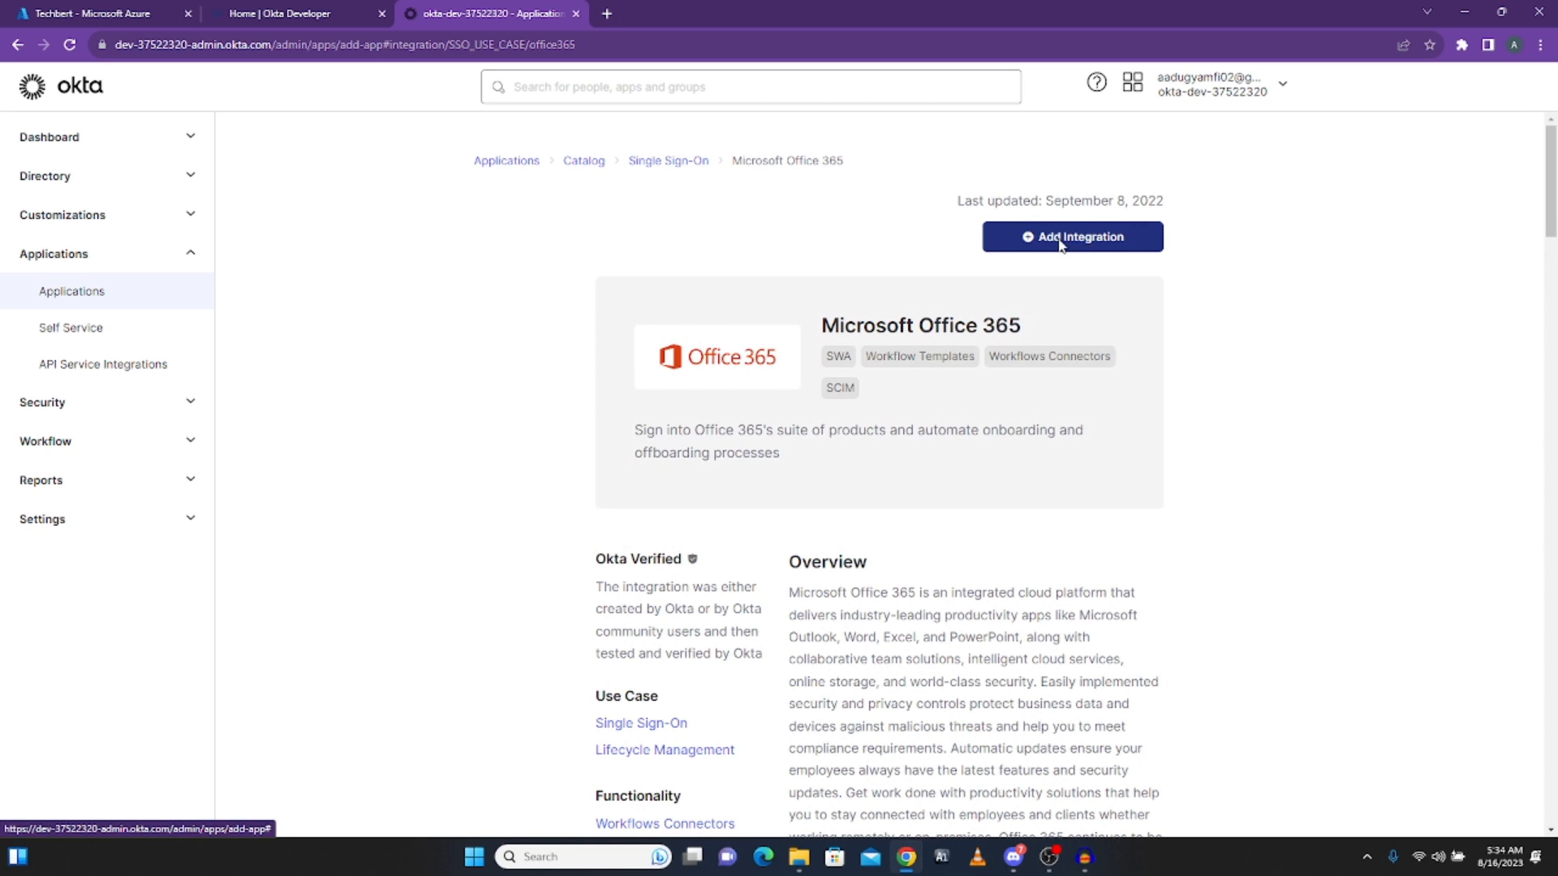
pyautogui.click(1060, 242)
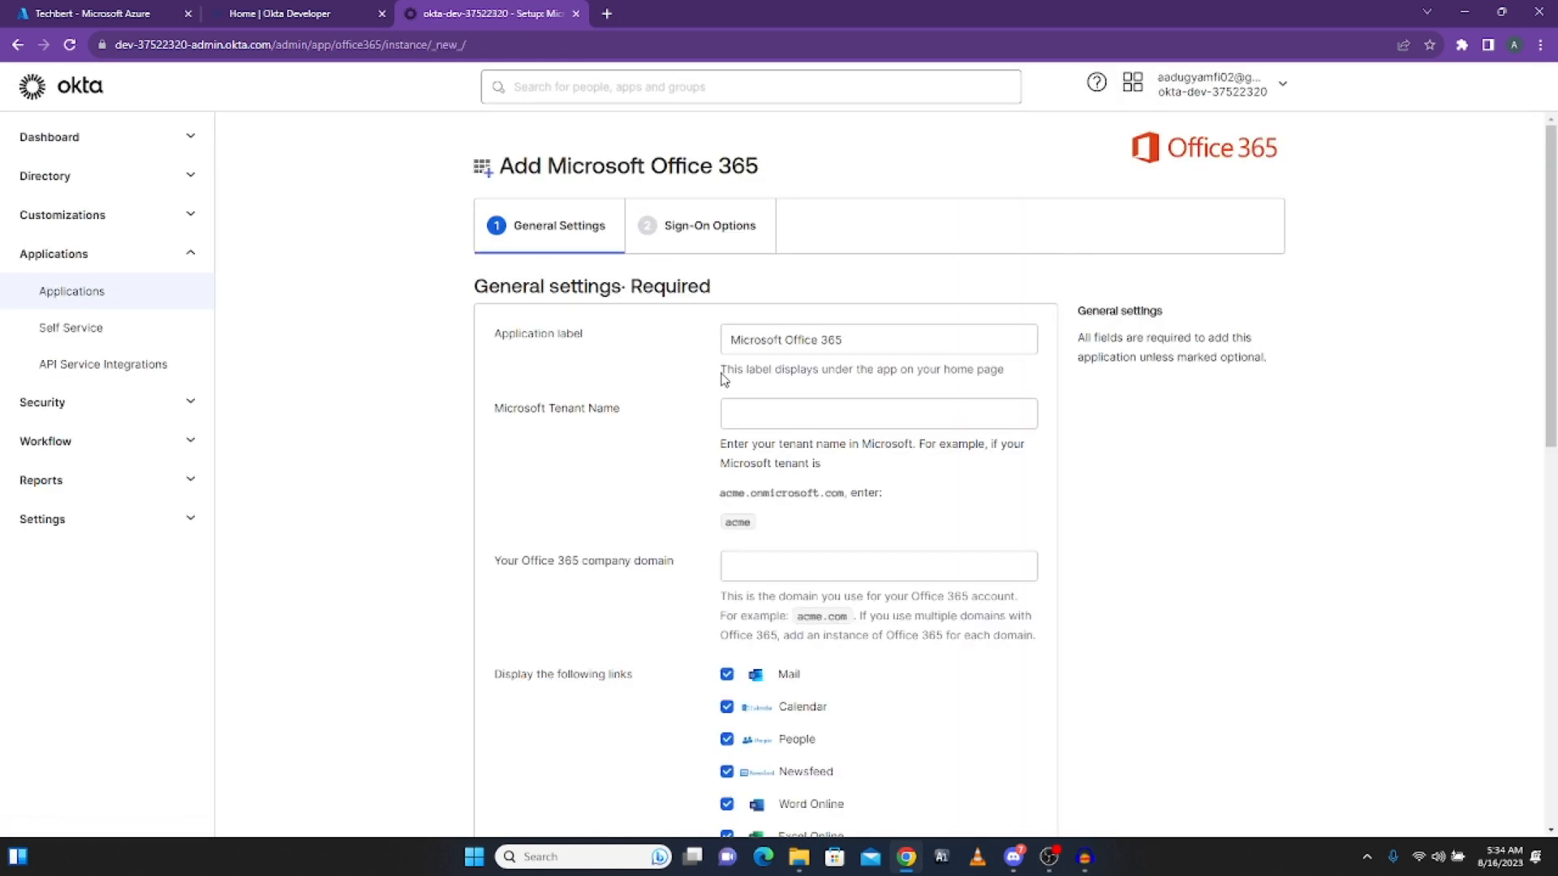
# Step: Enter Techbert as Microsoft Tenant Name and techbert.onmicrosoft.com as the Office 365 company domain
pyautogui.scroll(-4, 726, 375)
pyautogui.scroll(4, 734, 382)
pyautogui.click(787, 410)
pyautogui.click(799, 414)
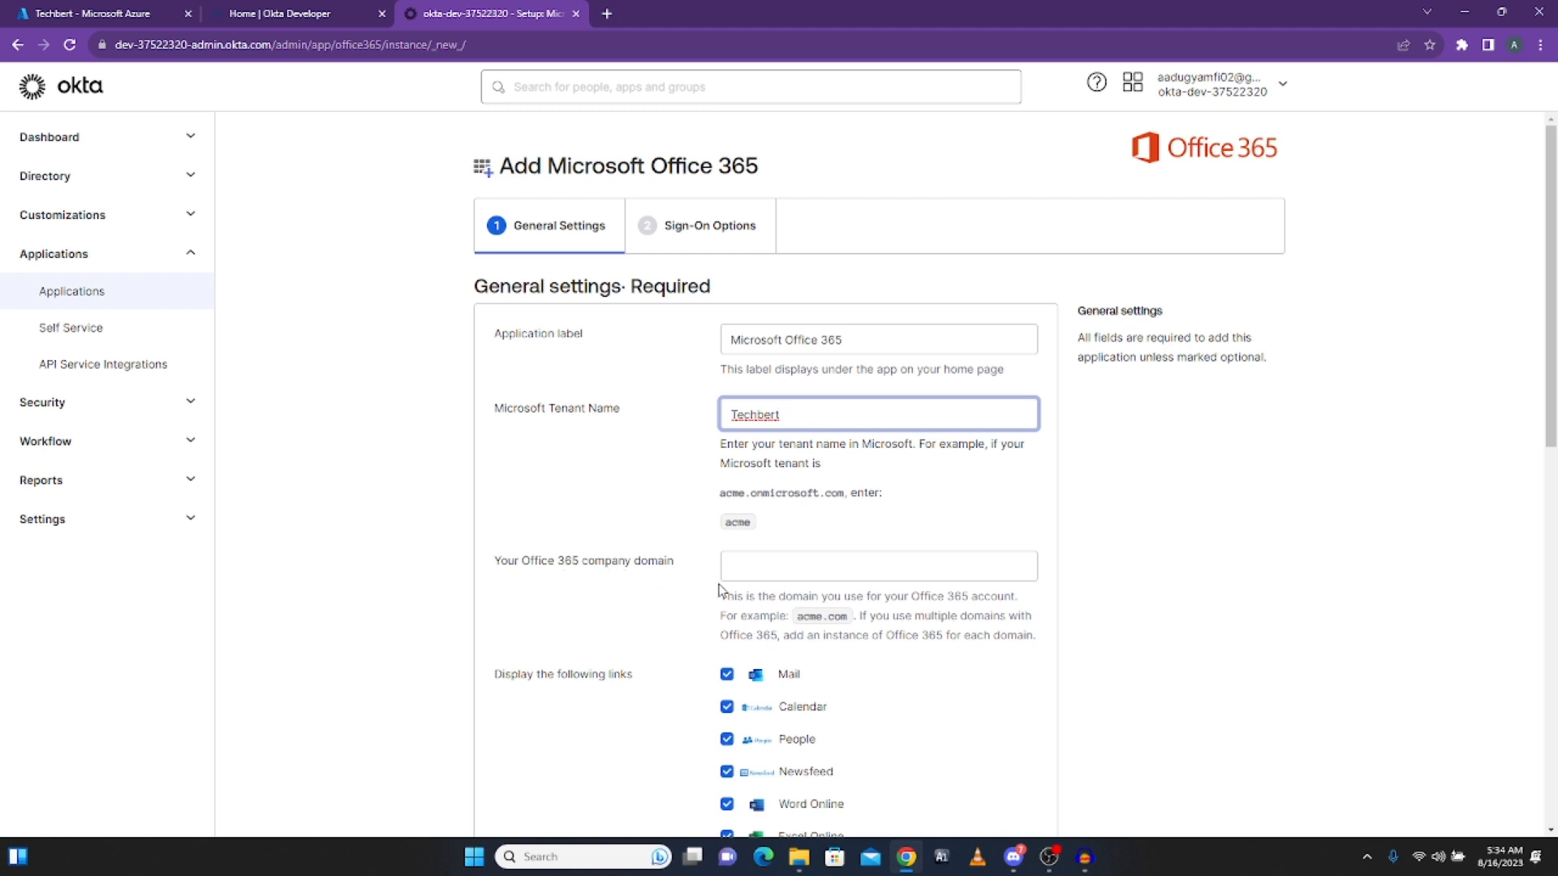
pyautogui.click(757, 570)
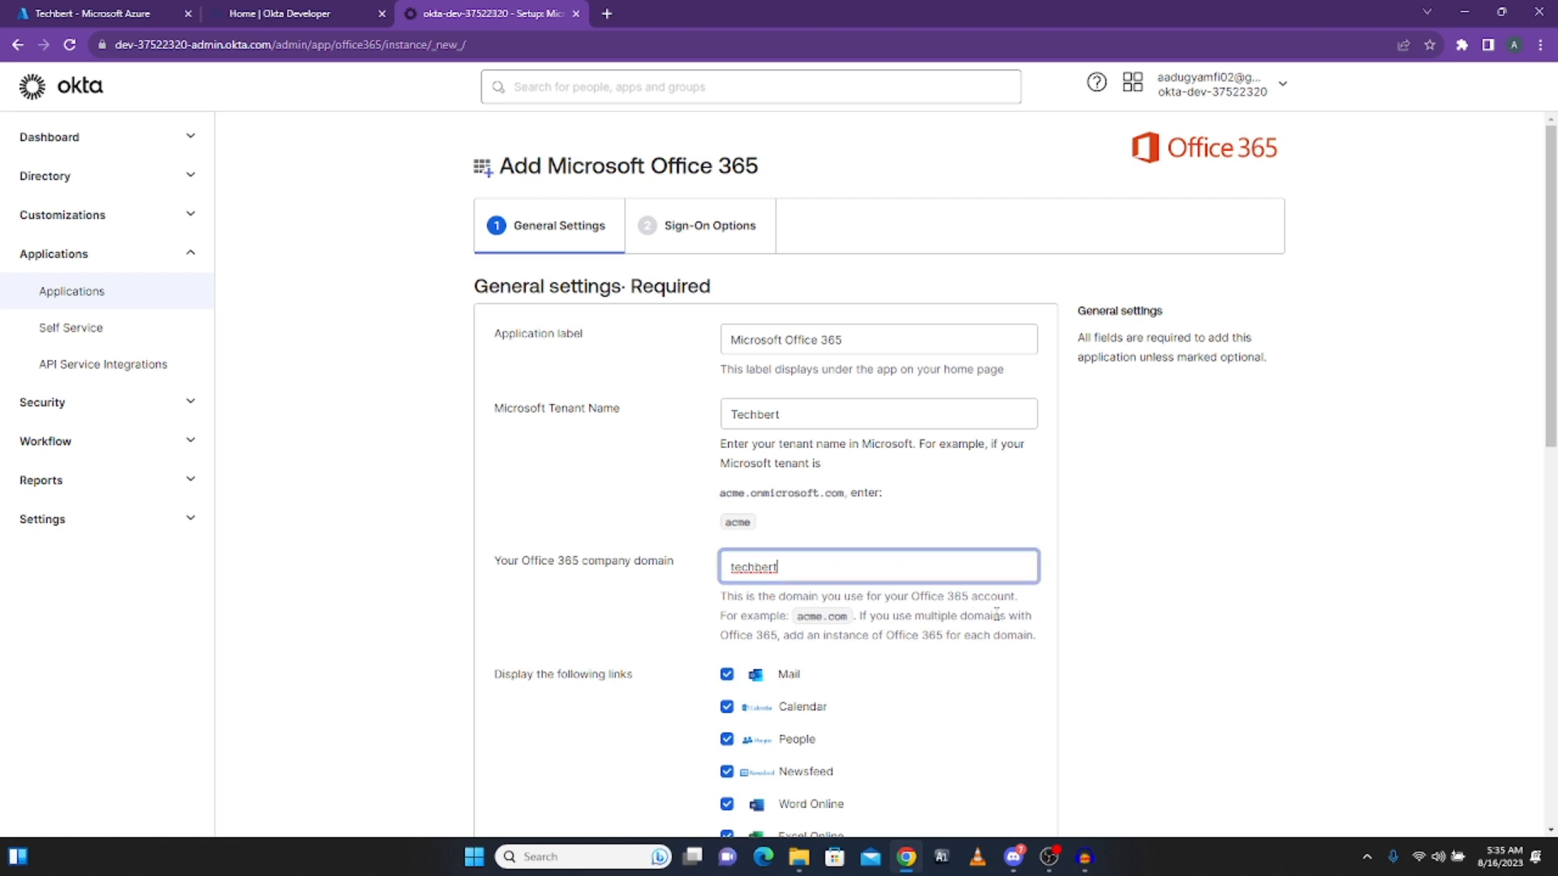
pyautogui.write('nmicrosoft.com')
pyautogui.click(114, 19)
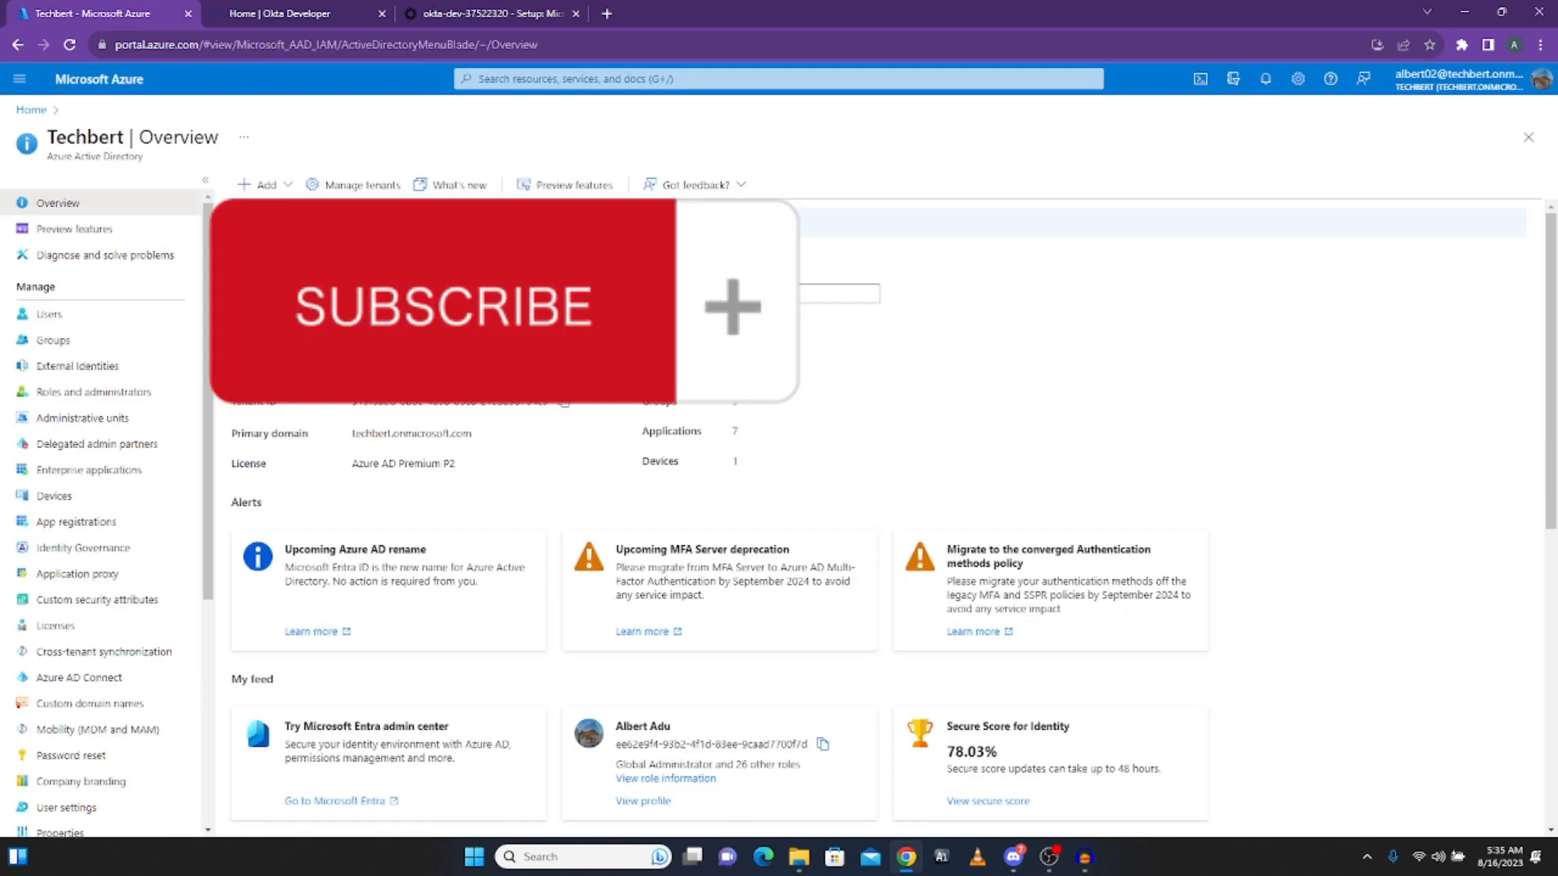
# Step: Check the Azure tenant's primary domain techbert.onmicrosoft.com, then go back to the Okta setup form
pyautogui.scroll(-2, 471, 271)
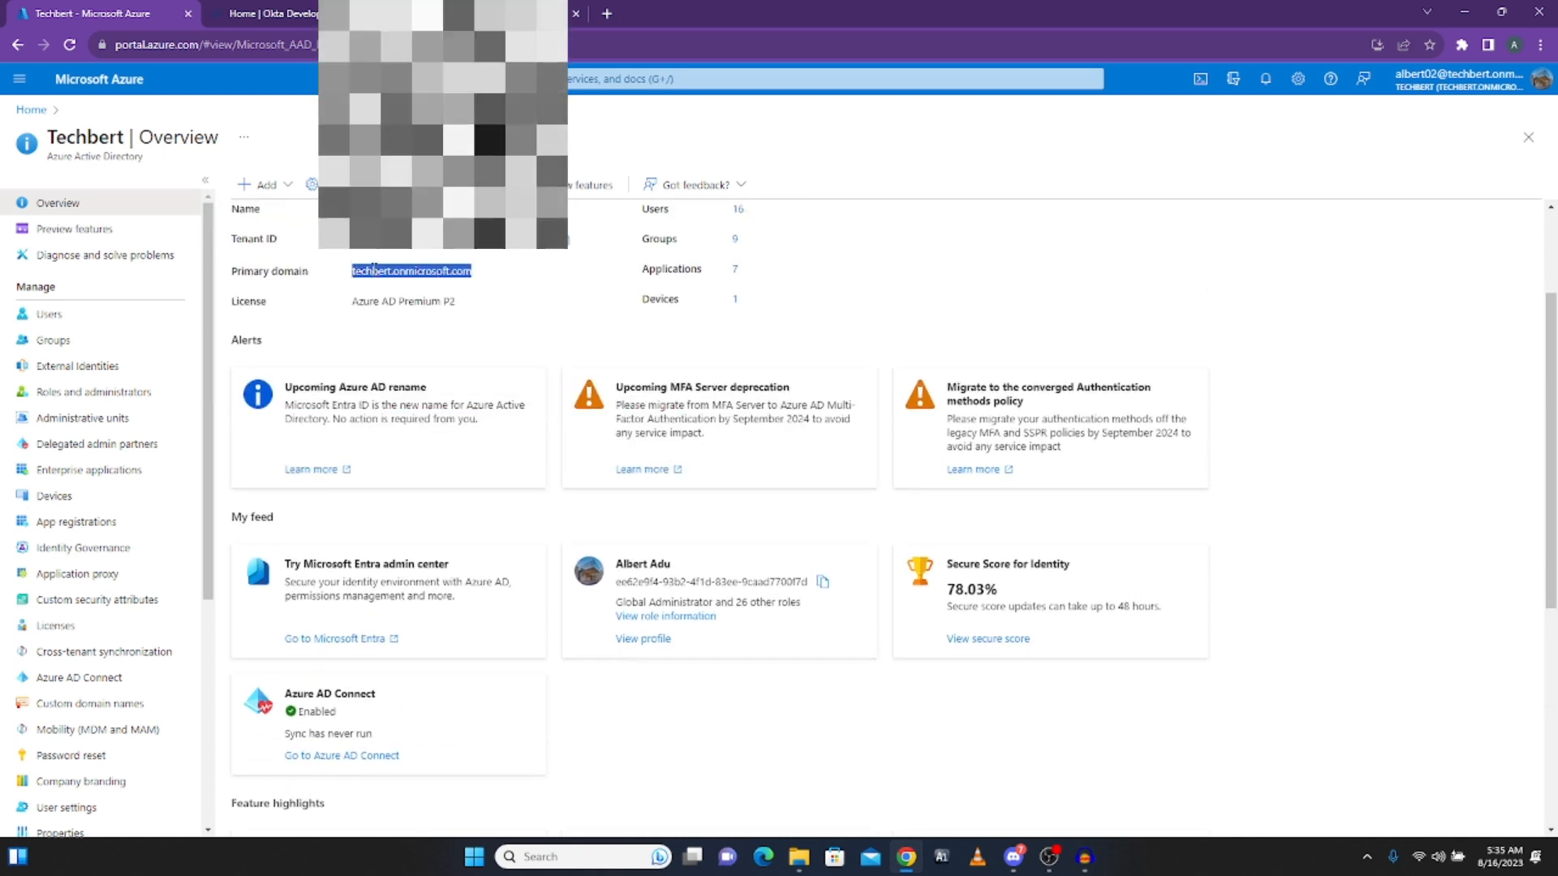
pyautogui.click(388, 276)
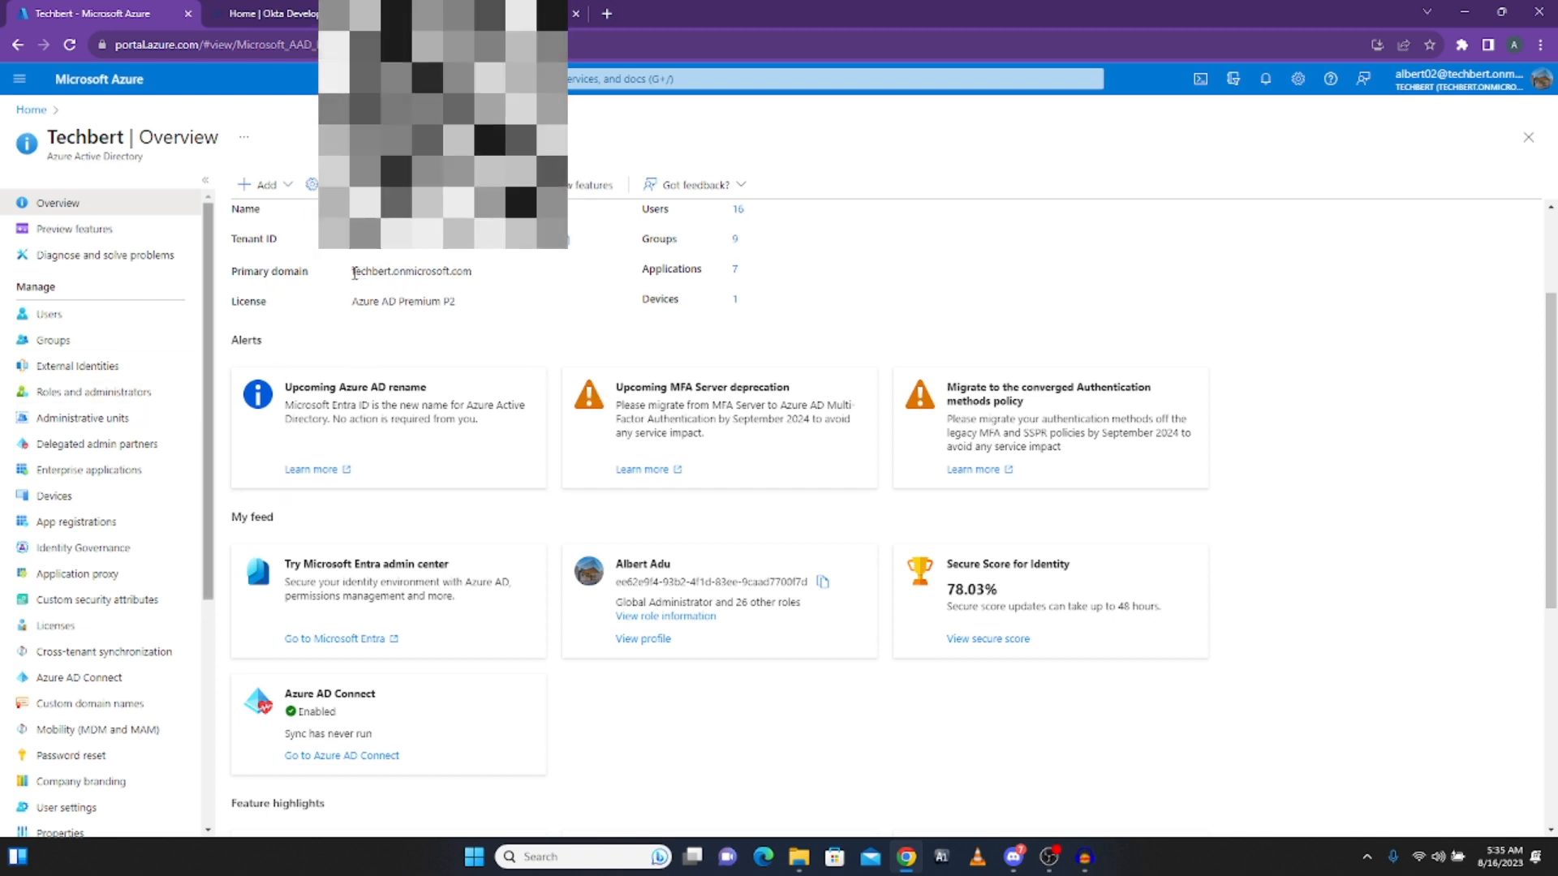
pyautogui.moveTo(354, 271); pyautogui.dragTo(487, 289)
pyautogui.click(489, 286)
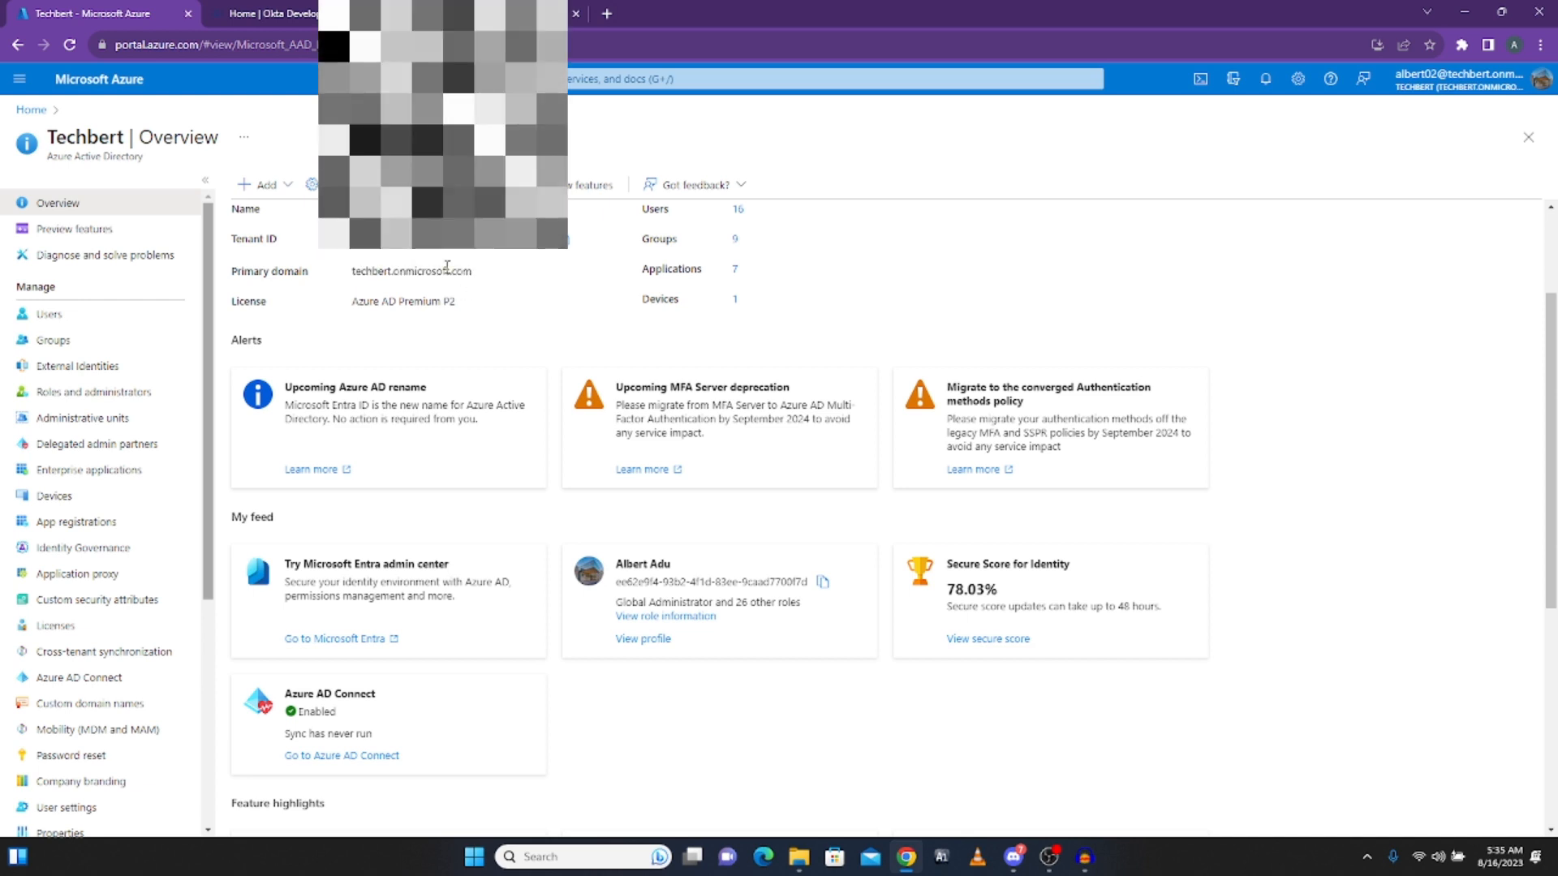
pyautogui.click(463, 14)
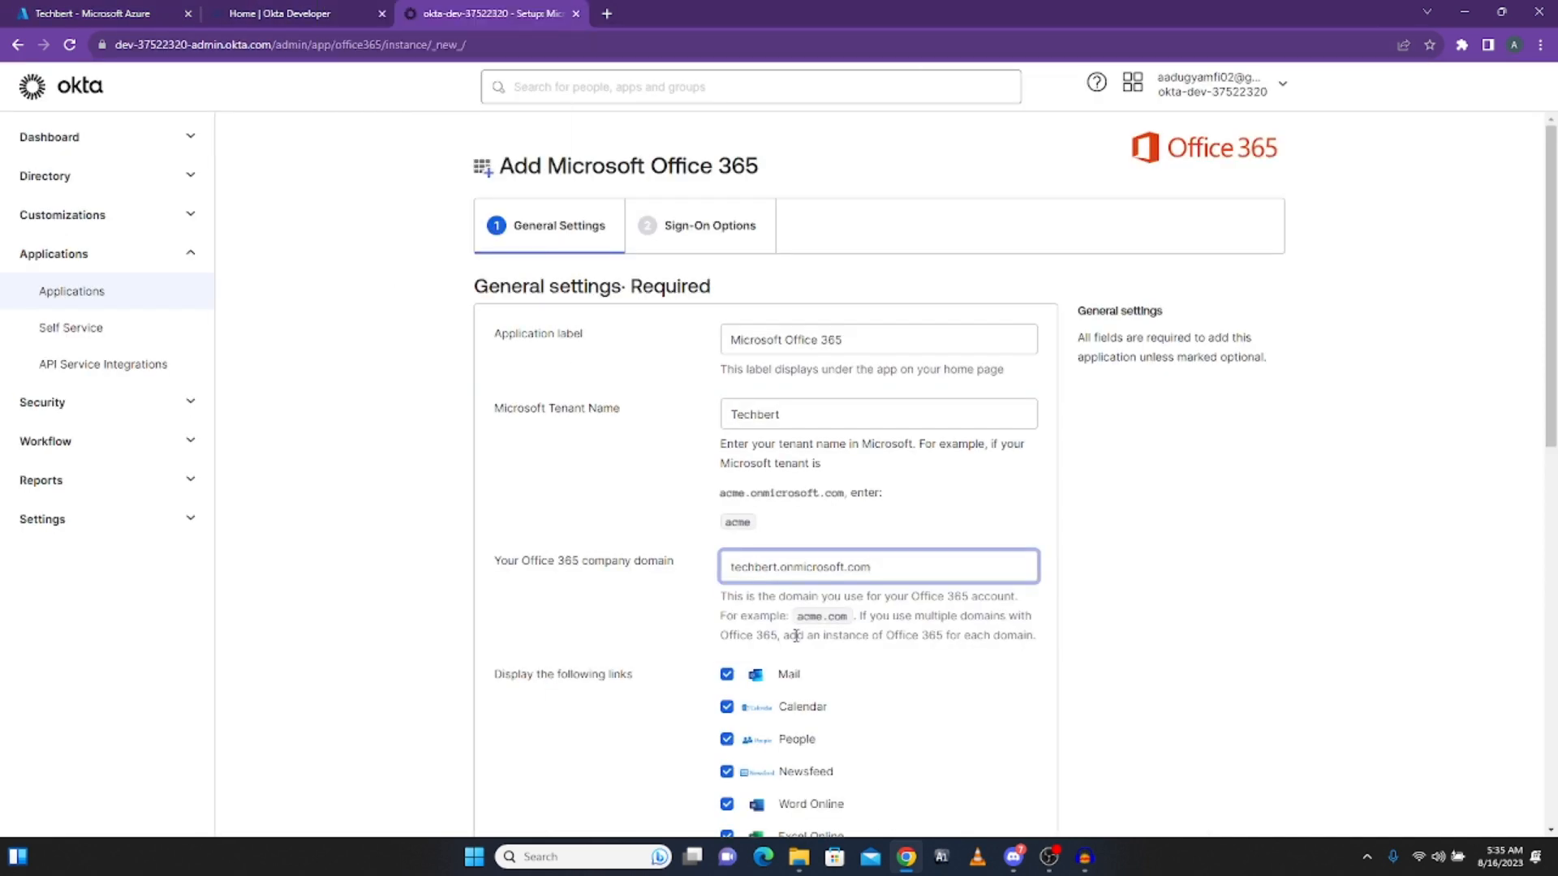
# Step: Open the end-user My Apps dashboard from the Okta apps grid, then switch back to Admin
pyautogui.scroll(-2, 779, 552)
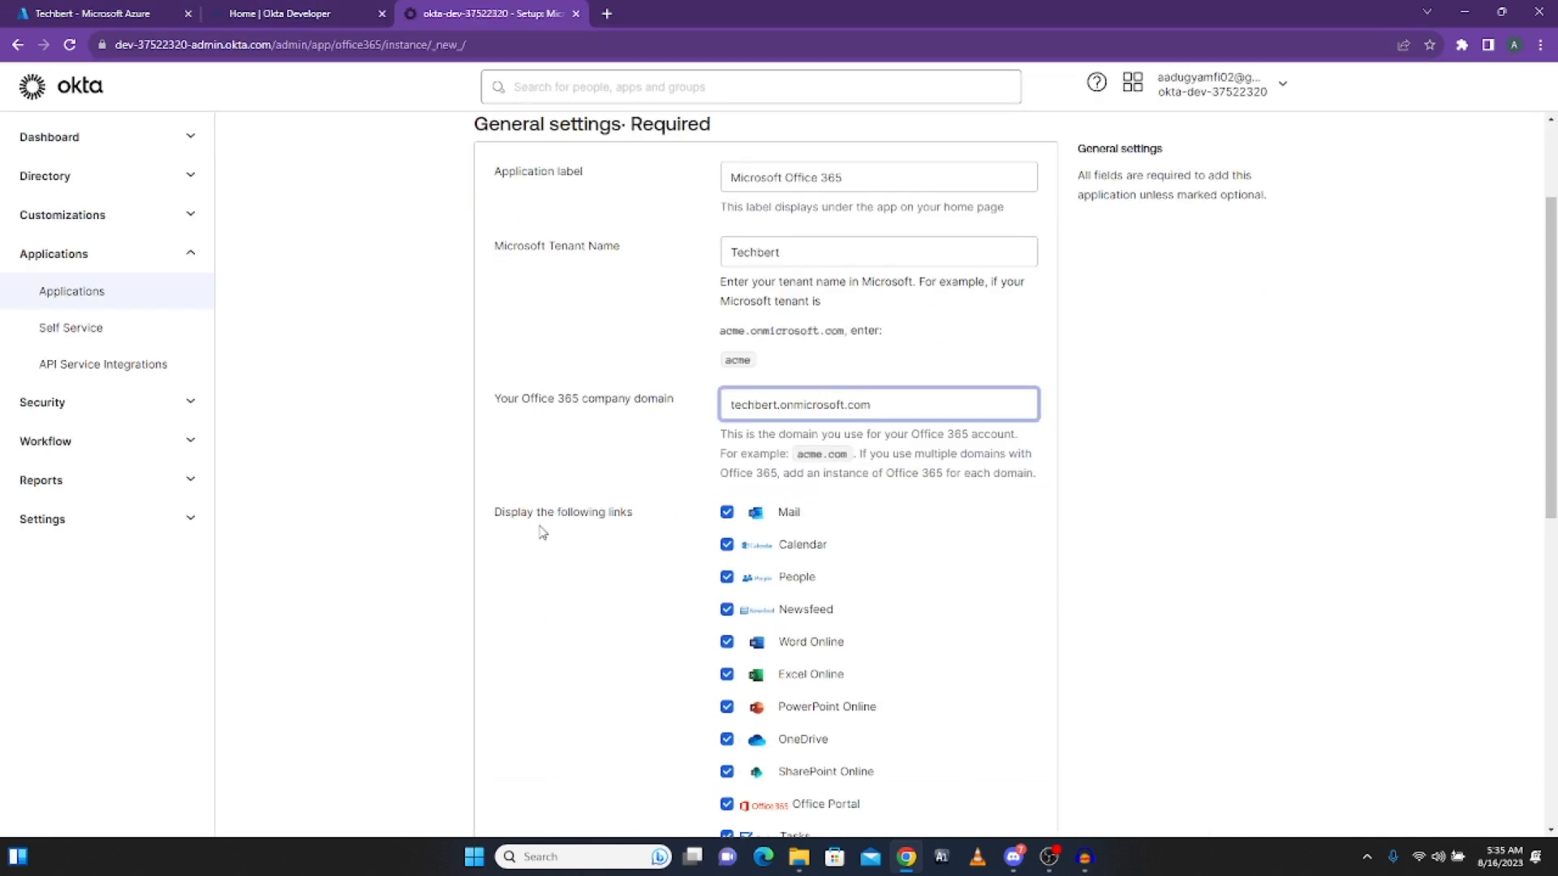
pyautogui.scroll(-3, 719, 543)
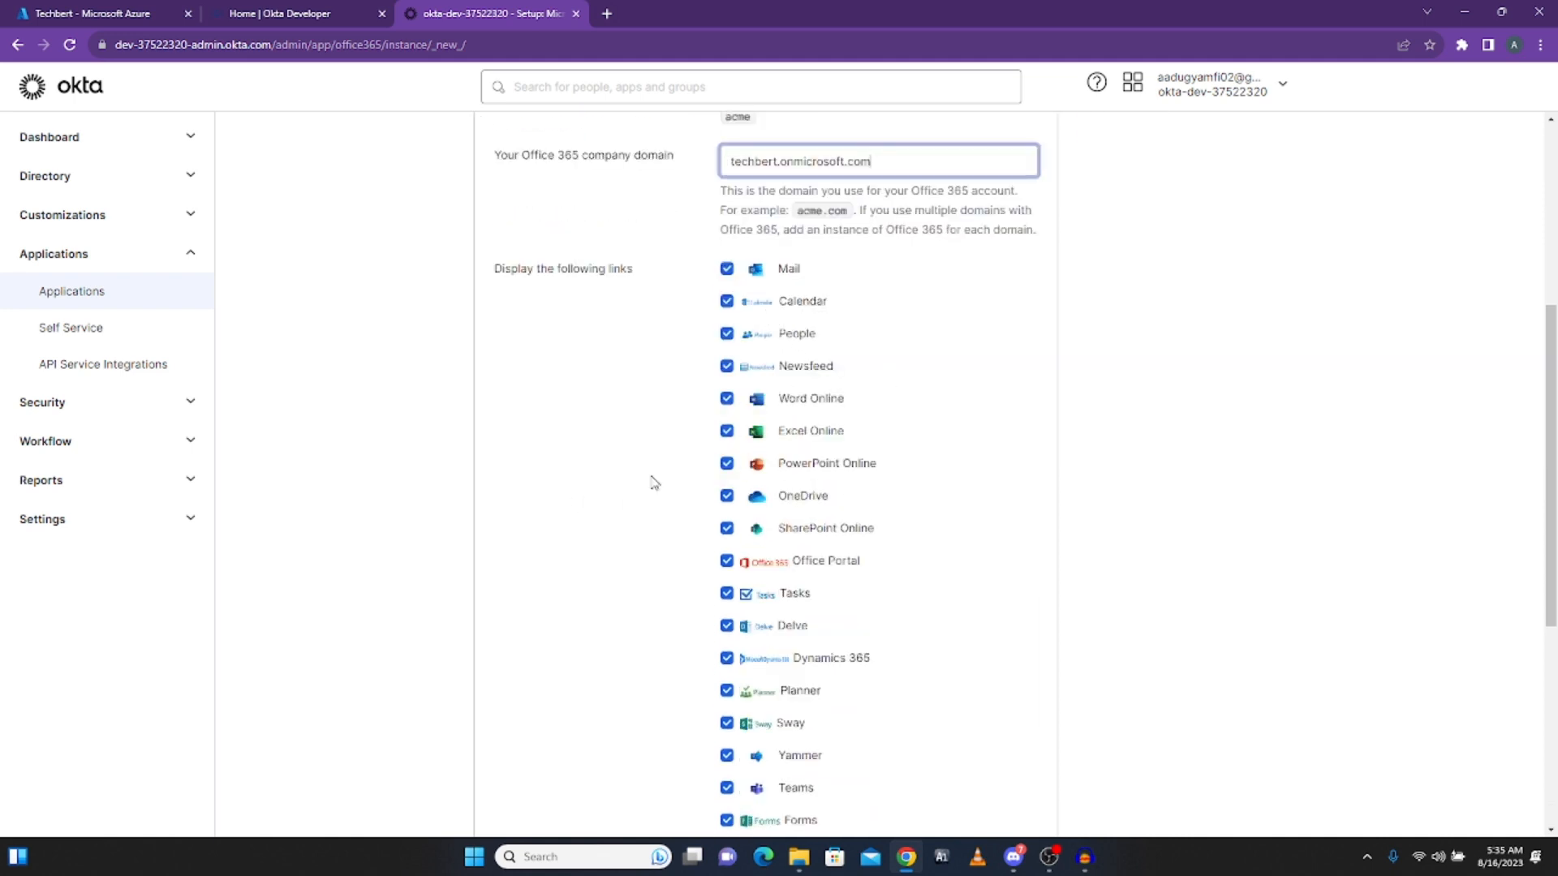
pyautogui.scroll(-2, 797, 539)
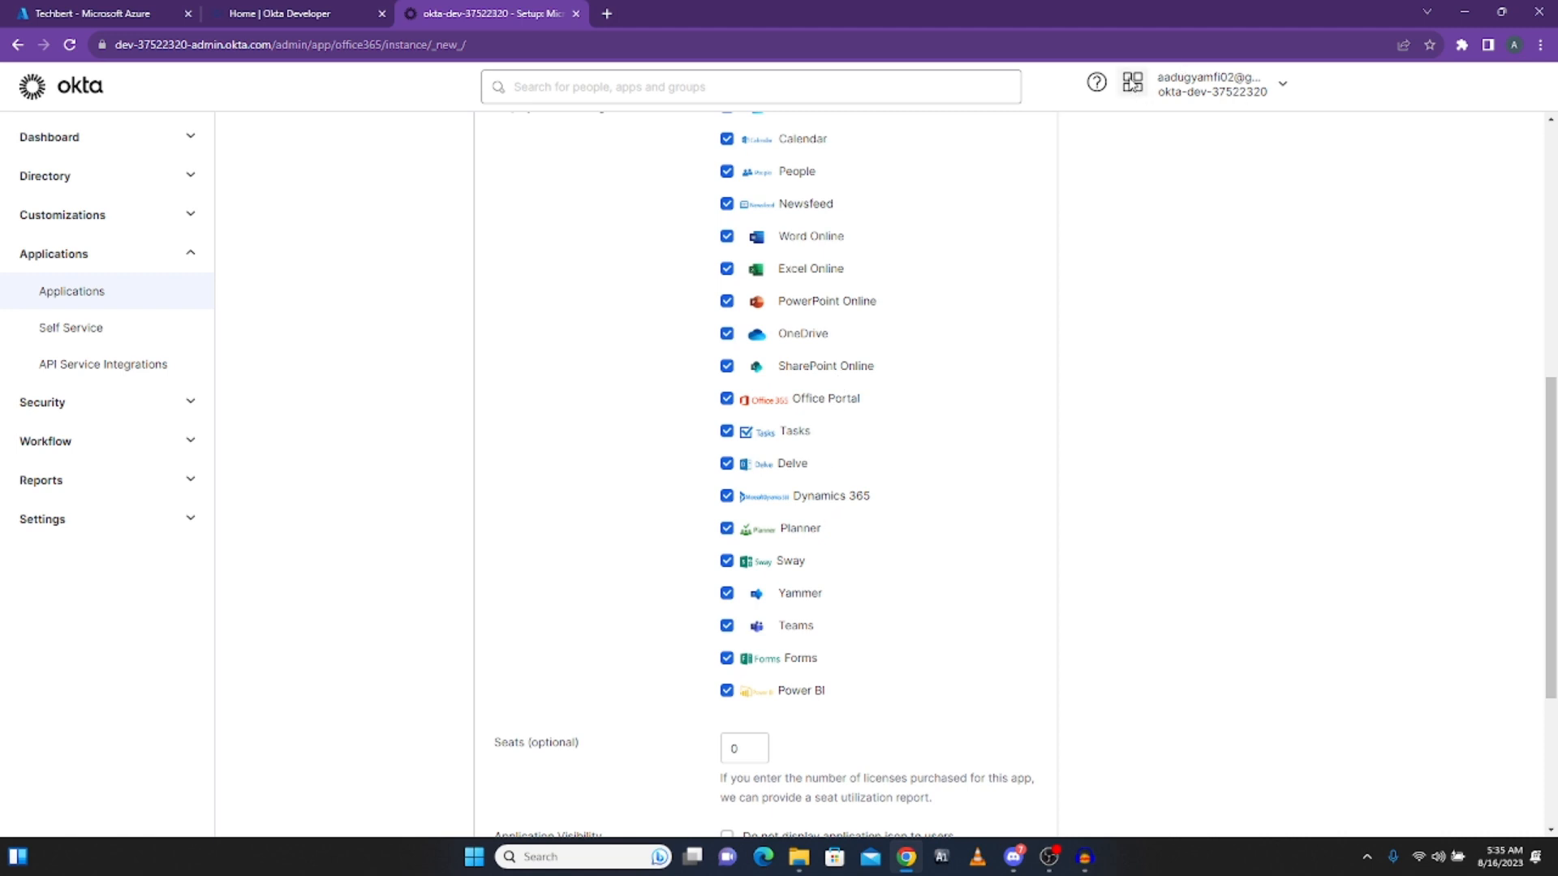
pyautogui.scroll(5, 946, 300)
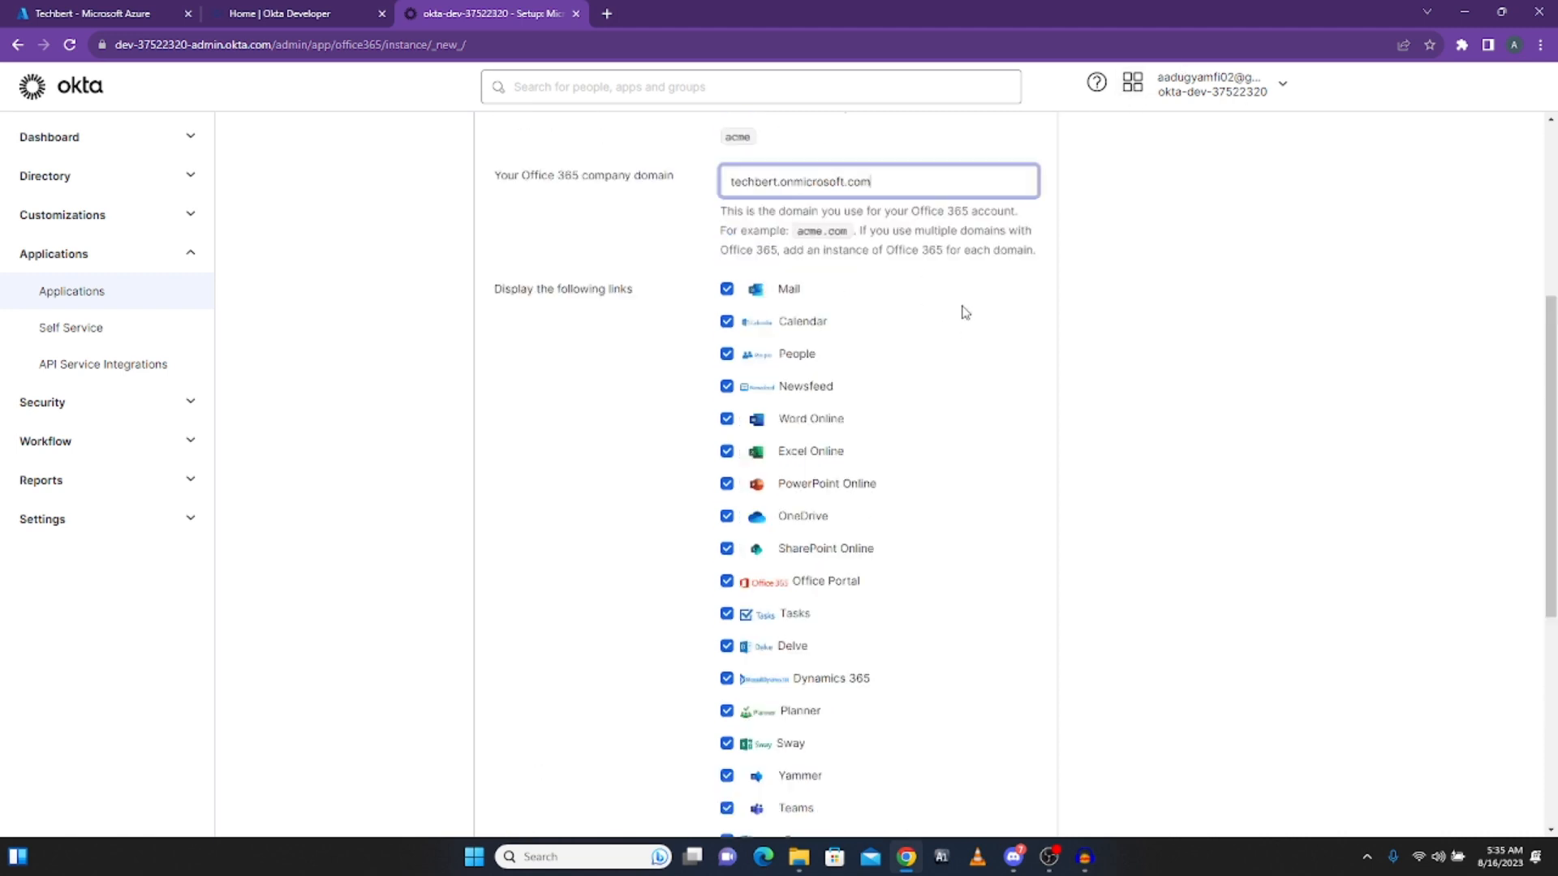
pyautogui.click(1135, 91)
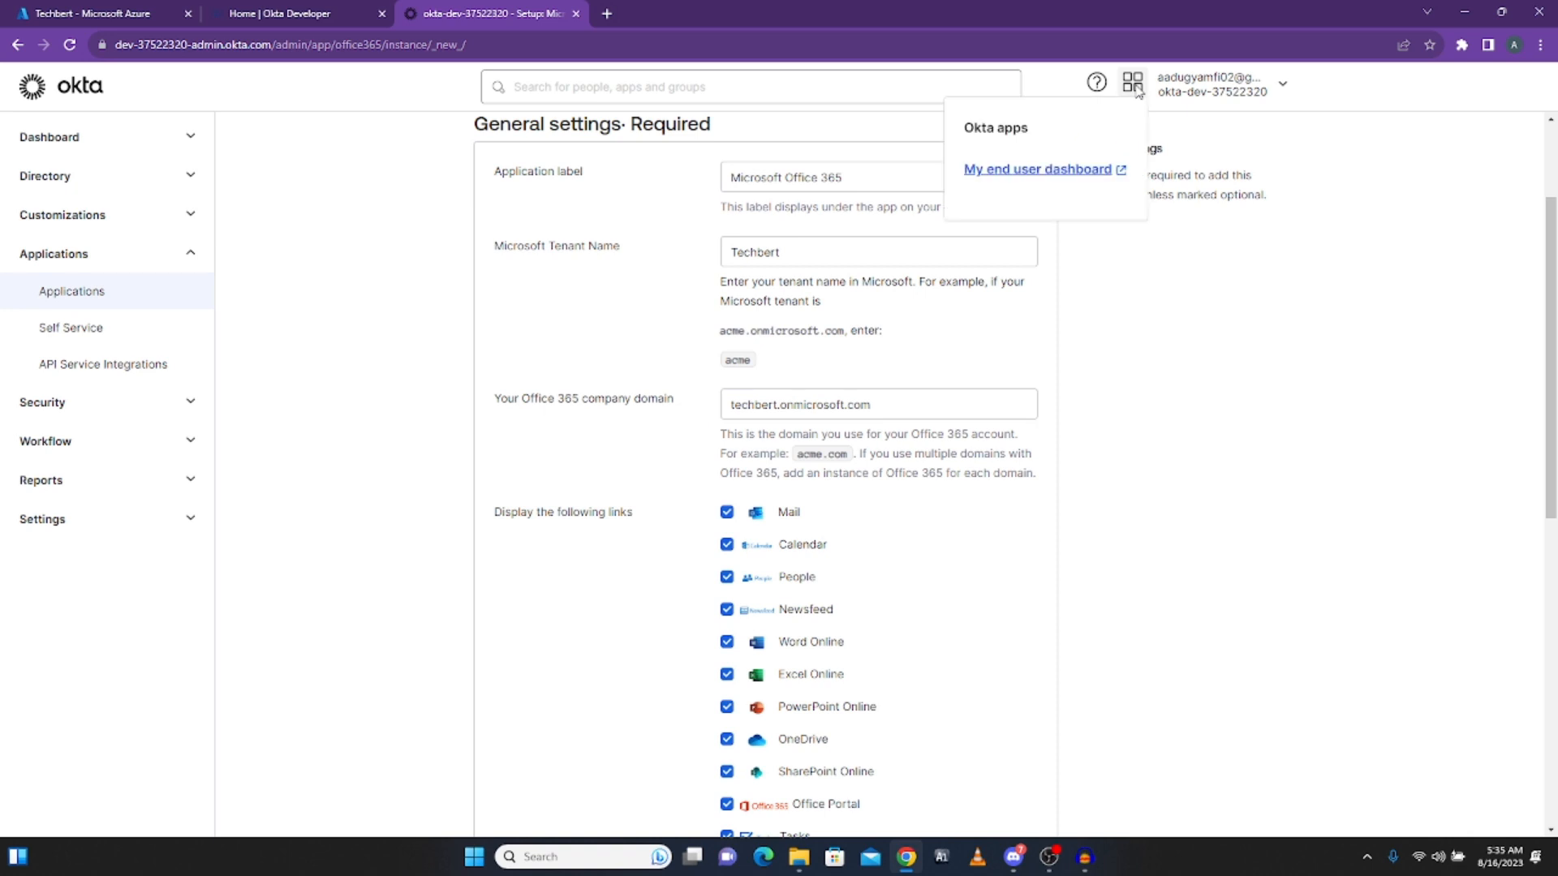
pyautogui.click(1028, 172)
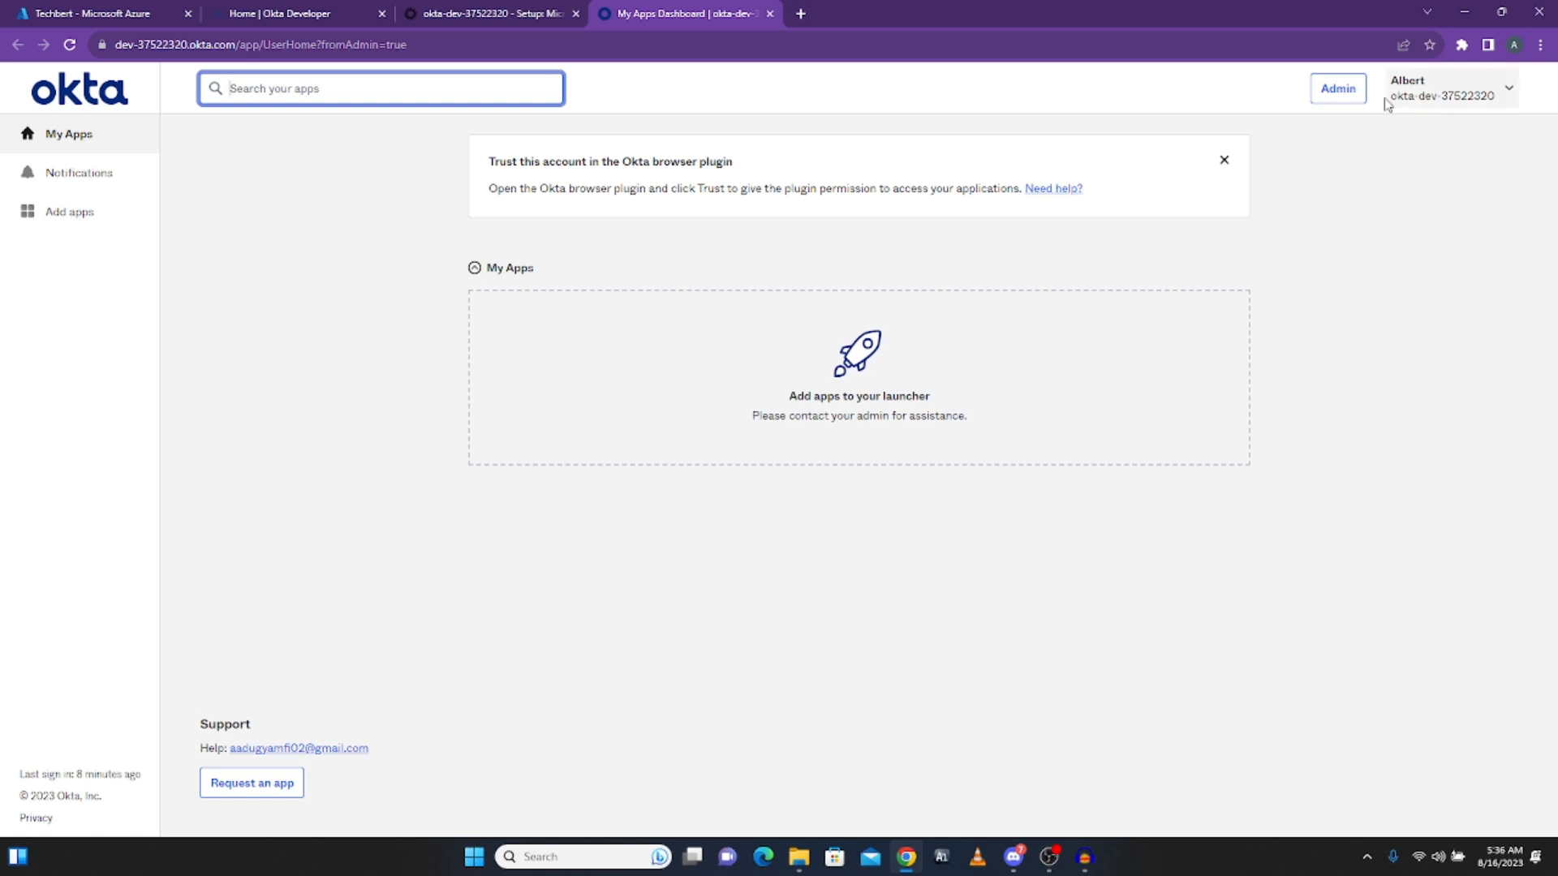
pyautogui.click(1338, 89)
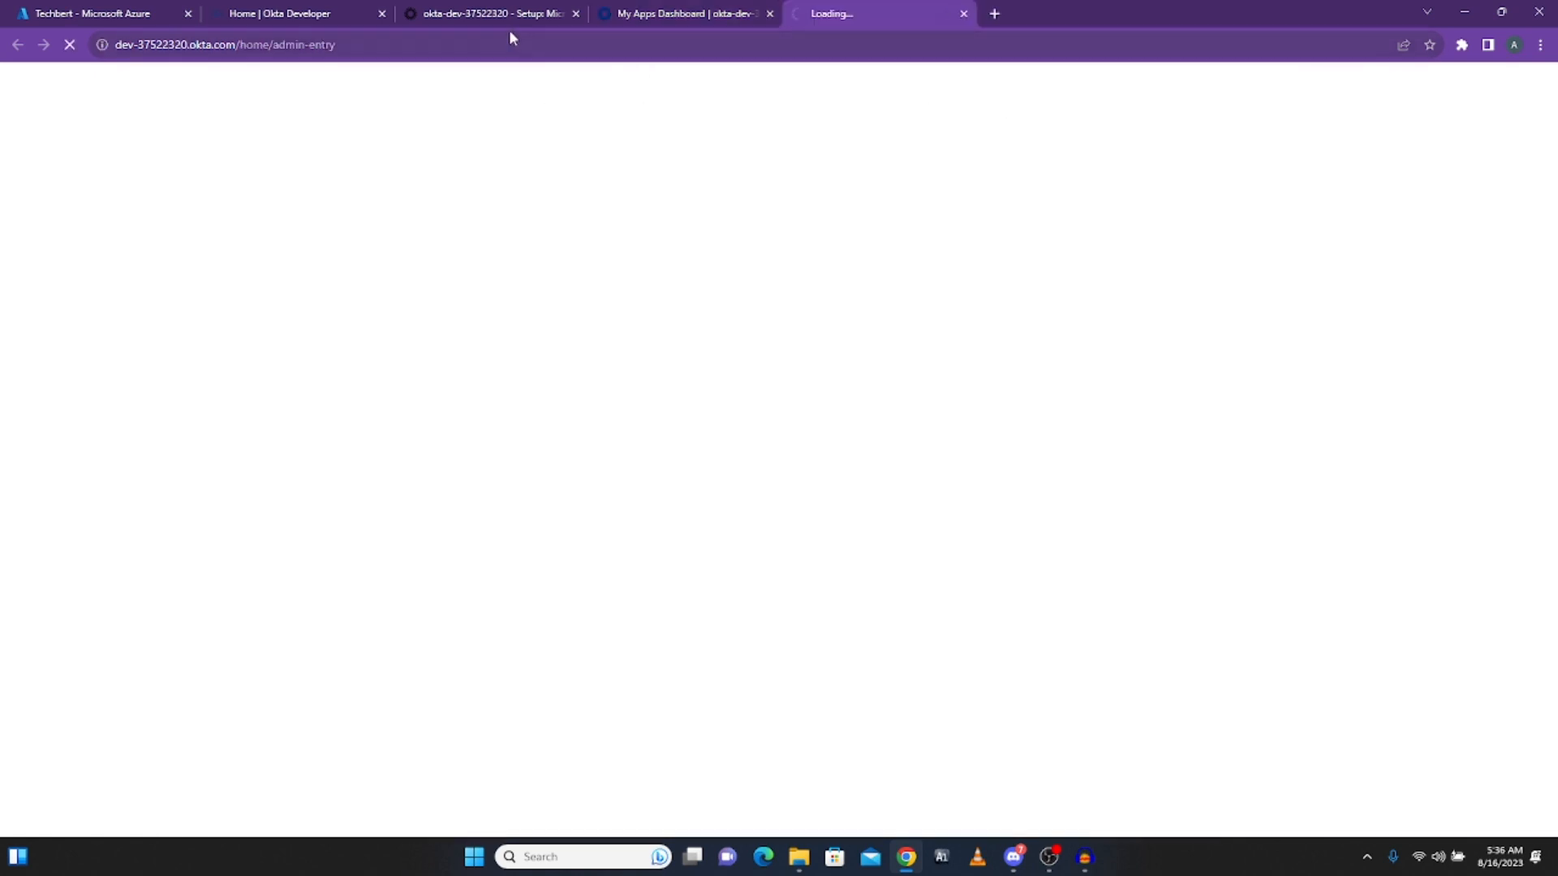
# Step: Return to the Add Microsoft Office 365 General Settings form and review it
pyautogui.click(513, 14)
pyautogui.scroll(-6, 698, 503)
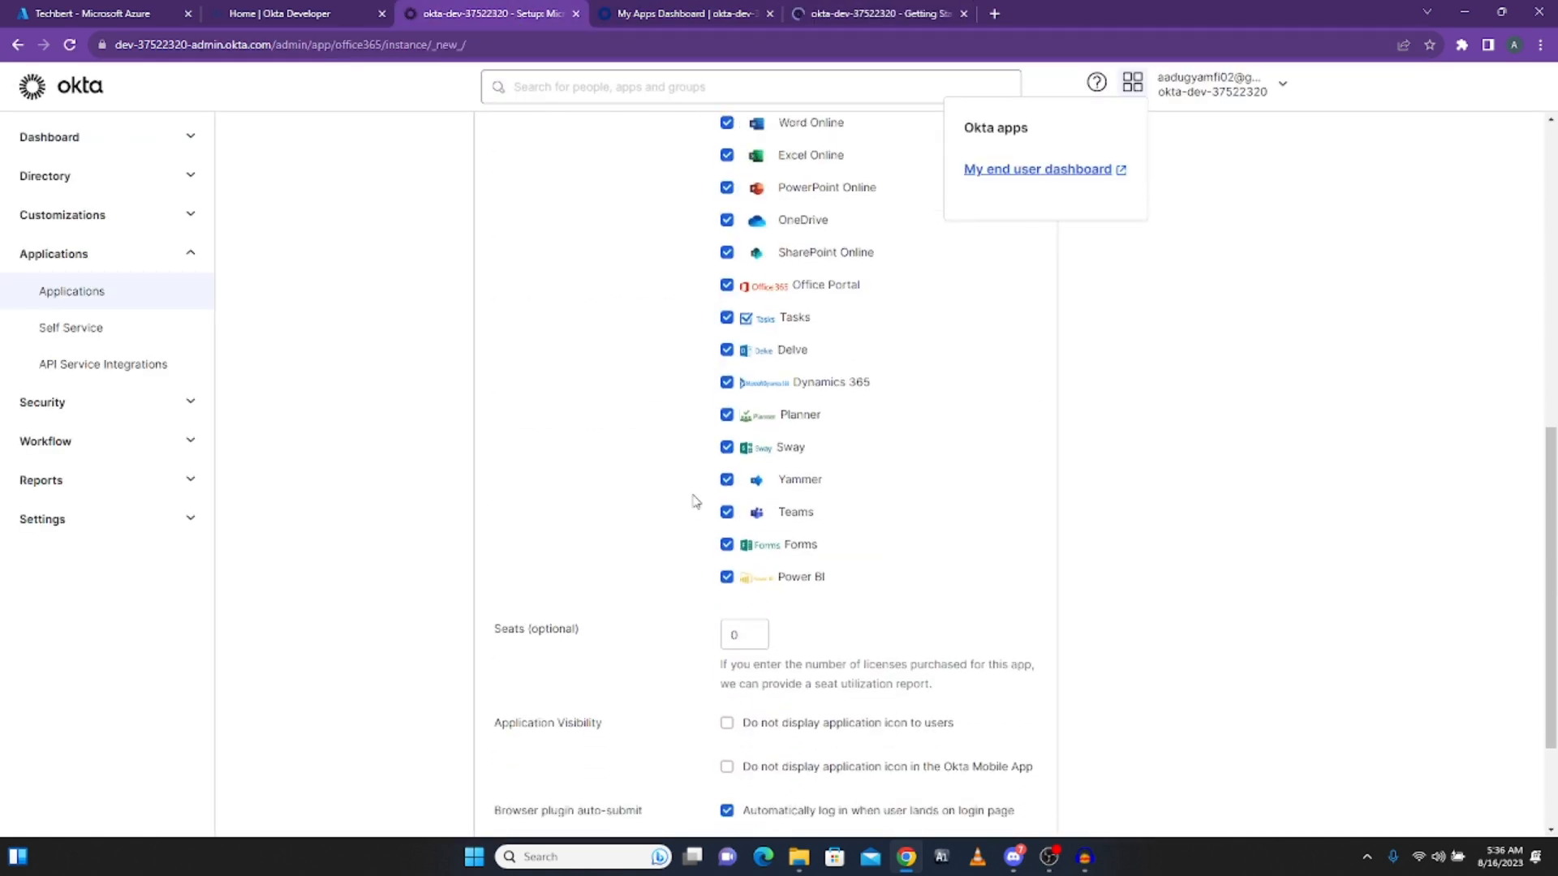
pyautogui.scroll(4, 697, 499)
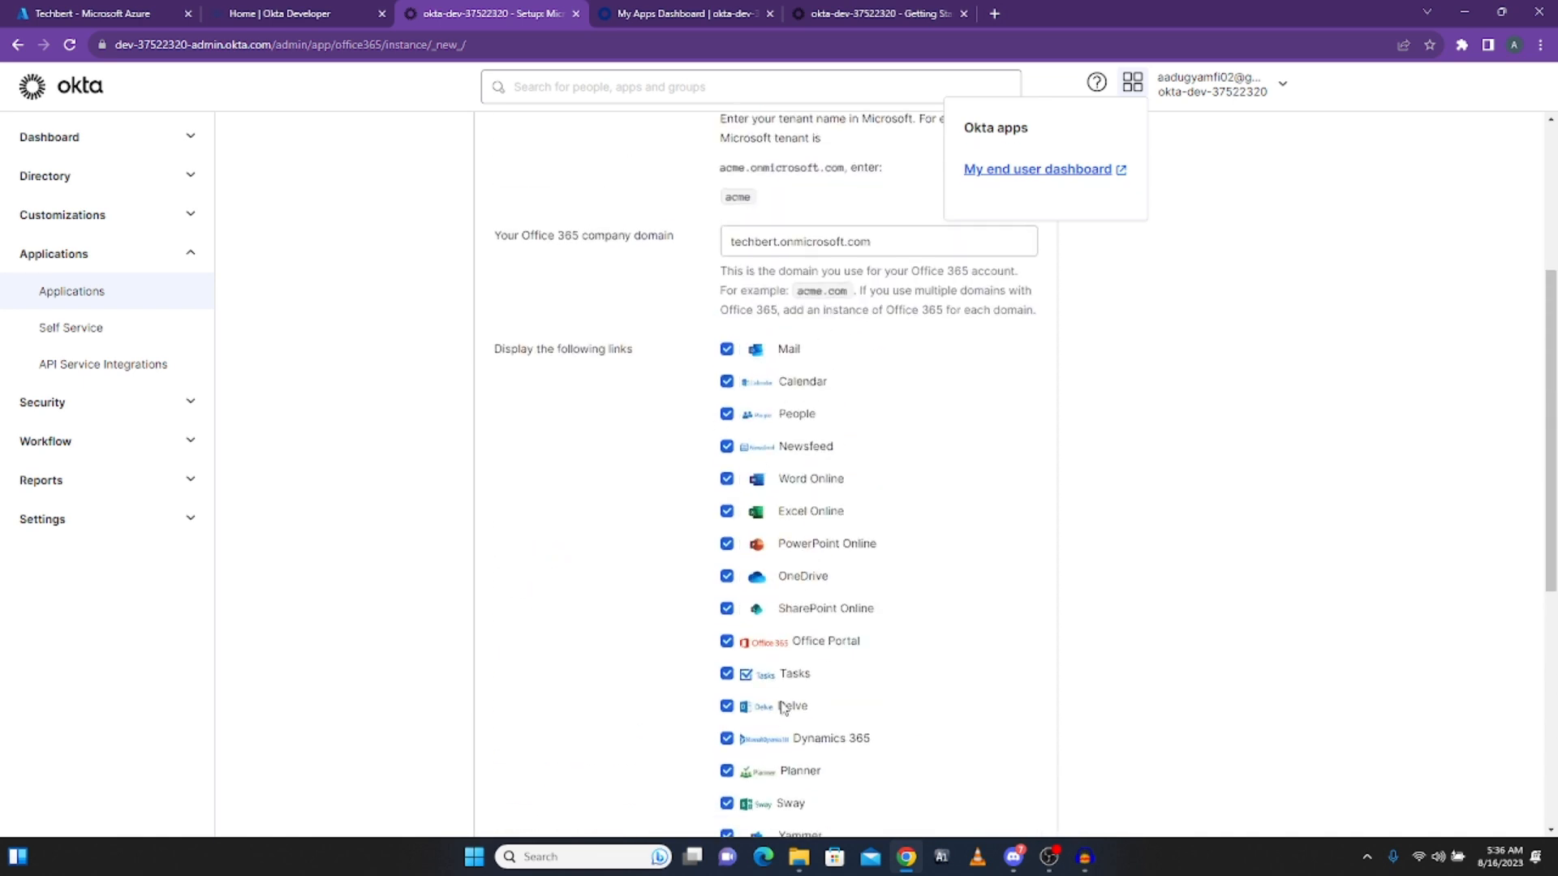
pyautogui.scroll(-6, 767, 654)
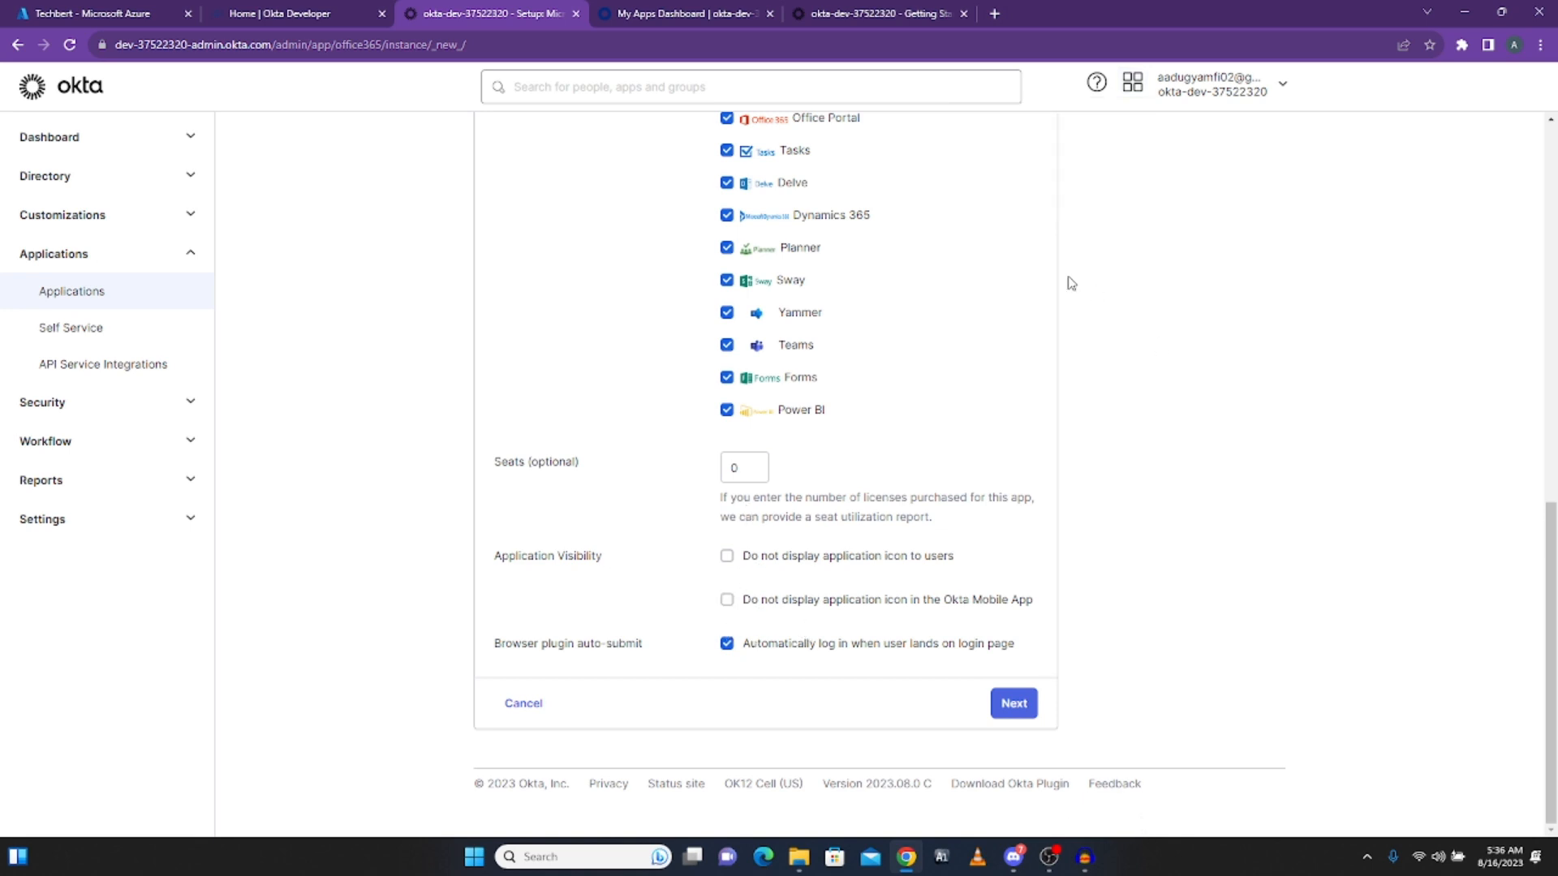
# Step: Set the Office 365 application username format to Email on Sign-On Options and finish the setup
pyautogui.click(1029, 713)
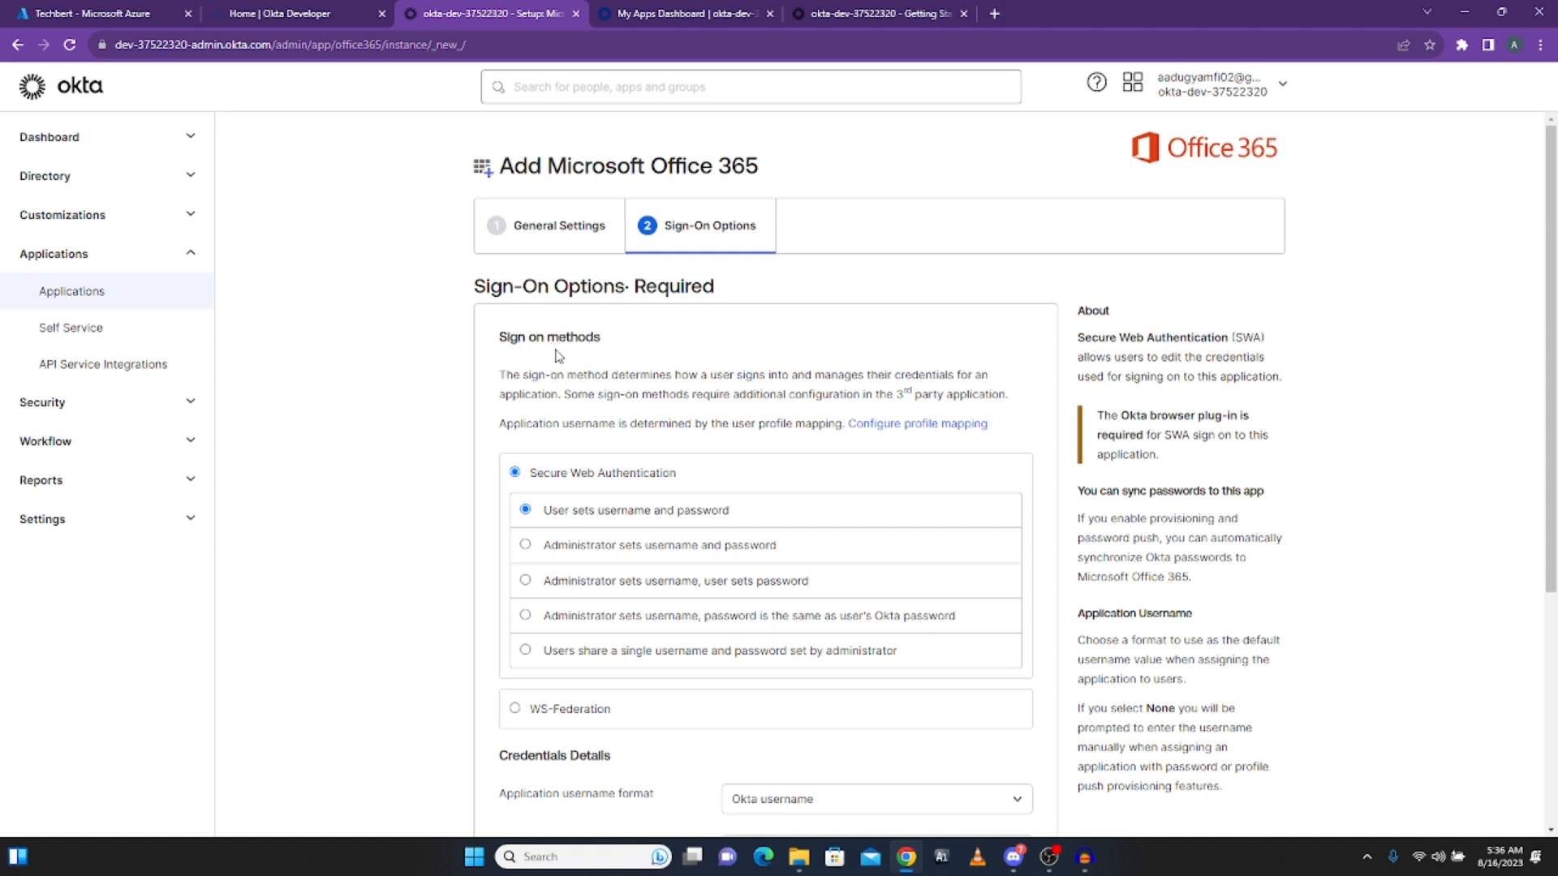
pyautogui.scroll(-2, 654, 373)
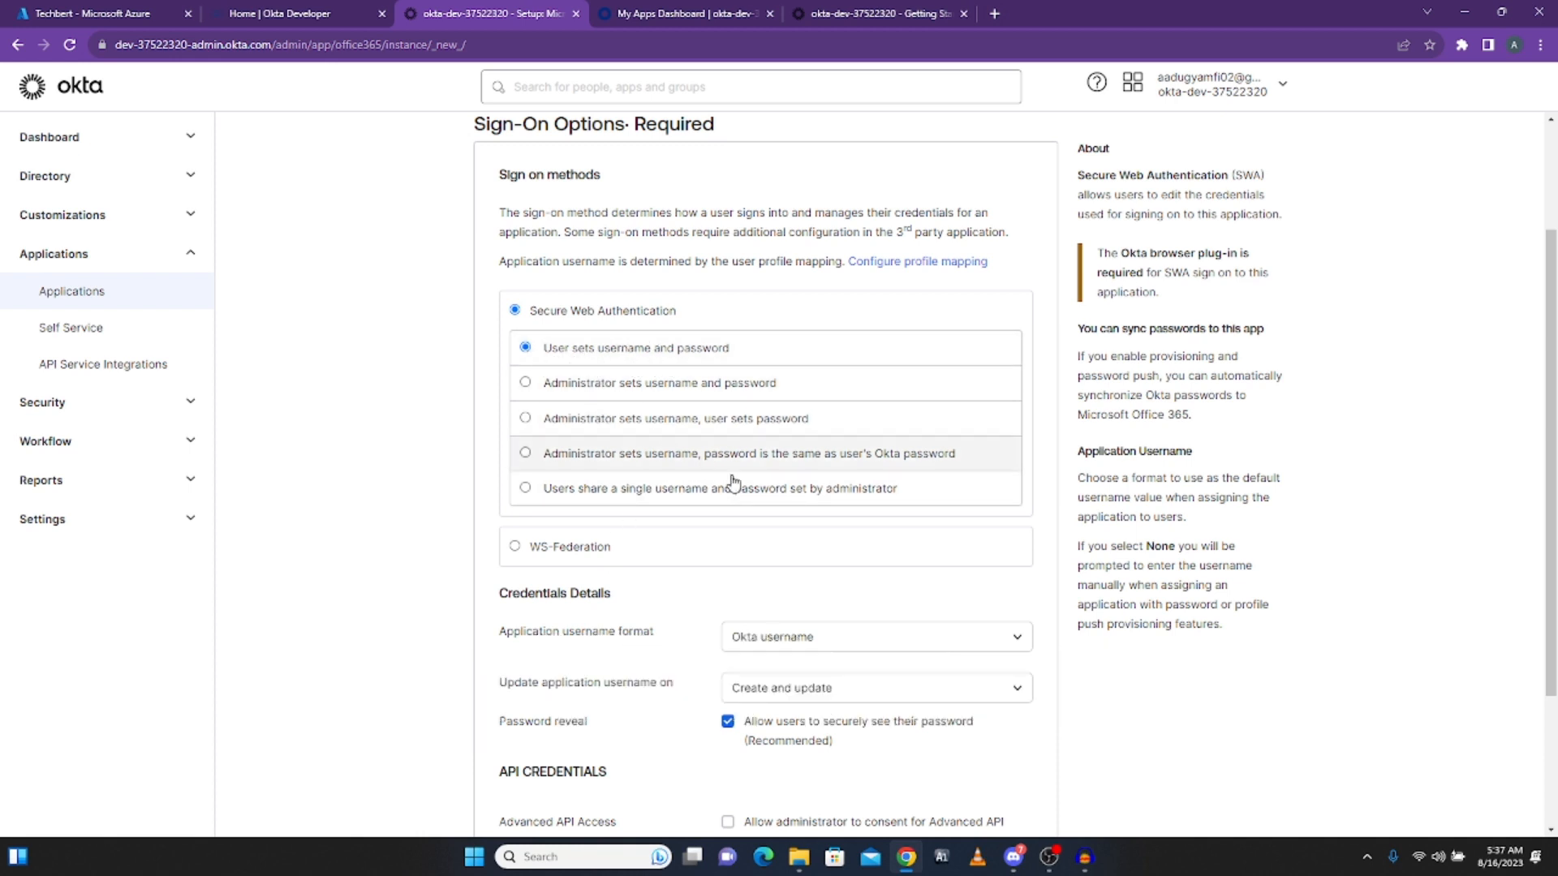
pyautogui.scroll(-2, 808, 469)
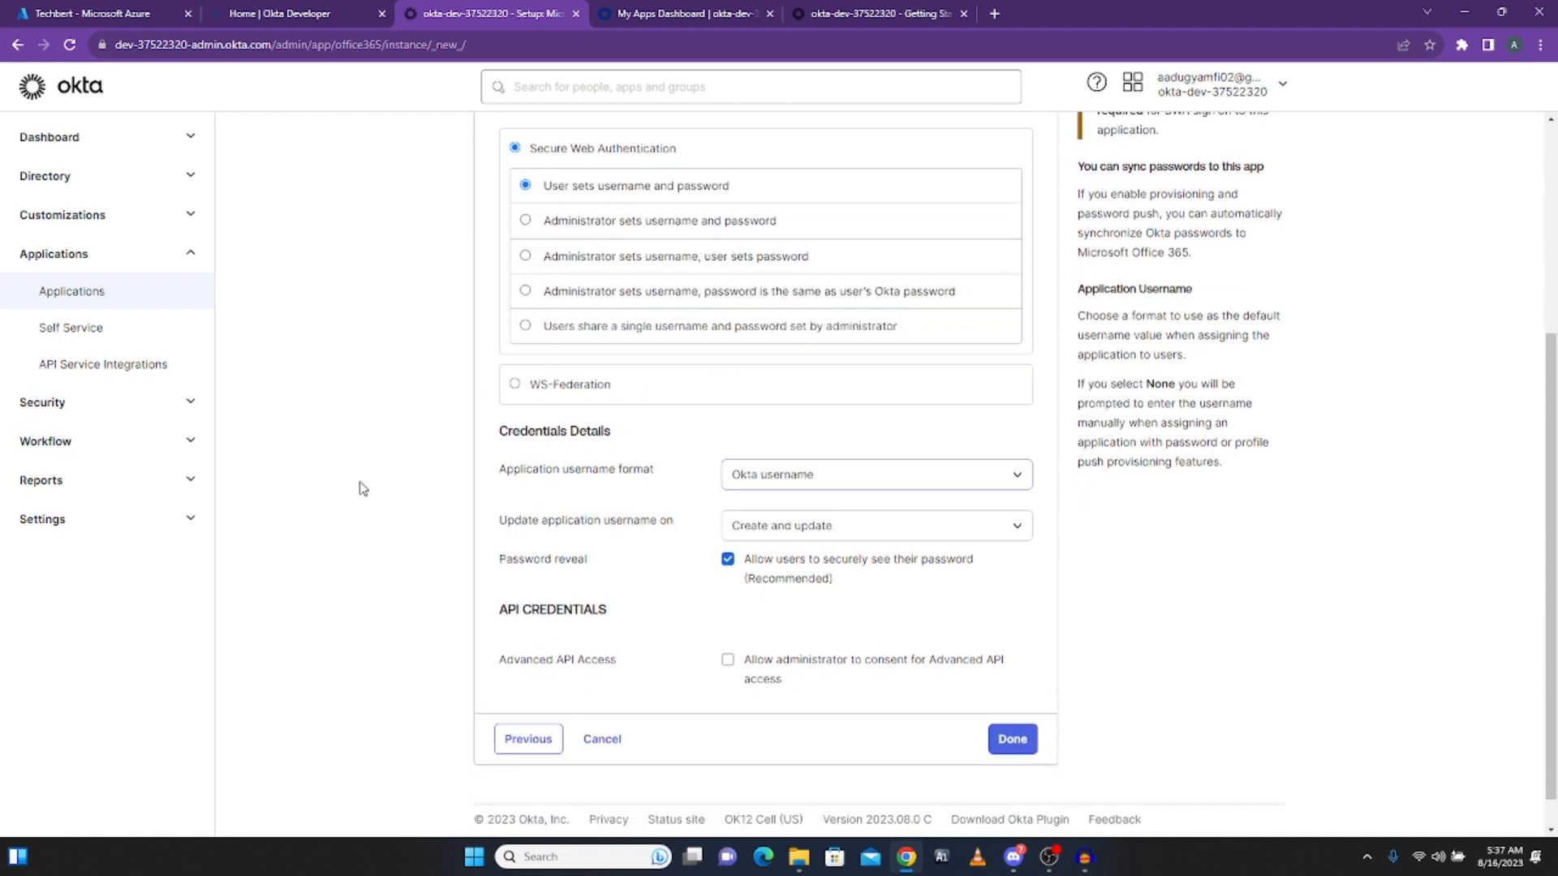
pyautogui.click(767, 490)
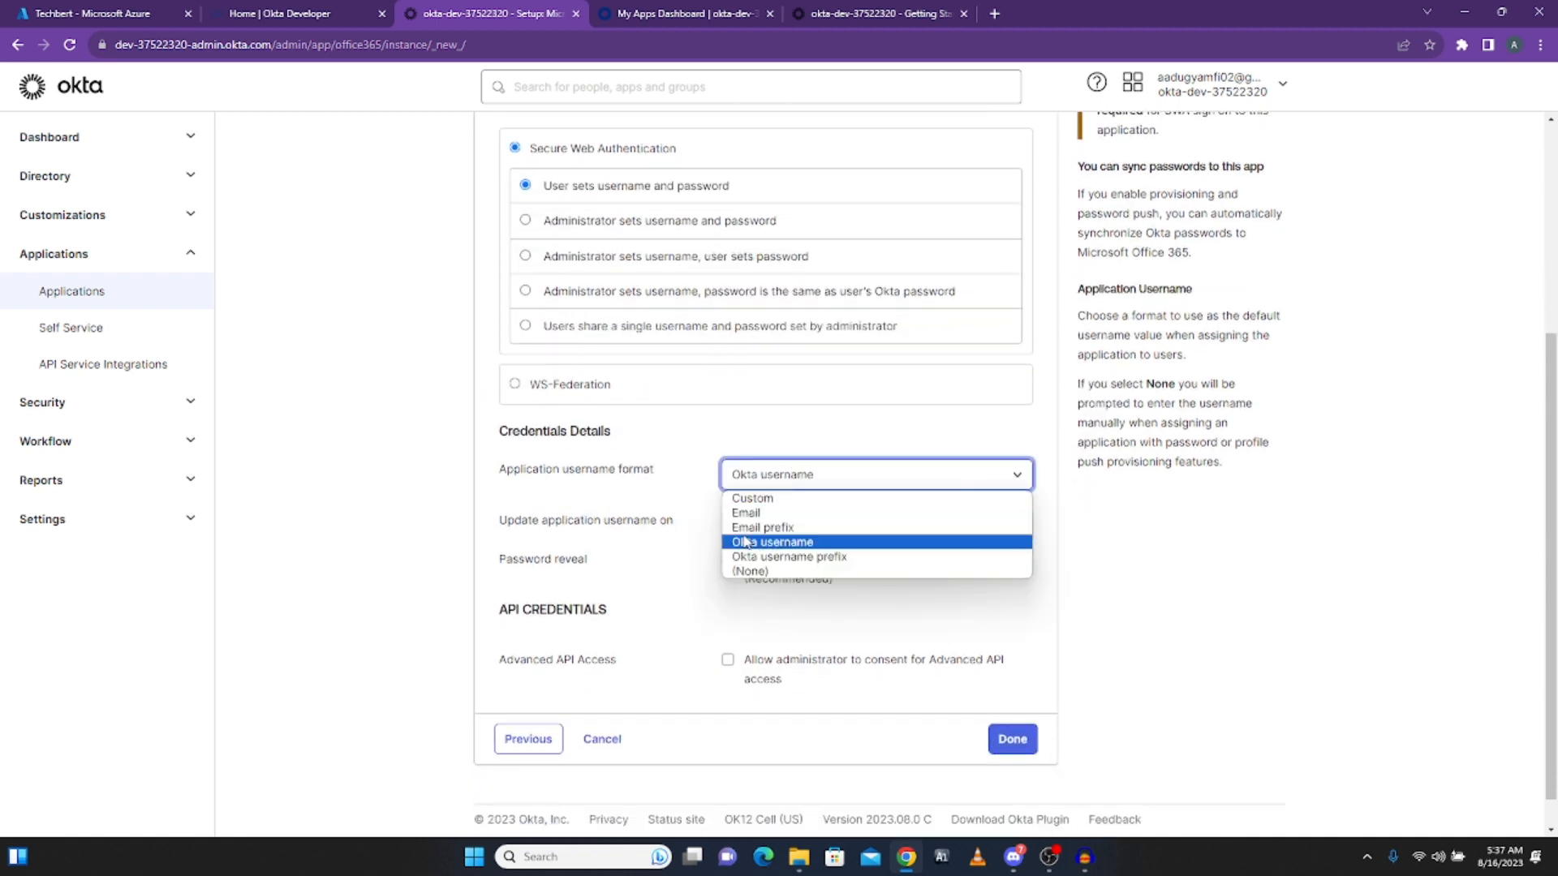
pyautogui.click(753, 512)
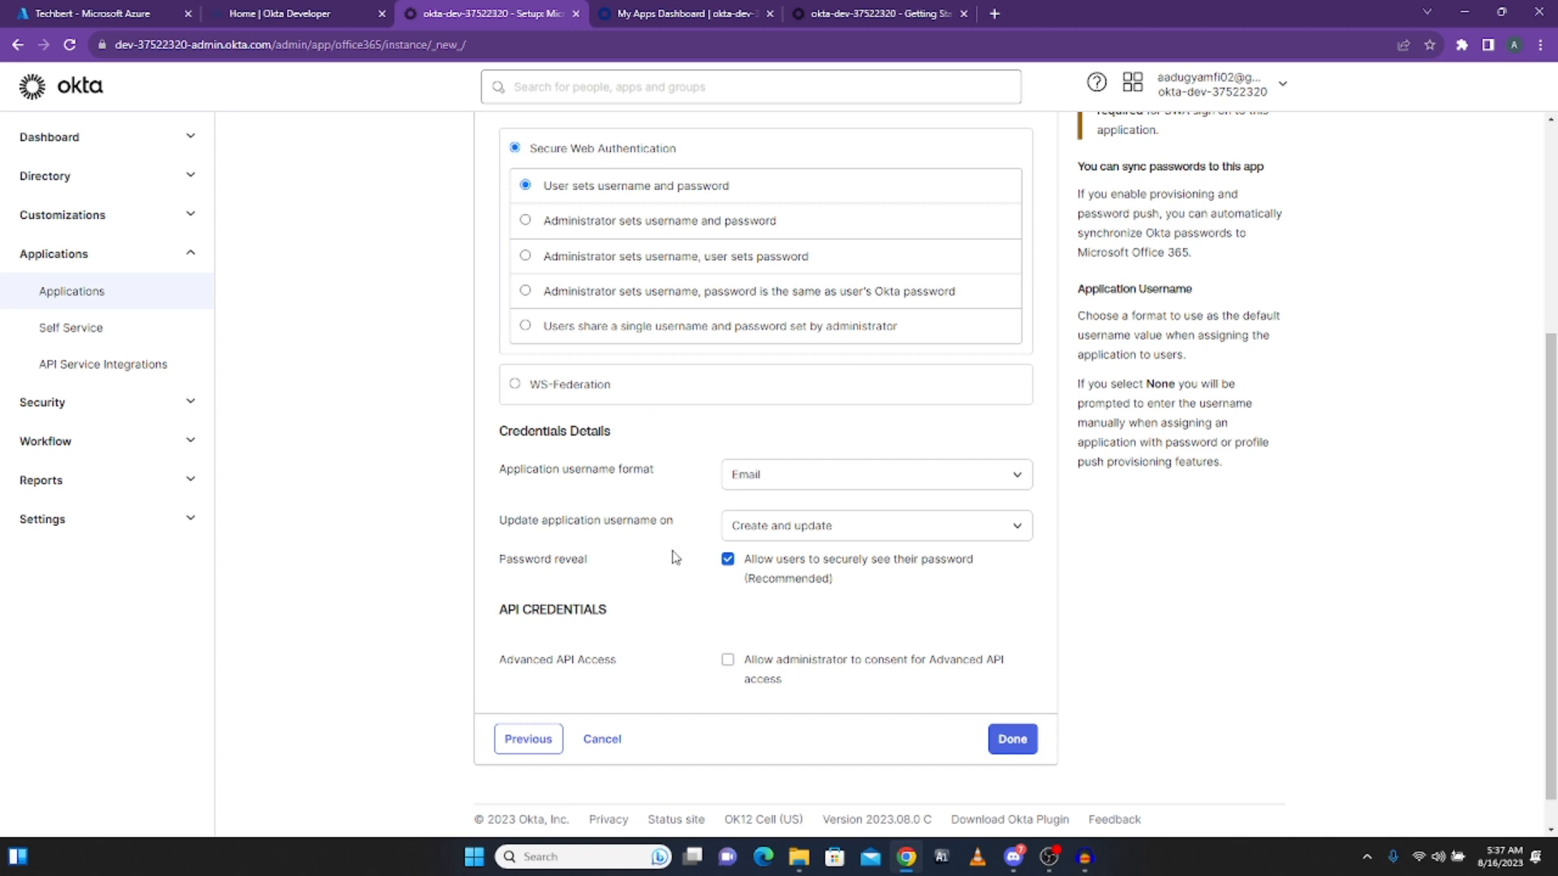
pyautogui.scroll(-1, 671, 552)
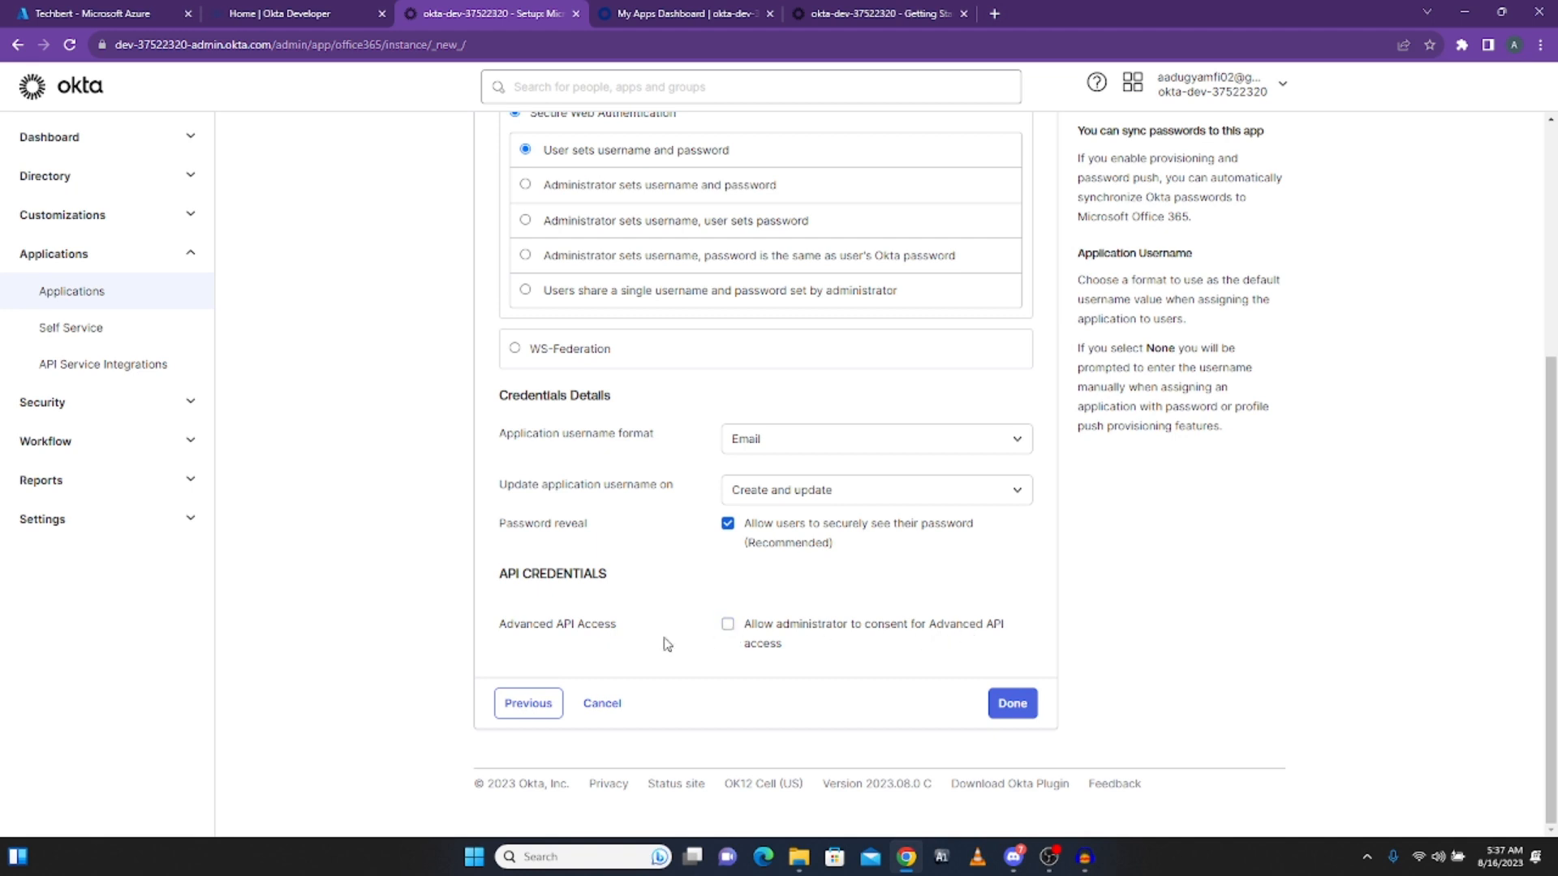
pyautogui.click(1014, 704)
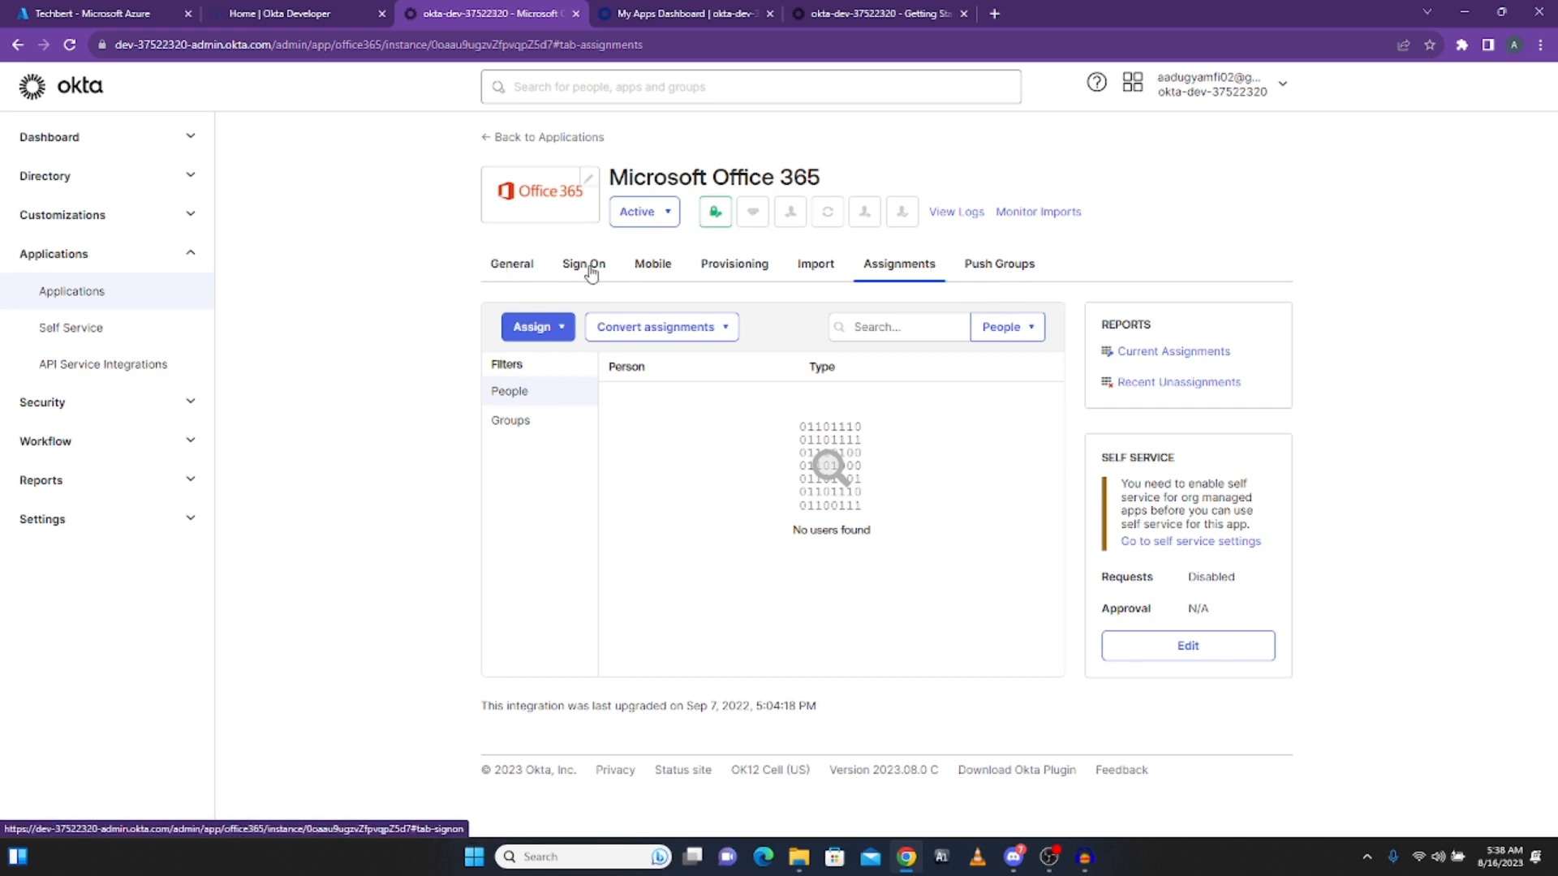
# Step: Look over the Office 365 app's Provisioning and Import tabs, ending on Provisioning
pyautogui.click(735, 267)
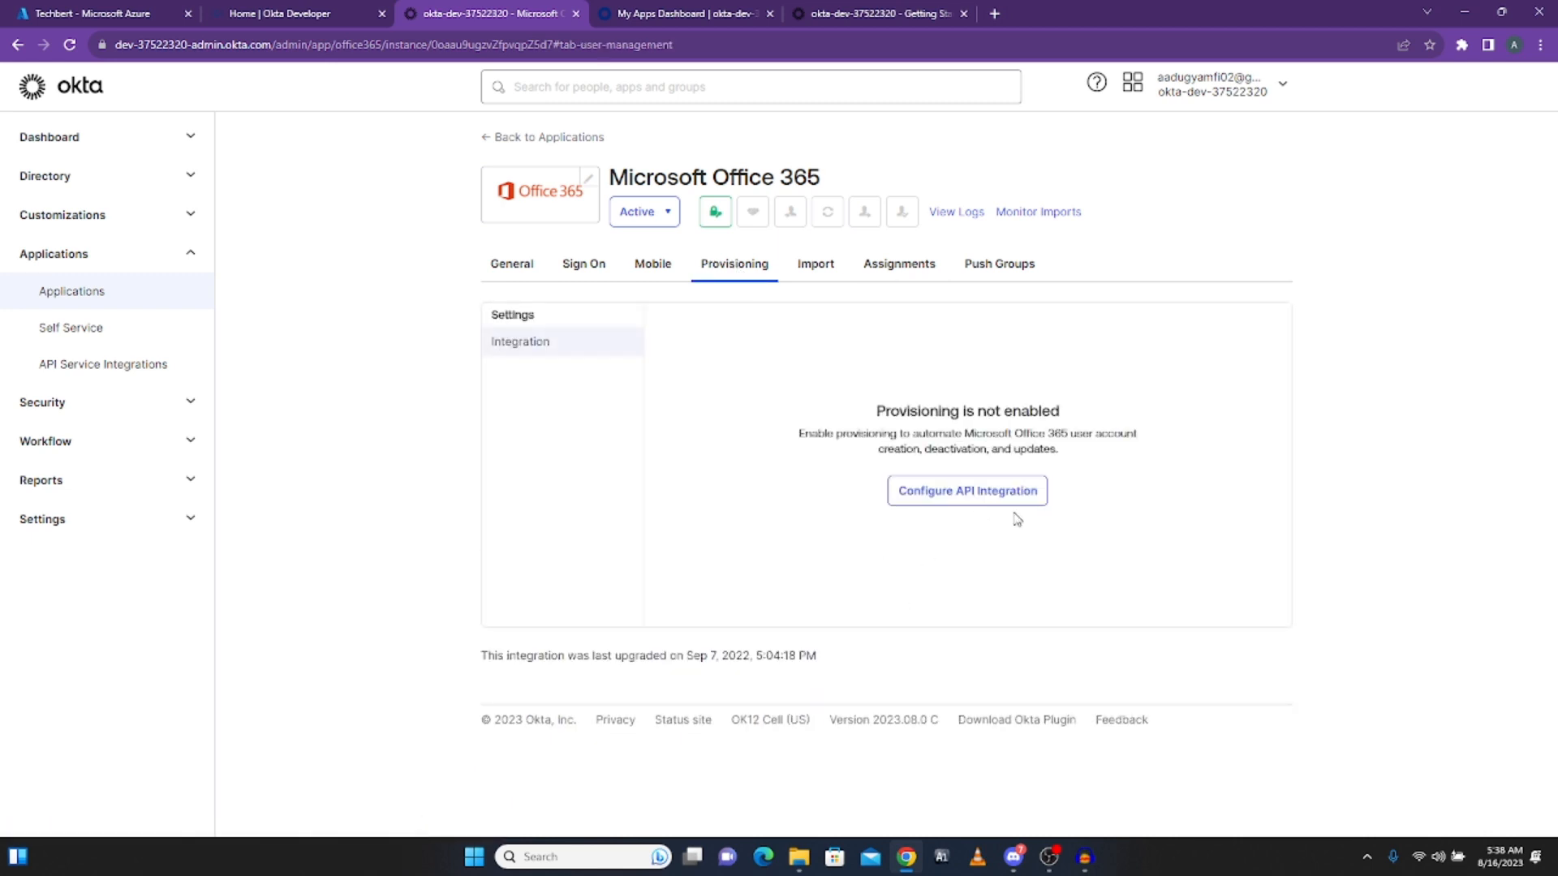
pyautogui.click(984, 505)
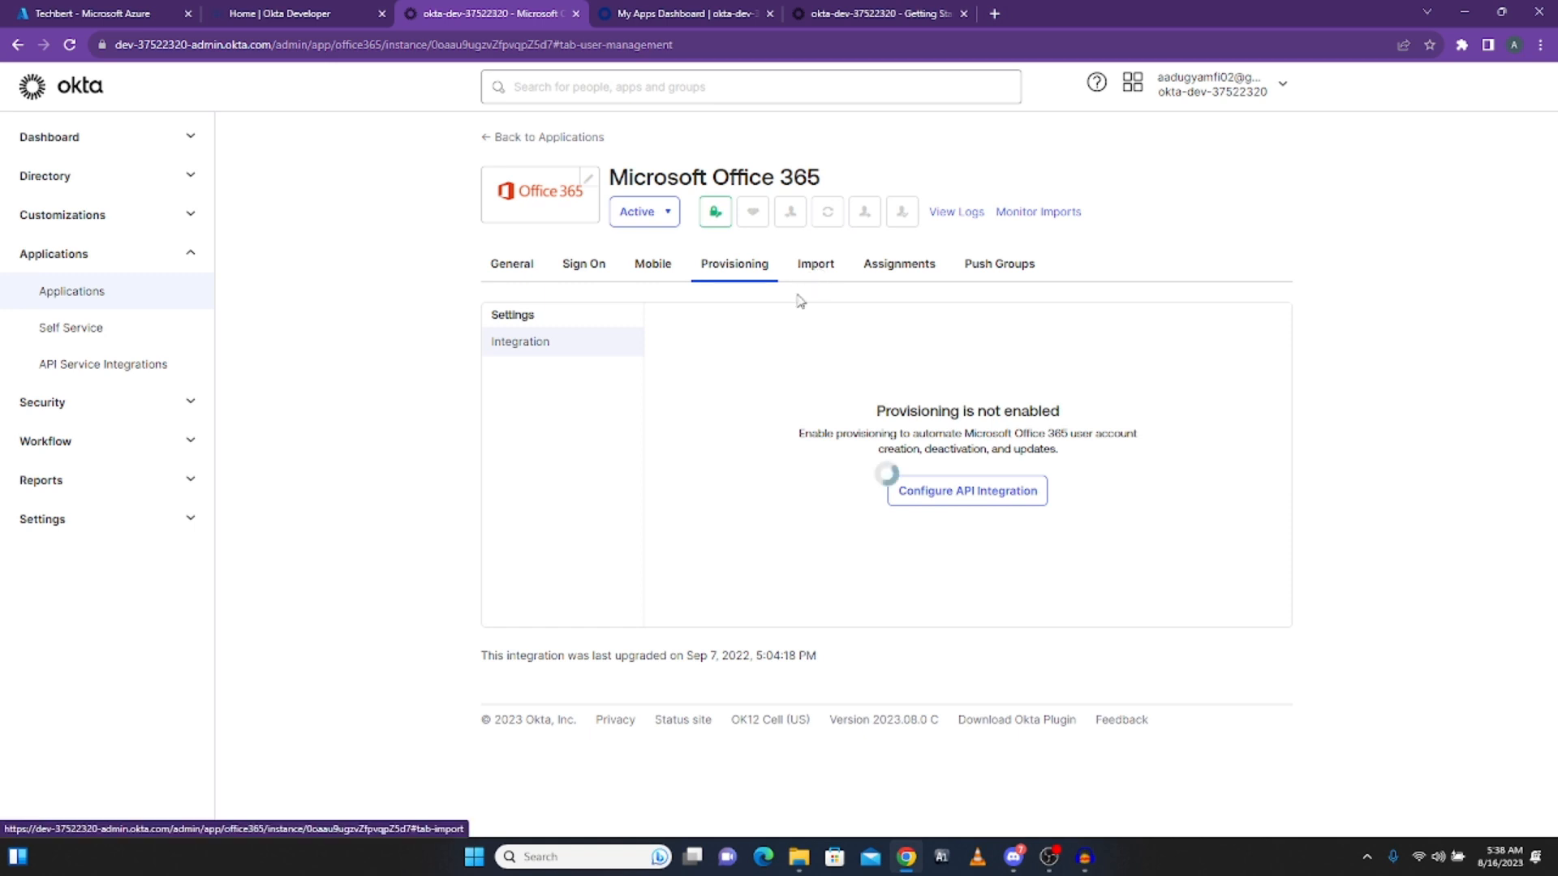
pyautogui.click(815, 265)
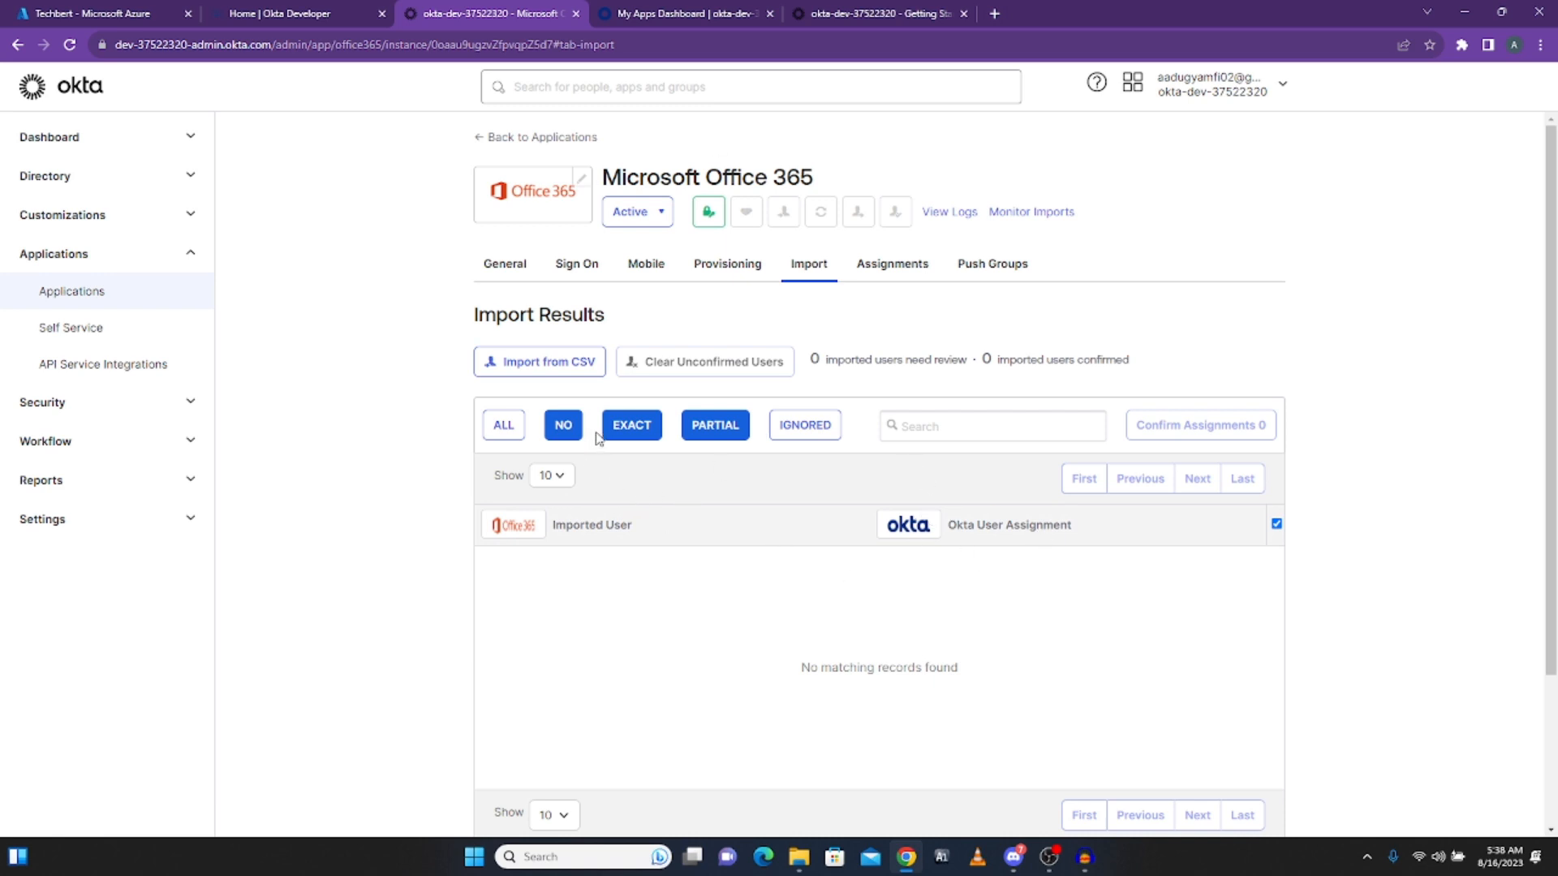
pyautogui.click(727, 271)
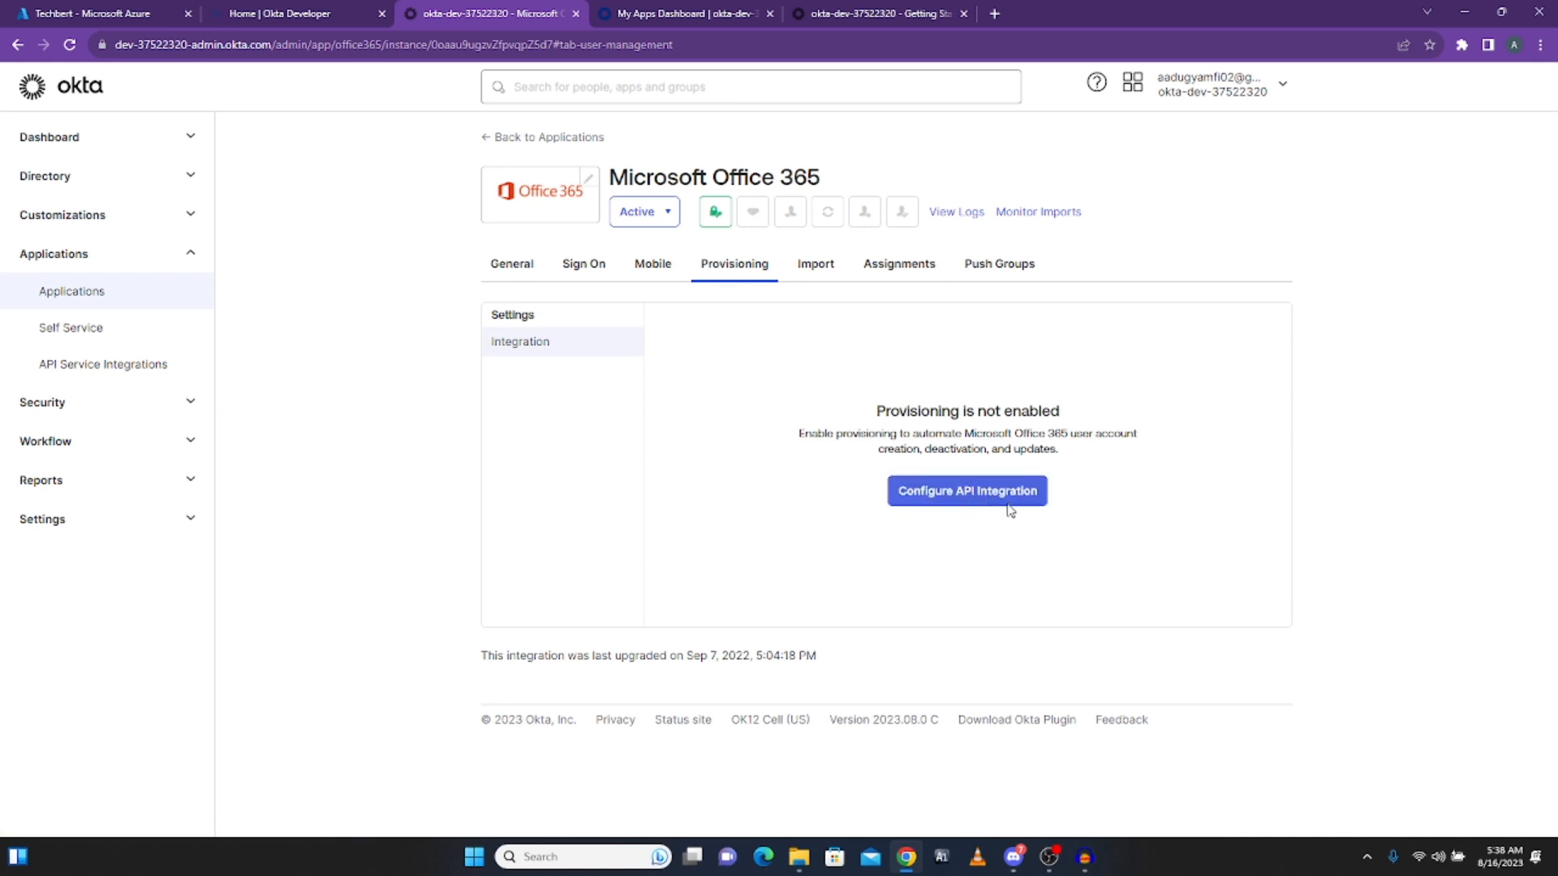
# Step: Enable API integration for the Office 365 app to reveal the admin credential fields
pyautogui.click(958, 505)
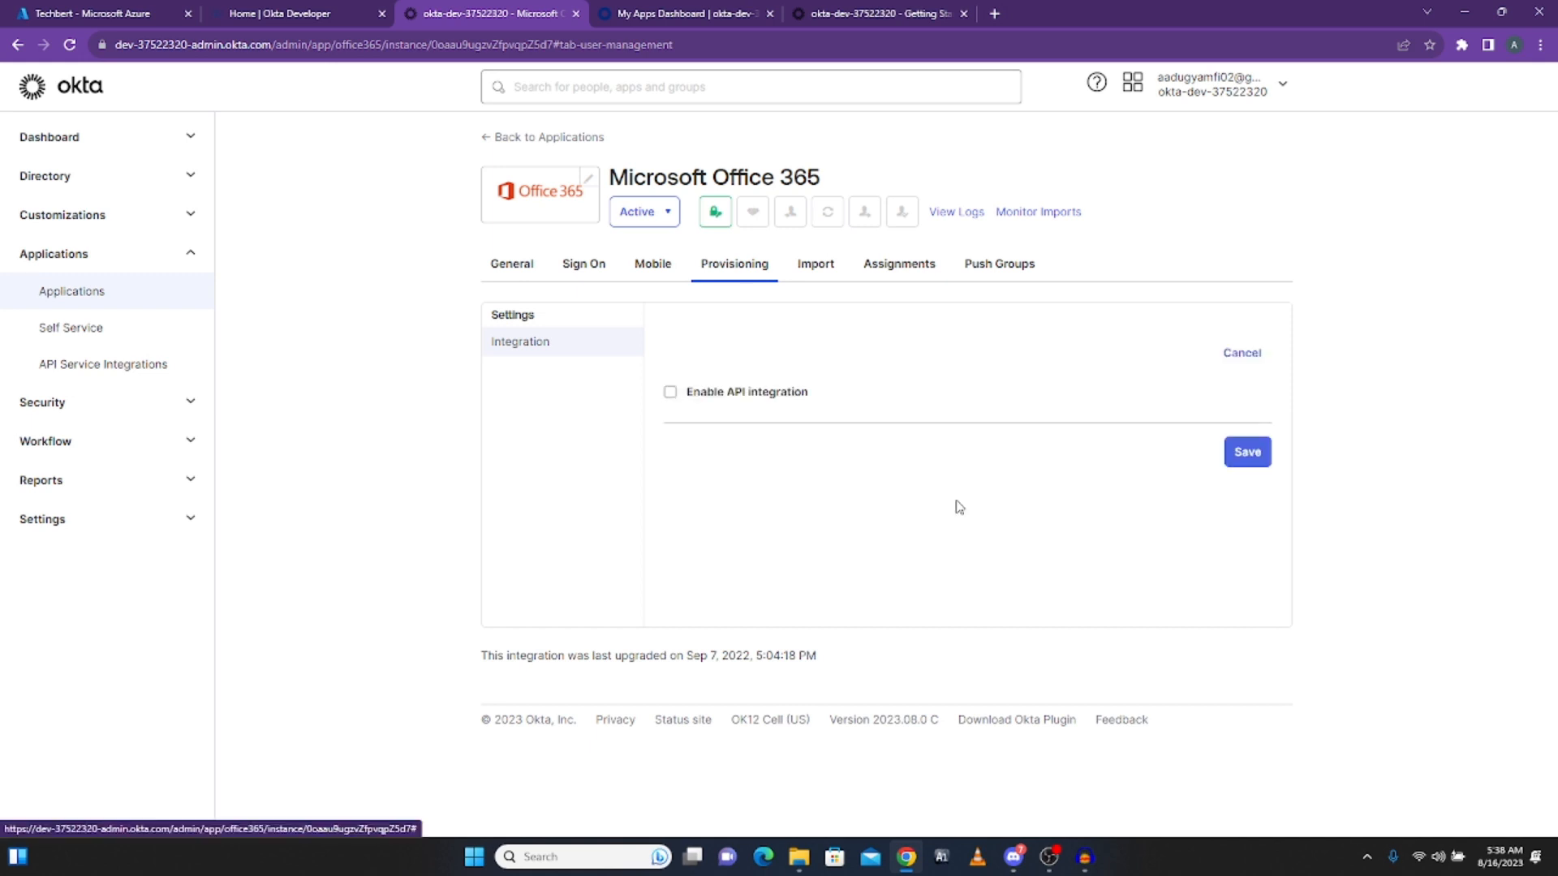
pyautogui.click(670, 393)
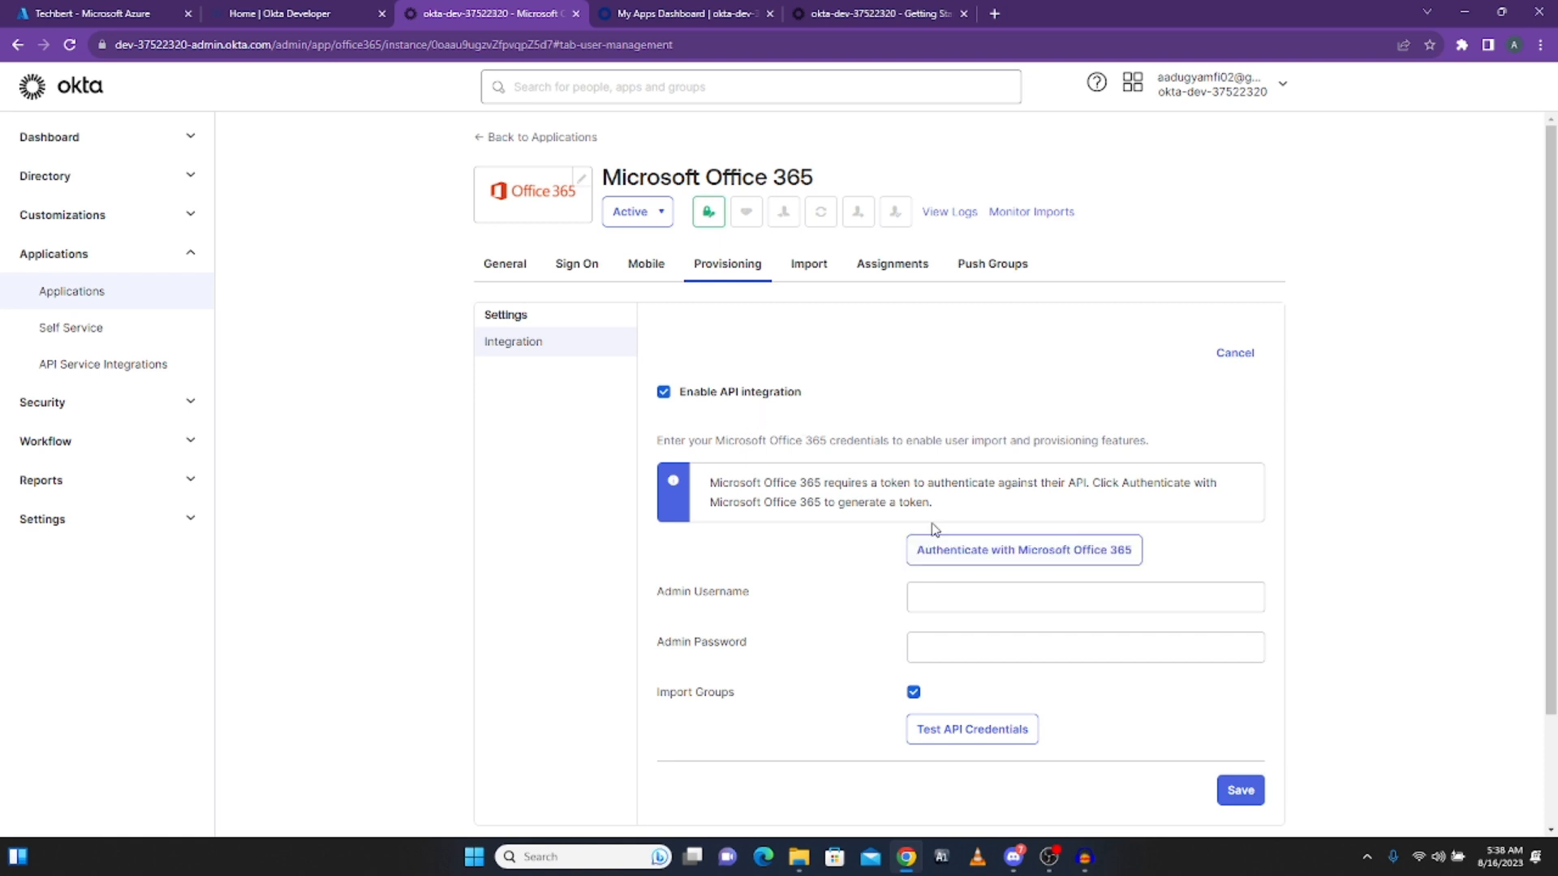
pyautogui.scroll(-2, 925, 507)
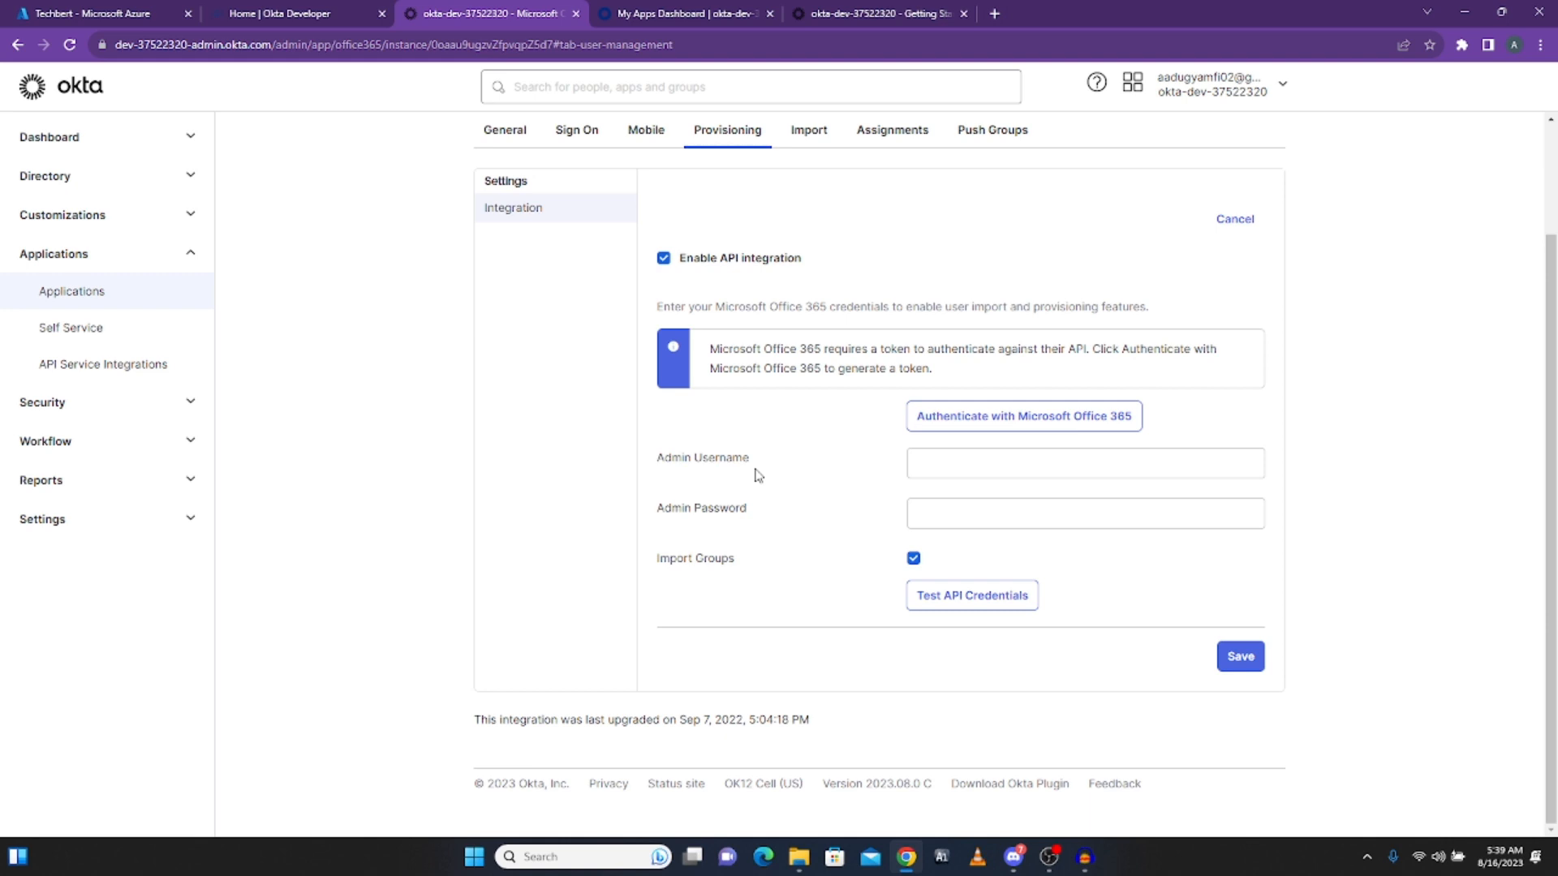
# Step: Enter the tenant admin's account name and password as the API integration credentials
pyautogui.click(974, 469)
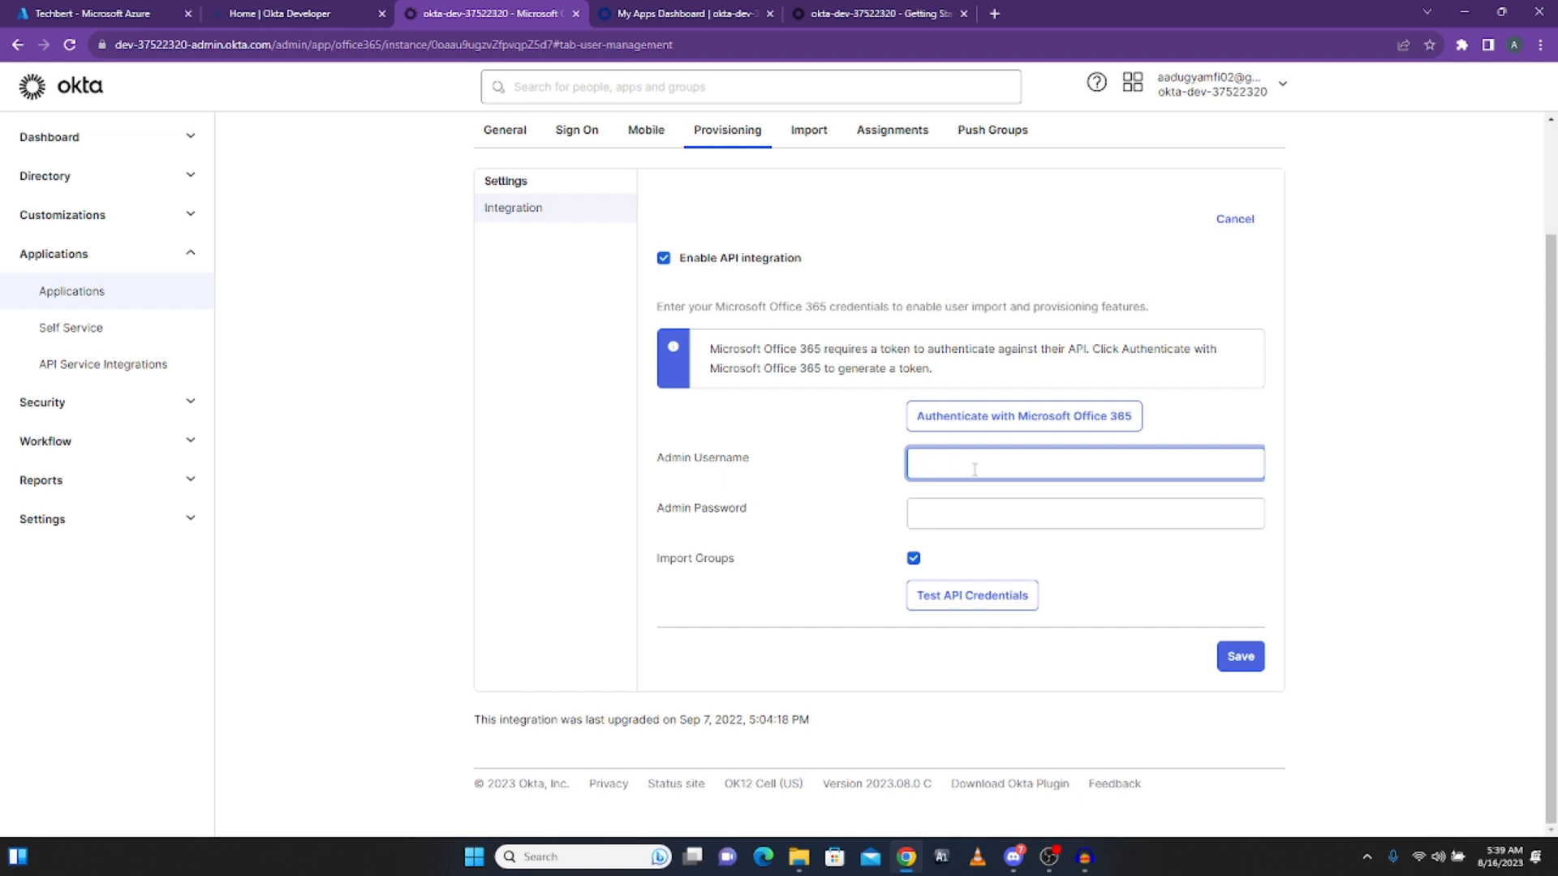
pyautogui.click(969, 522)
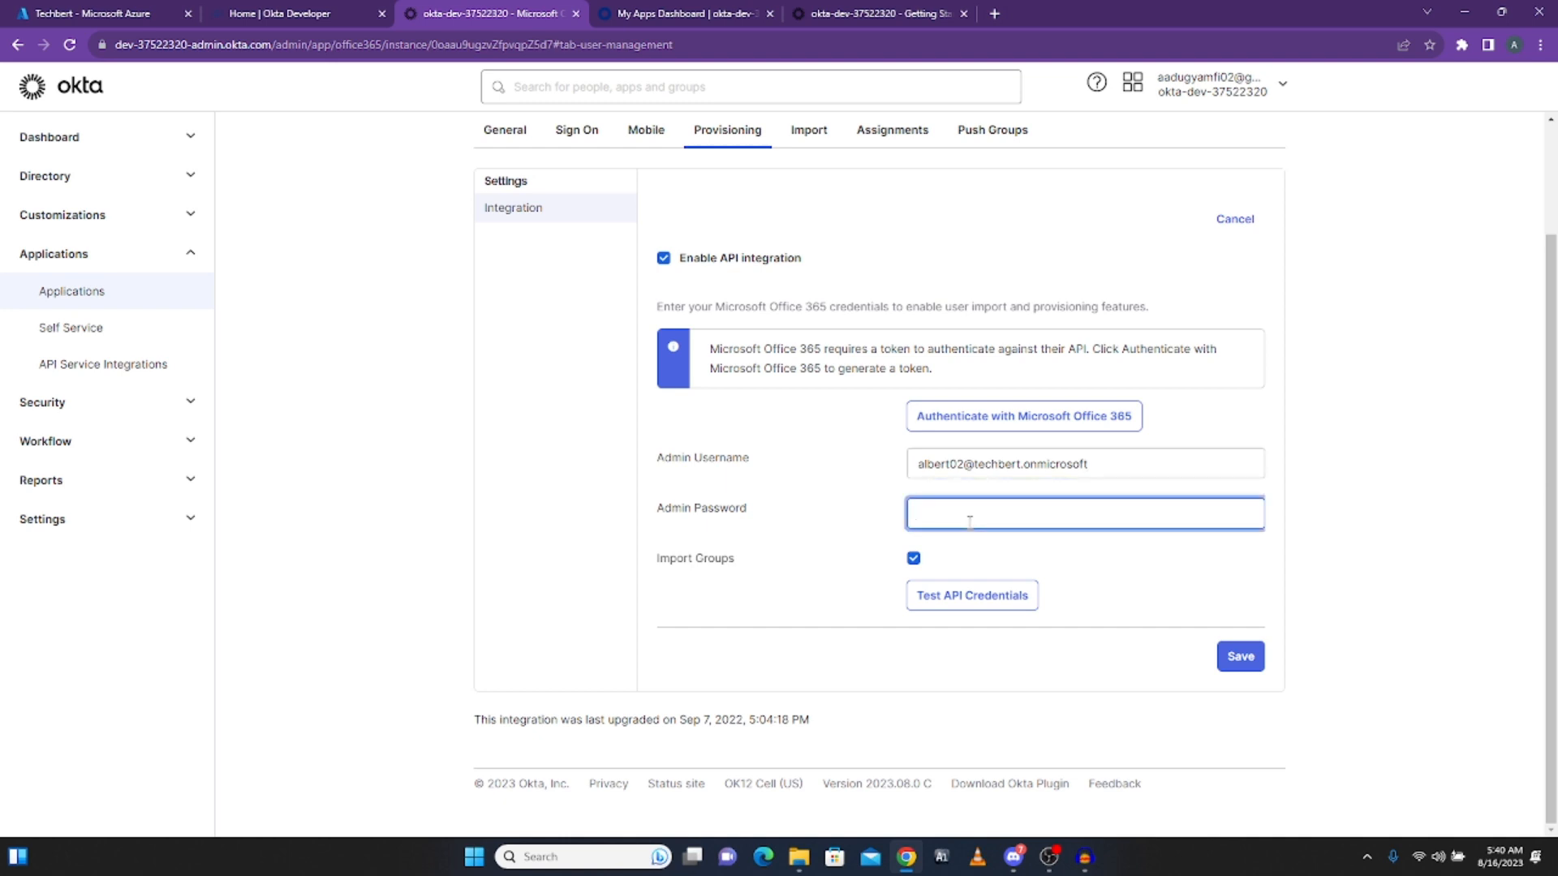
pyautogui.write('••••••••••••••')
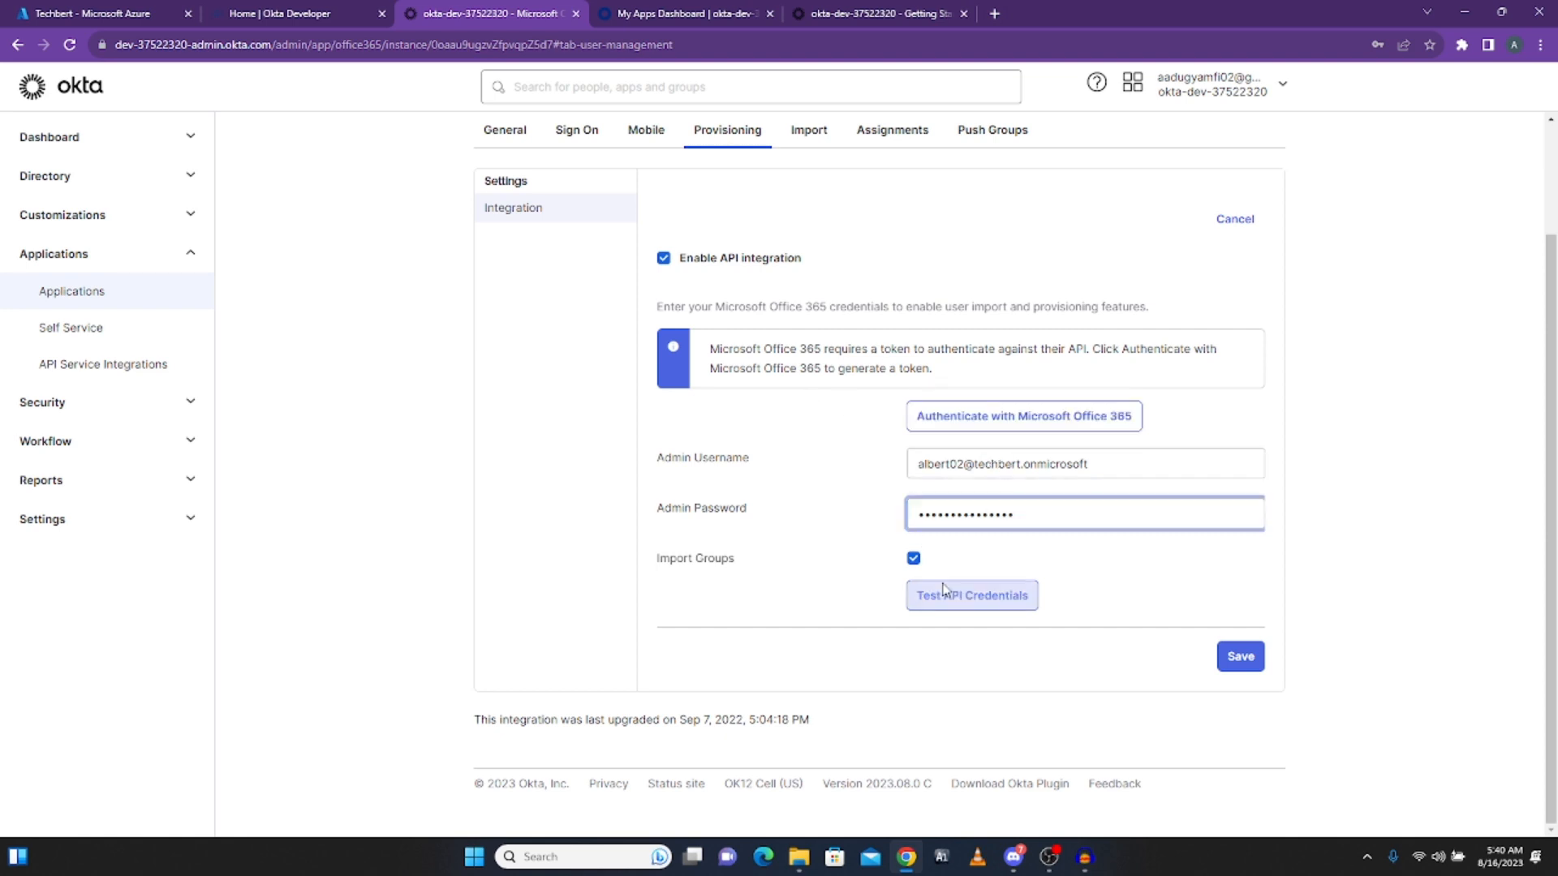
# Step: Correct the typo in the admin username and test the Office 365 API credentials successfully
pyautogui.click(958, 607)
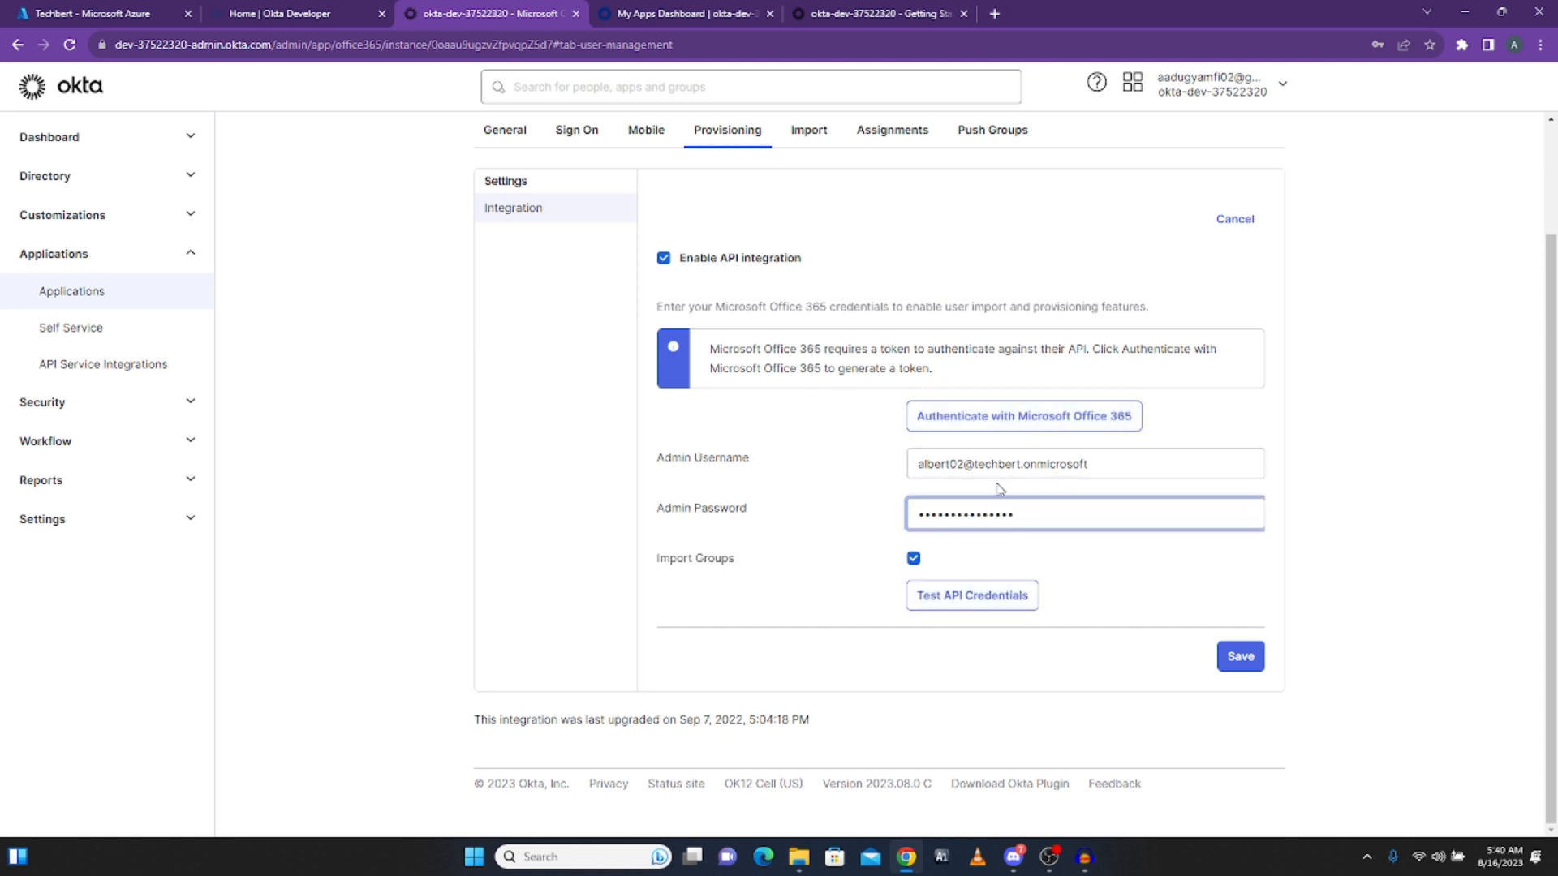
pyautogui.click(980, 601)
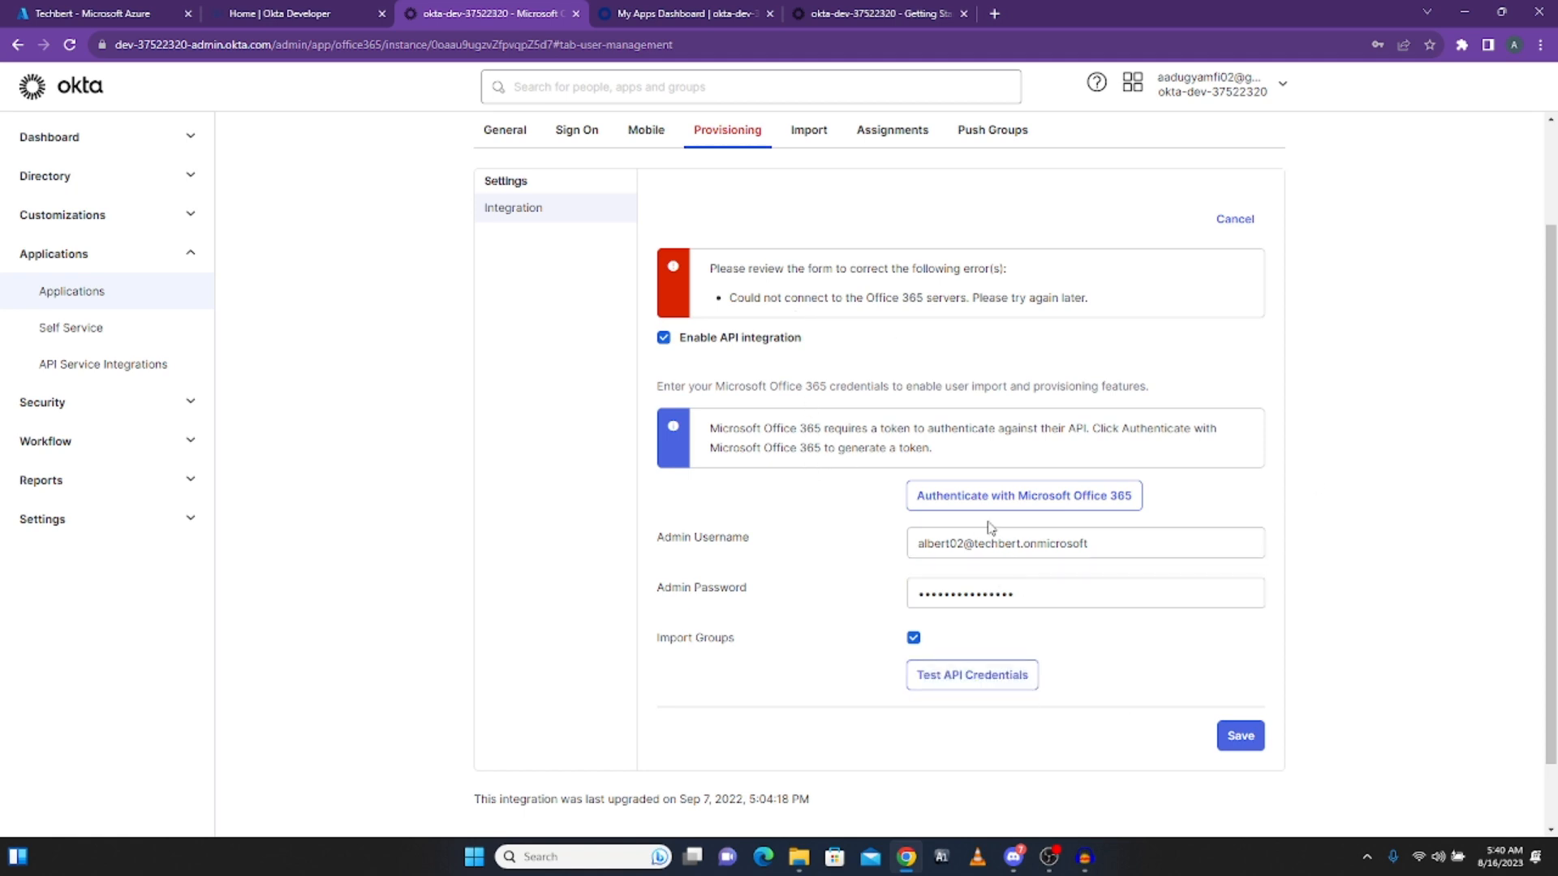
pyautogui.click(1094, 544)
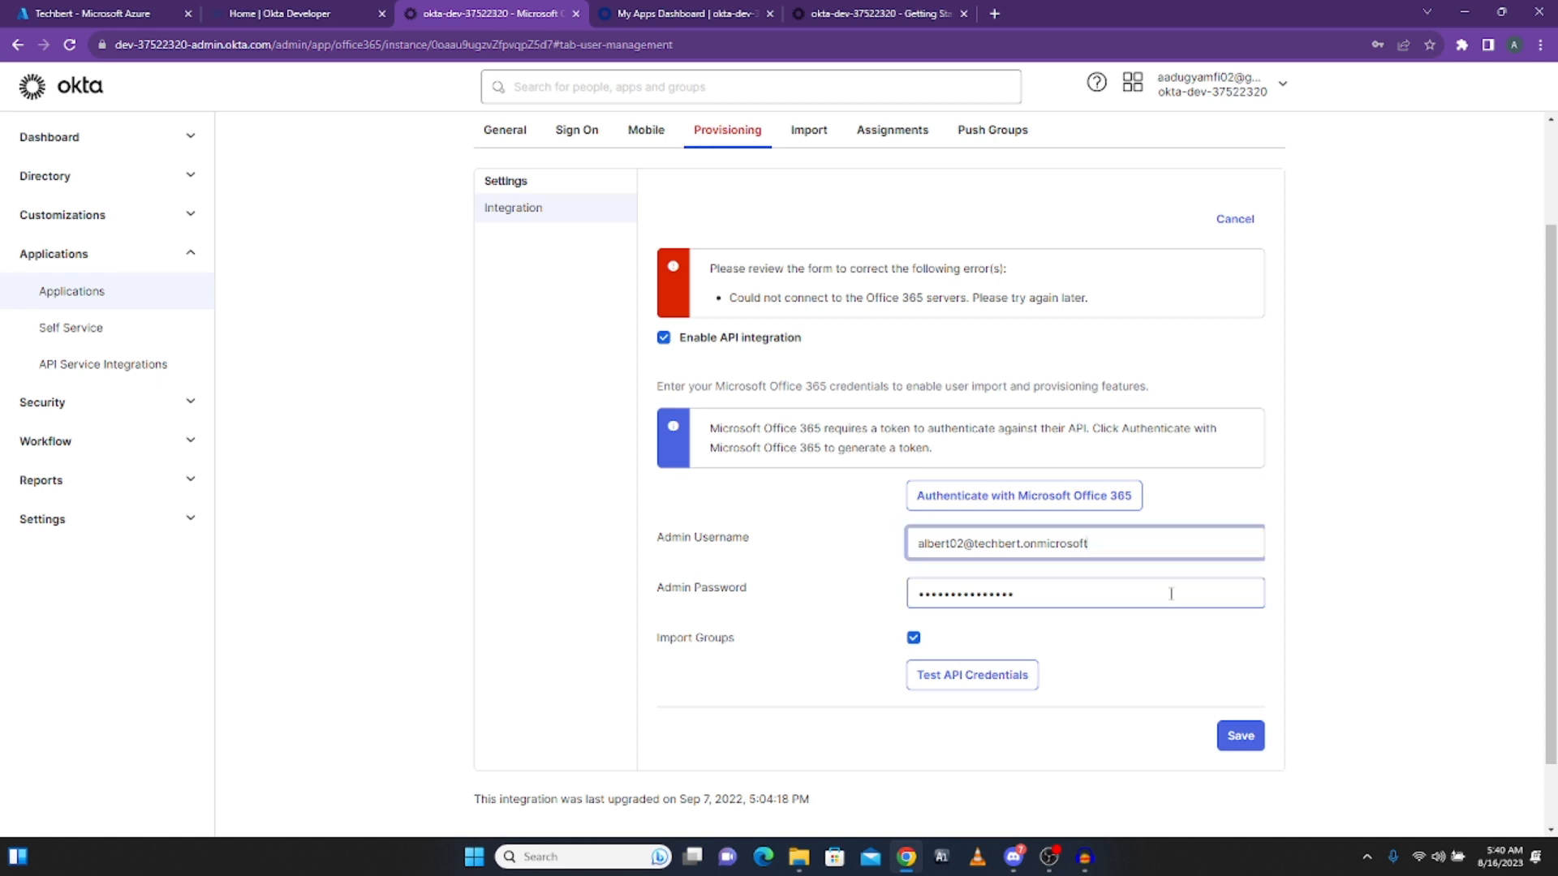
pyautogui.write('.cpom')
pyautogui.press('BackSpace')
pyautogui.press('BackSpace')
pyautogui.press('BackSpace')
pyautogui.write('om')
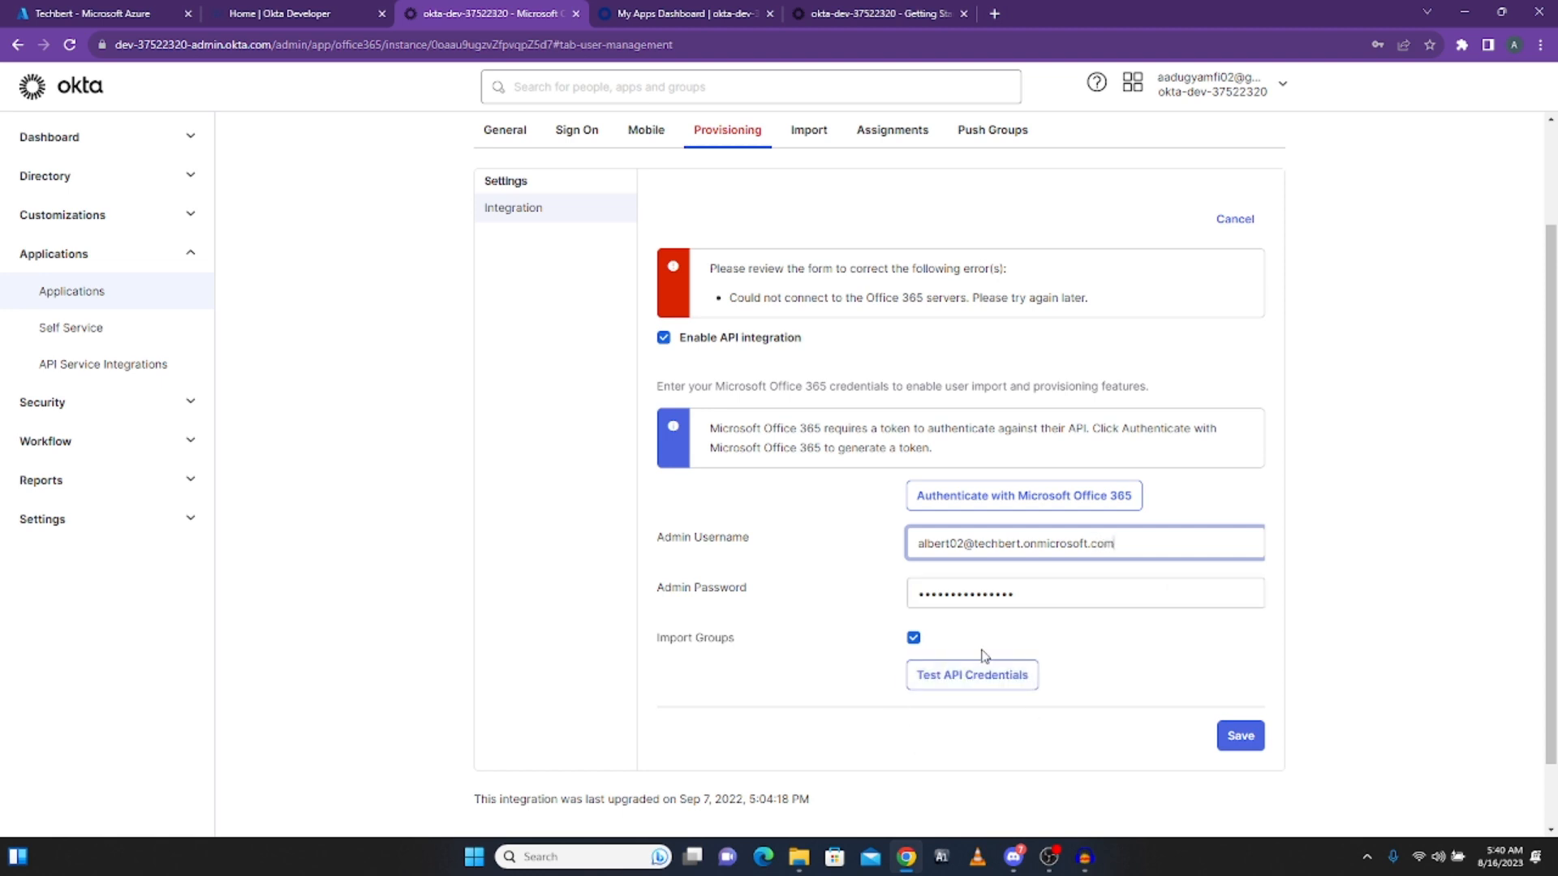
pyautogui.click(973, 684)
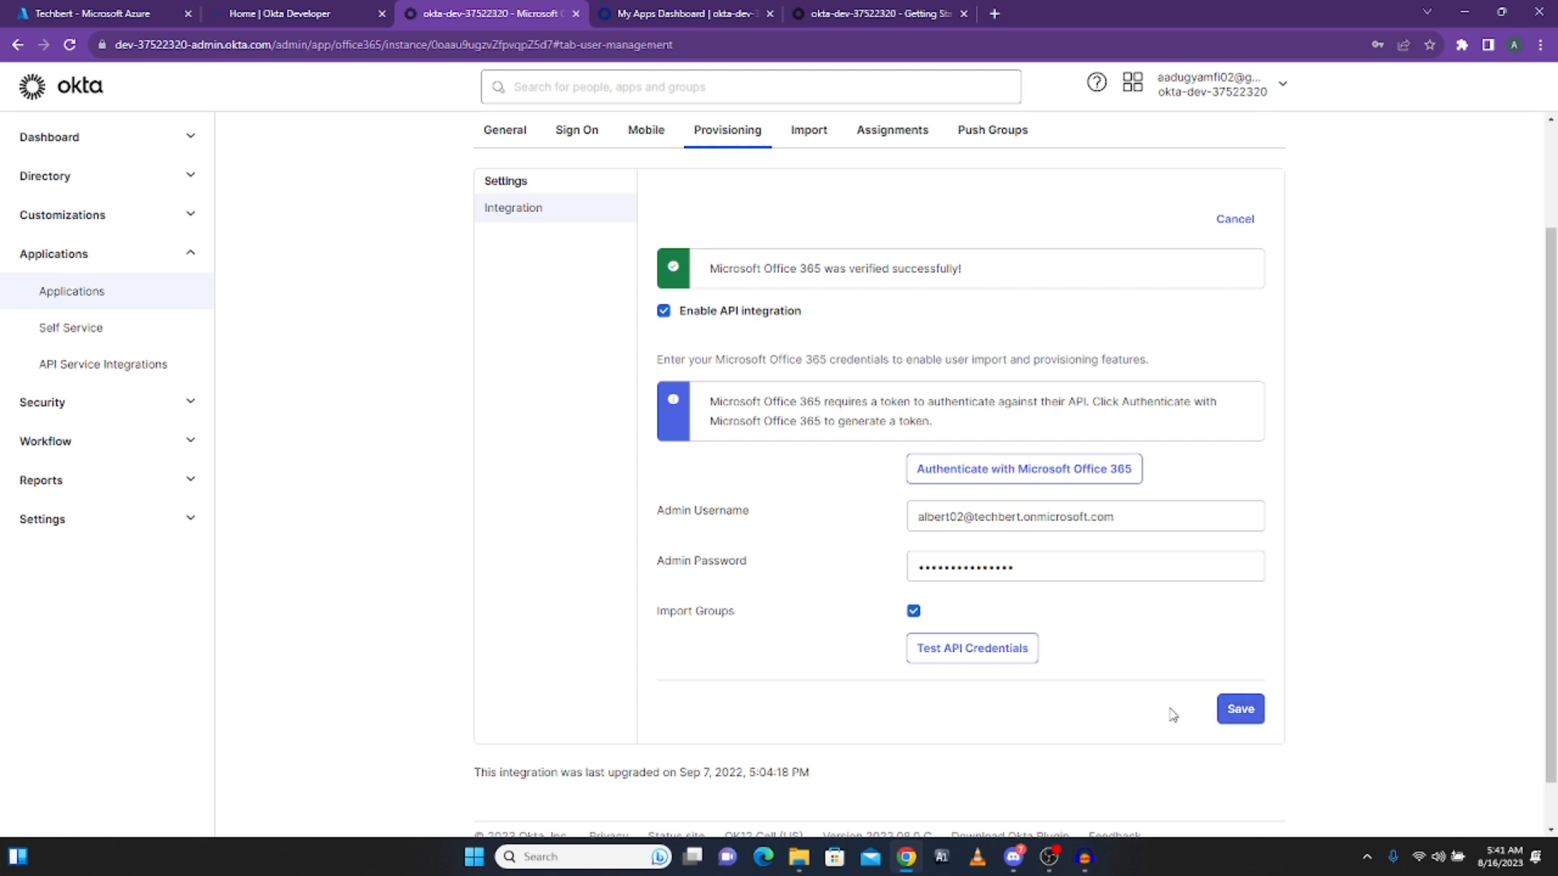
# Step: Try saving the Office 365 provisioning settings, hit the Microsoft Graph consent error, and recheck the credential fields
pyautogui.click(1241, 711)
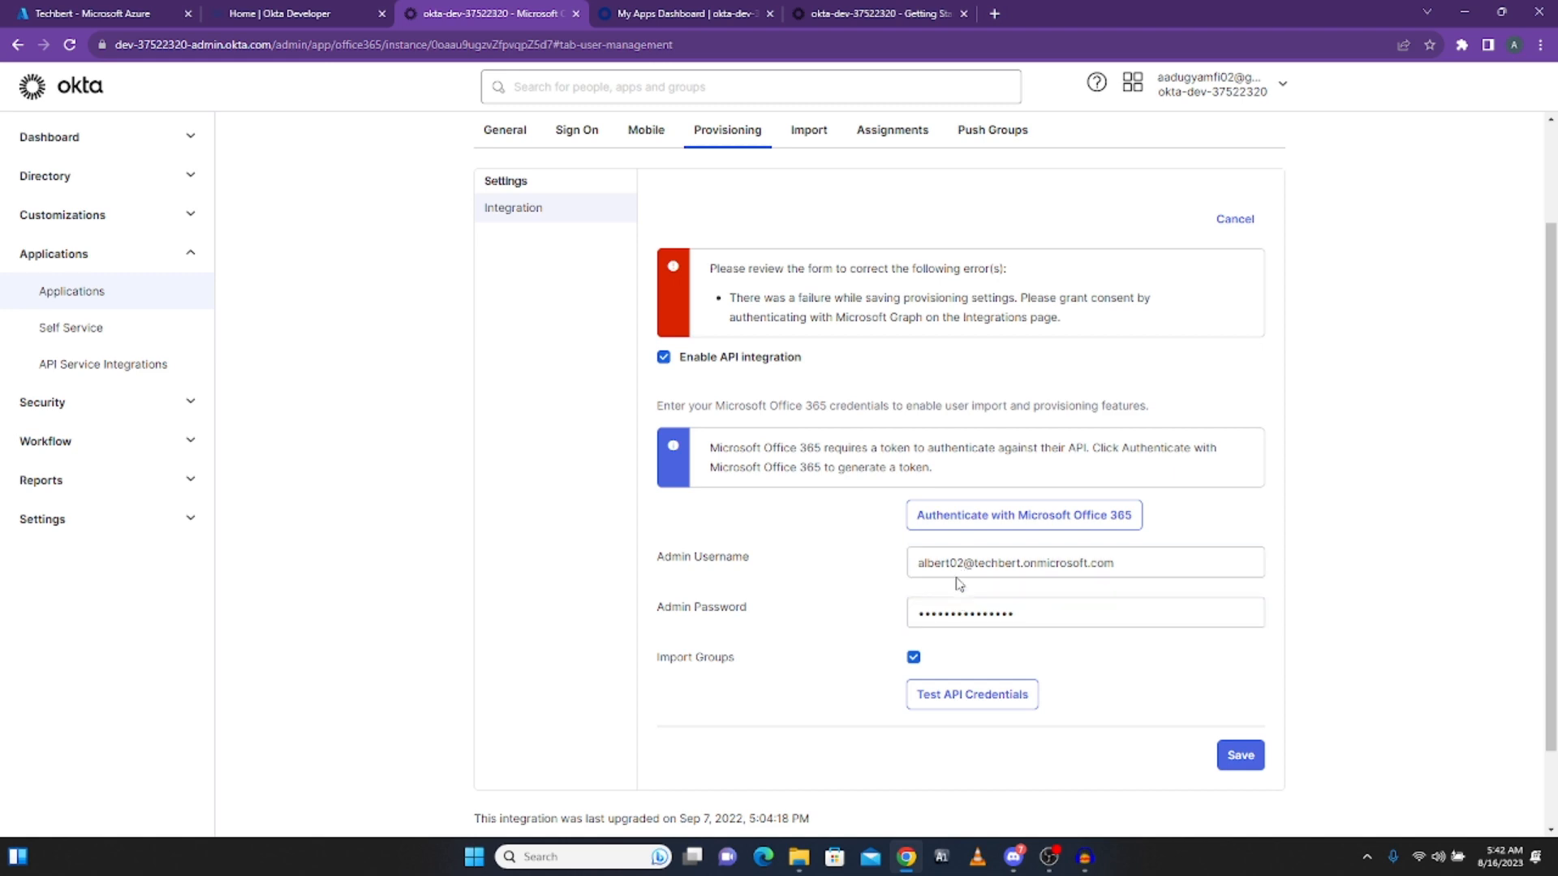
pyautogui.click(982, 613)
pyautogui.click(964, 564)
pyautogui.click(991, 642)
pyautogui.click(966, 602)
# Step: In Azure App registrations, start a new registration with Web as the redirect platform
pyautogui.click(97, 14)
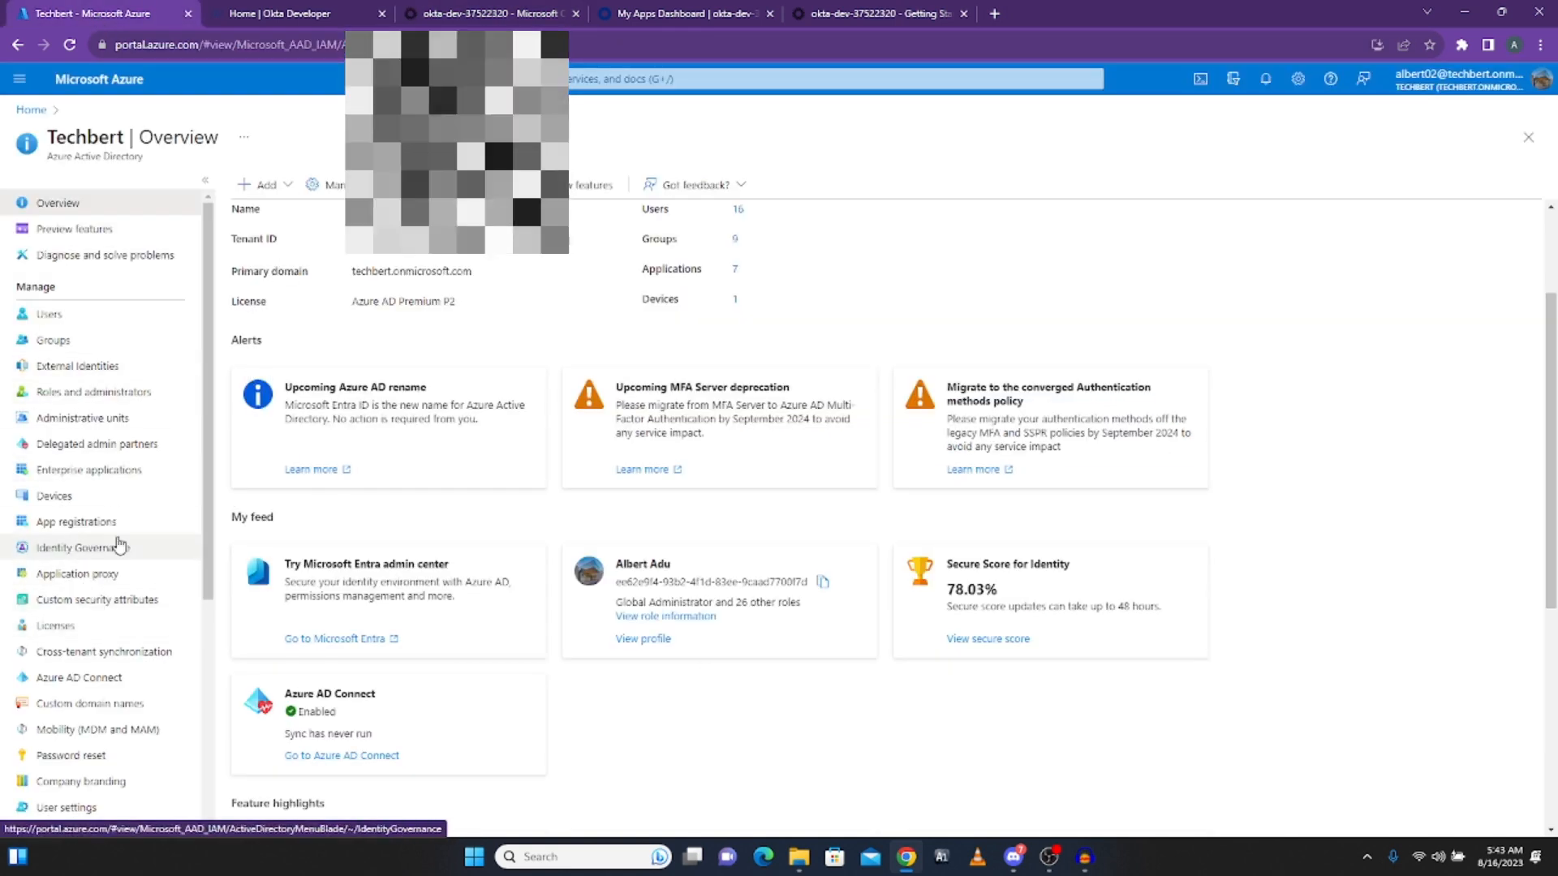
pyautogui.click(87, 524)
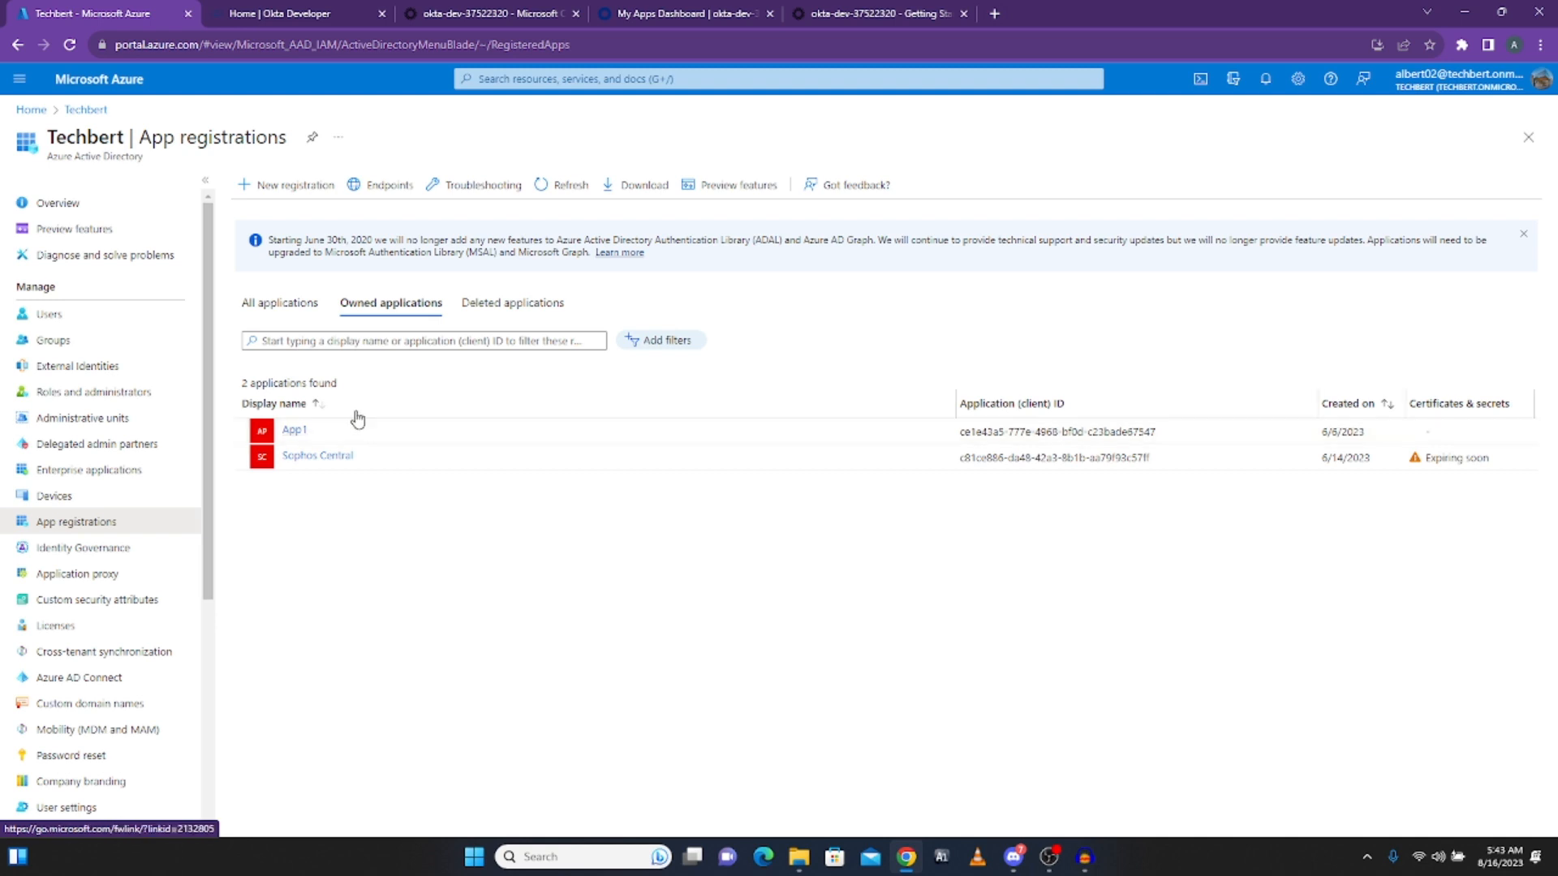
pyautogui.click(293, 192)
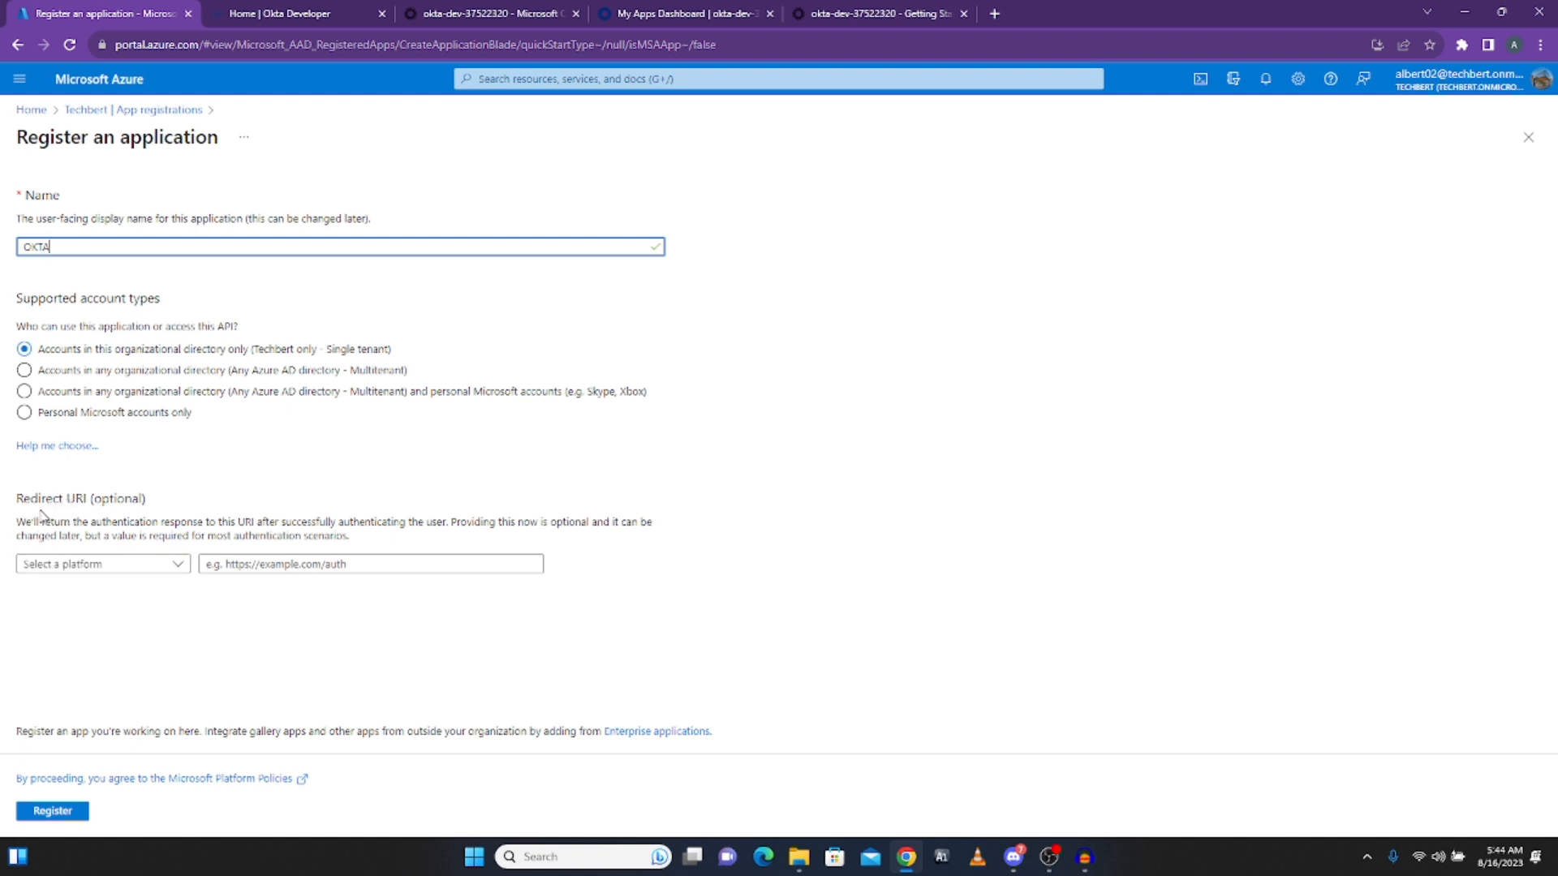
pyautogui.click(103, 565)
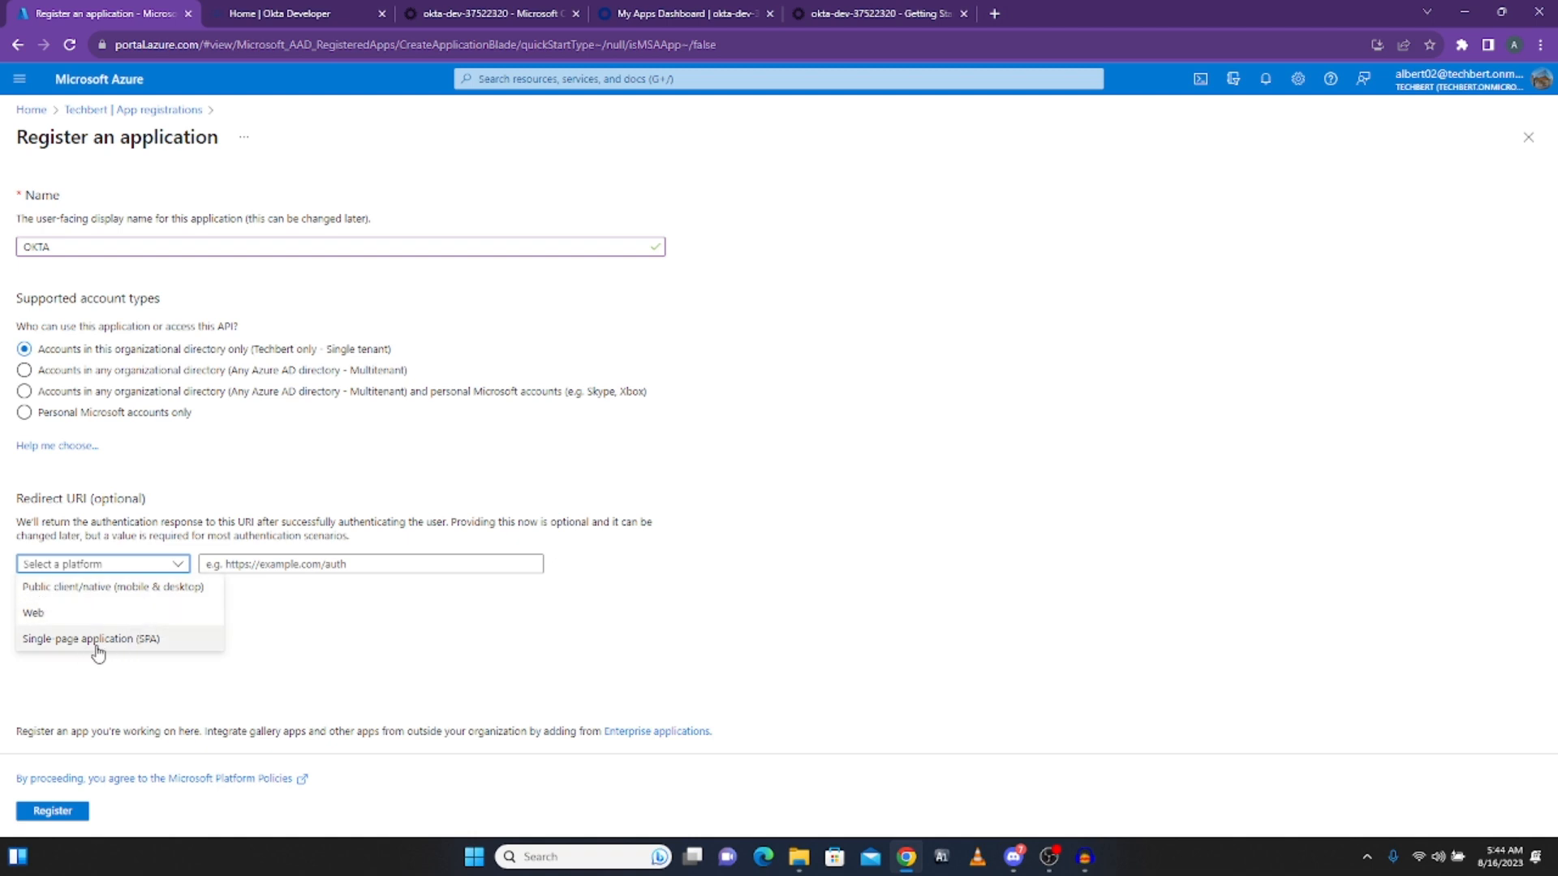
pyautogui.click(37, 618)
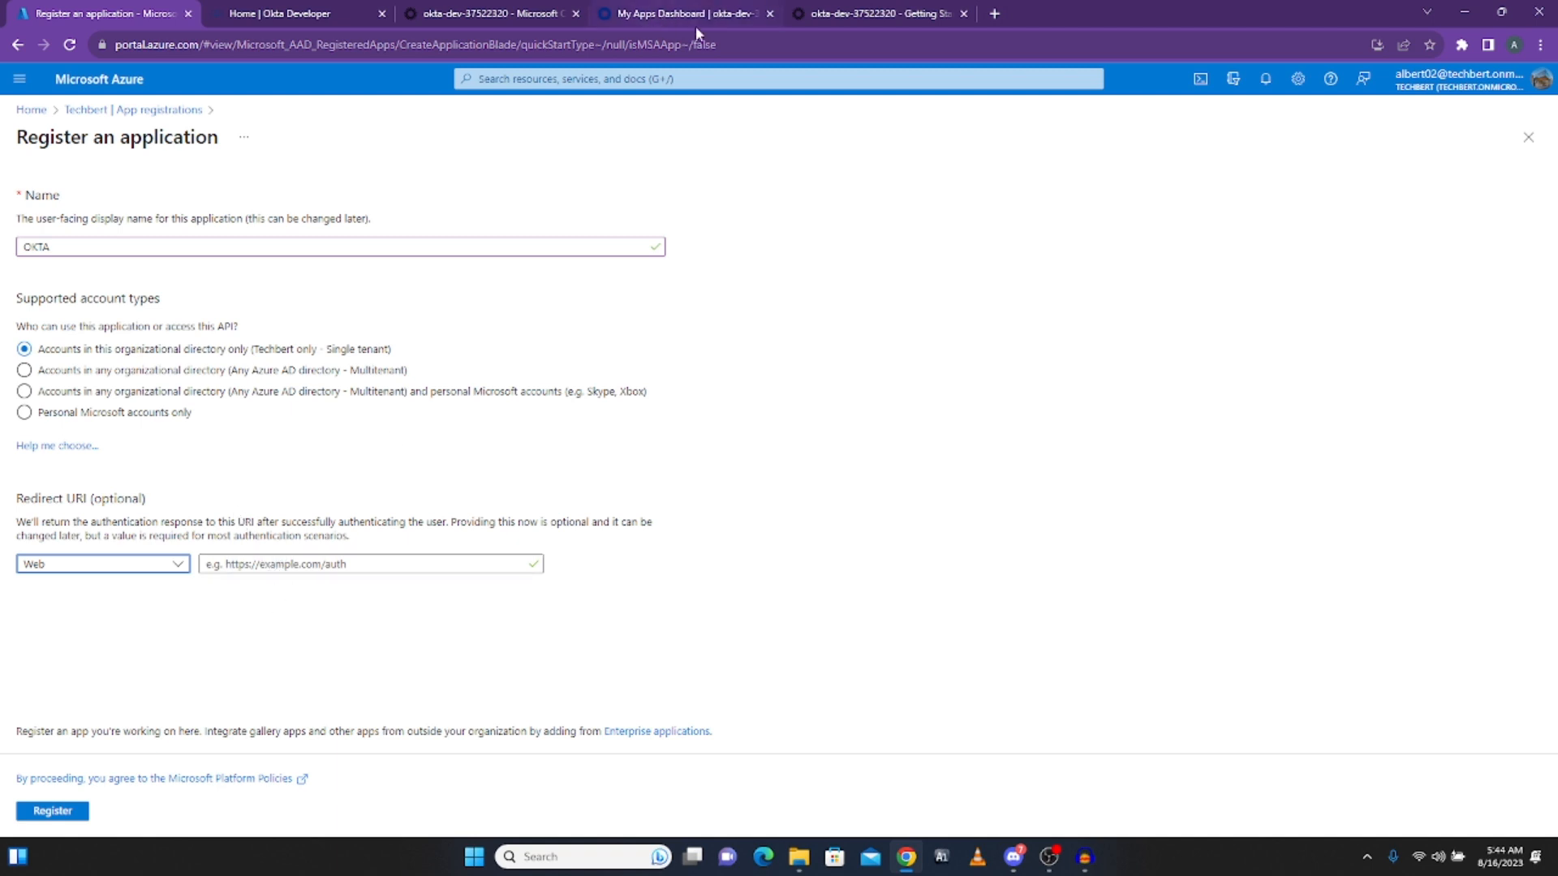
# Step: Copy the Okta admin host address from the Office 365 provisioning page
pyautogui.click(829, 23)
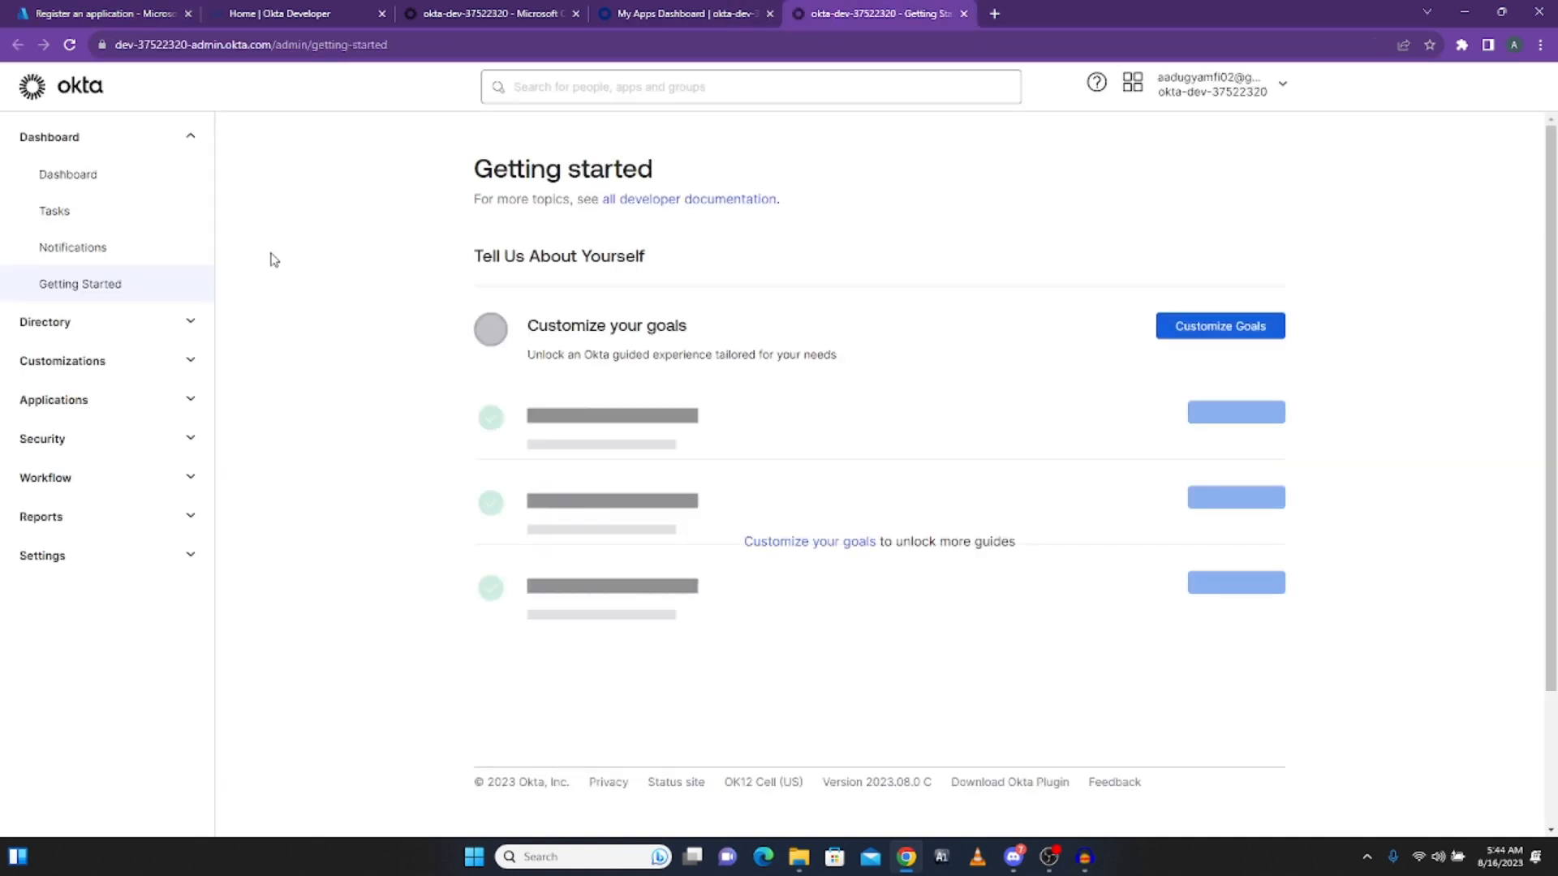
pyautogui.click(488, 17)
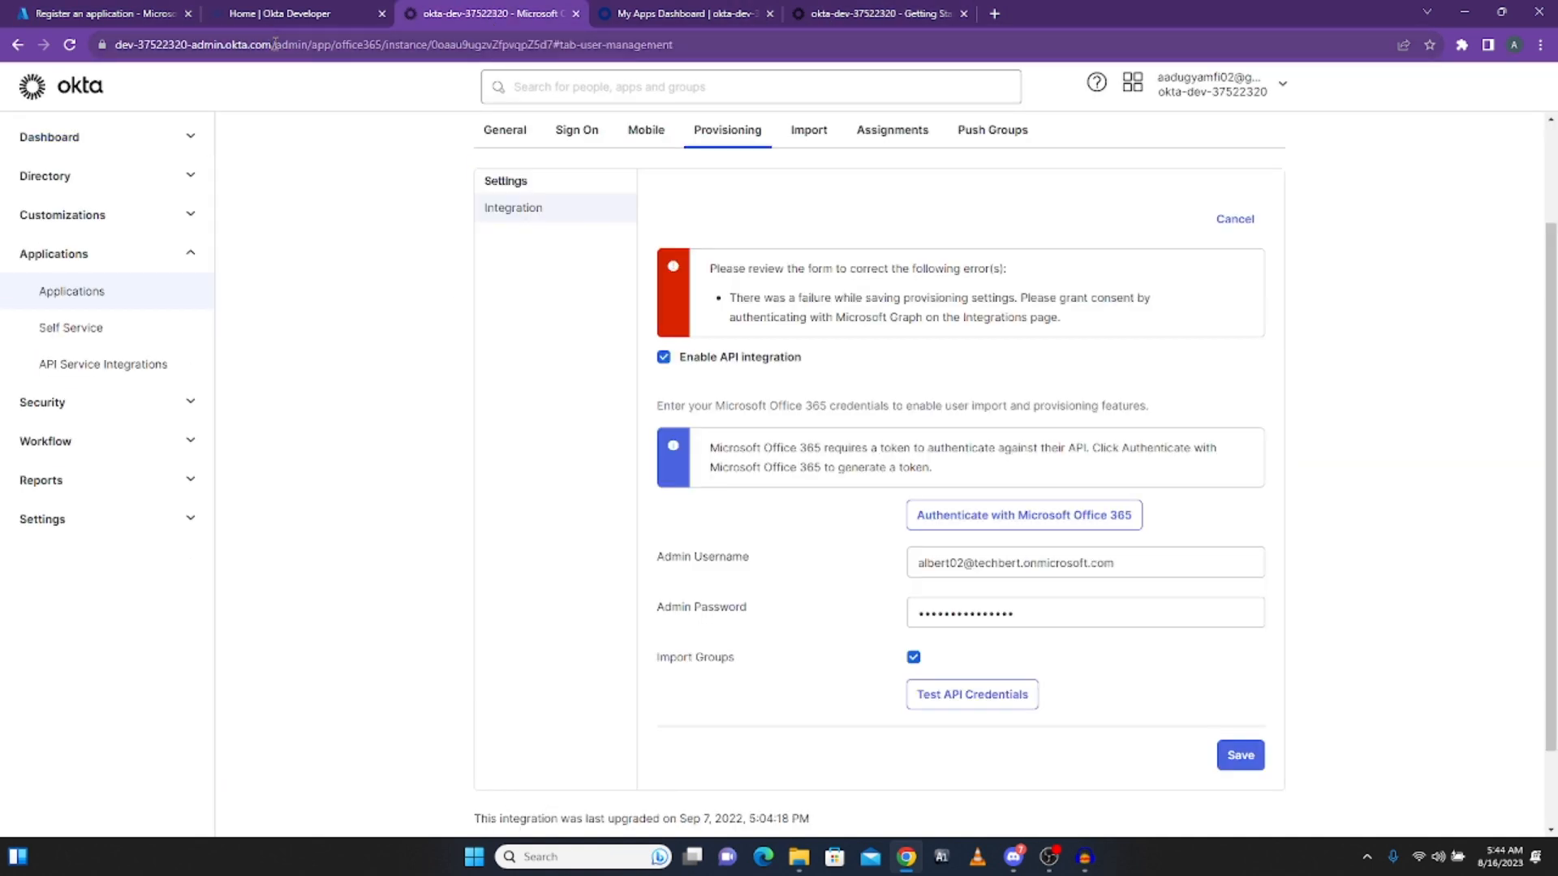
pyautogui.moveTo(272, 44); pyautogui.dragTo(107, 44)
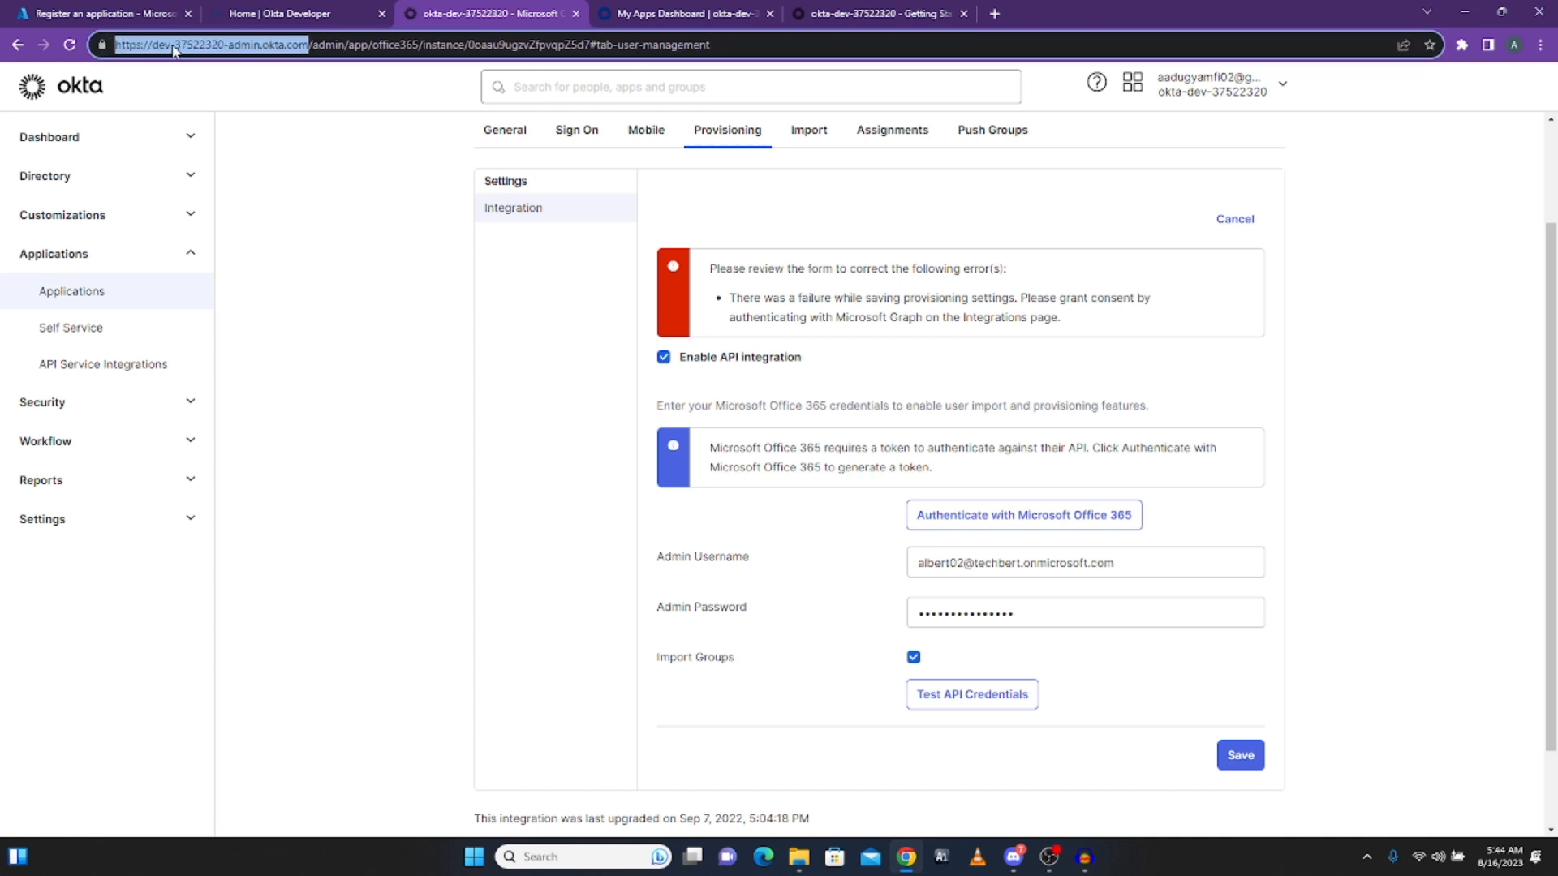
pyautogui.rightClick(173, 49)
pyautogui.click(225, 166)
# Step: Paste the Okta admin URL as the redirect URI and register the OKTA application
pyautogui.click(124, 17)
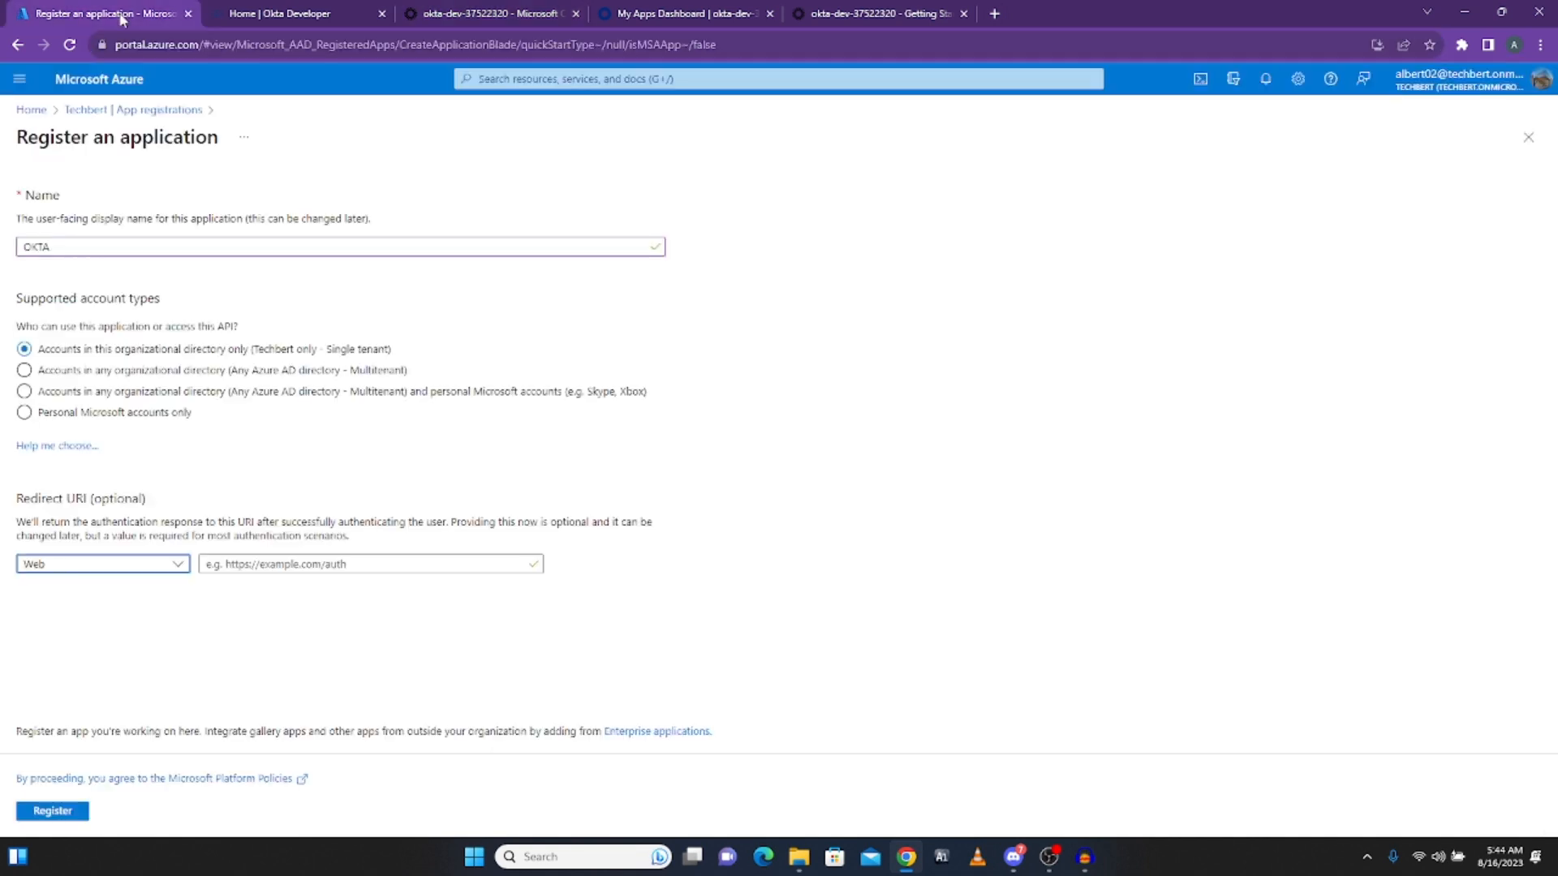
pyautogui.click(253, 561)
pyautogui.hotkey('ctrl', 'v')
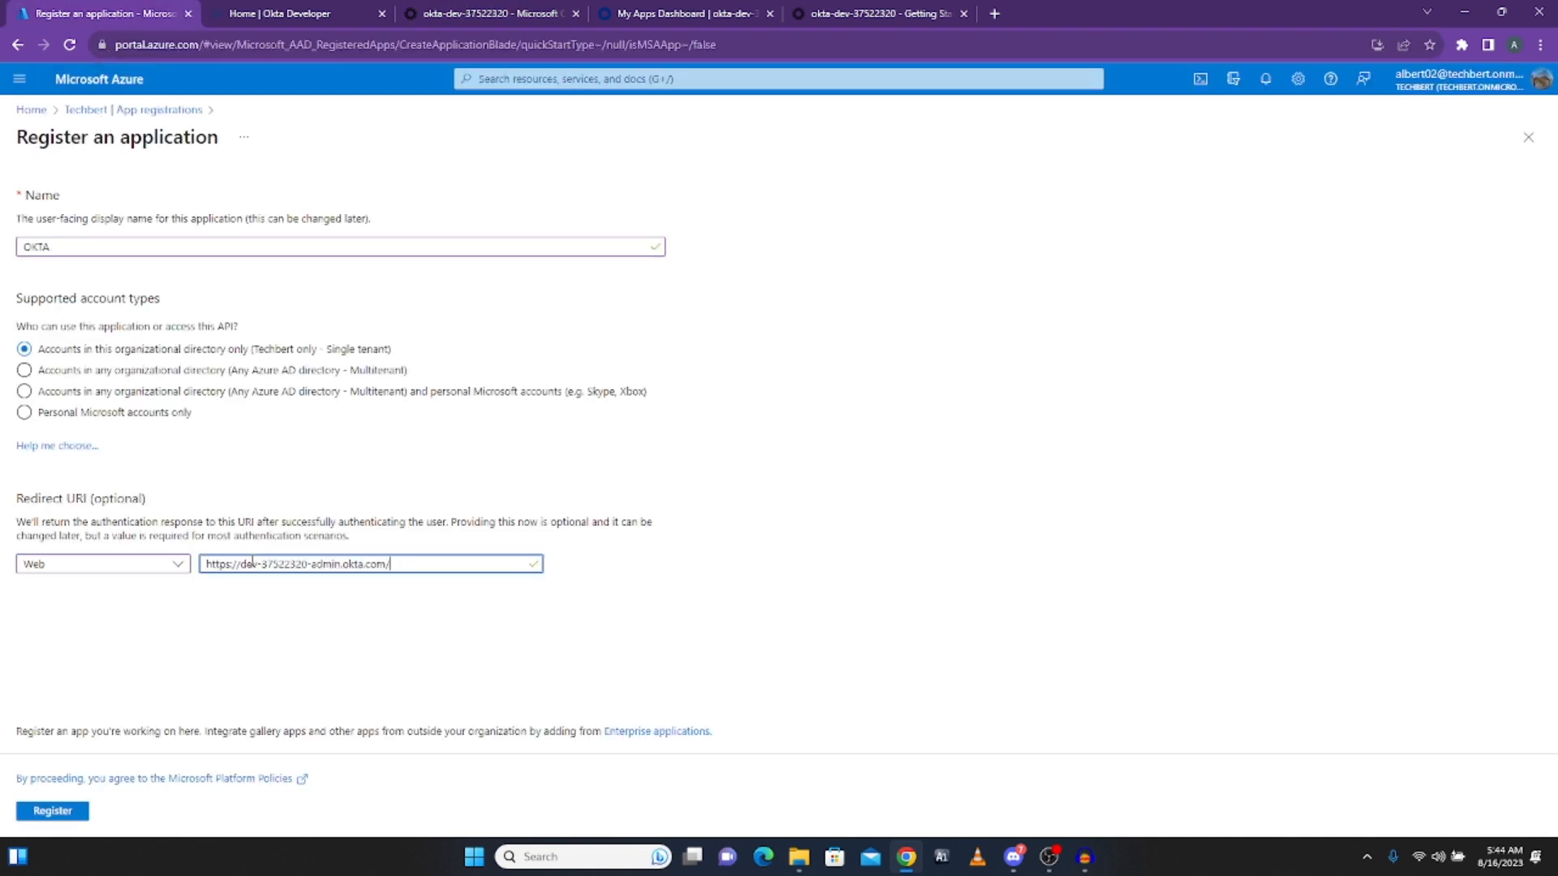
pyautogui.click(58, 815)
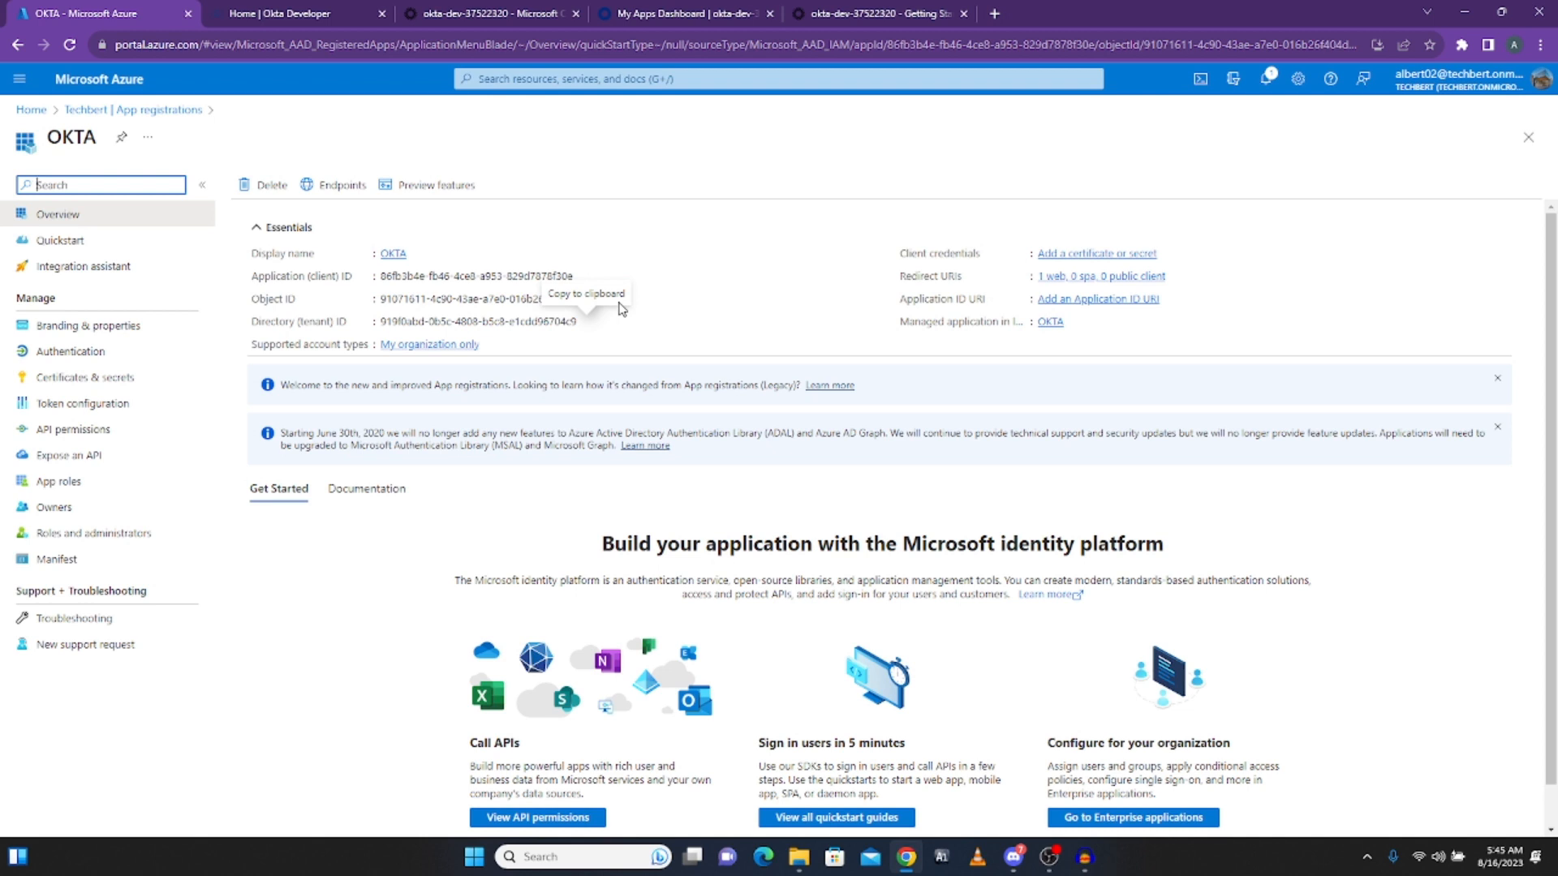
# Step: Open the API permissions page of the OKTA app registration
pyautogui.click(64, 434)
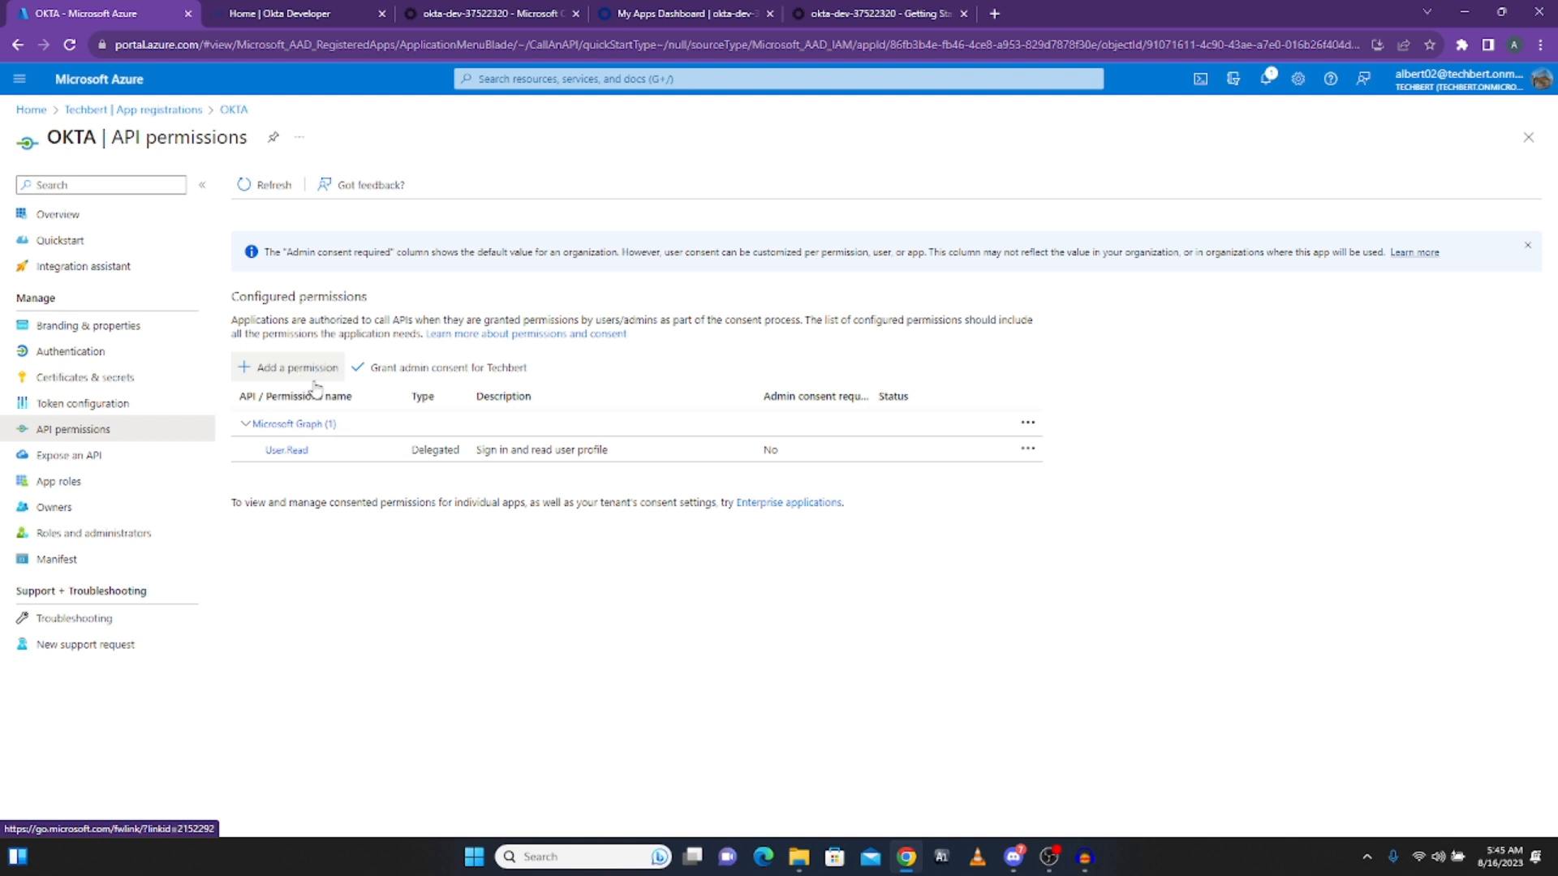
# Step: Grant and confirm Techbert admin consent for the OKTA app's User.Read permission
pyautogui.click(449, 369)
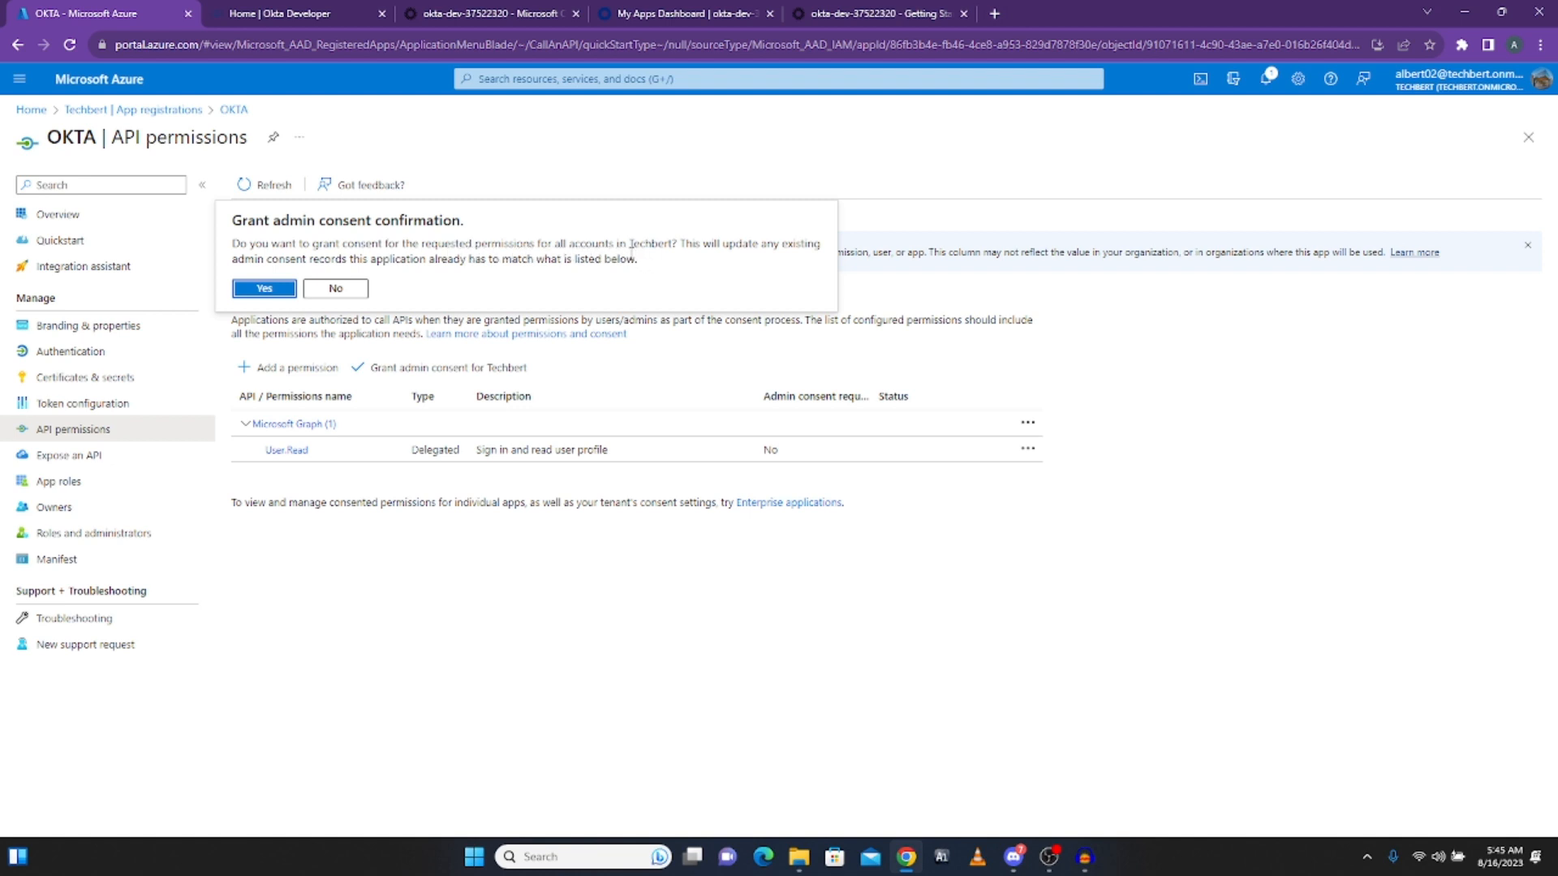
pyautogui.click(258, 290)
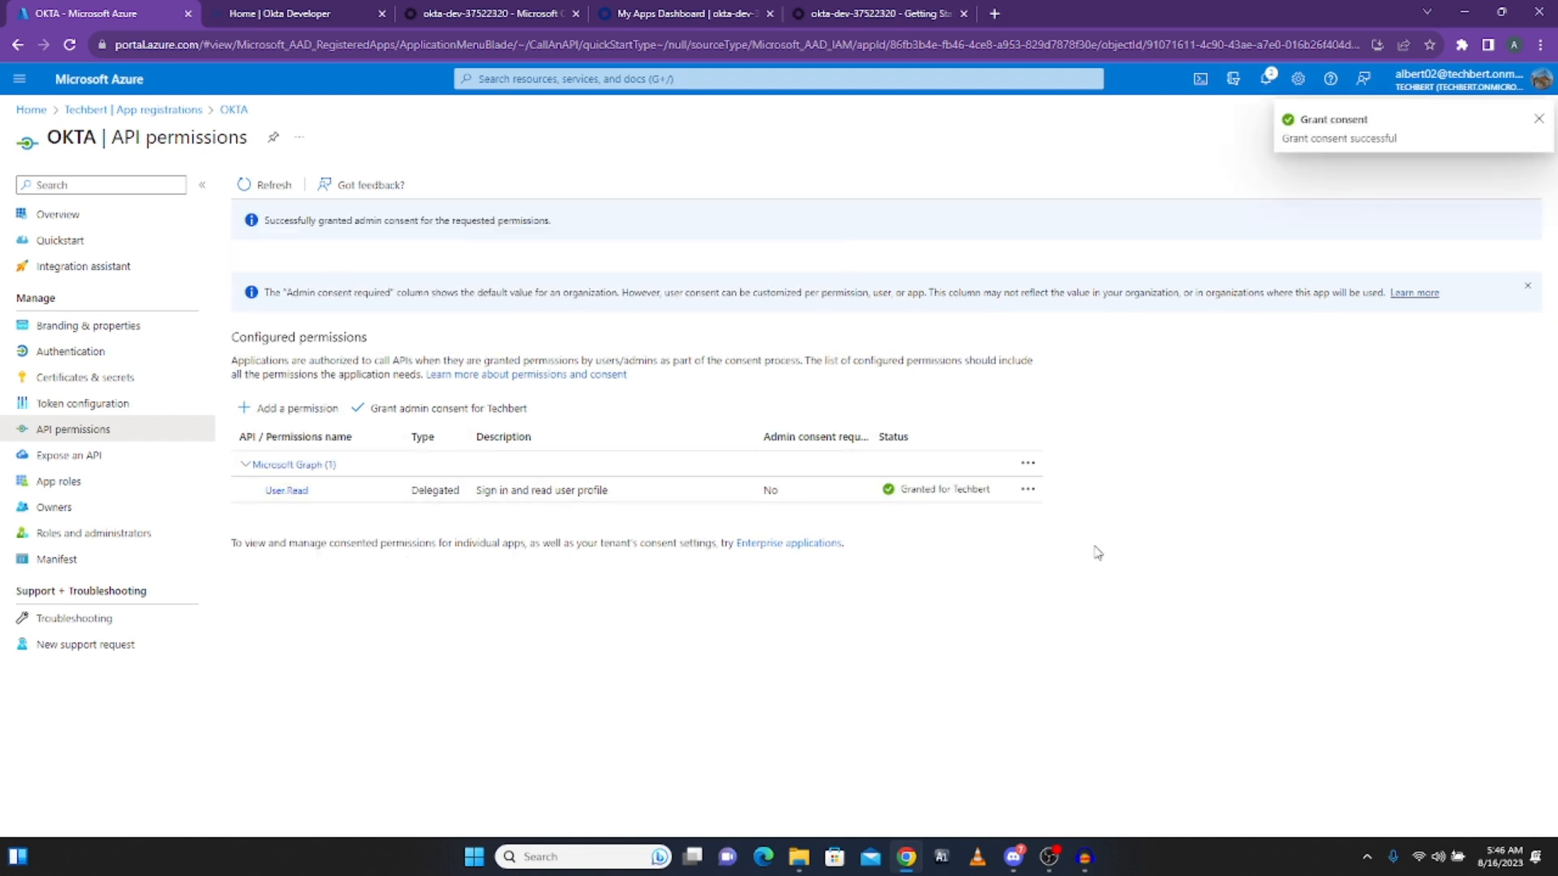
pyautogui.click(670, 18)
# Step: Re-test the API credentials, then authenticate with Microsoft Office 365 using the Azure admin account
pyautogui.click(453, 19)
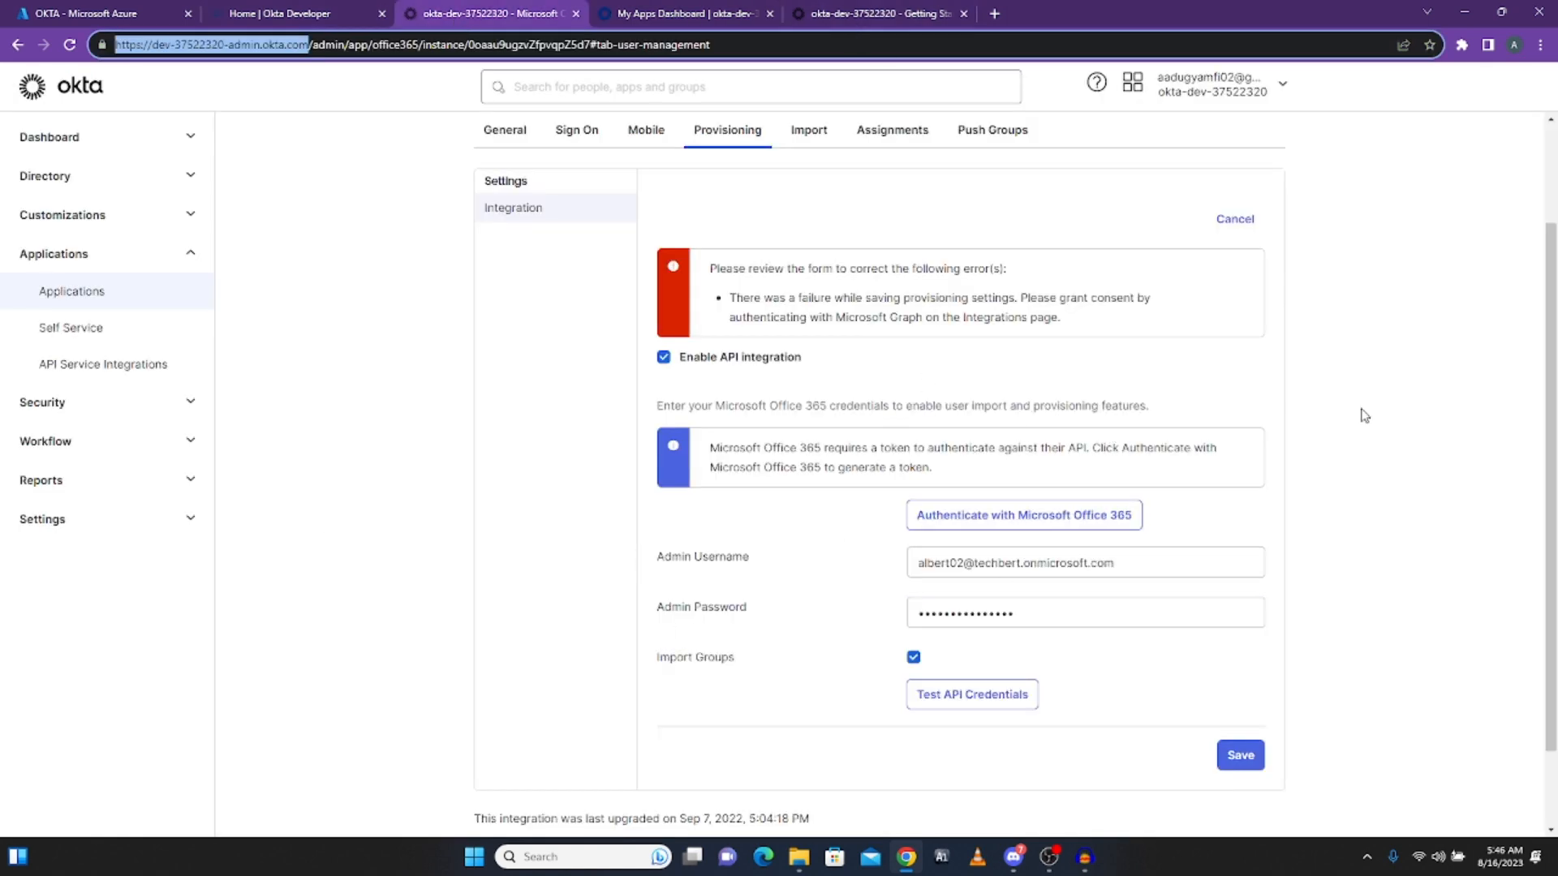
pyautogui.click(973, 521)
pyautogui.click(959, 694)
pyautogui.click(1007, 521)
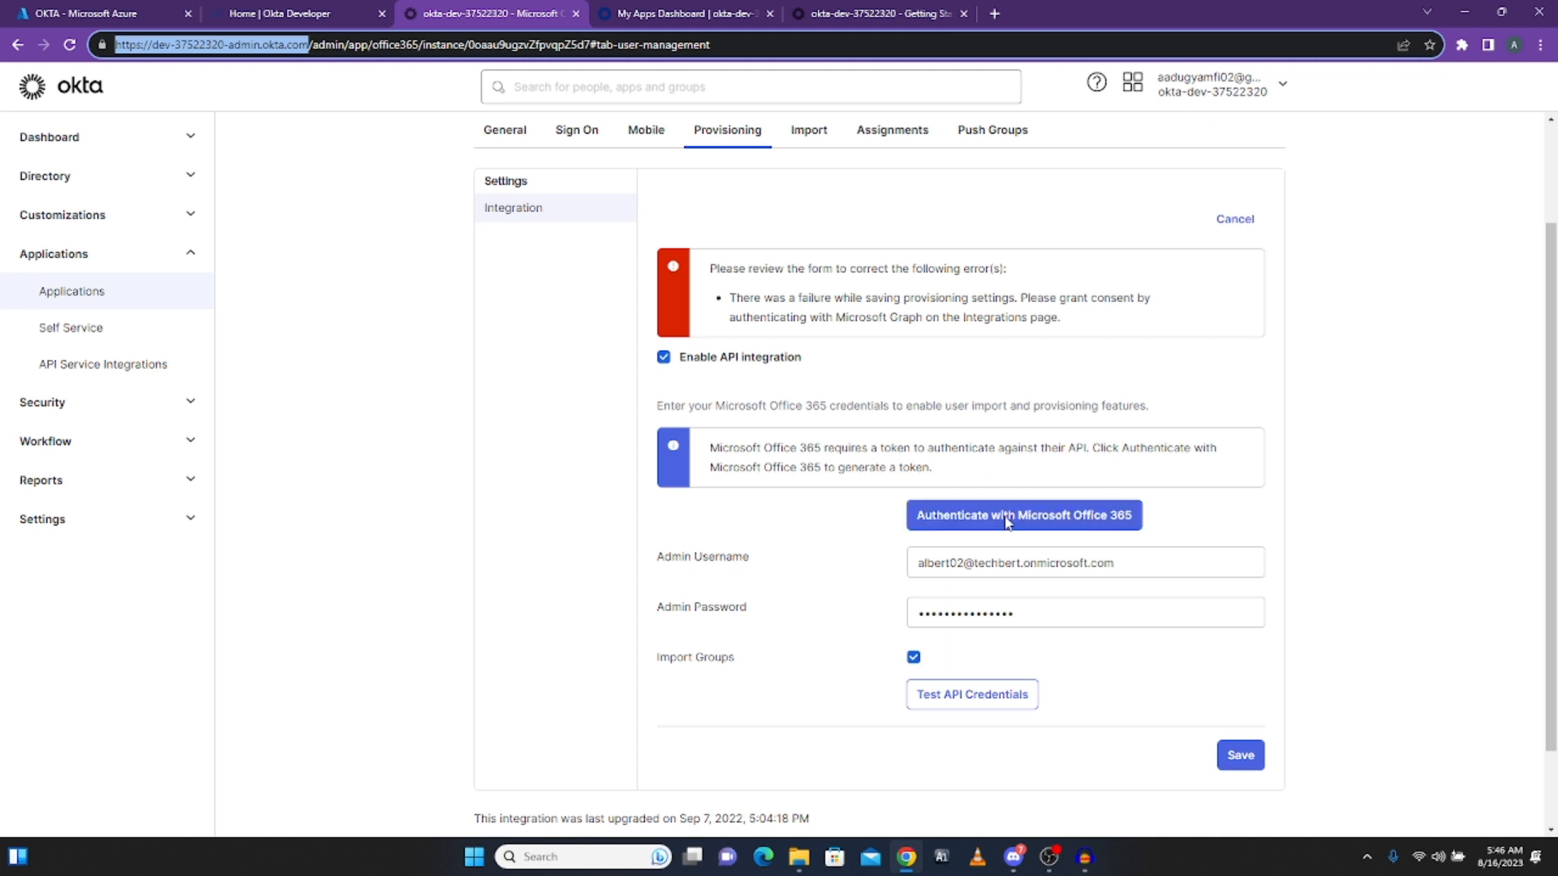
pyautogui.click(1006, 520)
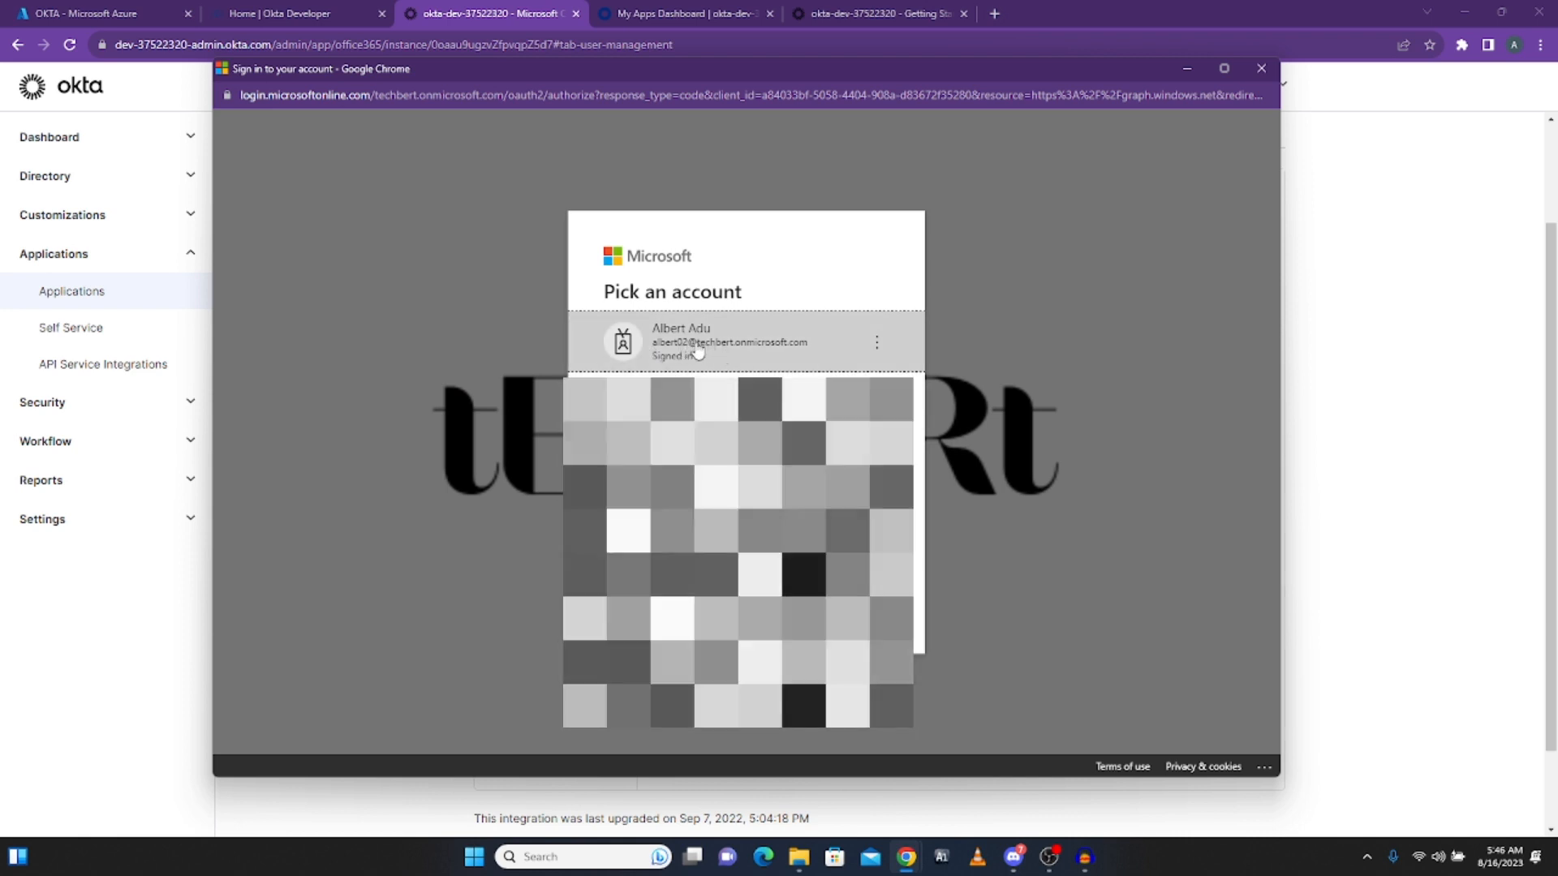
pyautogui.click(698, 352)
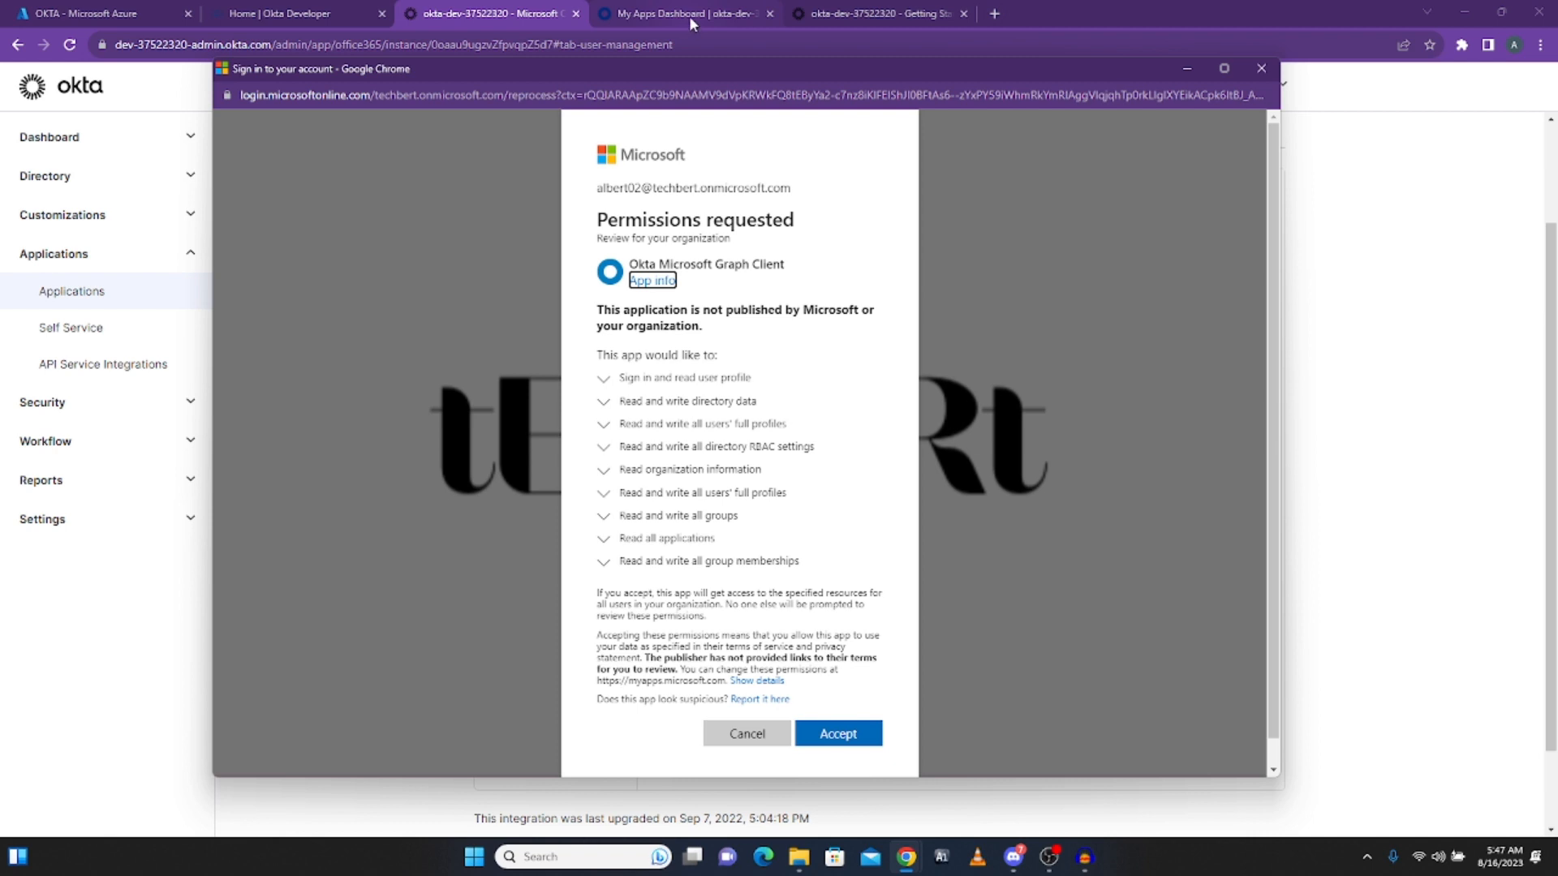
# Step: Return to the OKTA app's API permissions and confirm User.Read is granted for Techbert
pyautogui.click(94, 15)
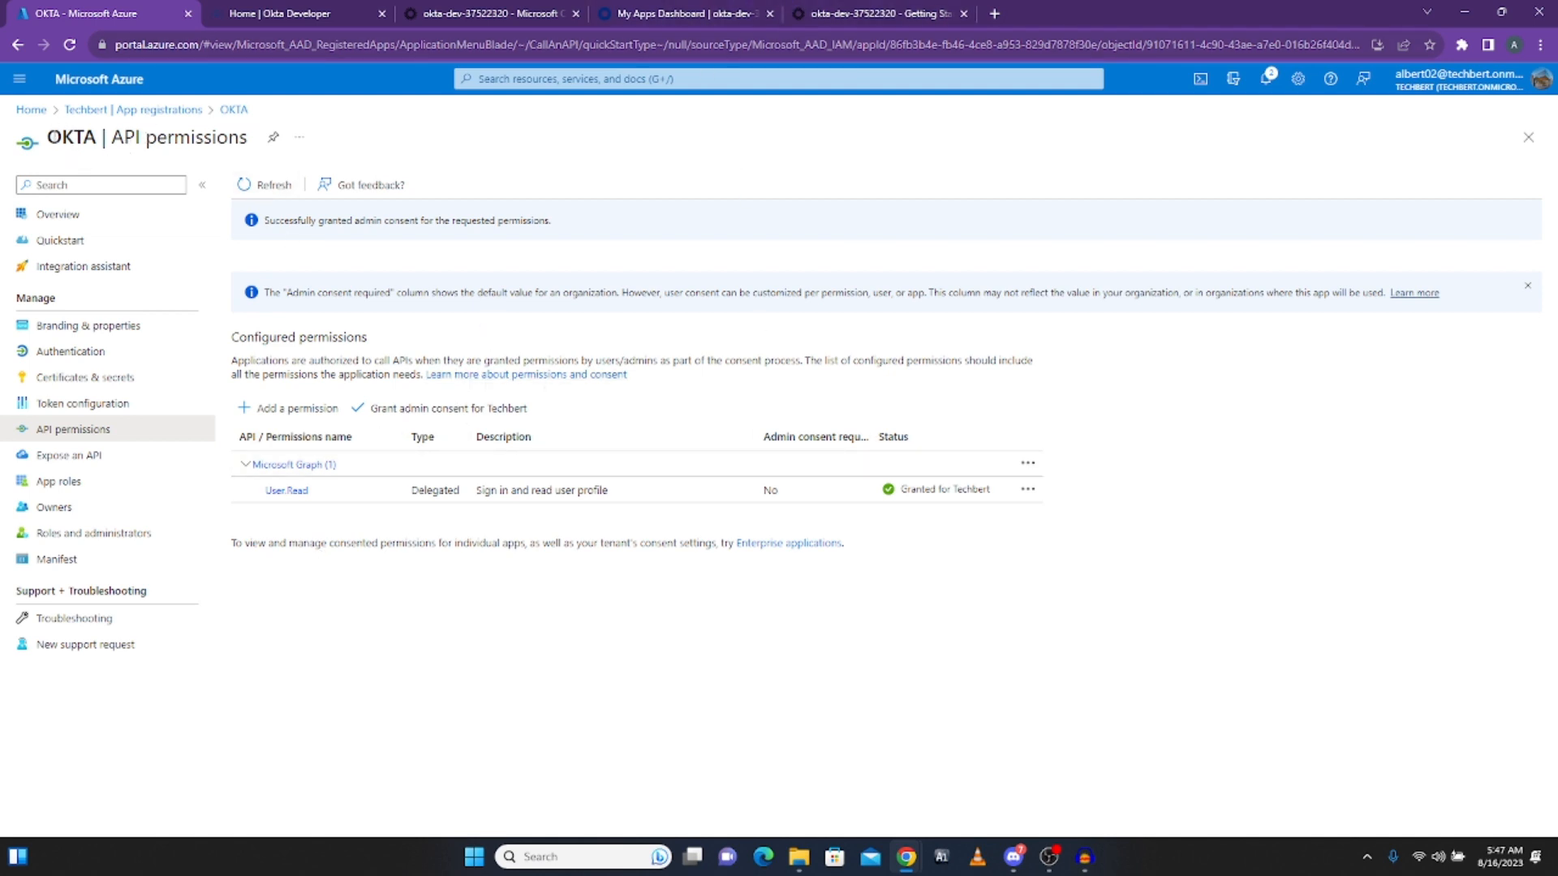
pyautogui.moveTo(47, 138); pyautogui.dragTo(248, 138)
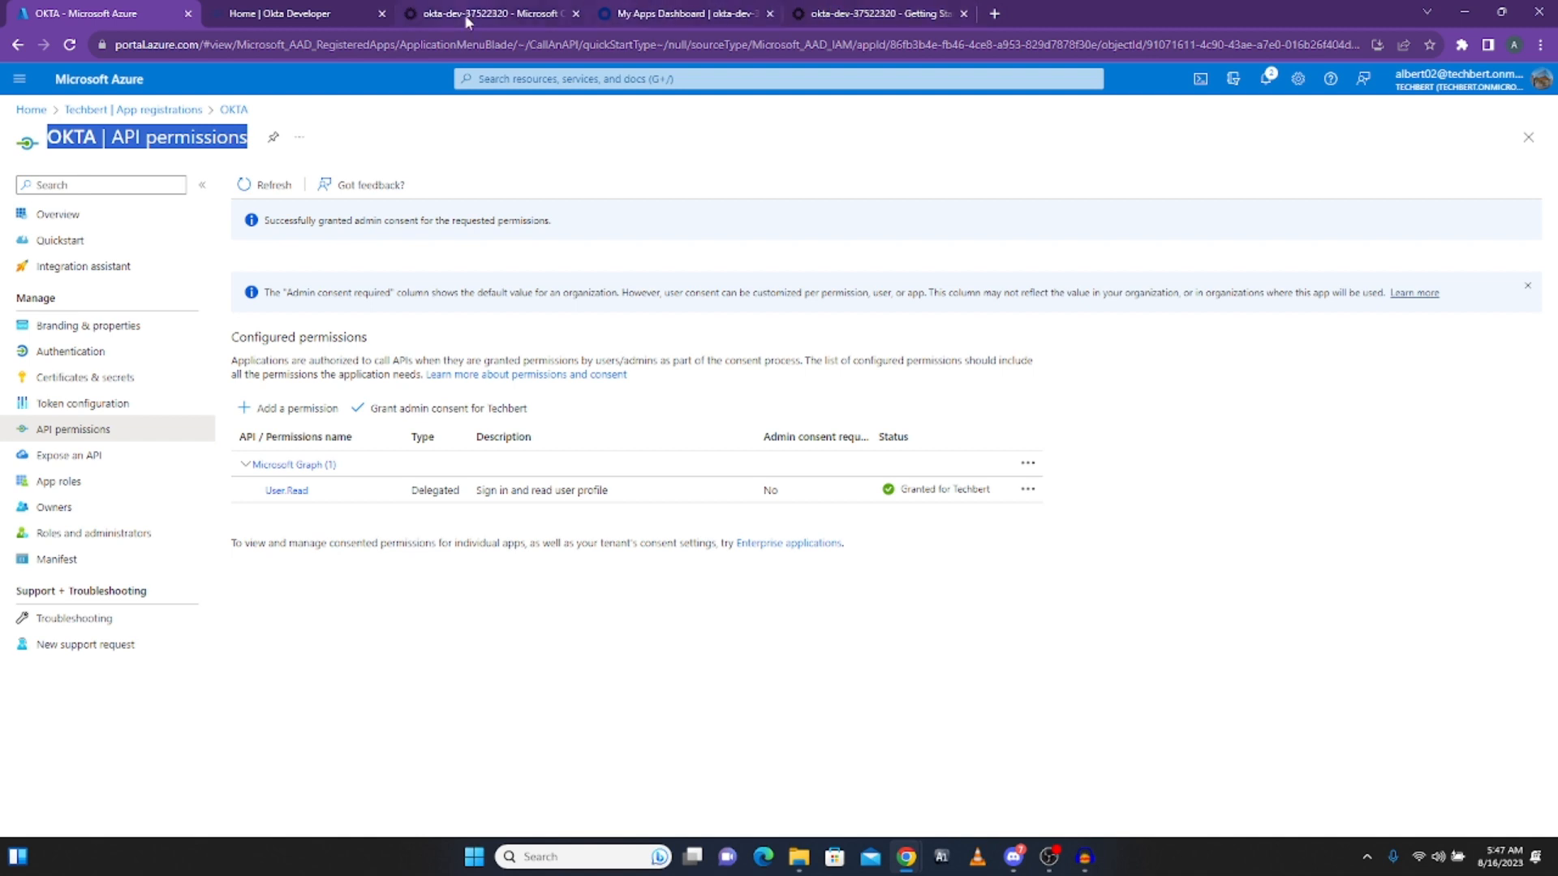
# Step: Locate the Microsoft permissions request window and accept the Microsoft Graph permissions for Okta
pyautogui.click(277, 17)
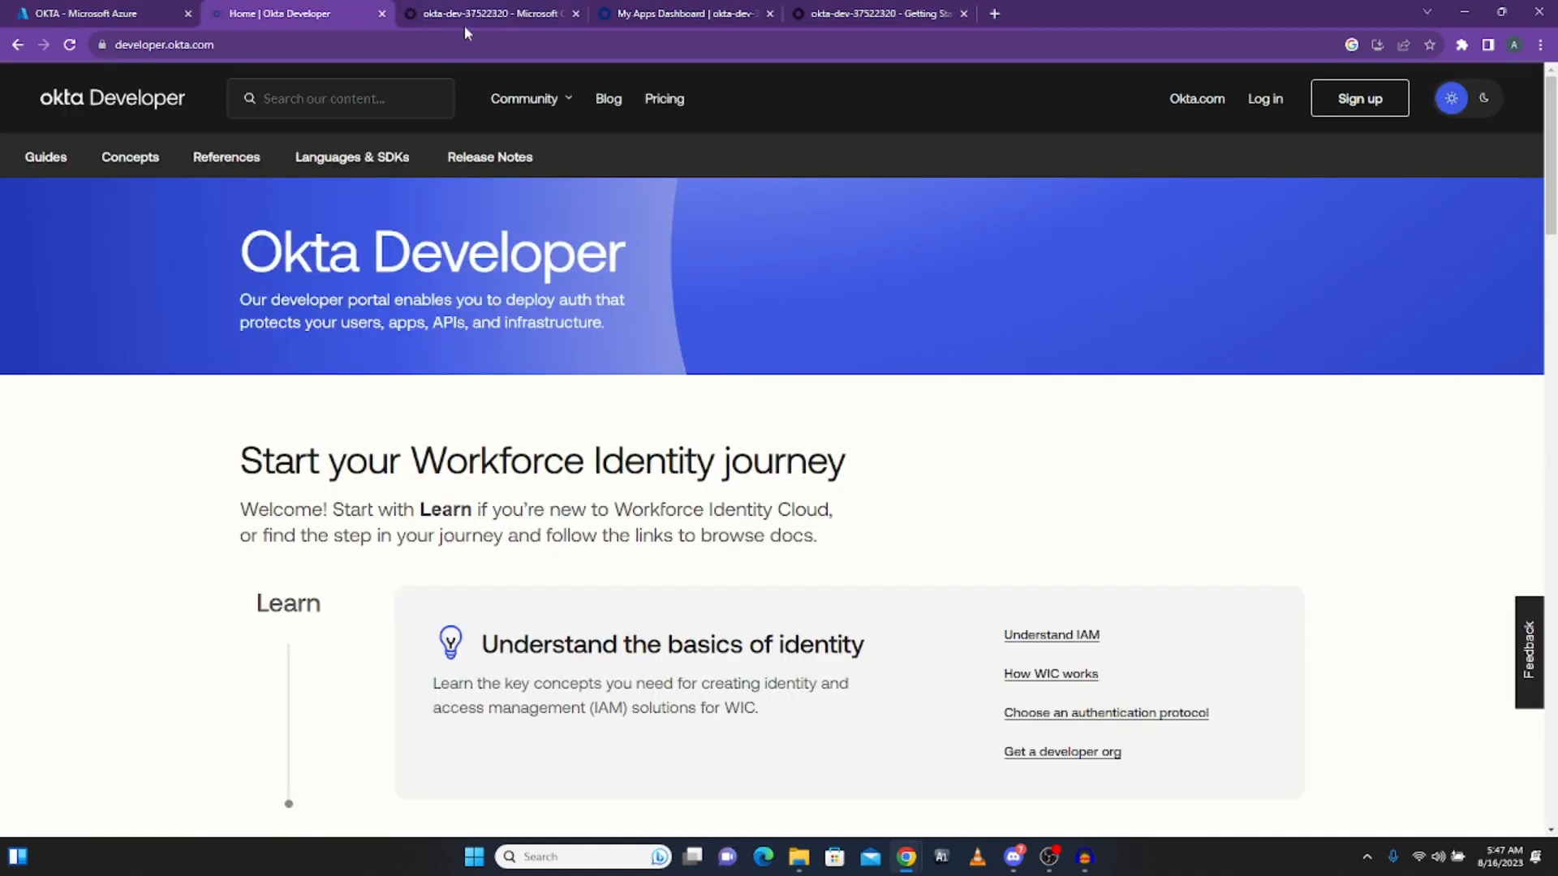
pyautogui.click(716, 13)
pyautogui.click(880, 13)
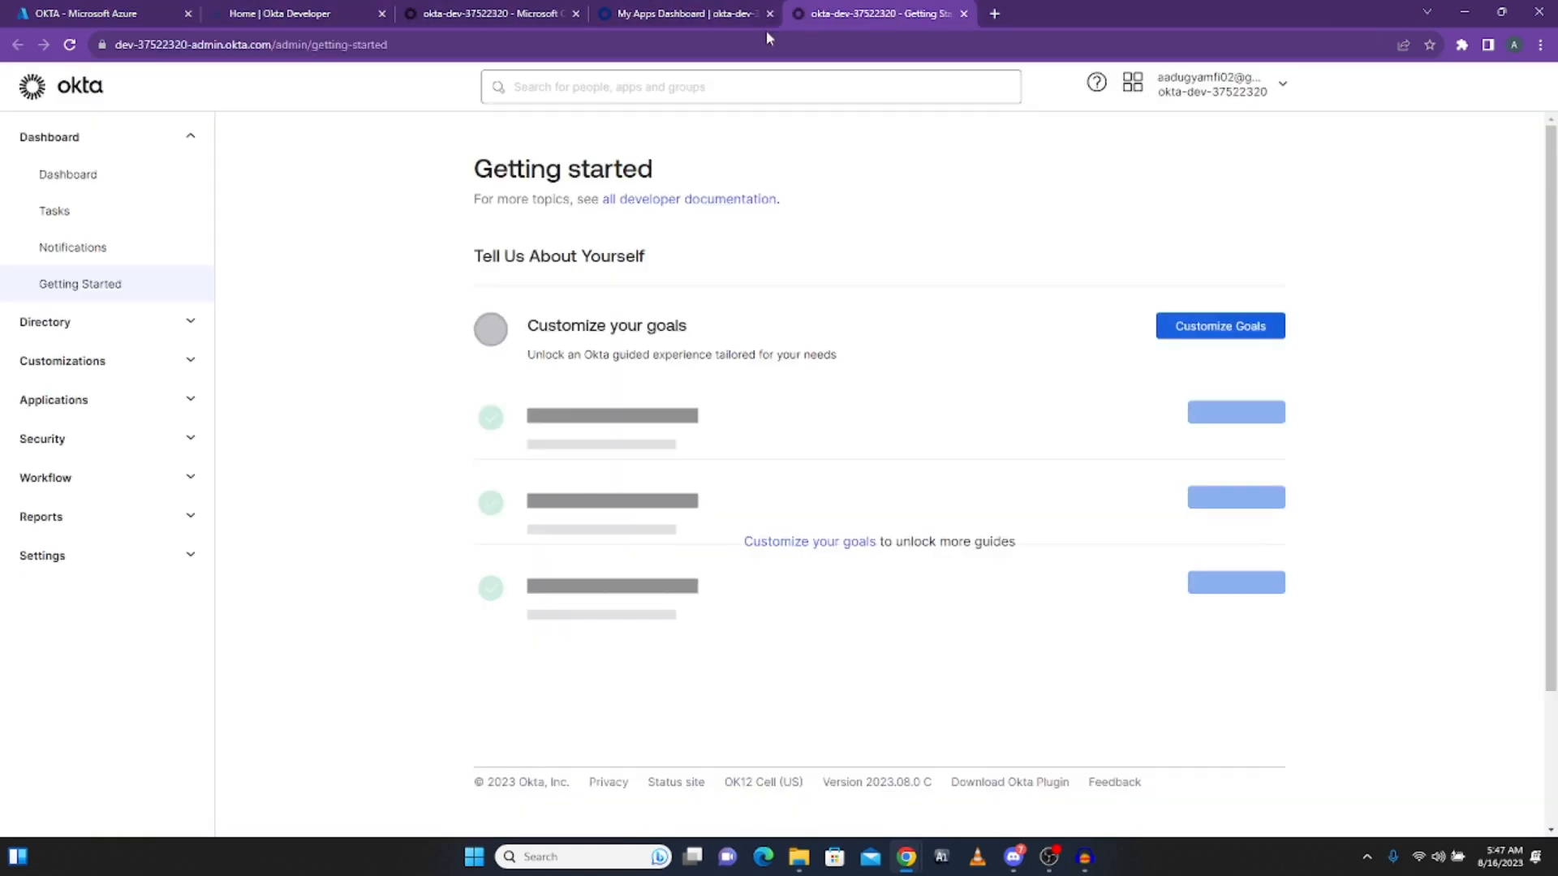
pyautogui.click(498, 14)
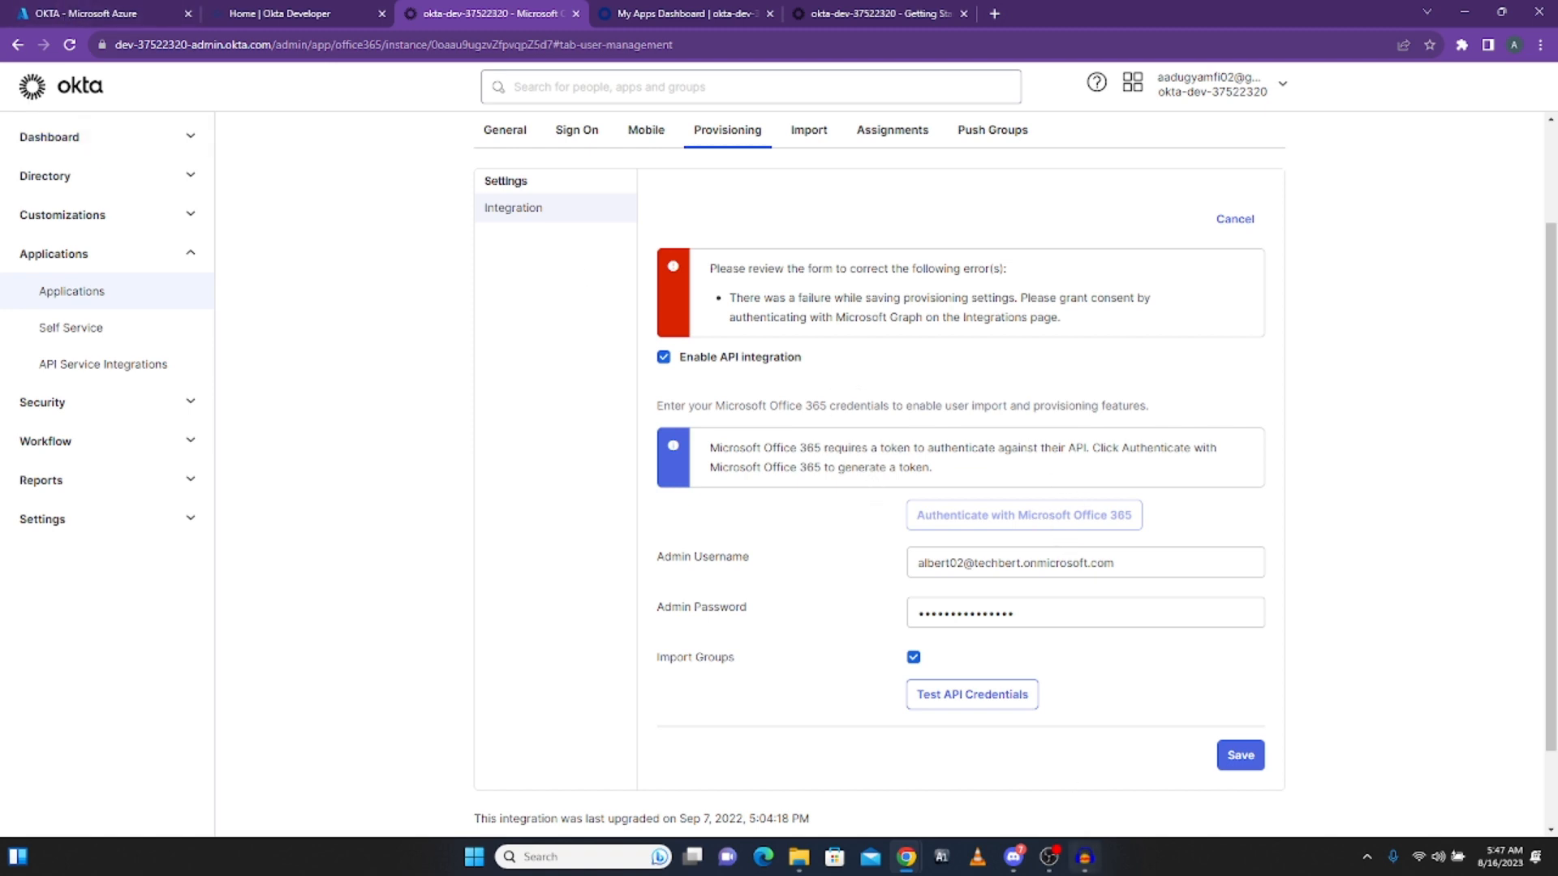
pyautogui.moveTo(919, 869)
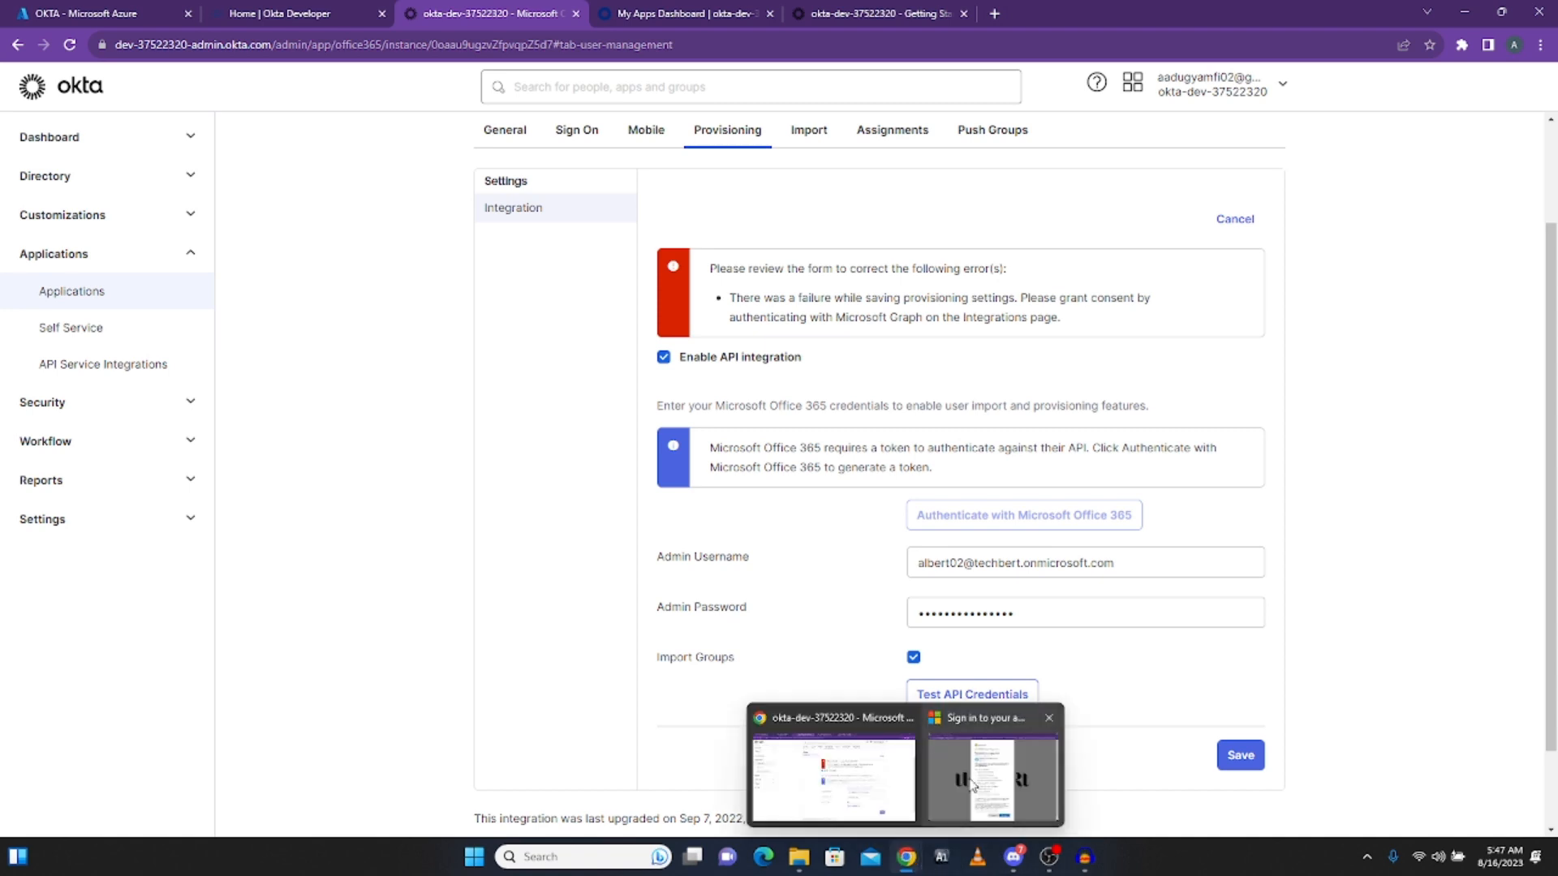
pyautogui.click(959, 748)
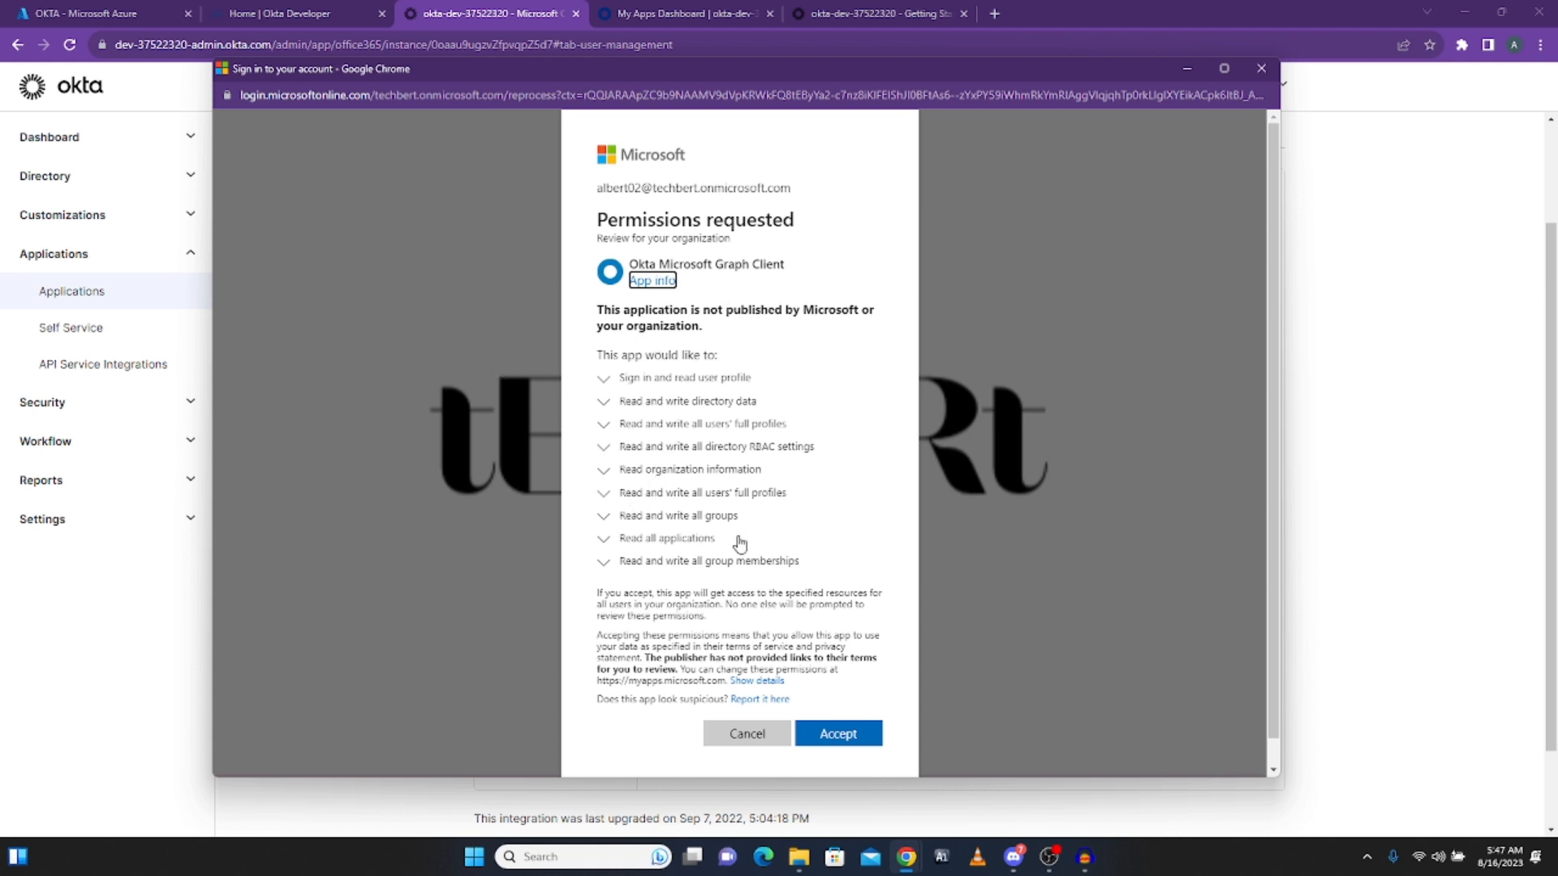
pyautogui.click(838, 745)
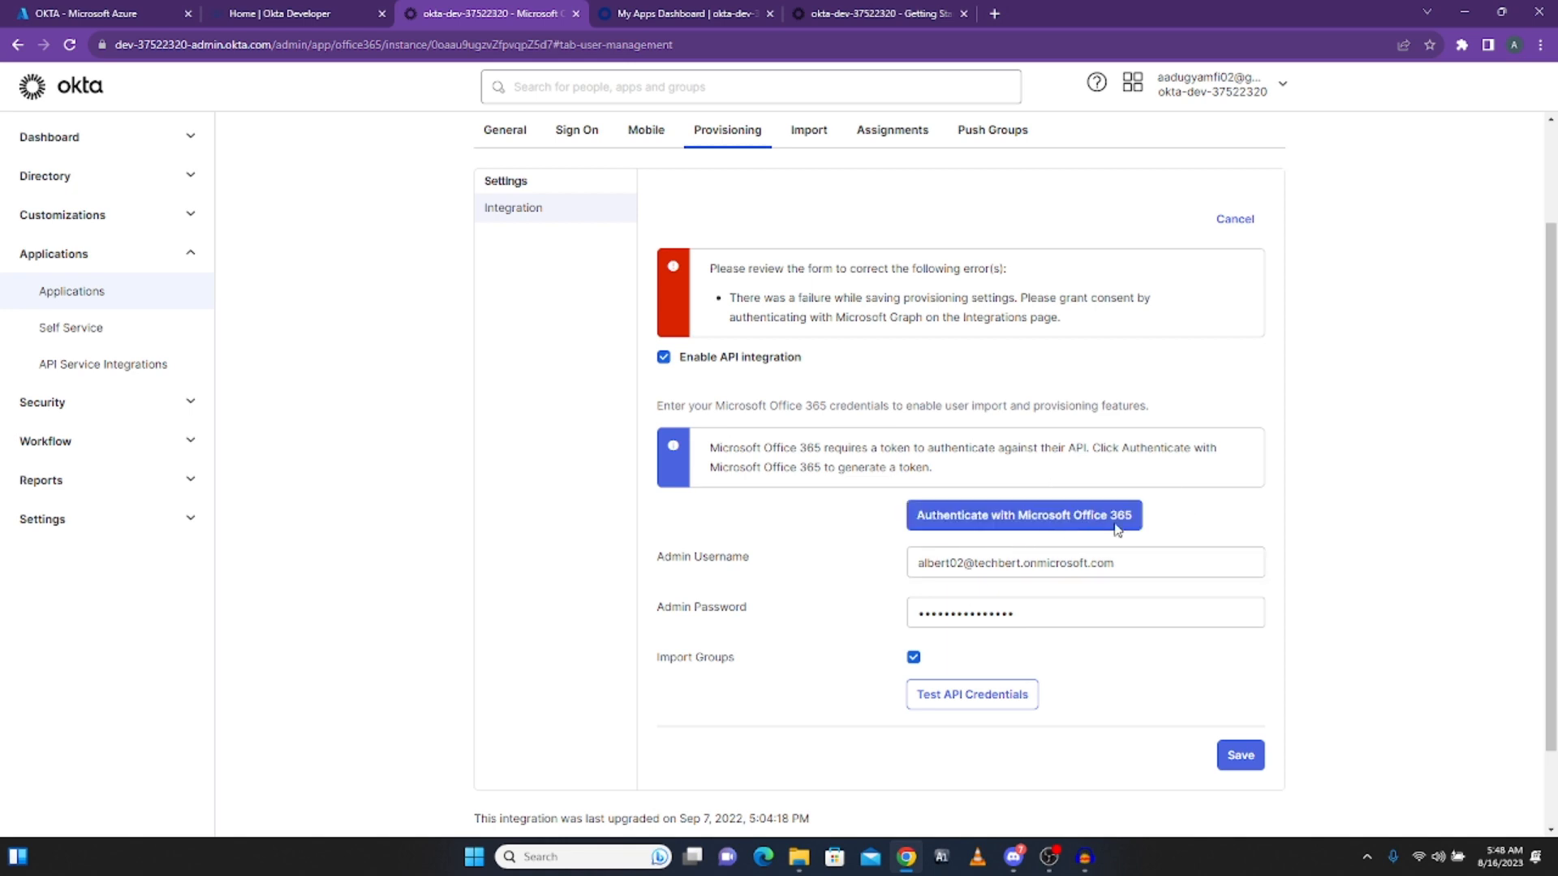
# Step: Save the Office 365 API integration settings
pyautogui.click(1241, 757)
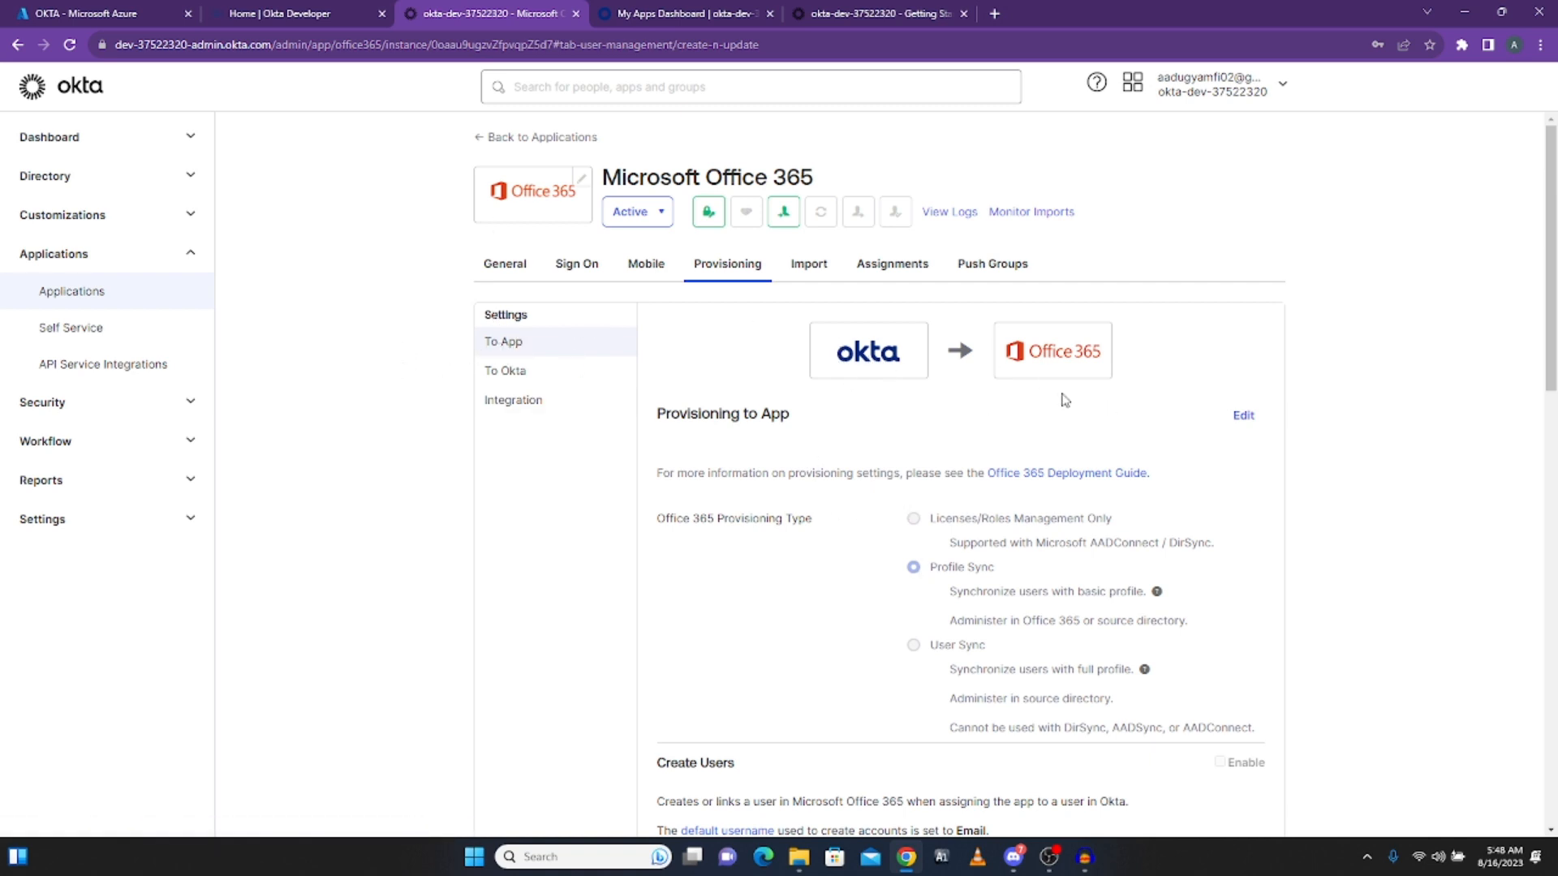
pyautogui.scroll(-7, 1120, 497)
pyautogui.scroll(6, 1120, 497)
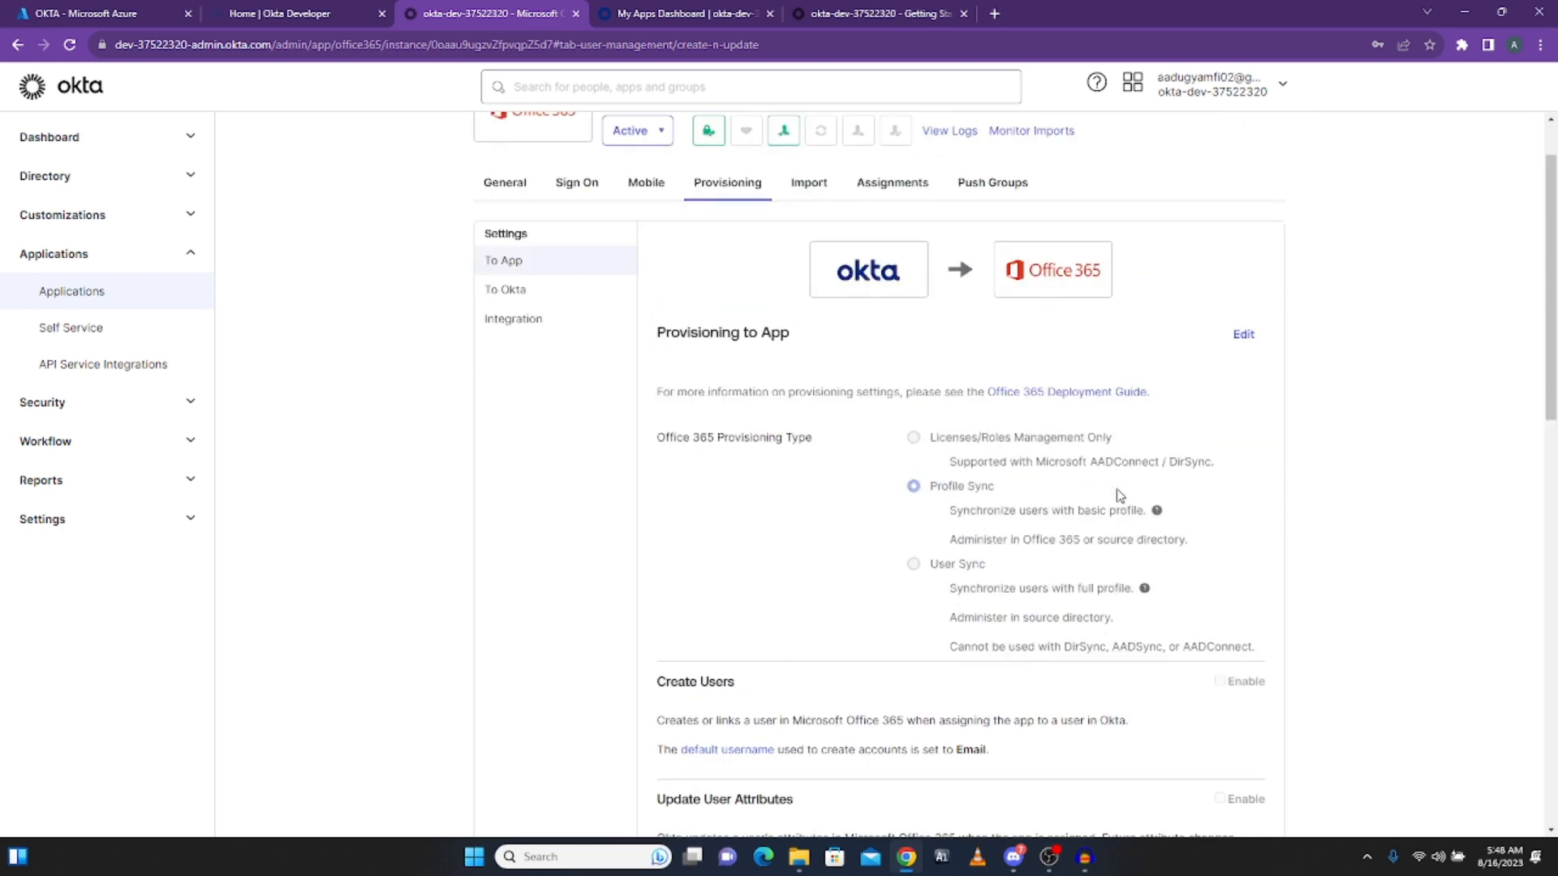
# Step: Edit To App provisioning and enable Create Users, Update User Attributes and Deactivate Users
pyautogui.click(1244, 335)
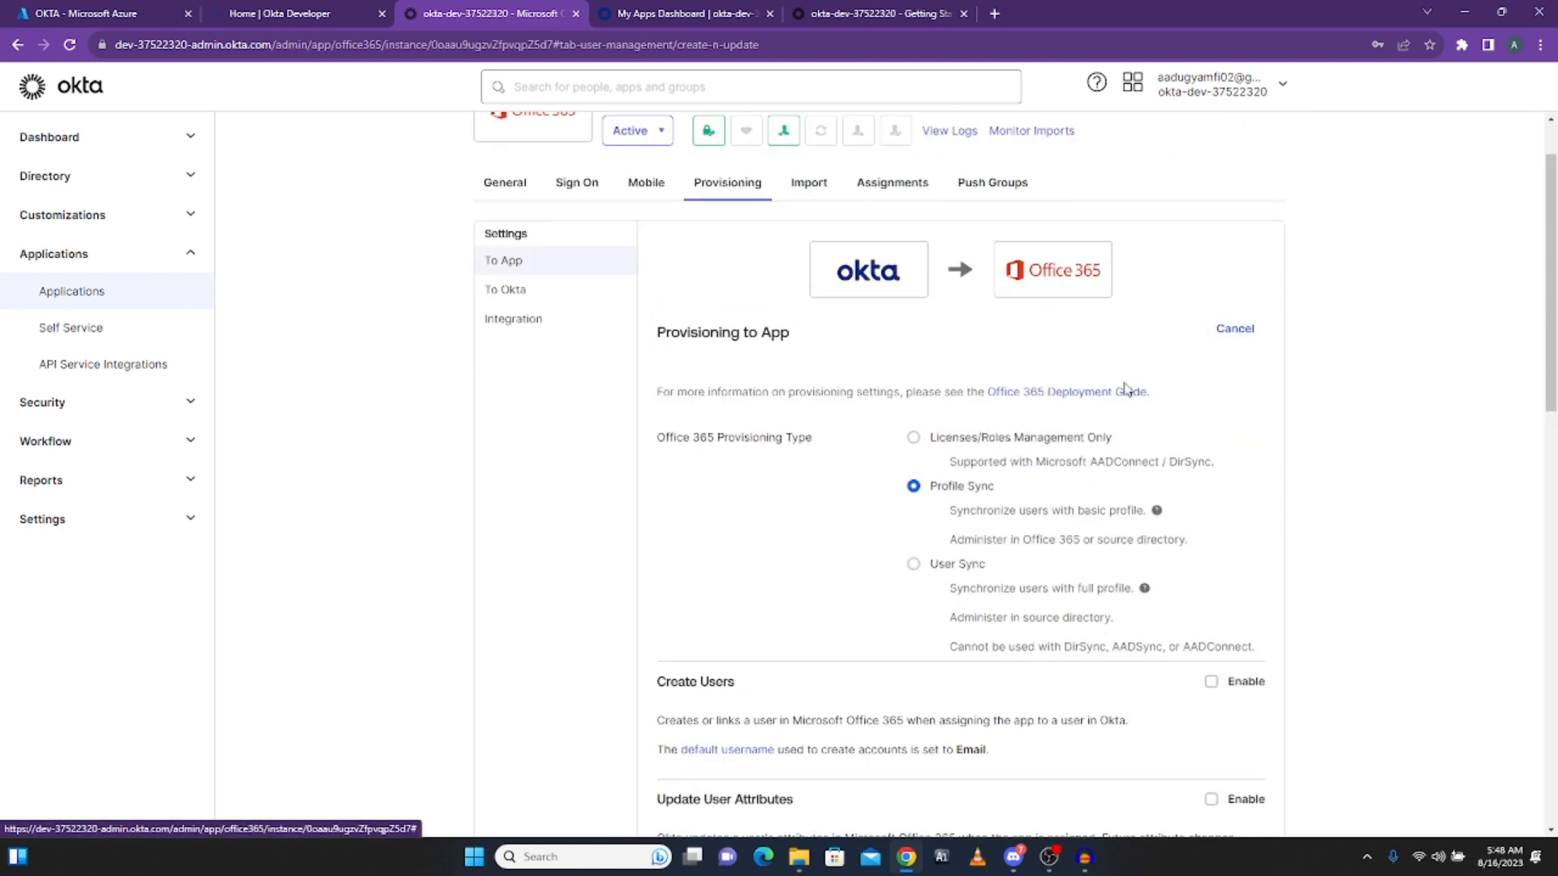
pyautogui.scroll(-3, 1116, 503)
pyautogui.scroll(2, 1126, 522)
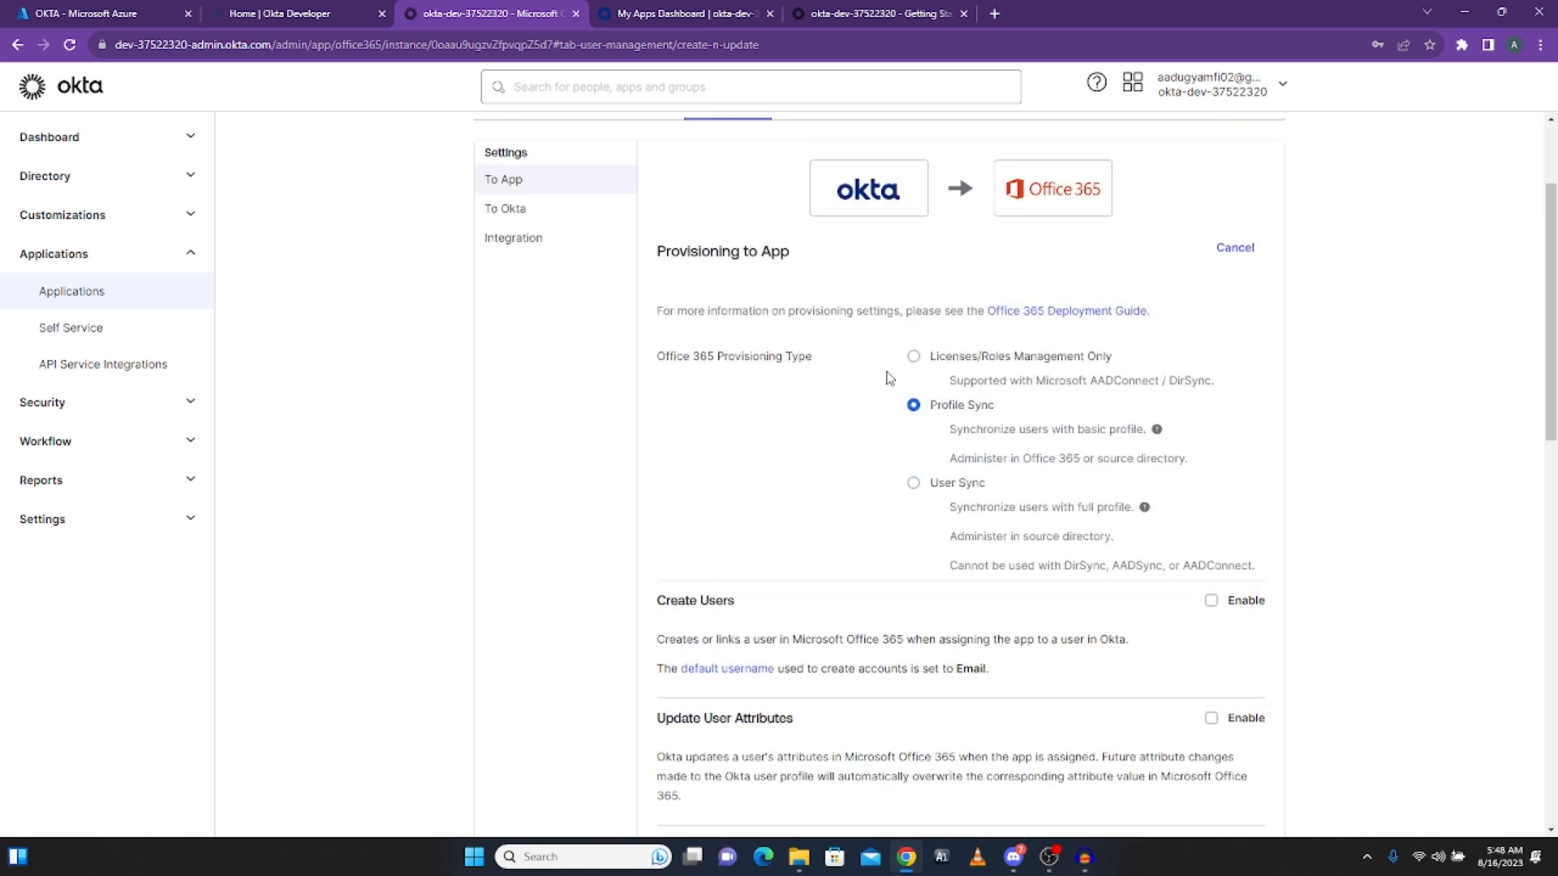
pyautogui.scroll(-4, 1015, 455)
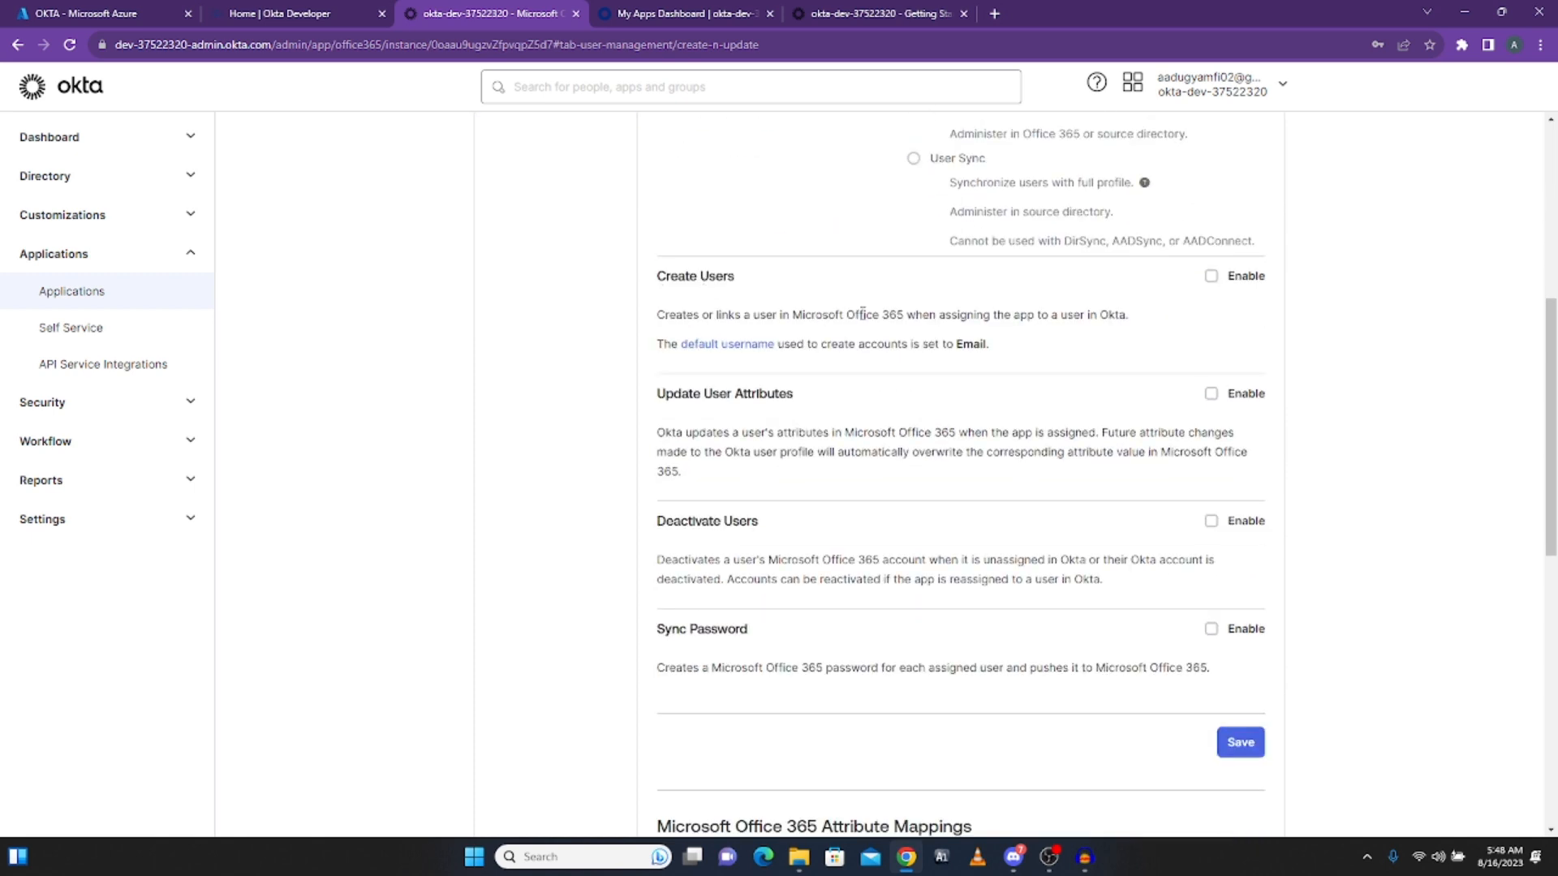
pyautogui.click(1210, 276)
pyautogui.click(1211, 395)
pyautogui.click(1211, 523)
pyautogui.scroll(-3, 1006, 528)
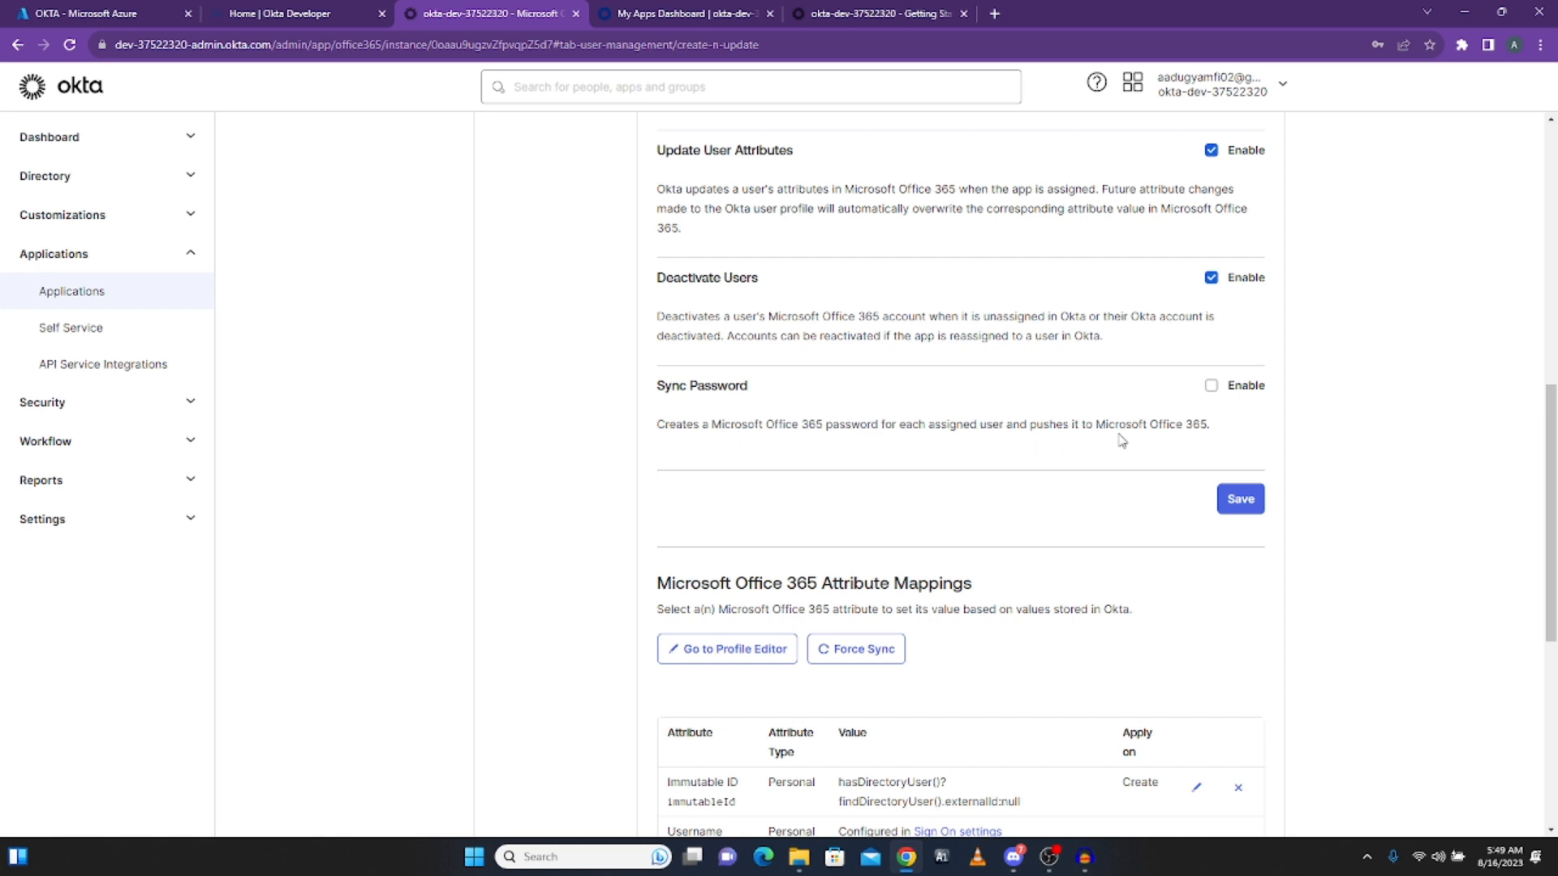
# Step: Enable Sync Password using Sync Okta Password and save the To App provisioning settings
pyautogui.click(1210, 386)
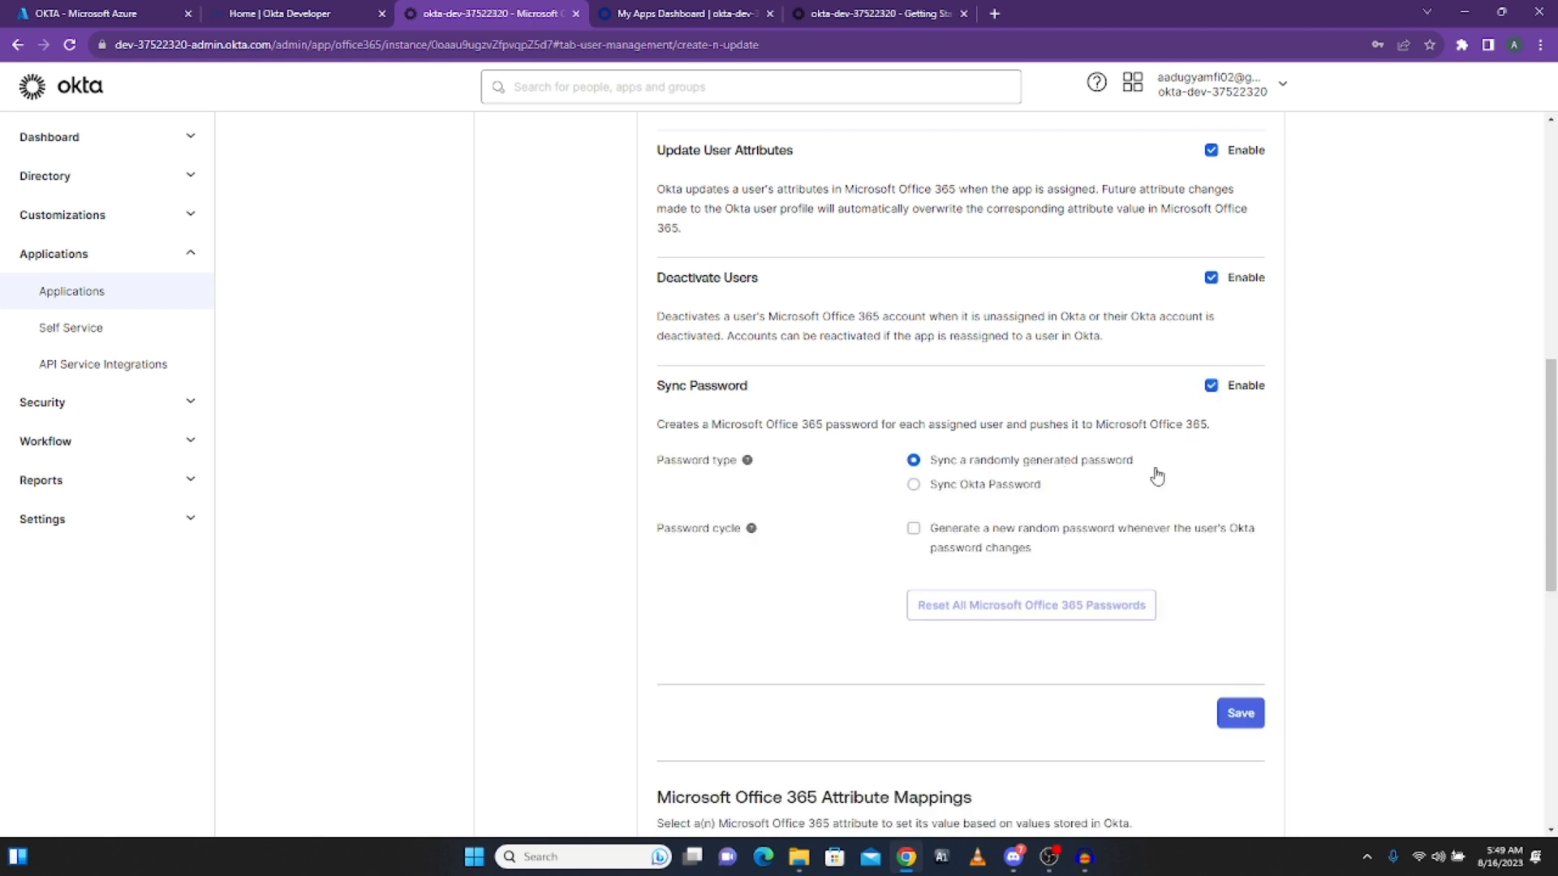
pyautogui.click(914, 486)
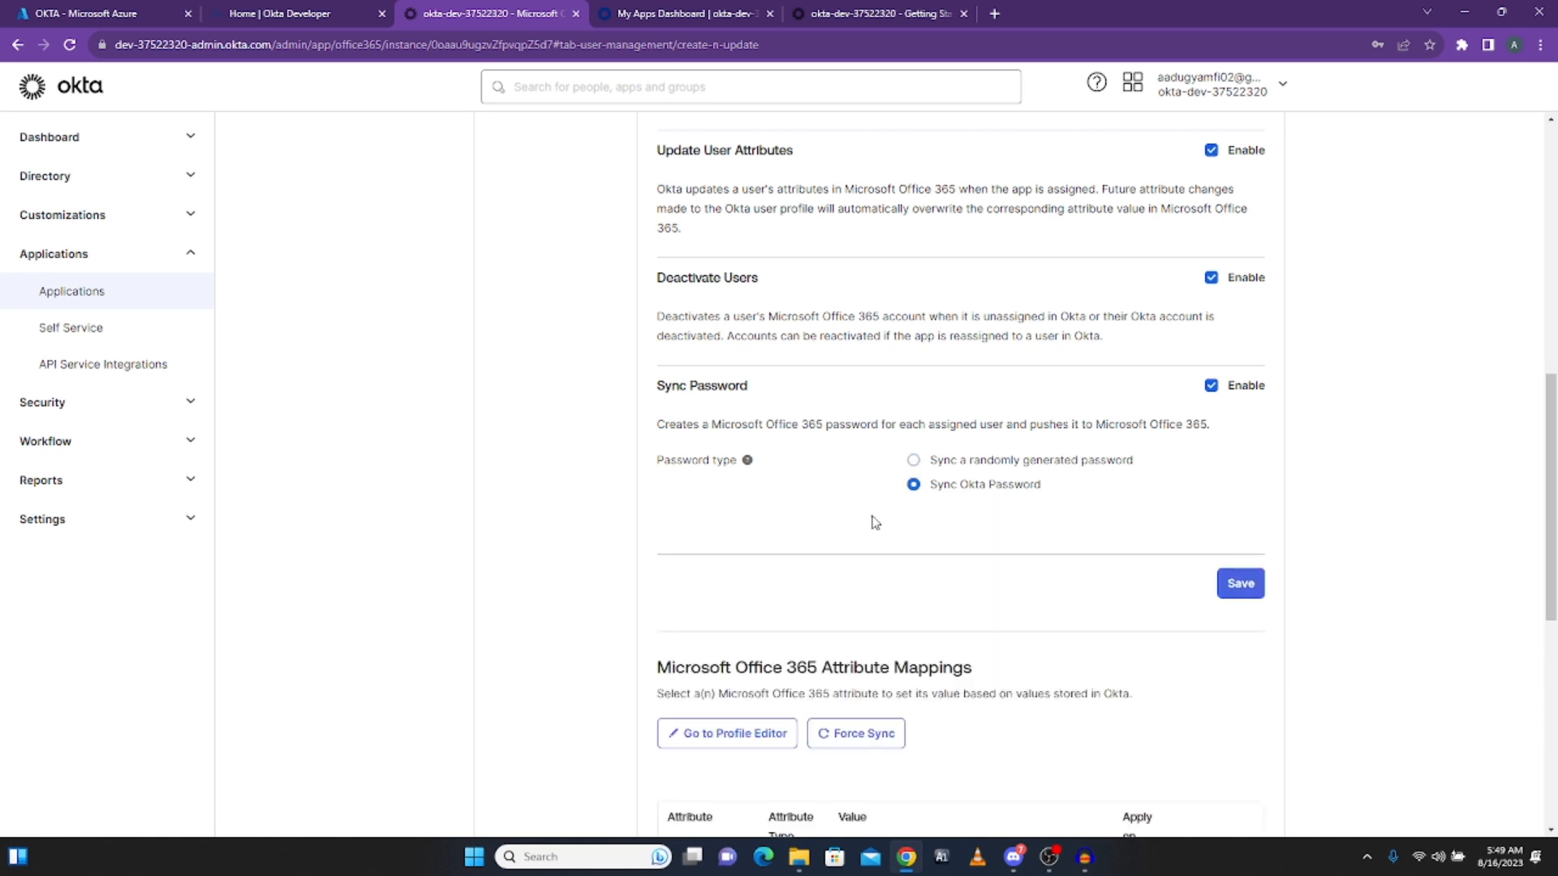
pyautogui.scroll(-3, 1159, 600)
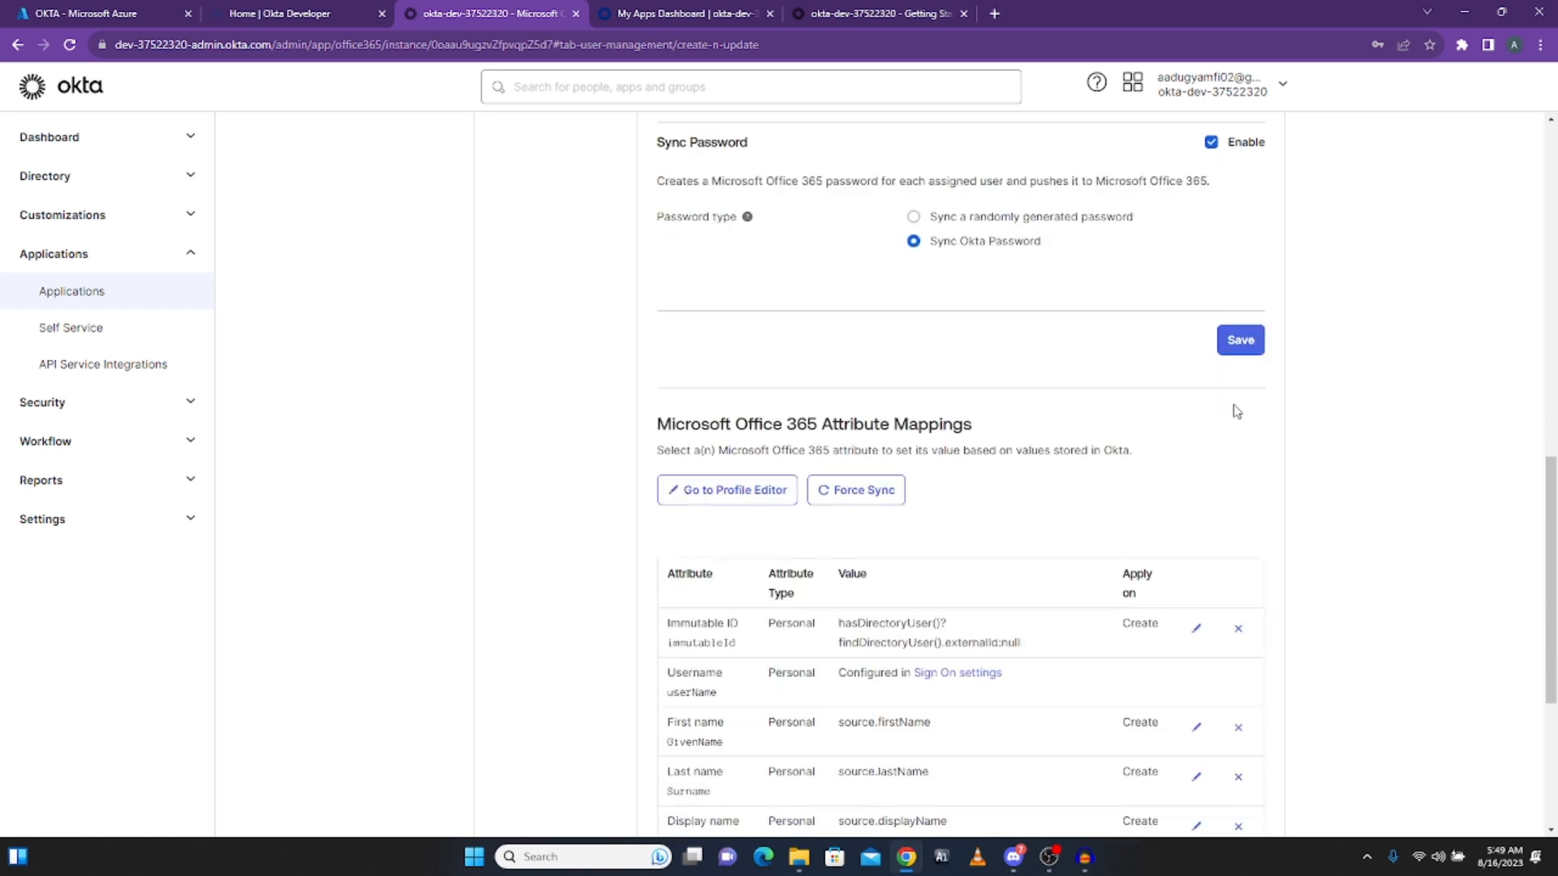
pyautogui.click(1246, 344)
pyautogui.scroll(-3, 1112, 396)
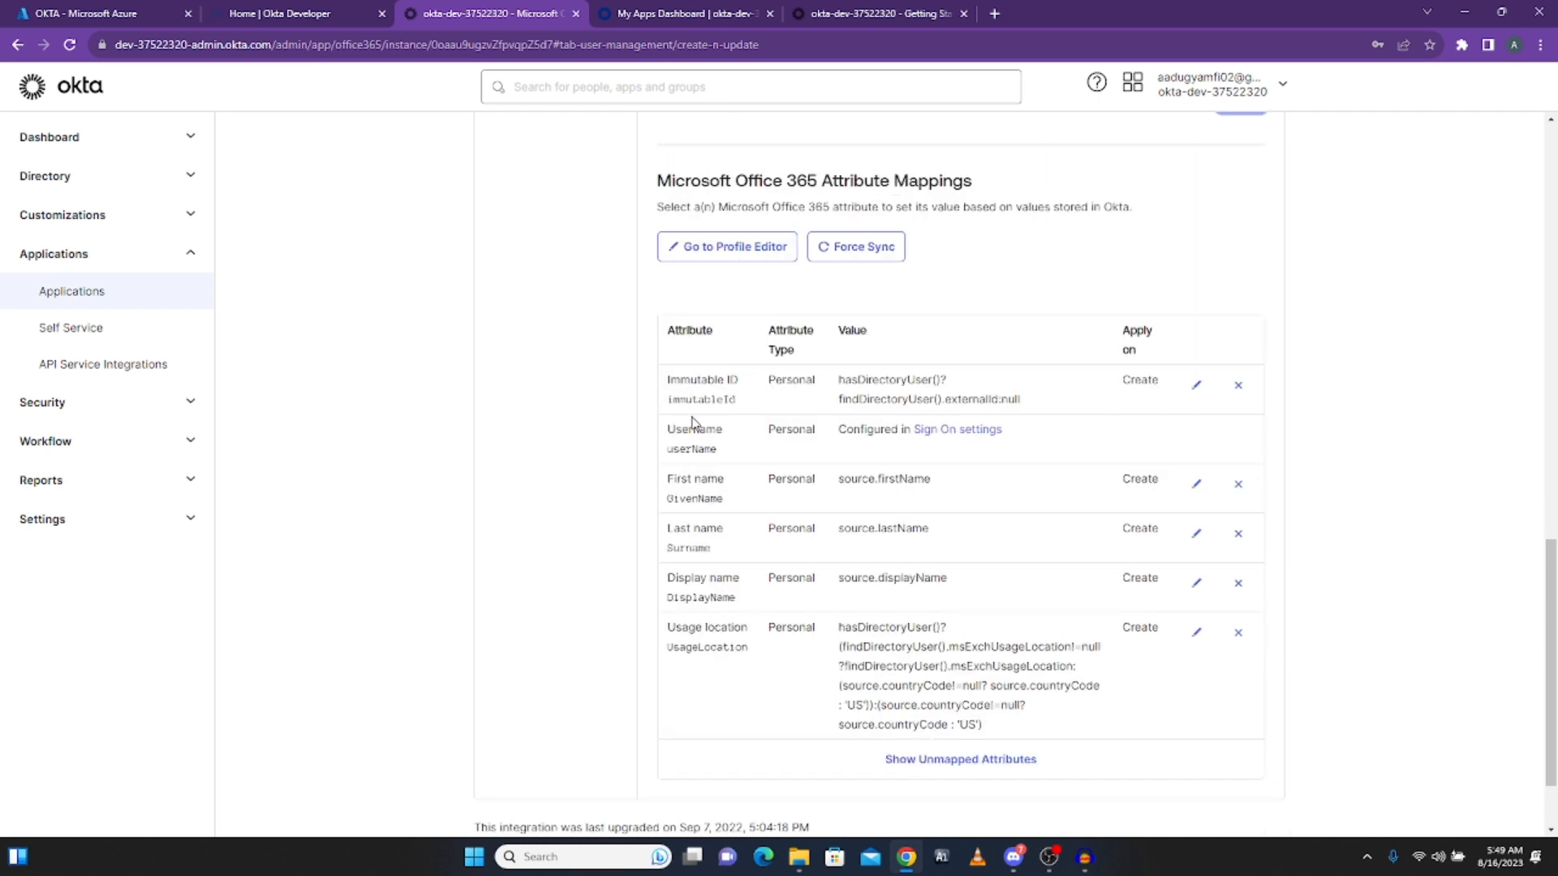
pyautogui.scroll(-1, 697, 406)
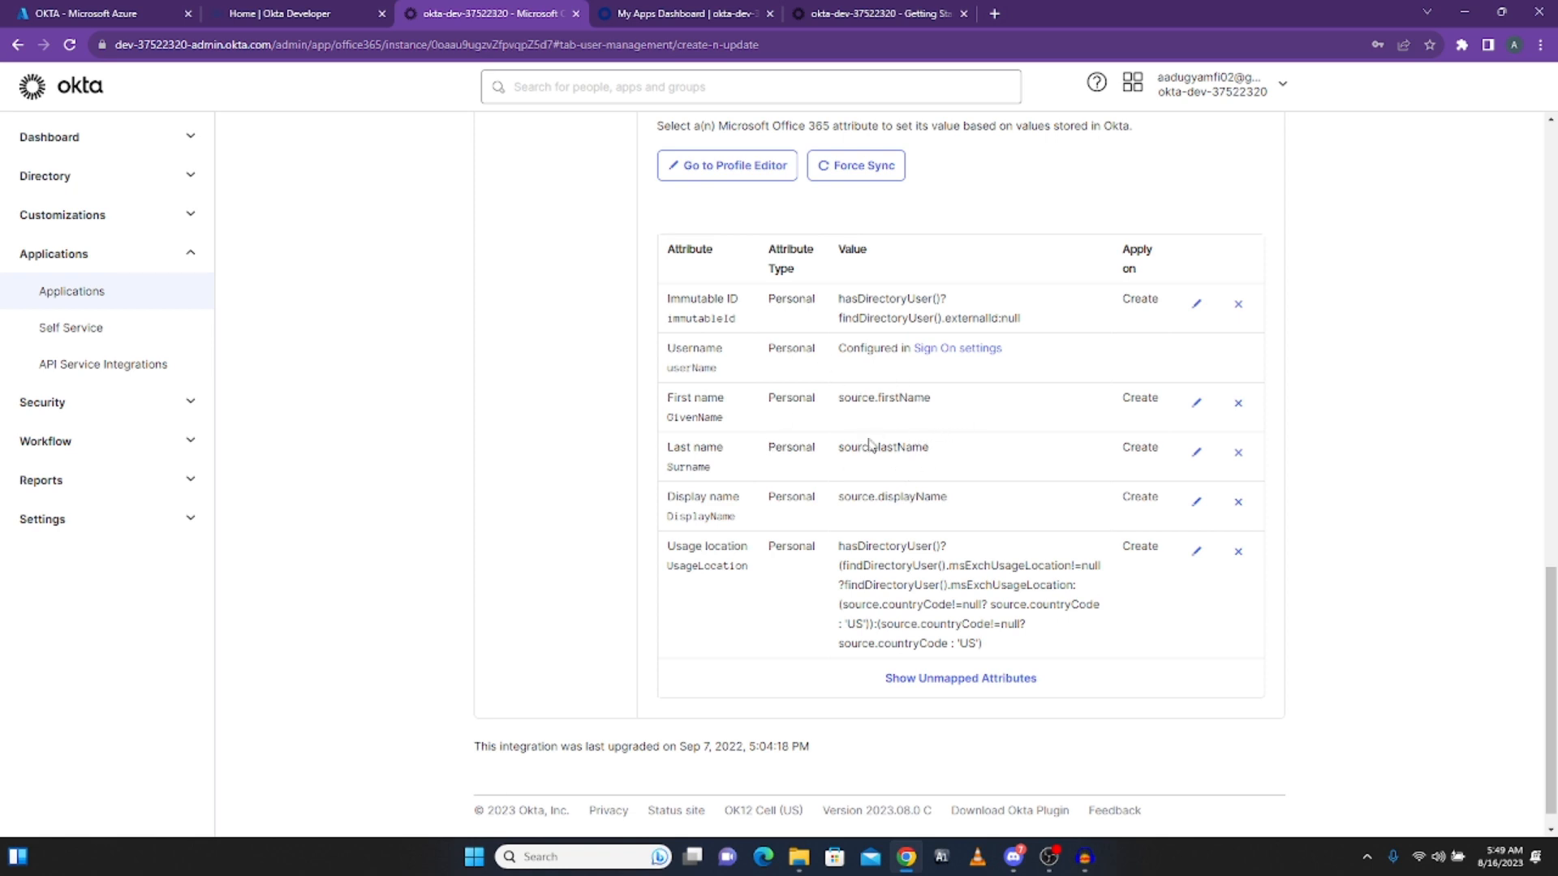
pyautogui.scroll(5, 974, 460)
pyautogui.scroll(3, 1054, 487)
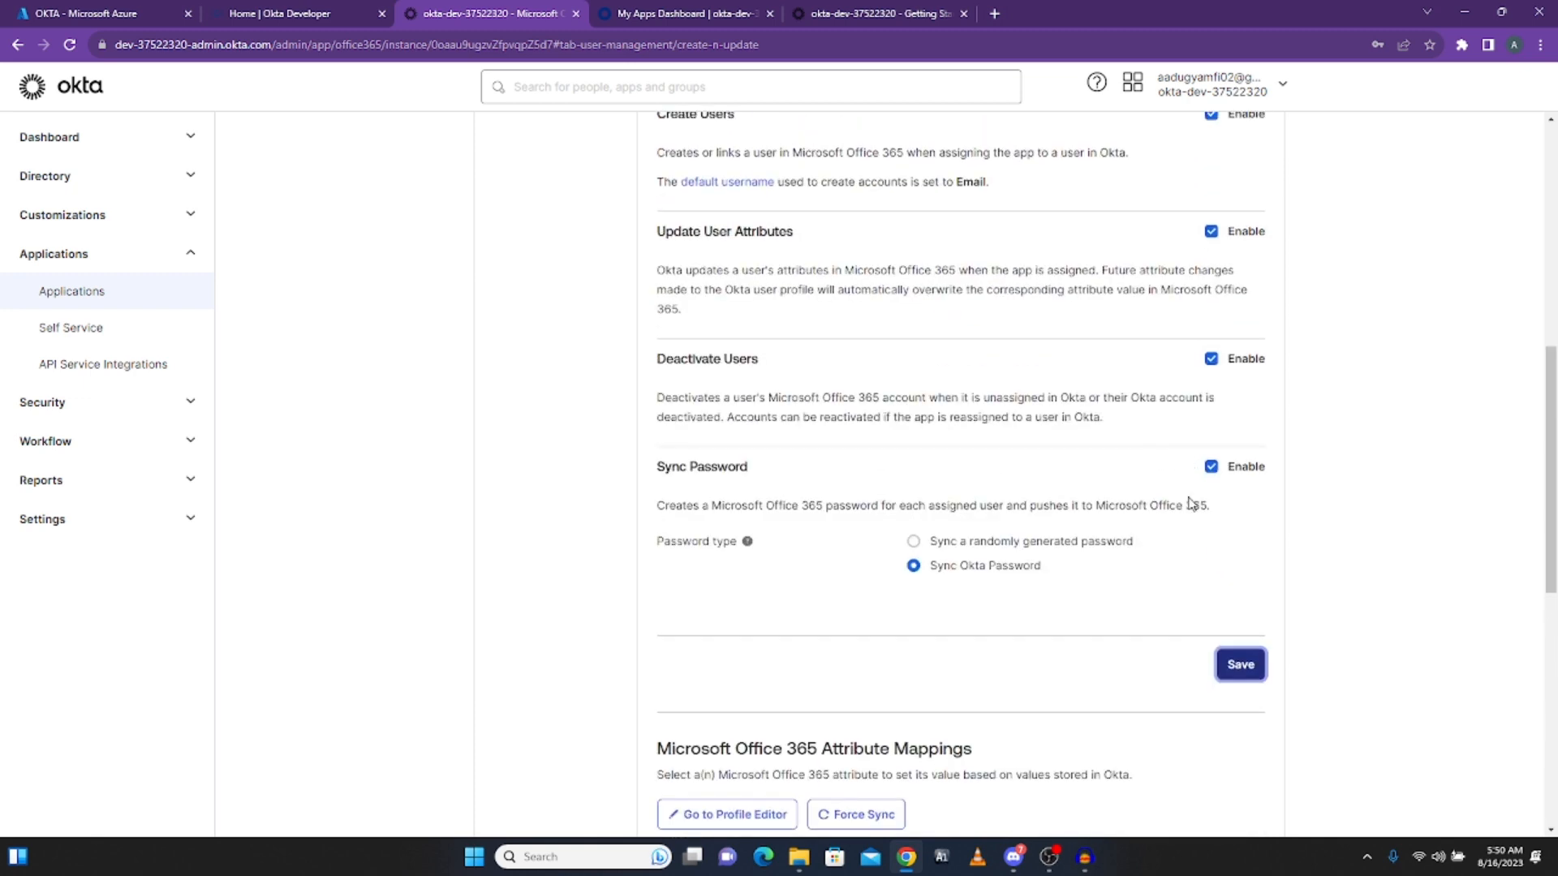
pyautogui.scroll(-2, 1043, 656)
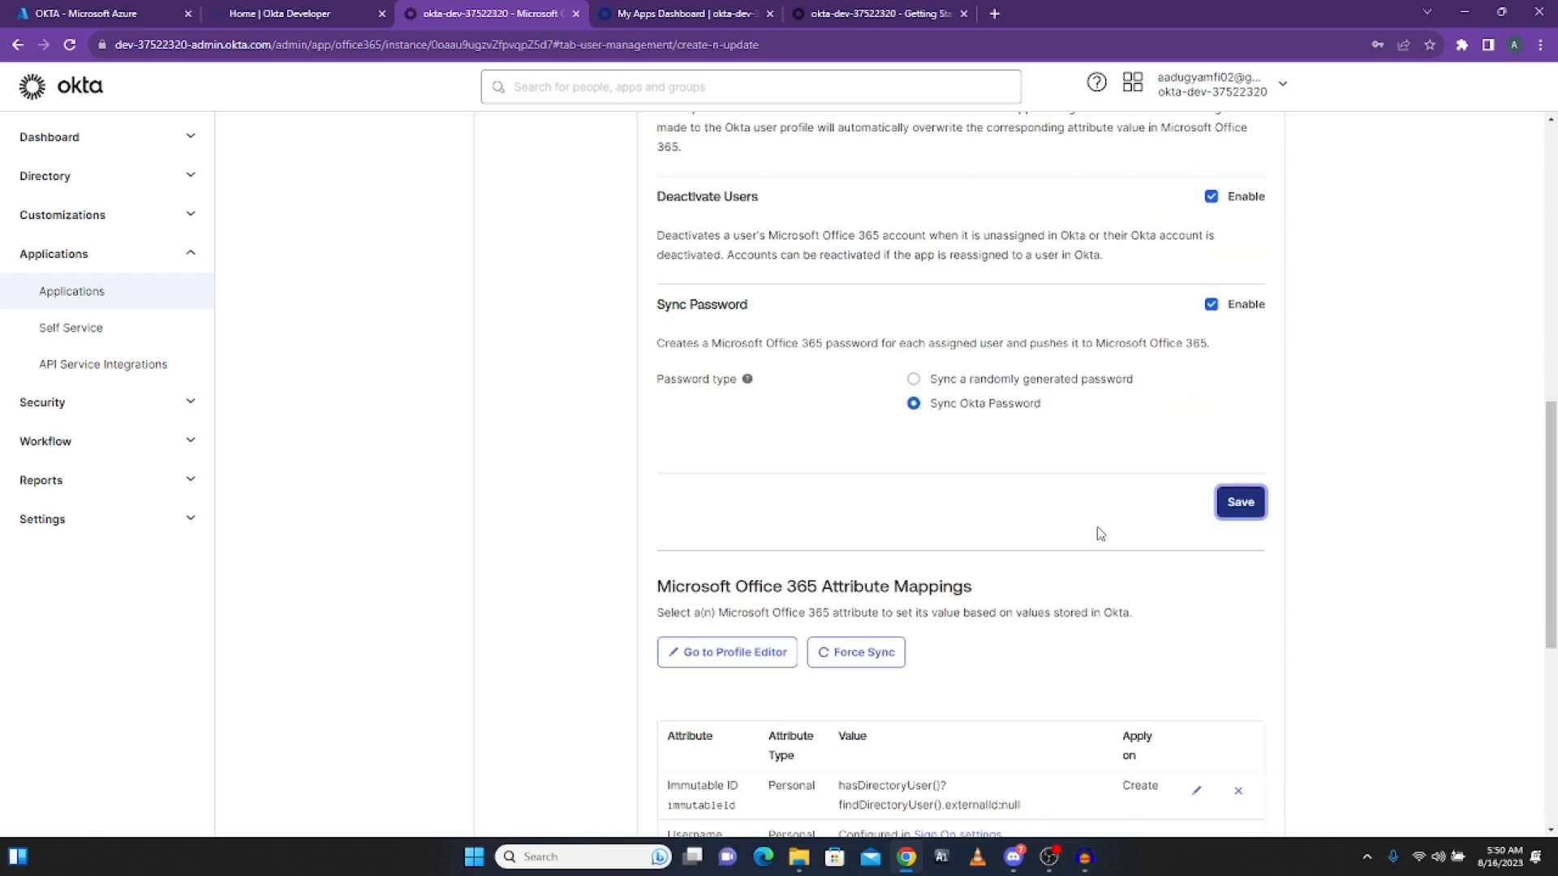
pyautogui.click(1235, 507)
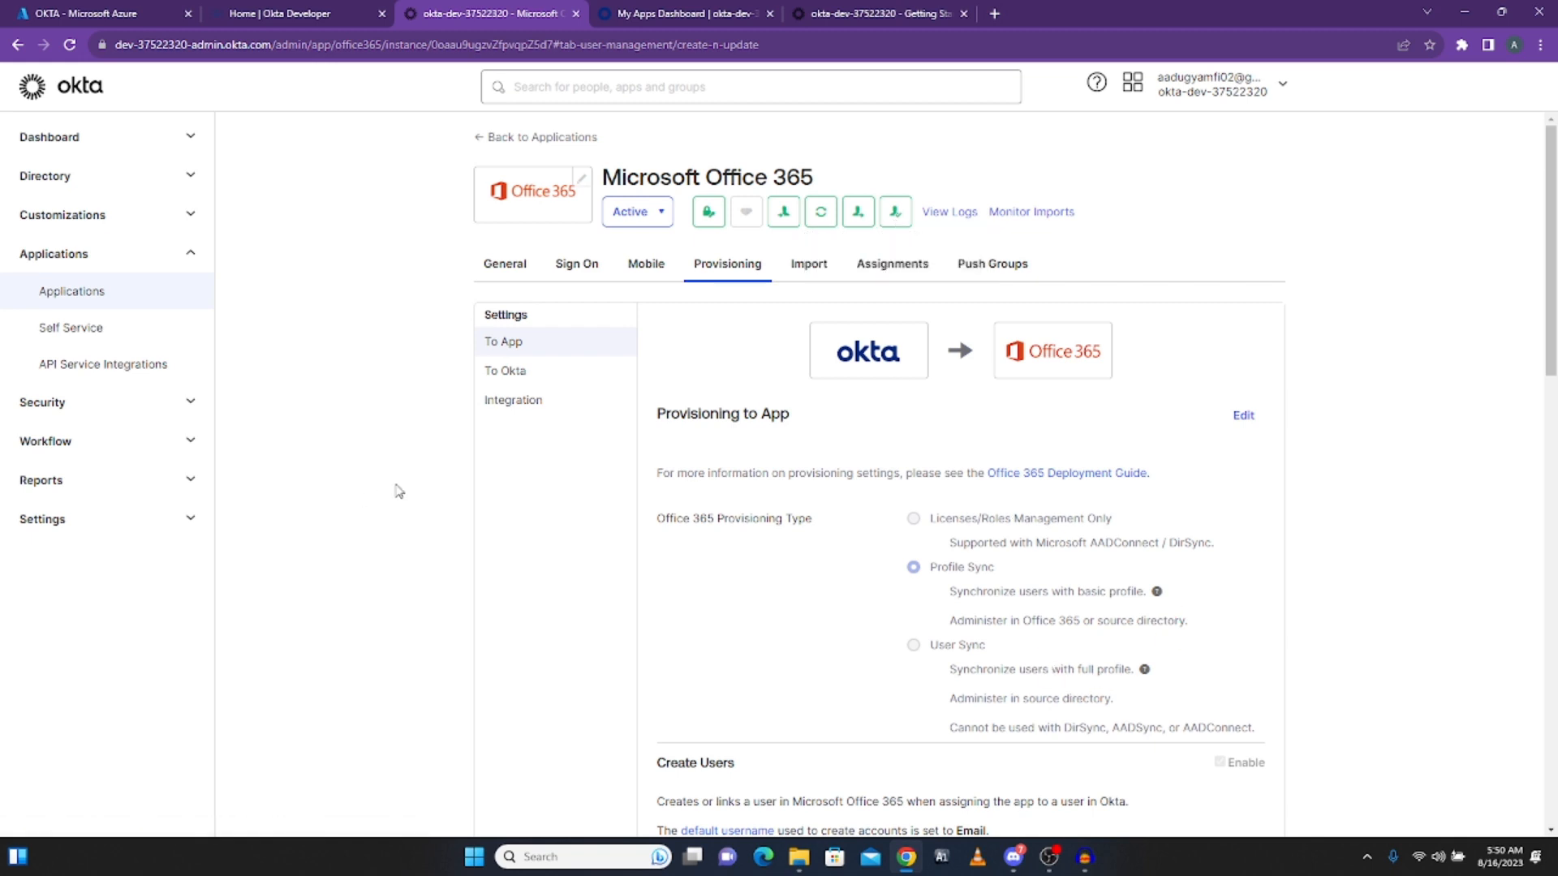
# Step: Review Office 365 To Okta import settings: schedule Never, username format Email Address, email matching
pyautogui.click(504, 377)
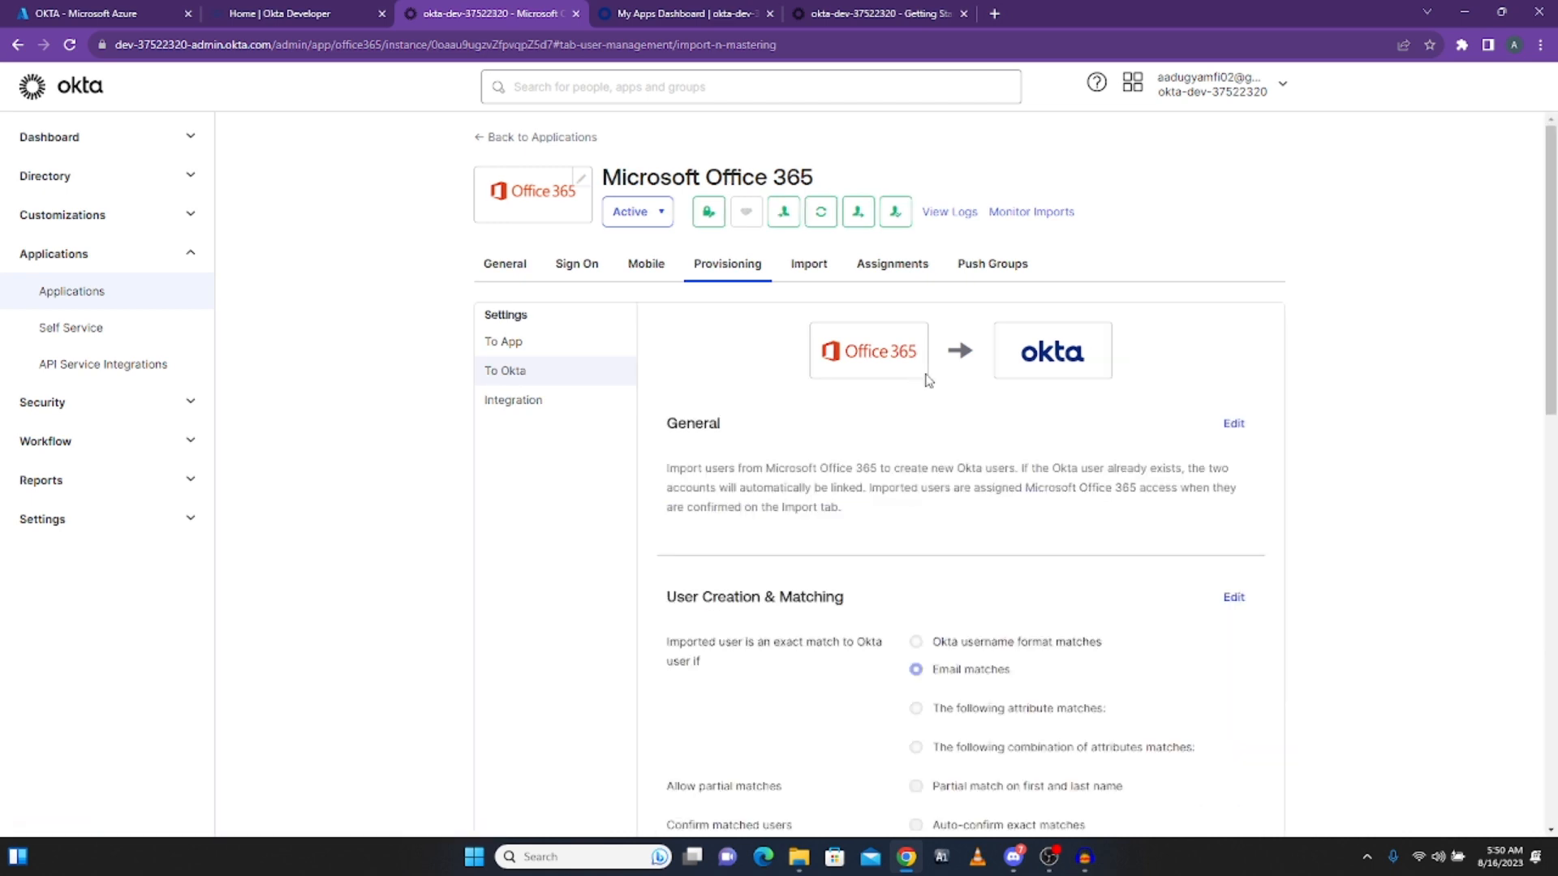
pyautogui.scroll(-2, 1019, 568)
pyautogui.scroll(-8, 1015, 630)
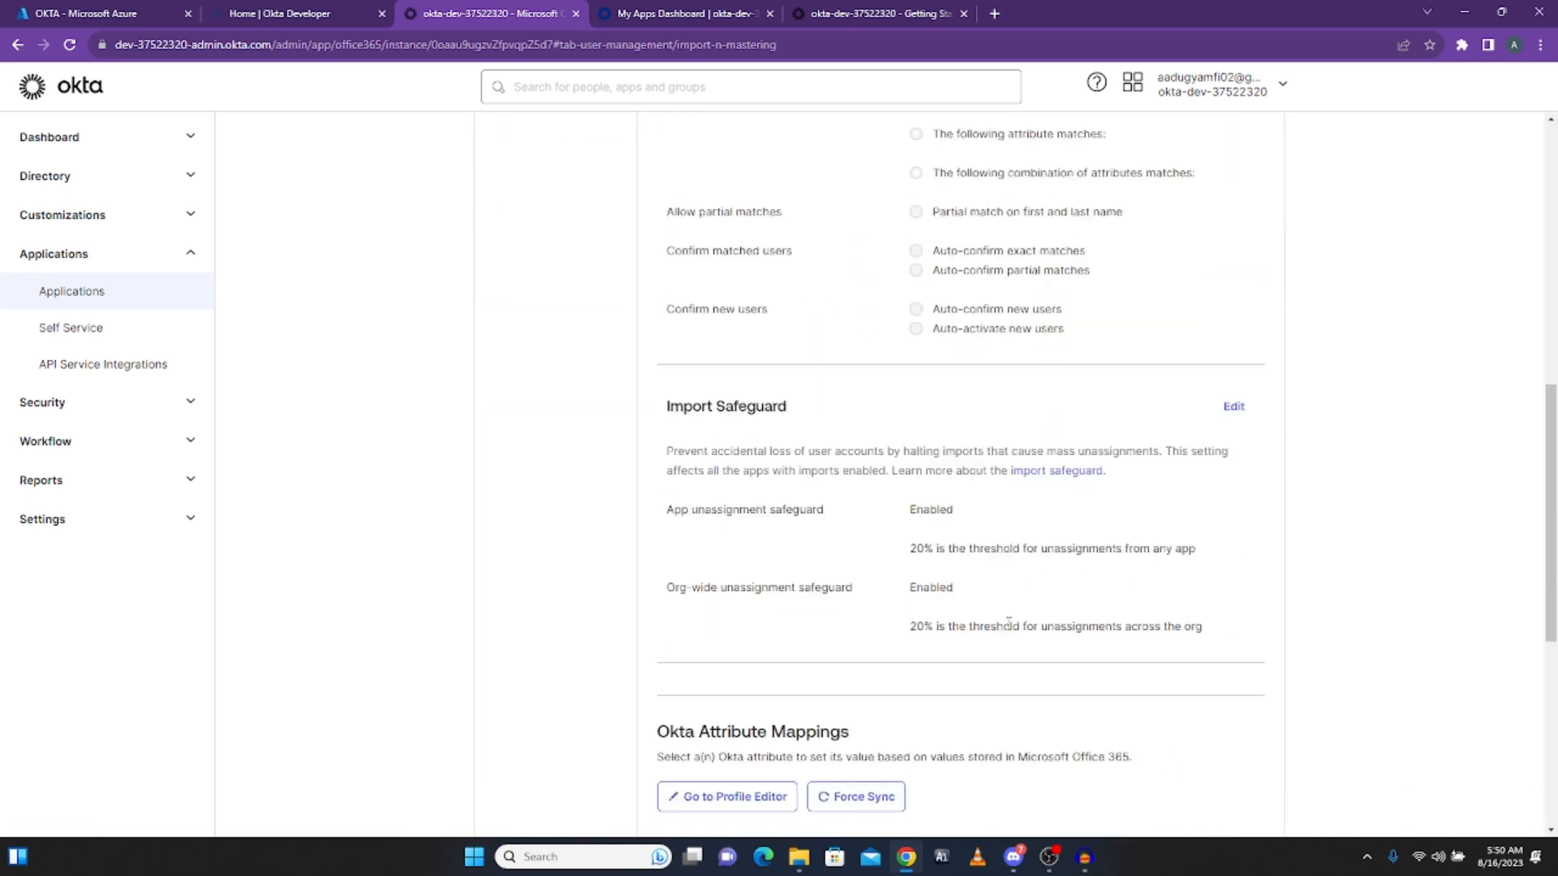
pyautogui.scroll(5, 981, 560)
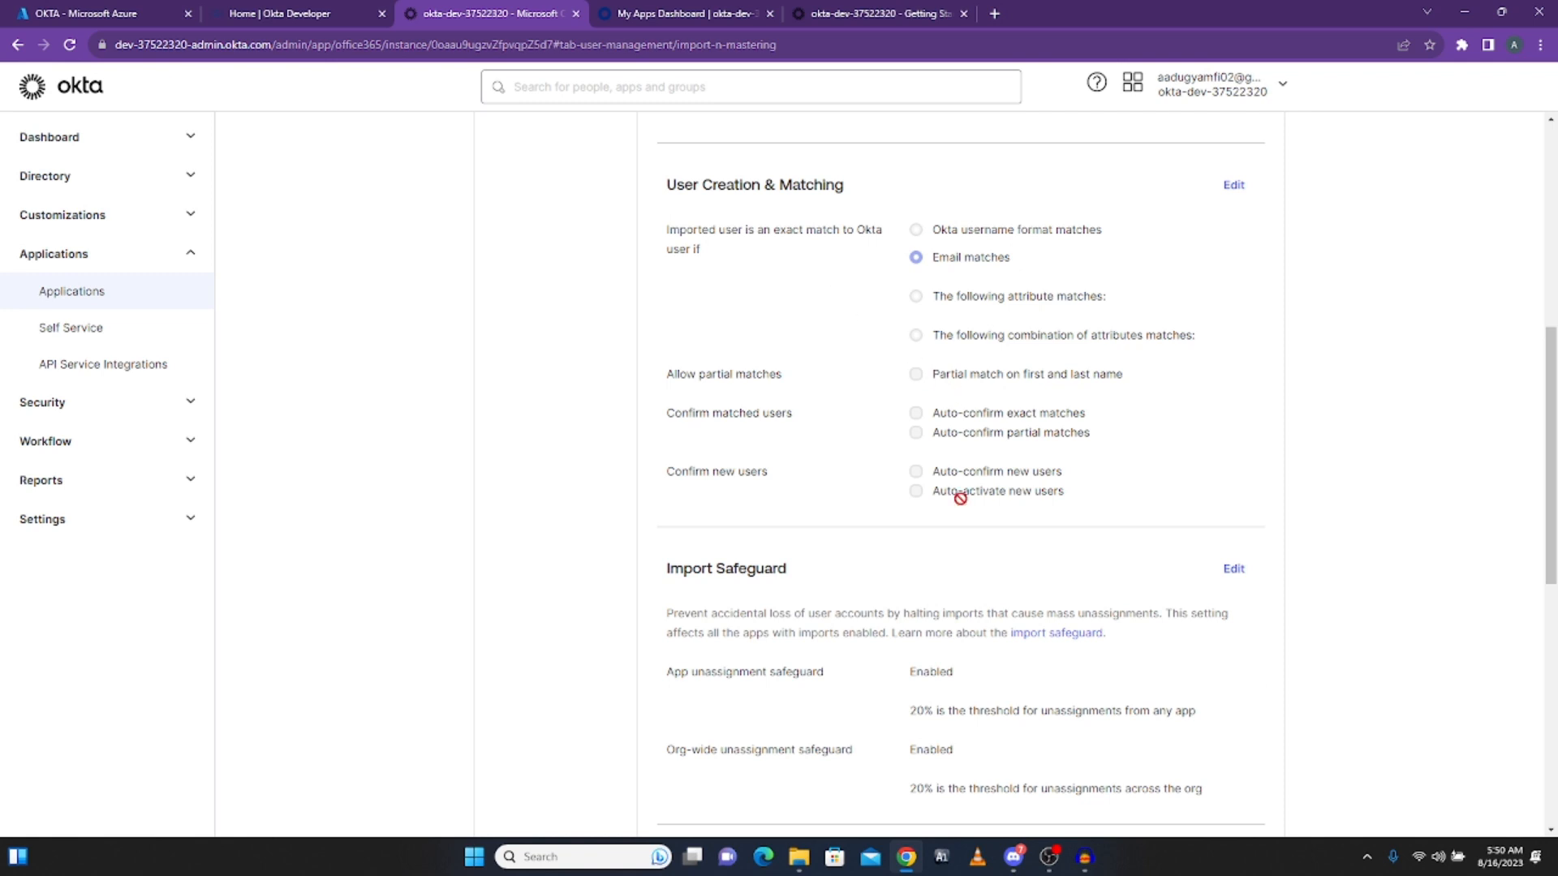
pyautogui.scroll(-7, 977, 510)
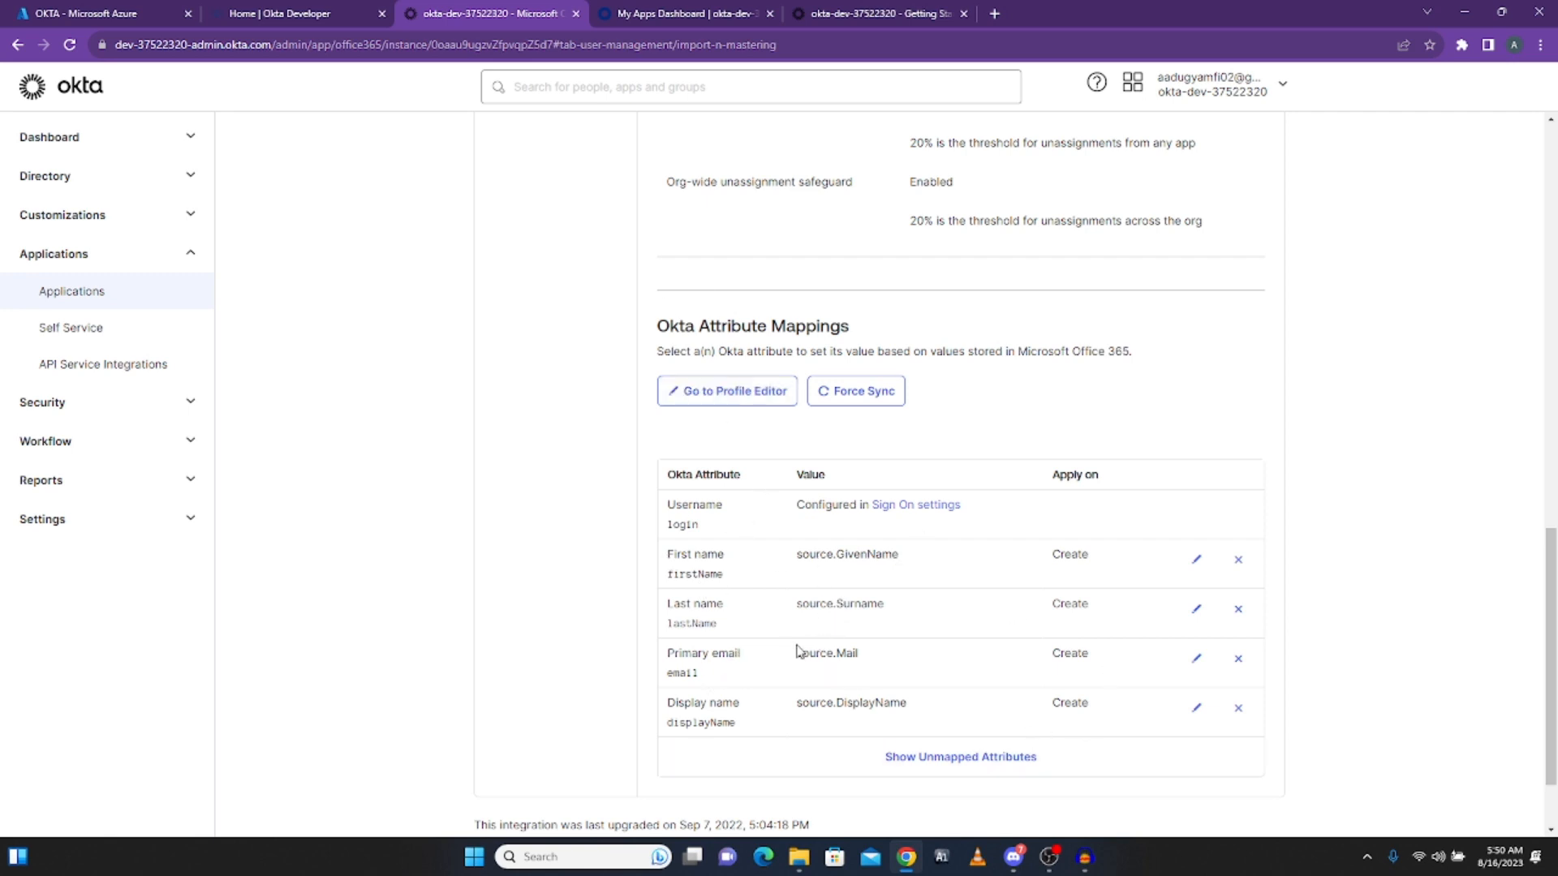
pyautogui.scroll(15, 949, 699)
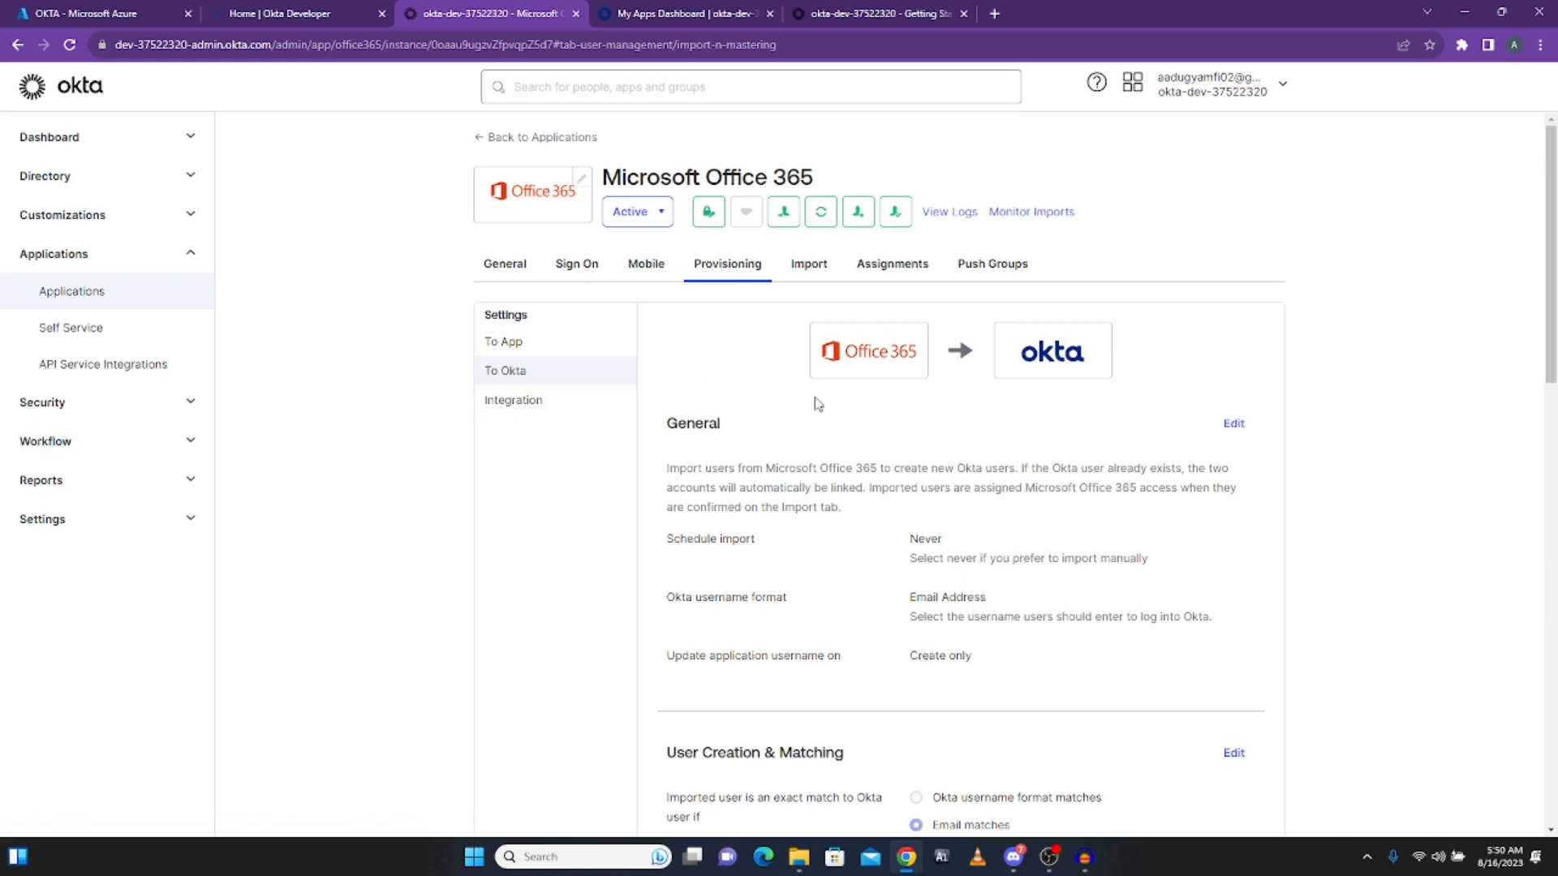
# Step: On the Office 365 Assignments tab, choose Assign to People to list the eight org users
pyautogui.click(884, 271)
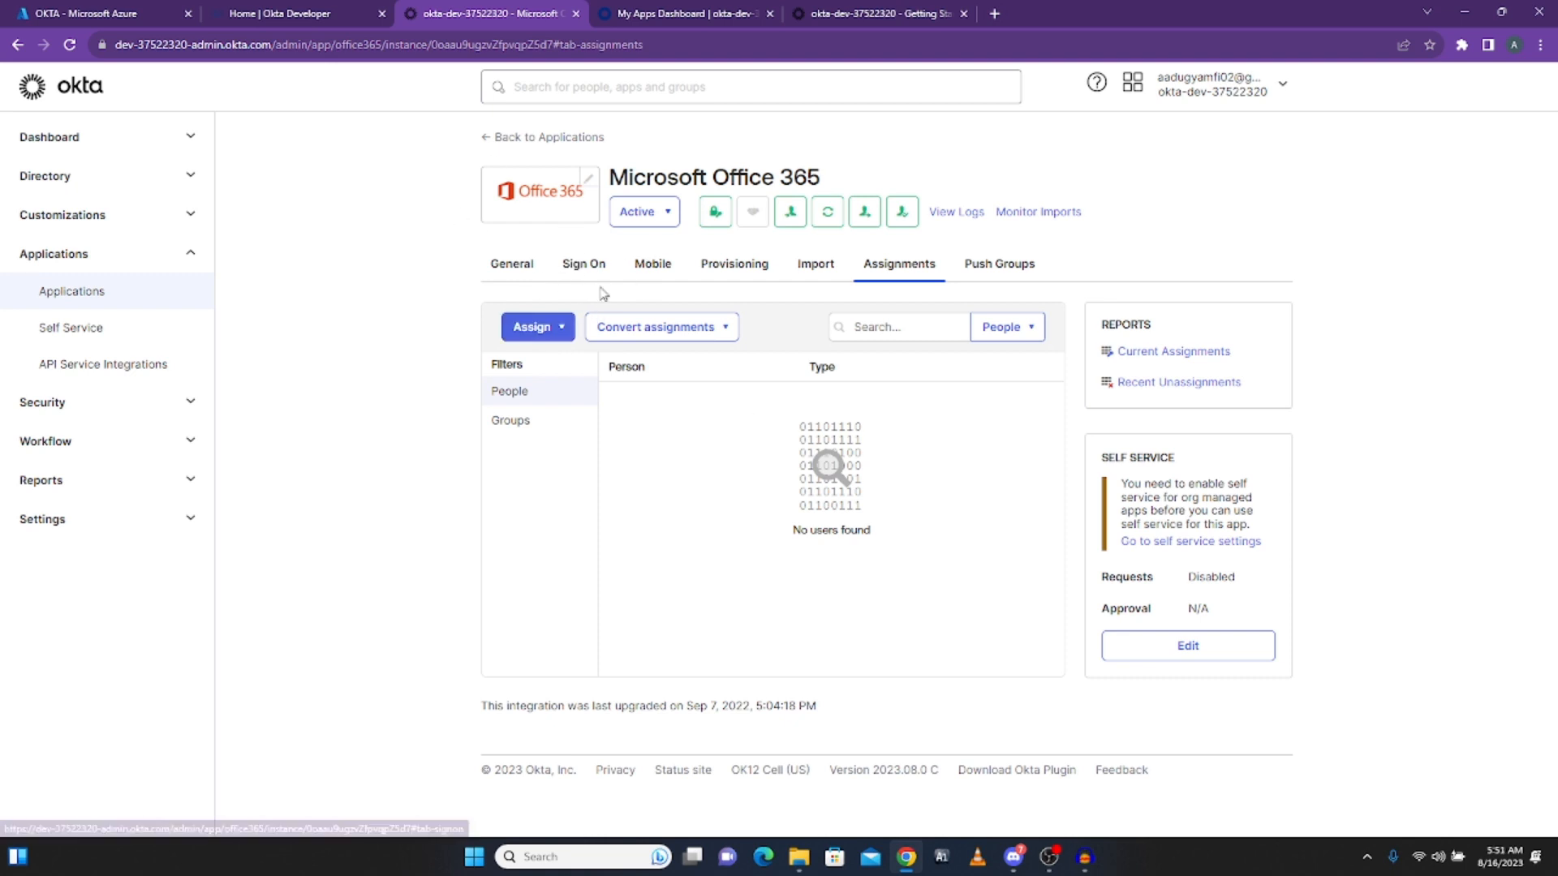
pyautogui.click(559, 329)
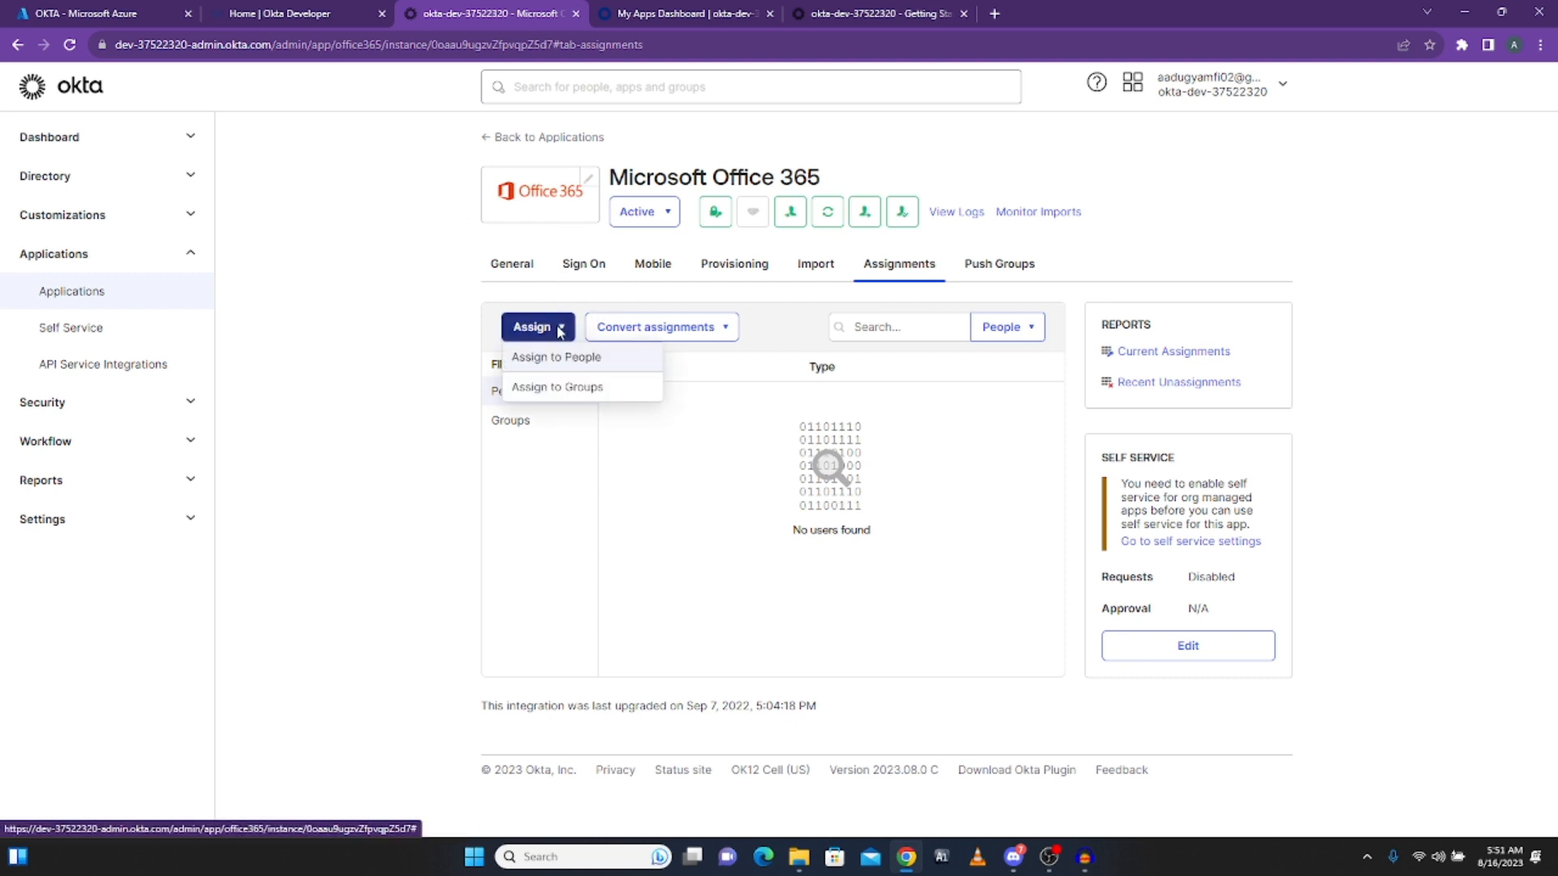
pyautogui.click(541, 361)
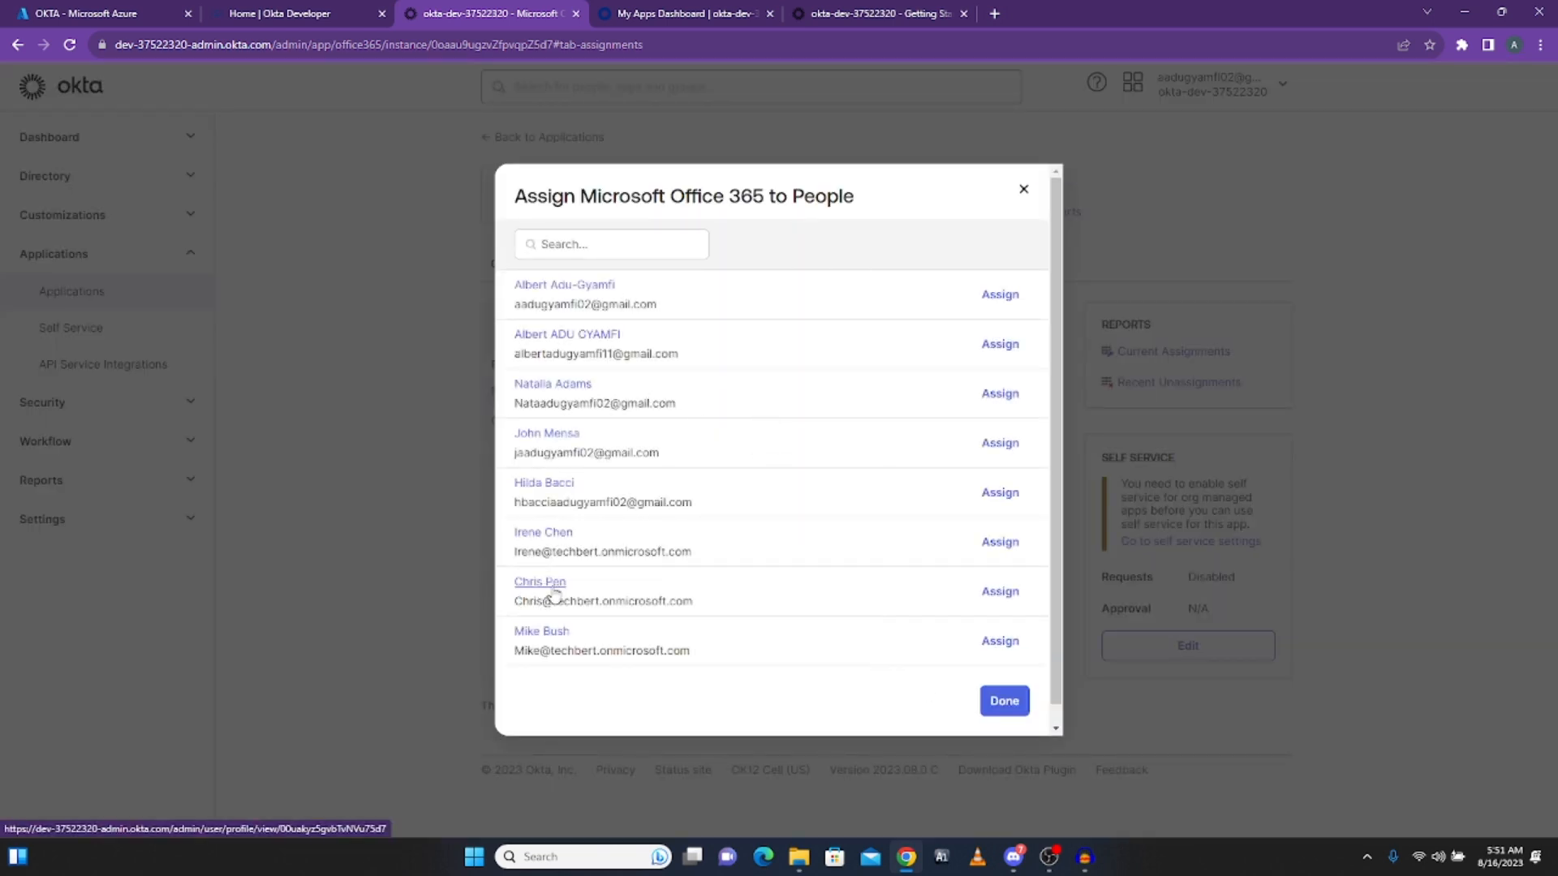
# Step: Assign Office 365 to one listed user and review licences like Microsoft Flow Free and Microsoft 365 E5 Developer
pyautogui.click(1007, 597)
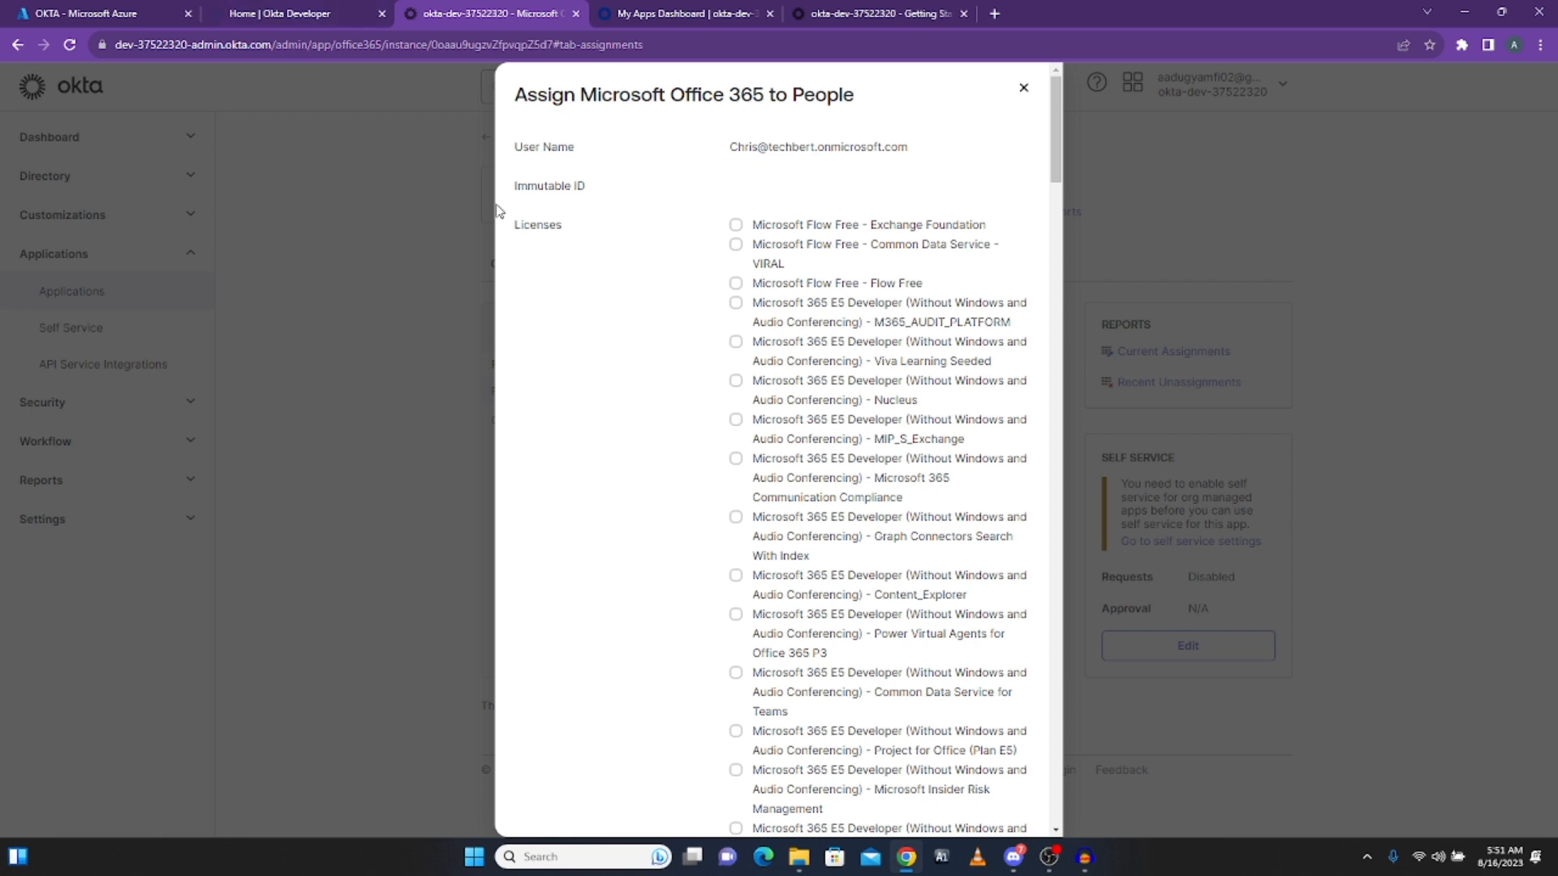
pyautogui.scroll(-5, 832, 479)
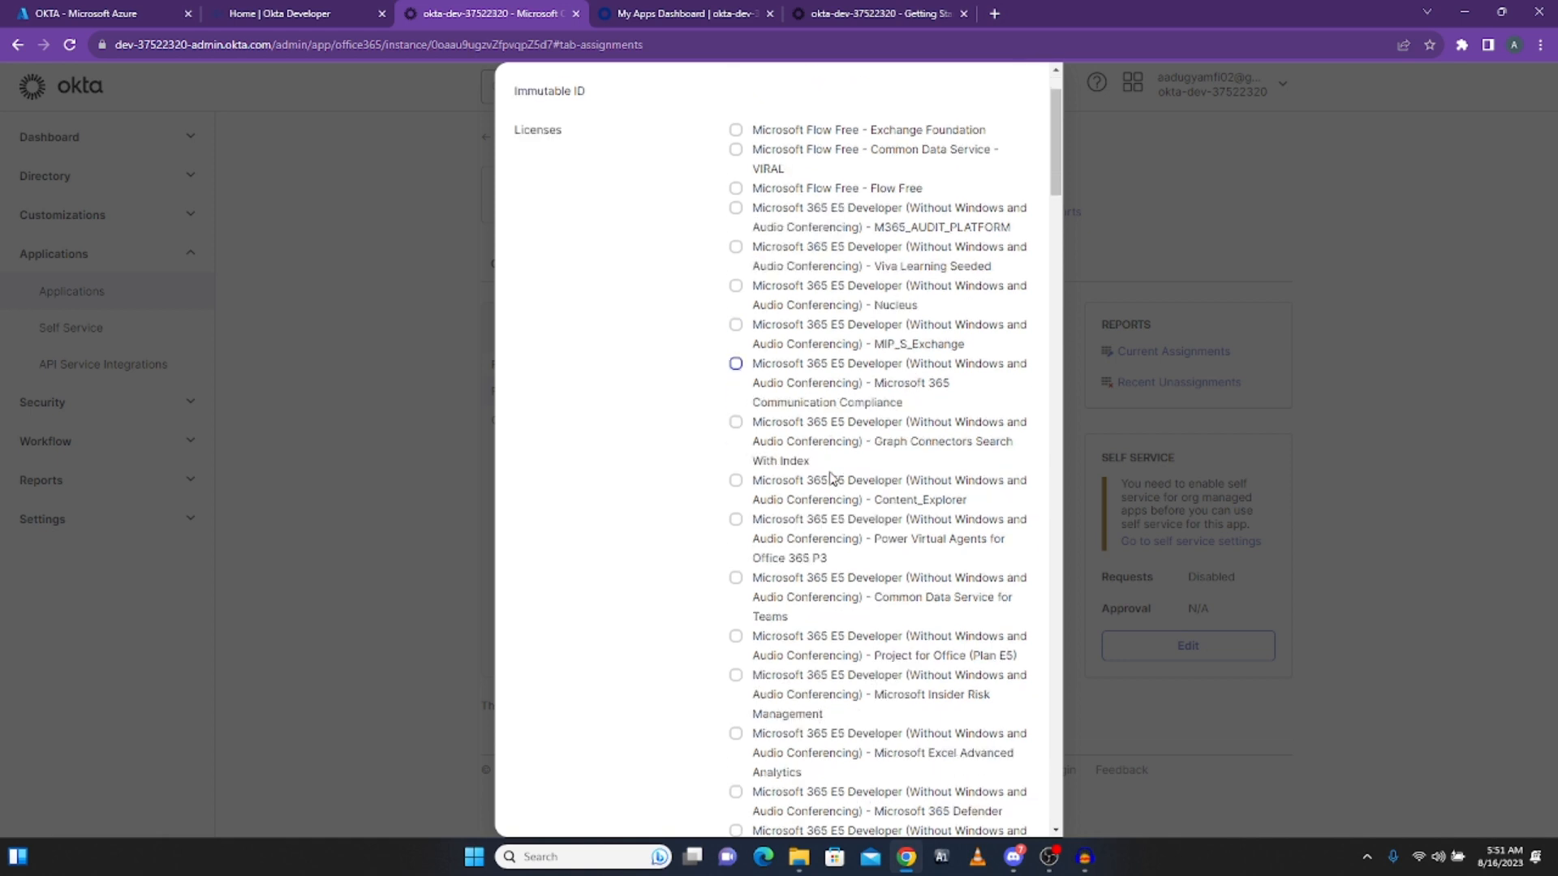
pyautogui.scroll(5, 832, 478)
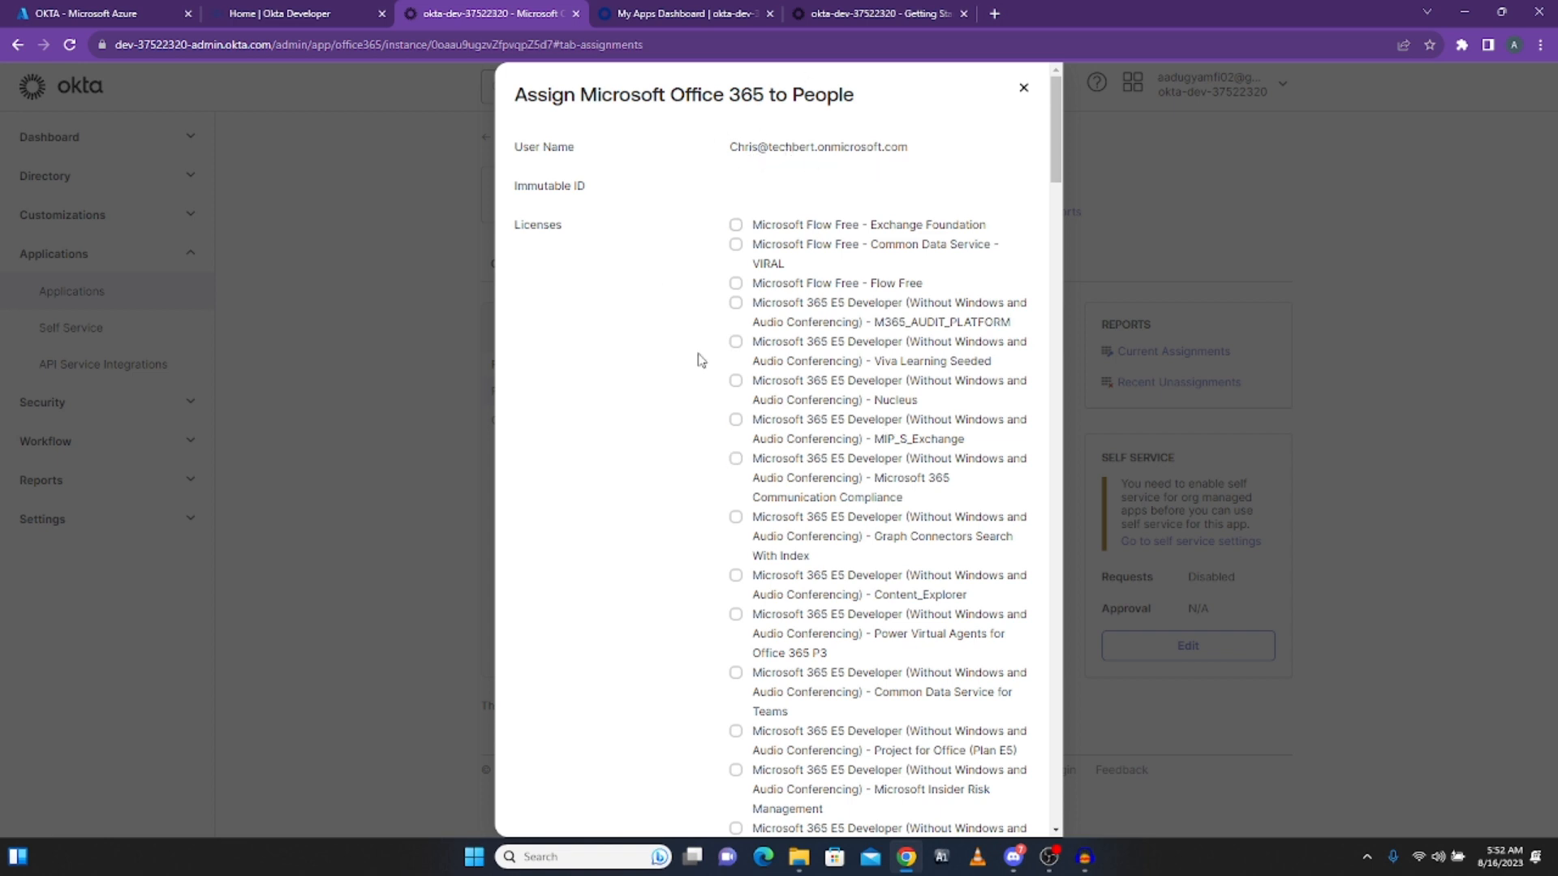
pyautogui.scroll(-4, 846, 487)
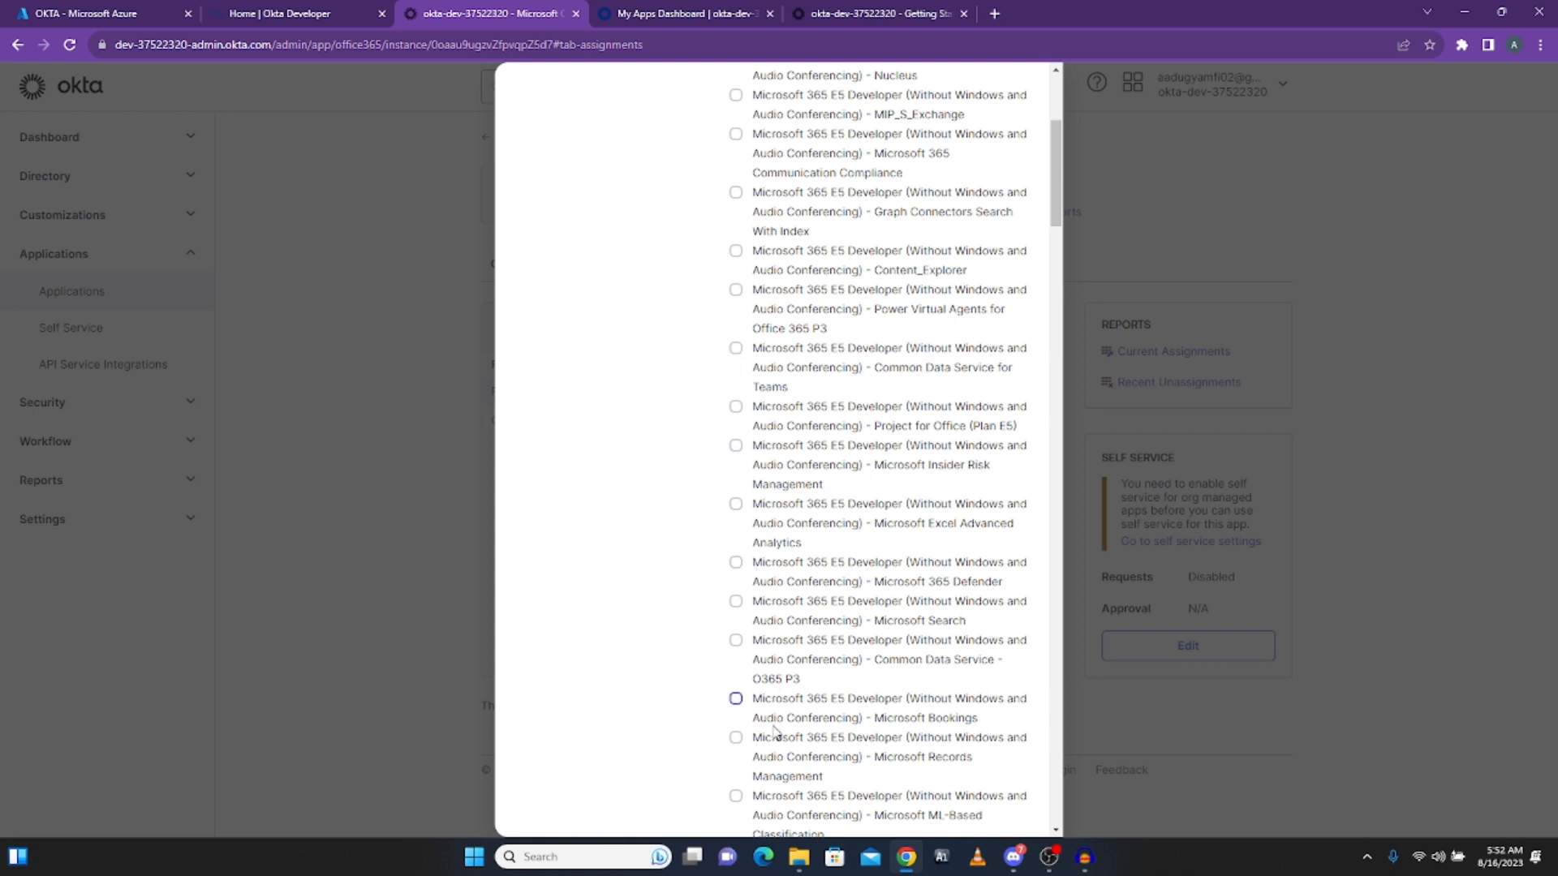
# Step: Tick the Common Data Service for Teams and Office 365 Advanced Security Management licences
pyautogui.click(736, 349)
pyautogui.scroll(-15, 737, 444)
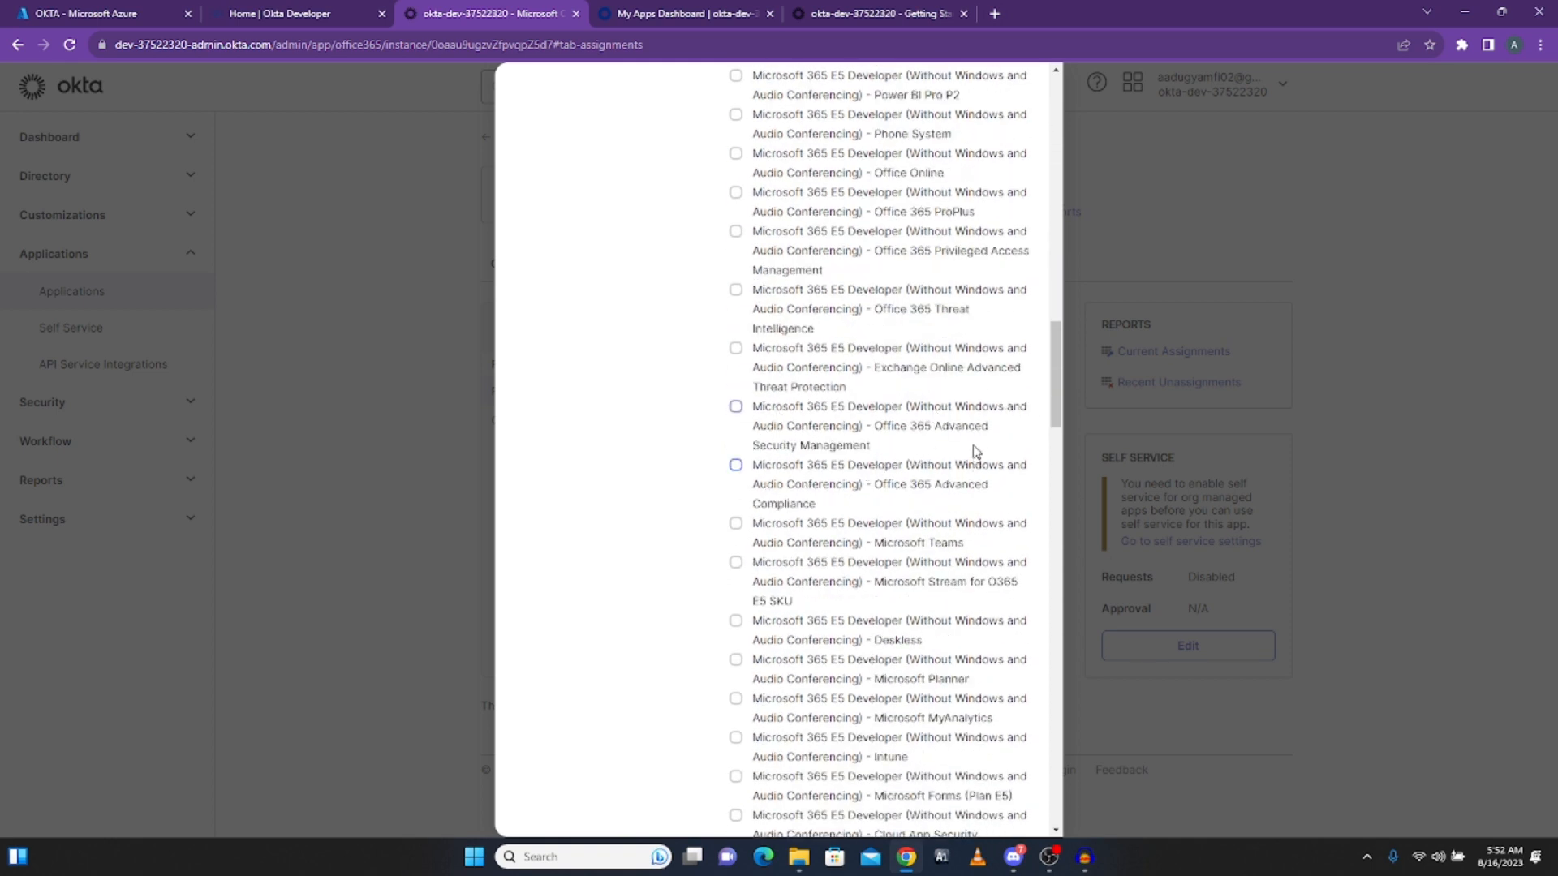
pyautogui.click(735, 408)
pyautogui.scroll(-5, 733, 523)
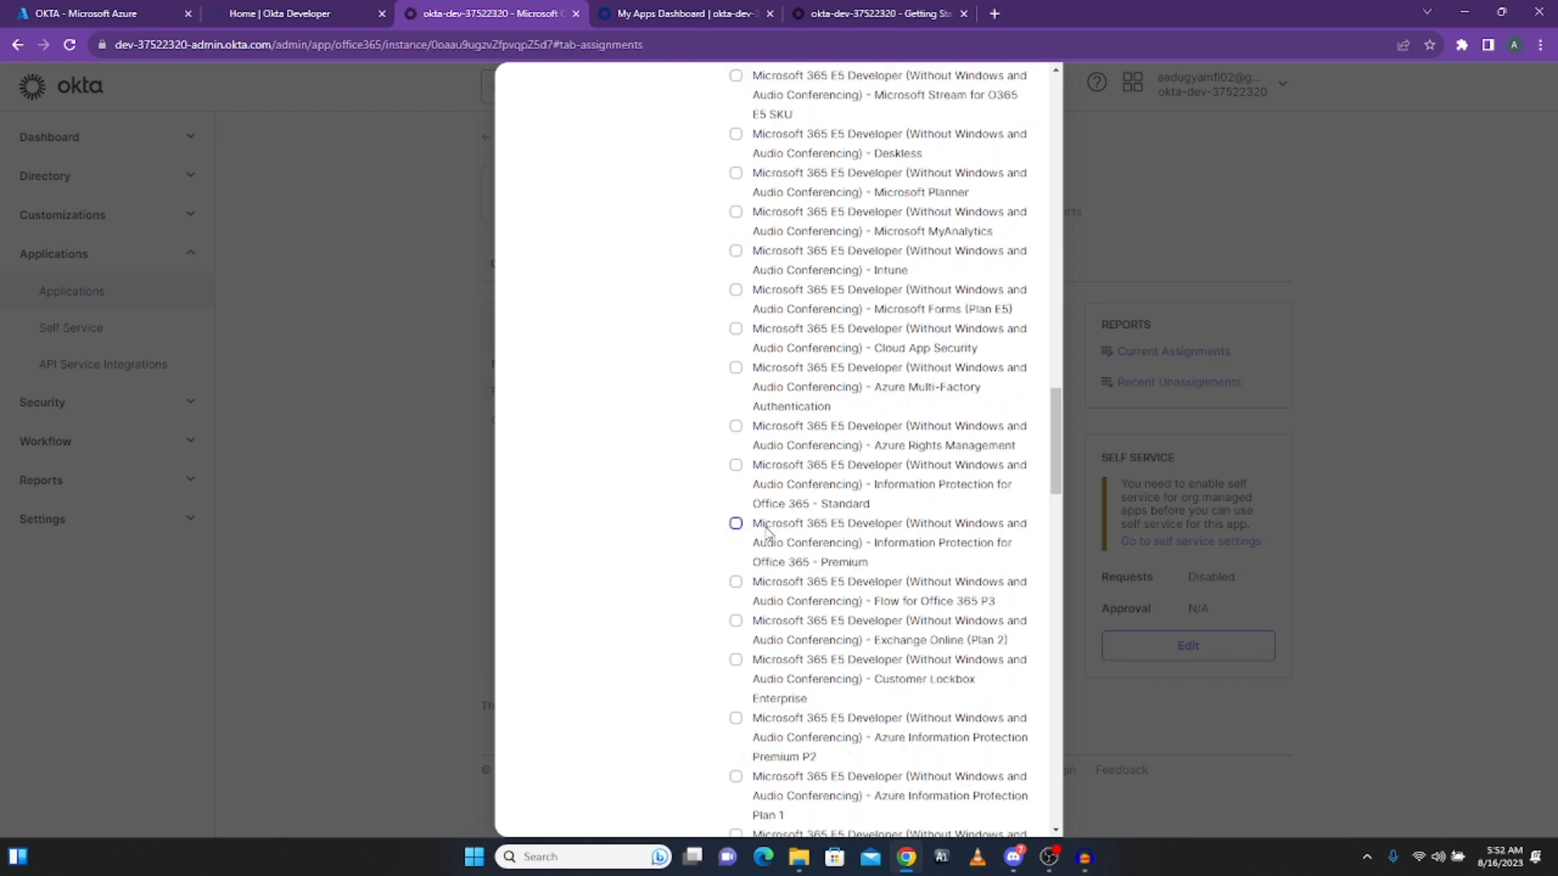
pyautogui.moveTo(1057, 448); pyautogui.dragTo(1047, 132)
pyautogui.moveTo(524, 227); pyautogui.dragTo(604, 236)
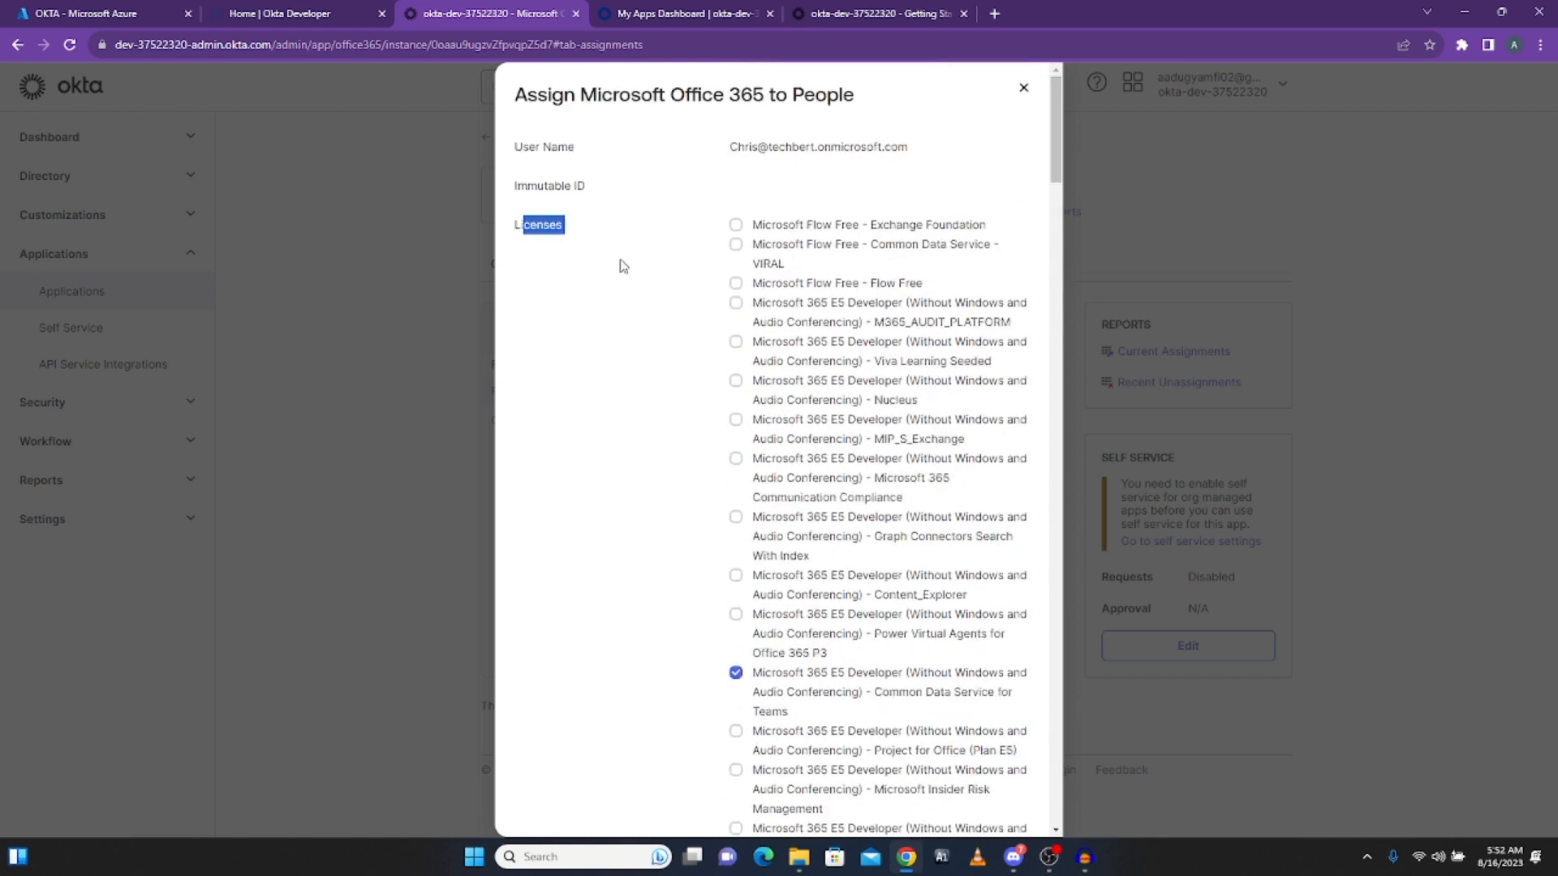
pyautogui.click(623, 266)
# Step: Add M365_AUDIT_PLATFORM, Viva Learning Seeded, Nucleus, MIP_S_Exchange, Communication Compliance, Graph Connectors, Content_Explorer, Power Virtual Agents licences
pyautogui.click(736, 305)
pyautogui.click(736, 342)
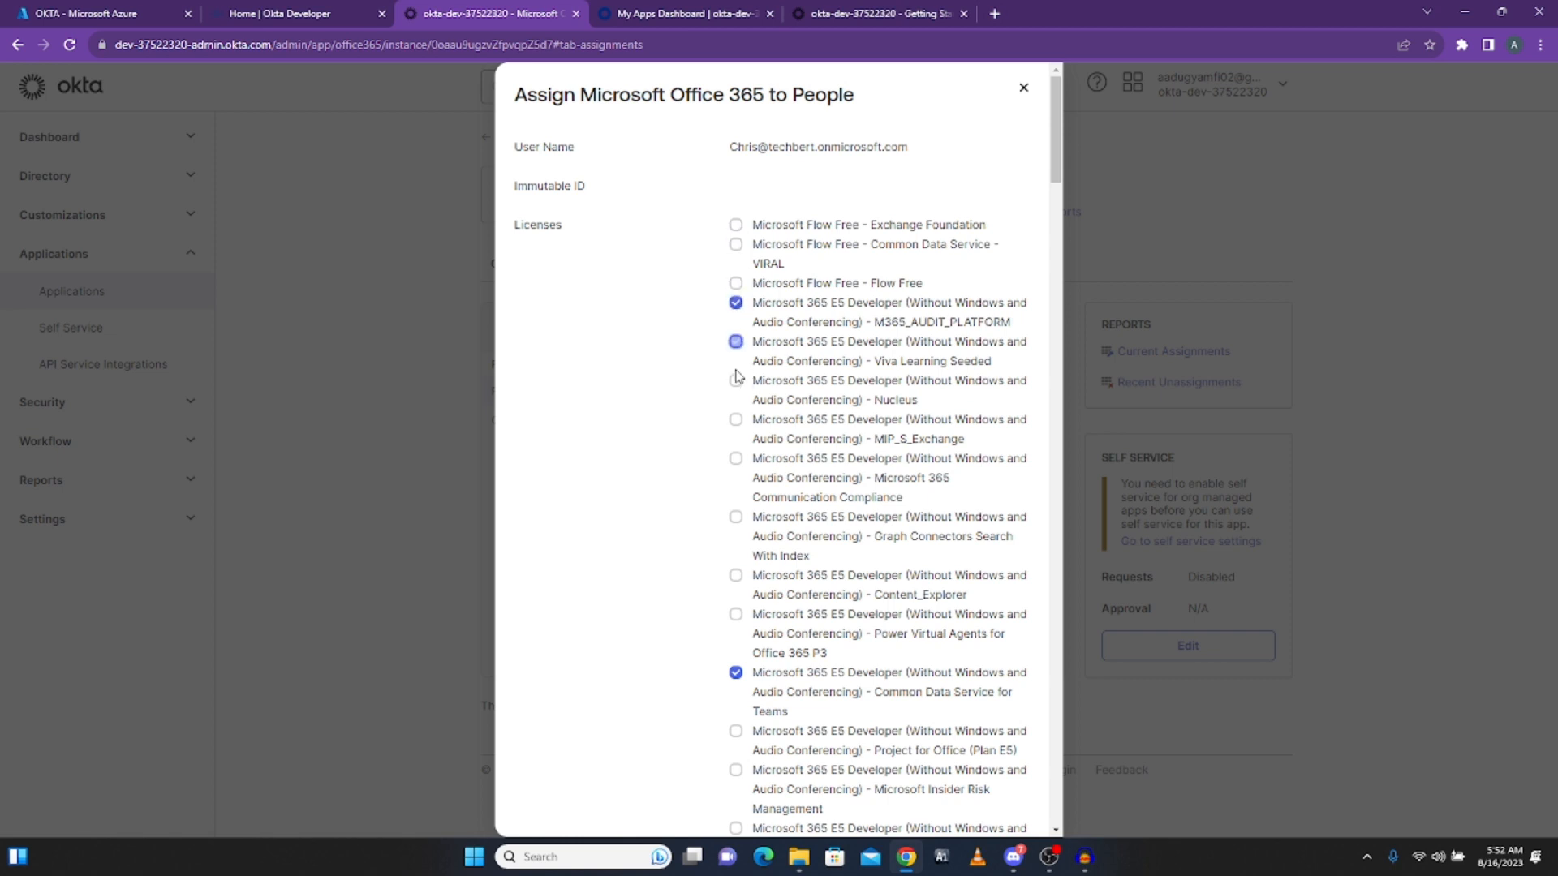
pyautogui.click(736, 381)
pyautogui.click(736, 420)
pyautogui.click(736, 459)
pyautogui.click(736, 517)
pyautogui.click(736, 575)
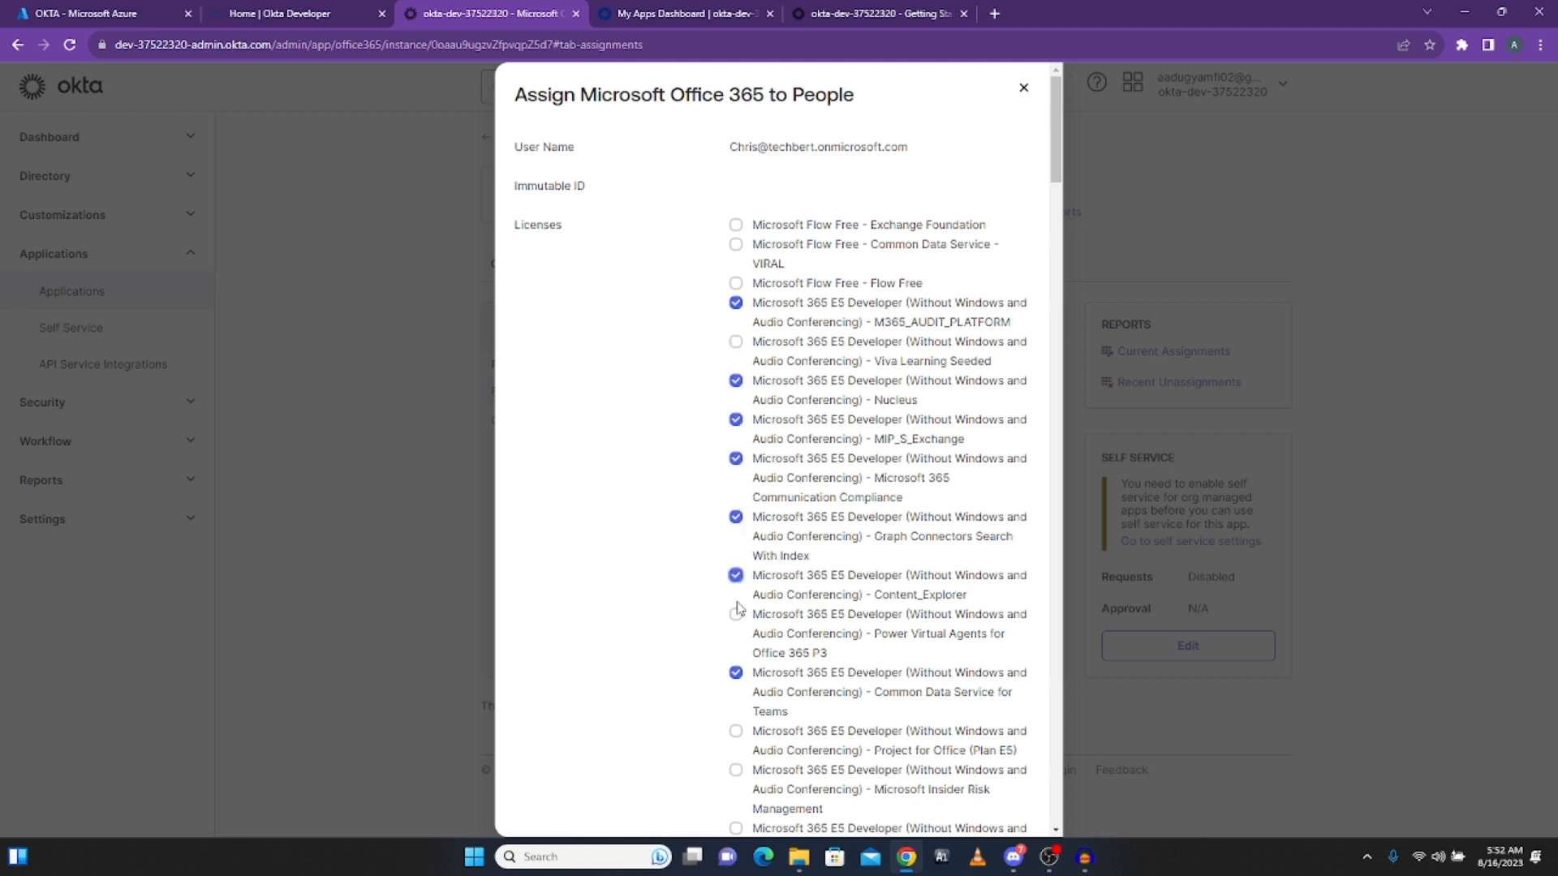
pyautogui.click(736, 615)
pyautogui.scroll(-10, 831, 456)
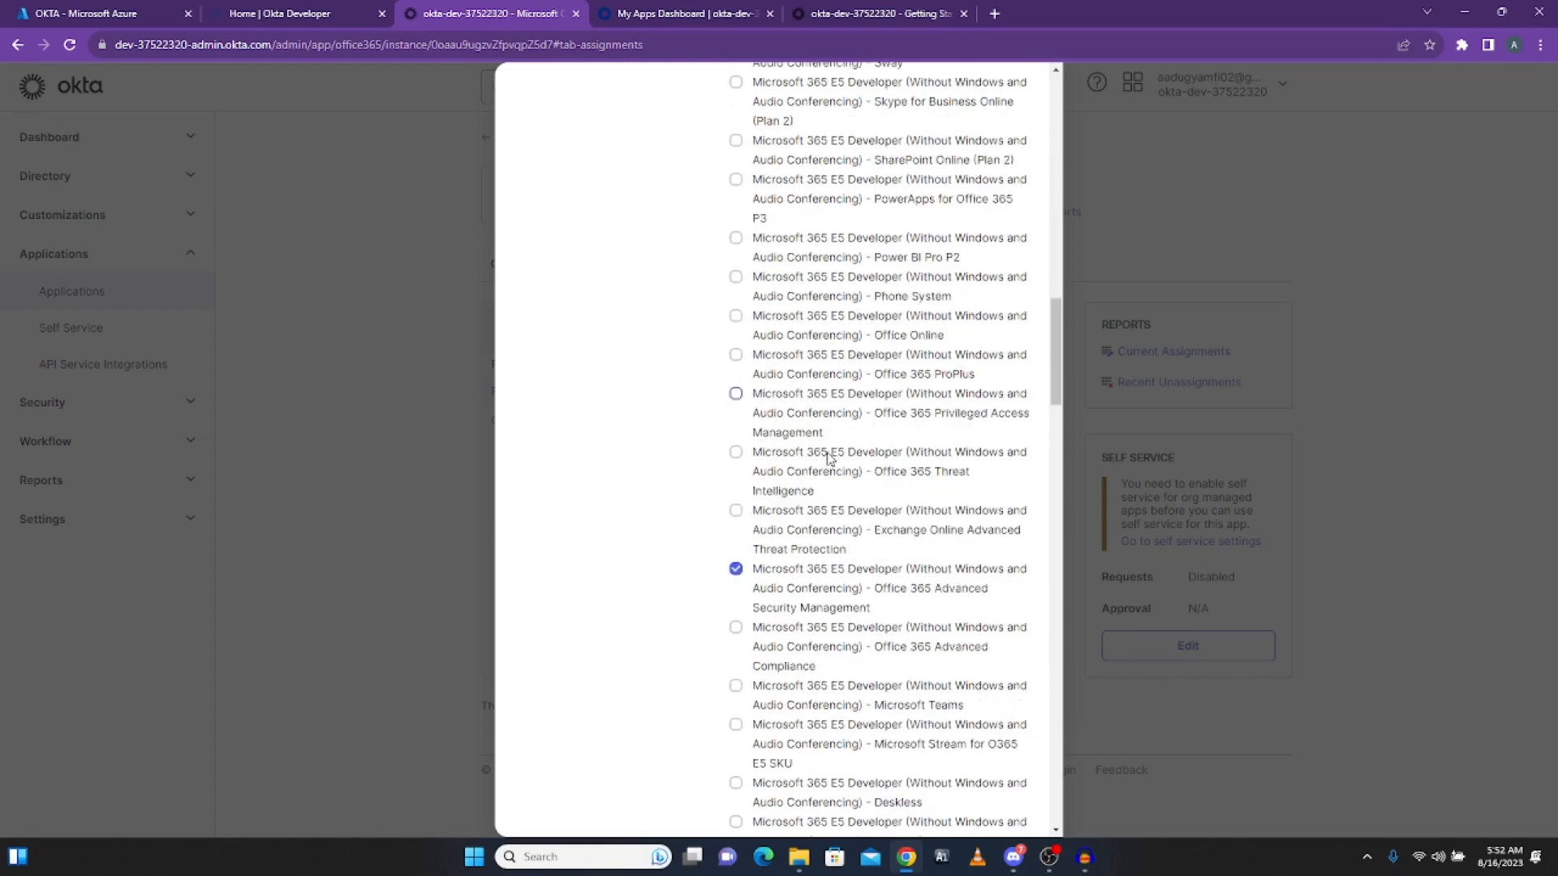
pyautogui.scroll(-12, 828, 459)
pyautogui.scroll(4, 803, 403)
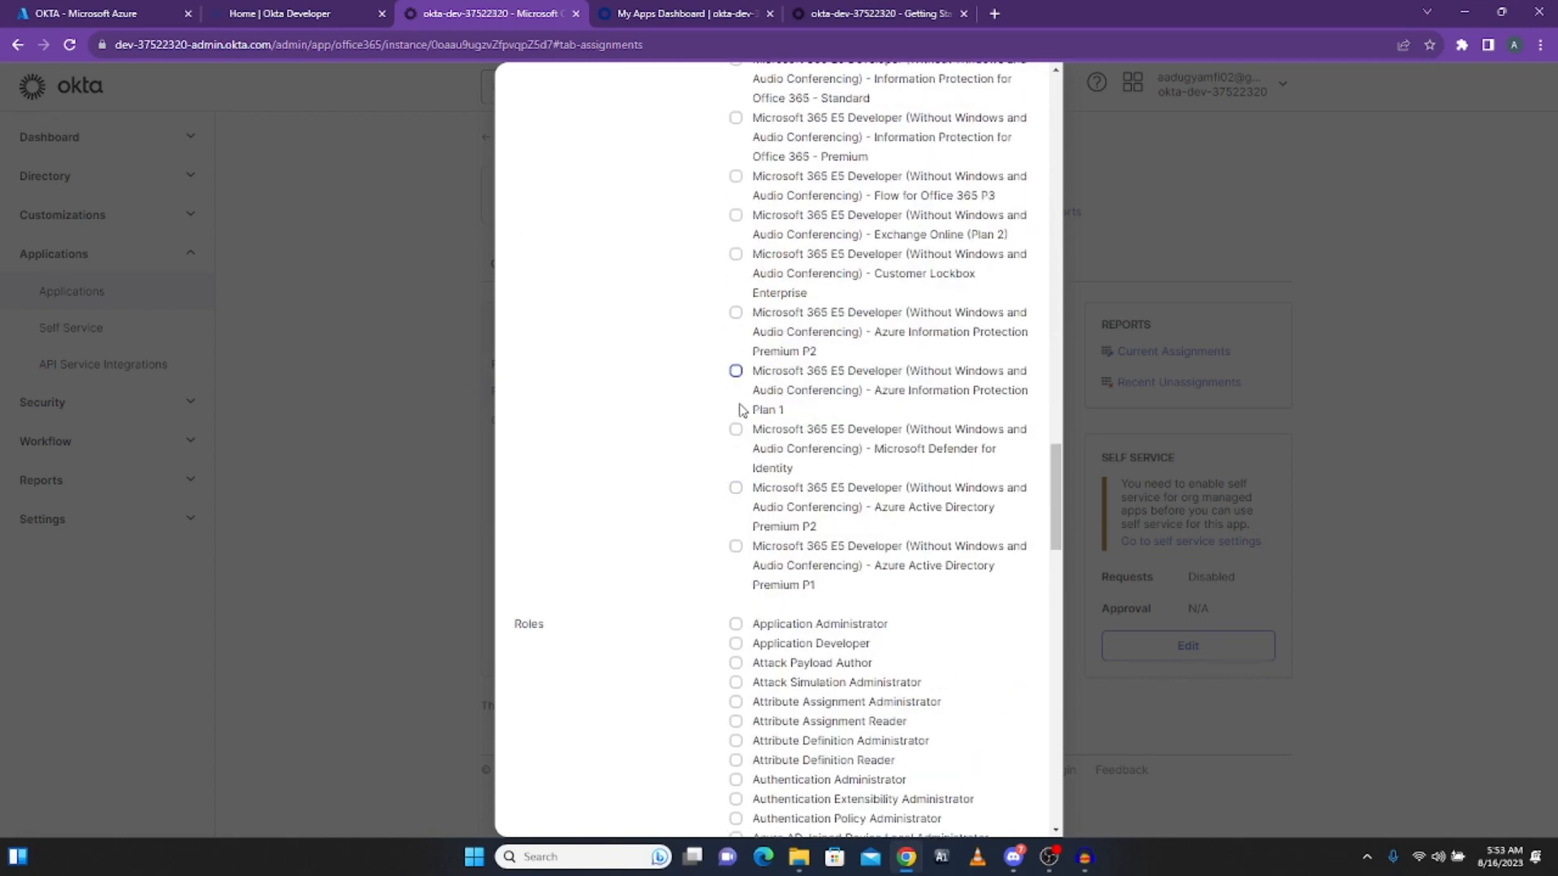
# Step: Add AIP Premium P2, AAD Premium P1 and P2, AIP Plan 1, Exchange Online (Plan 2), Customer Lockbox licences
pyautogui.click(736, 313)
pyautogui.click(736, 547)
pyautogui.click(736, 489)
pyautogui.click(736, 371)
pyautogui.scroll(3, 839, 465)
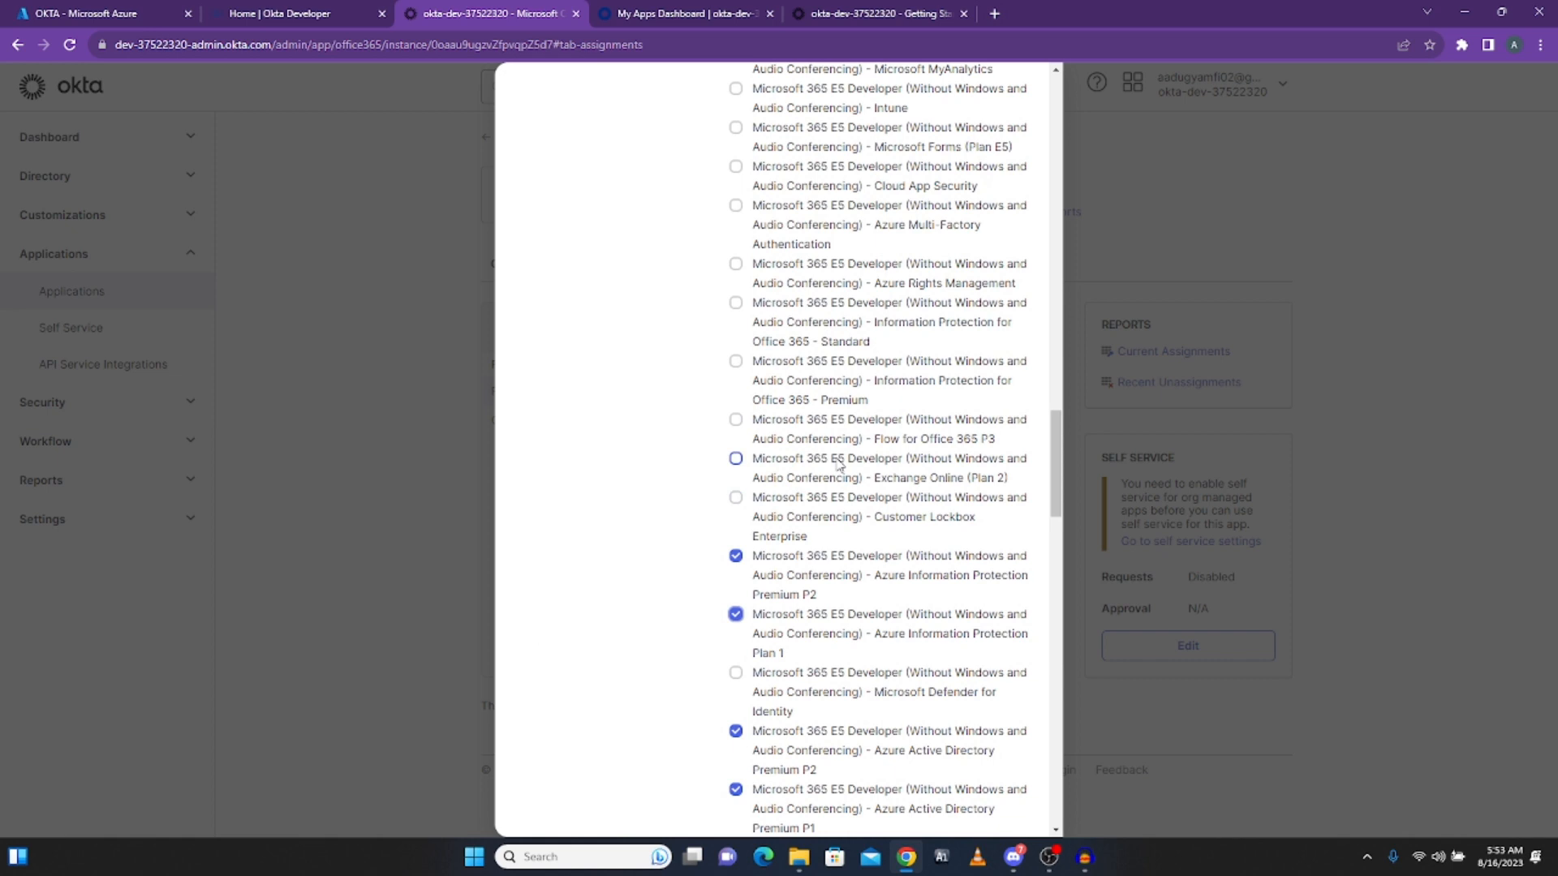
pyautogui.click(736, 459)
pyautogui.click(736, 497)
pyautogui.scroll(-1, 836, 507)
pyautogui.scroll(-3, 834, 508)
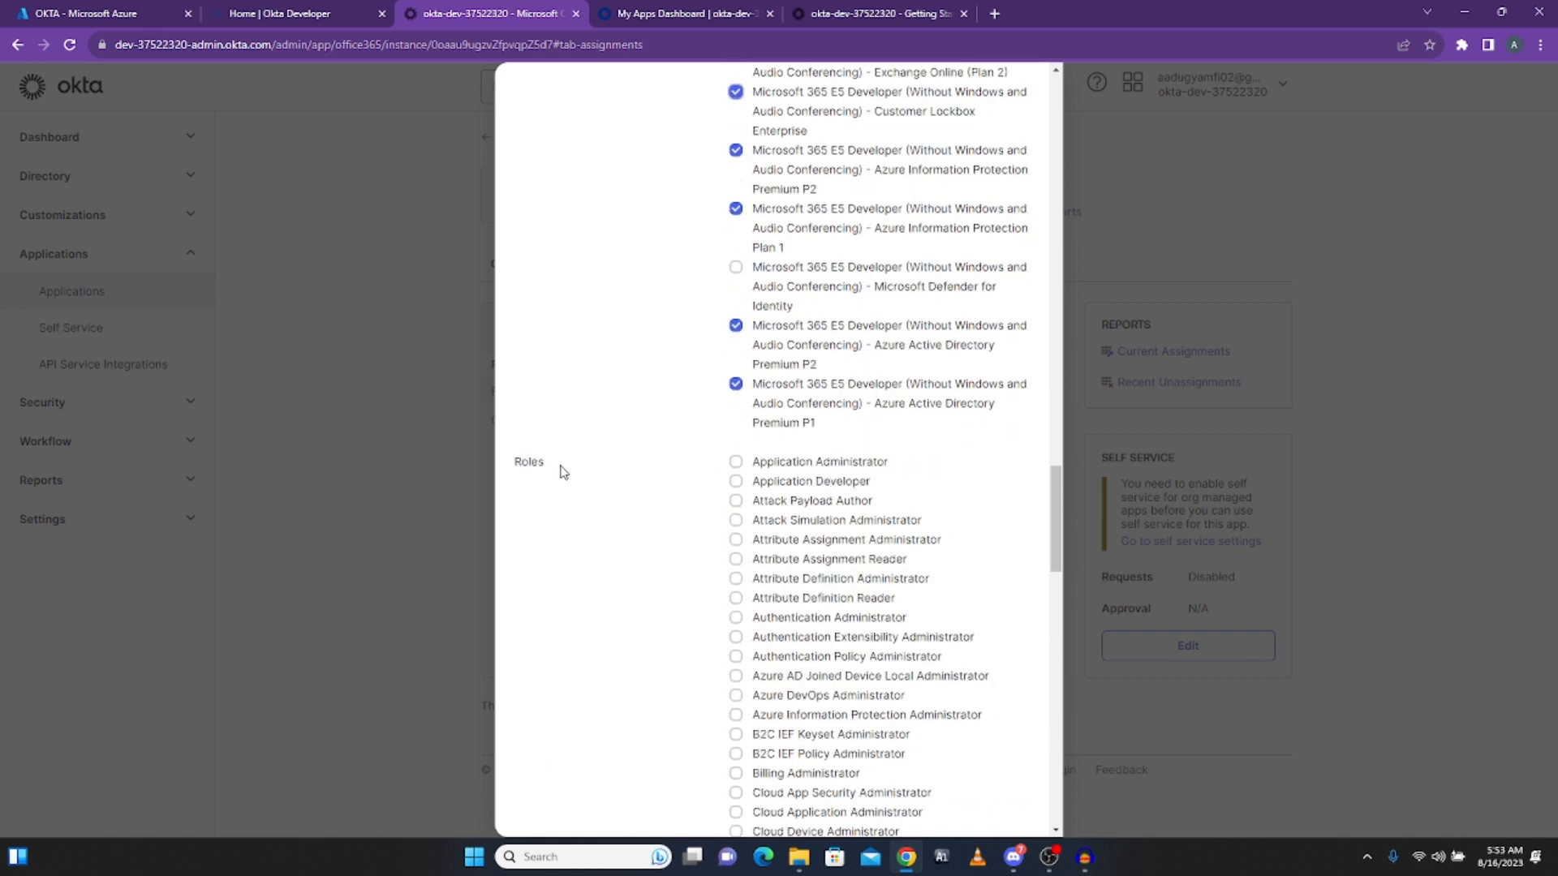
pyautogui.scroll(-2, 549, 364)
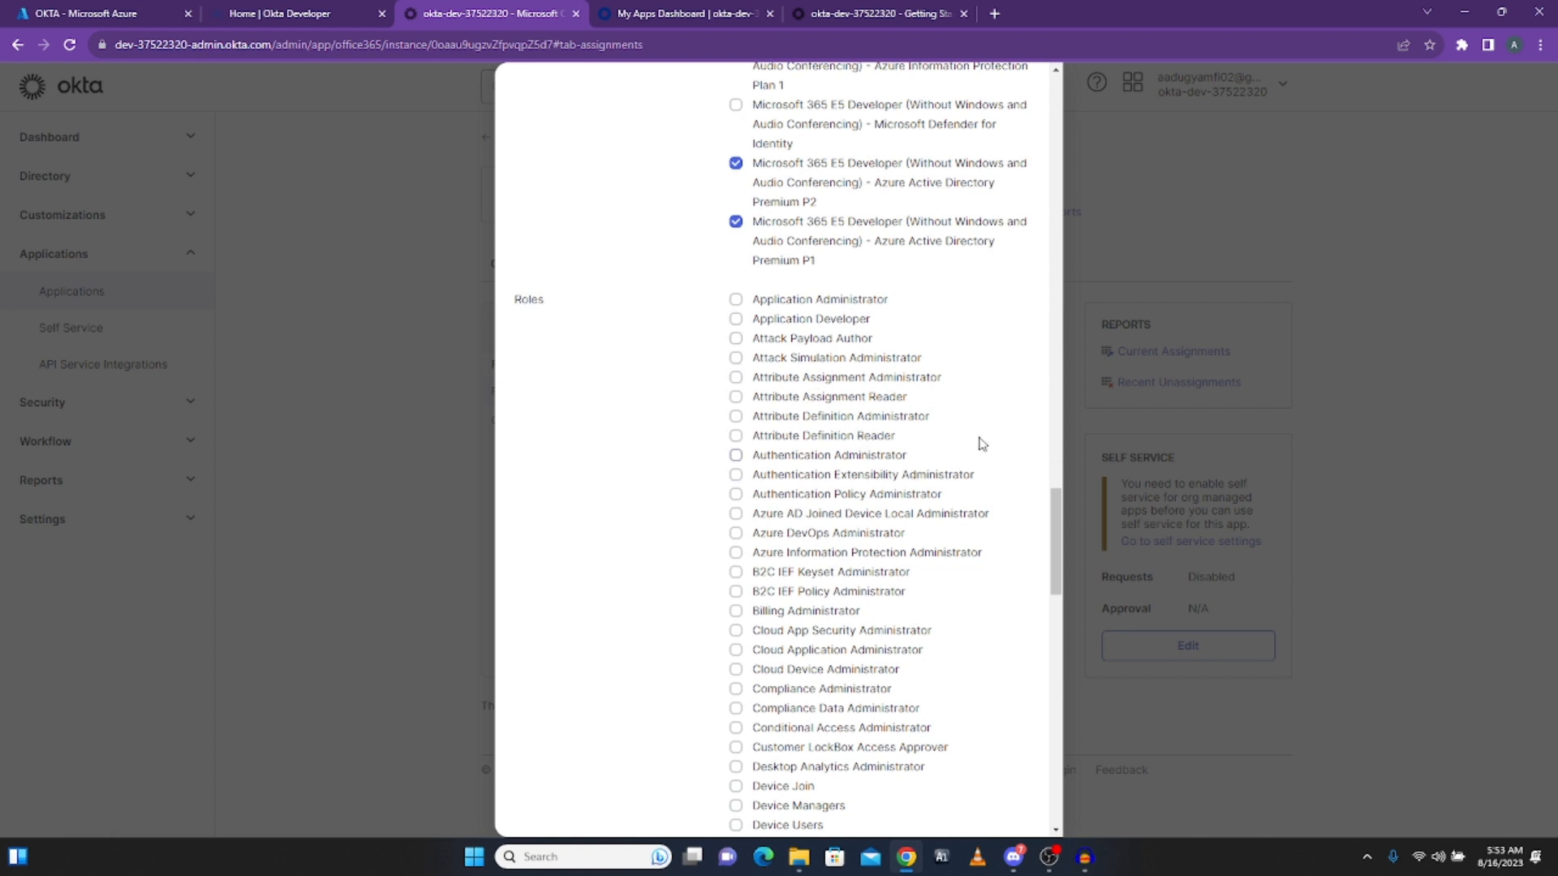
# Step: Grant the Azure DevOps, Azure Information Protection, and Helpdesk Administrator roles plus Global Reader and Guest Inviter
pyautogui.click(736, 534)
pyautogui.click(735, 555)
pyautogui.scroll(-4, 786, 598)
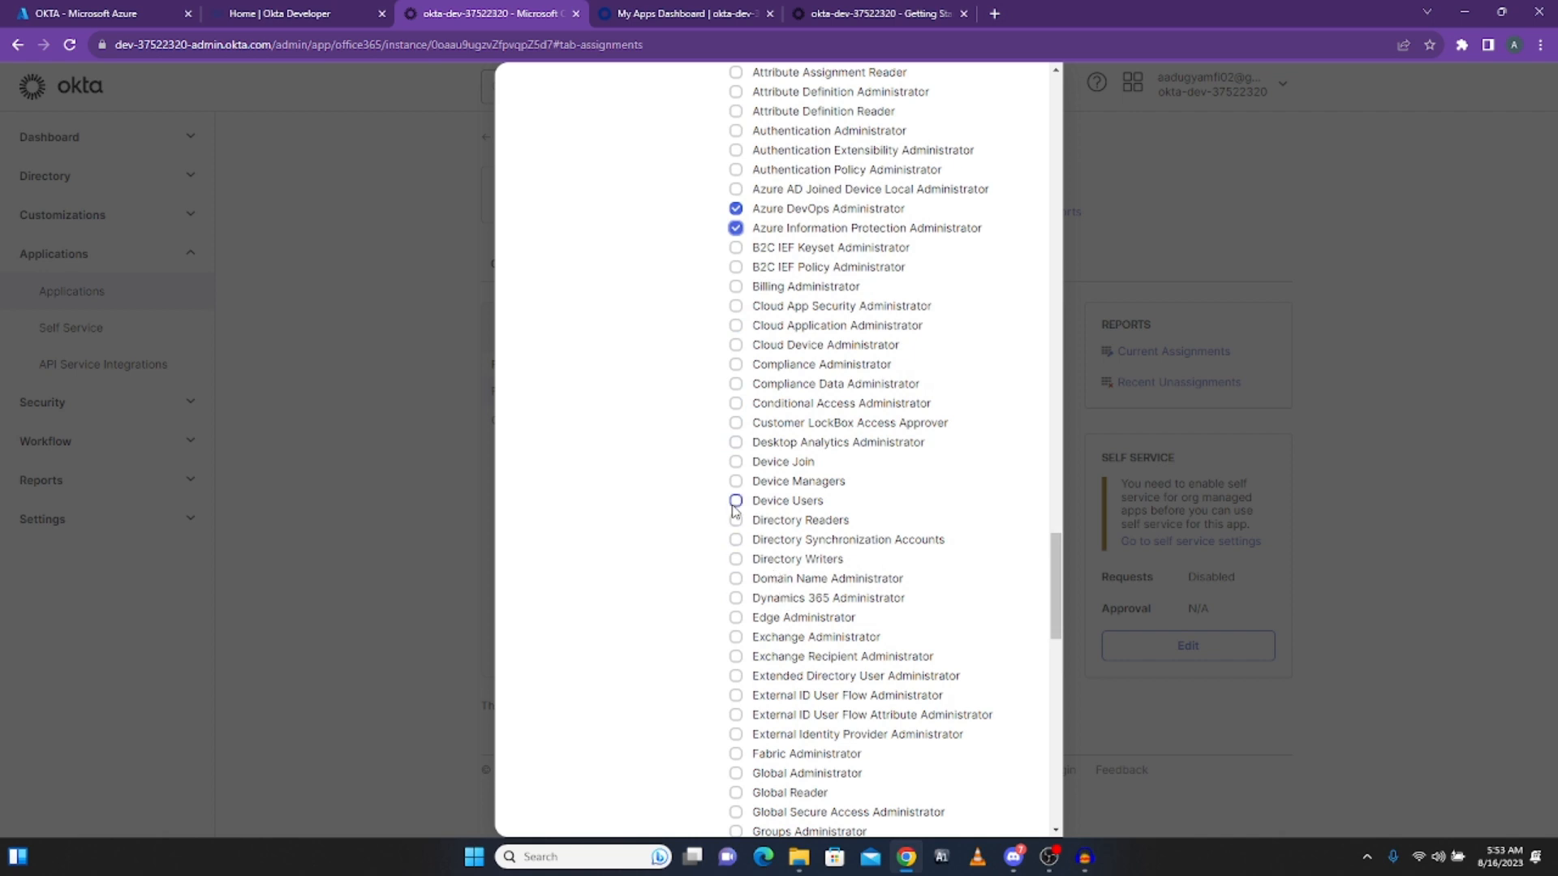
pyautogui.scroll(-3, 735, 507)
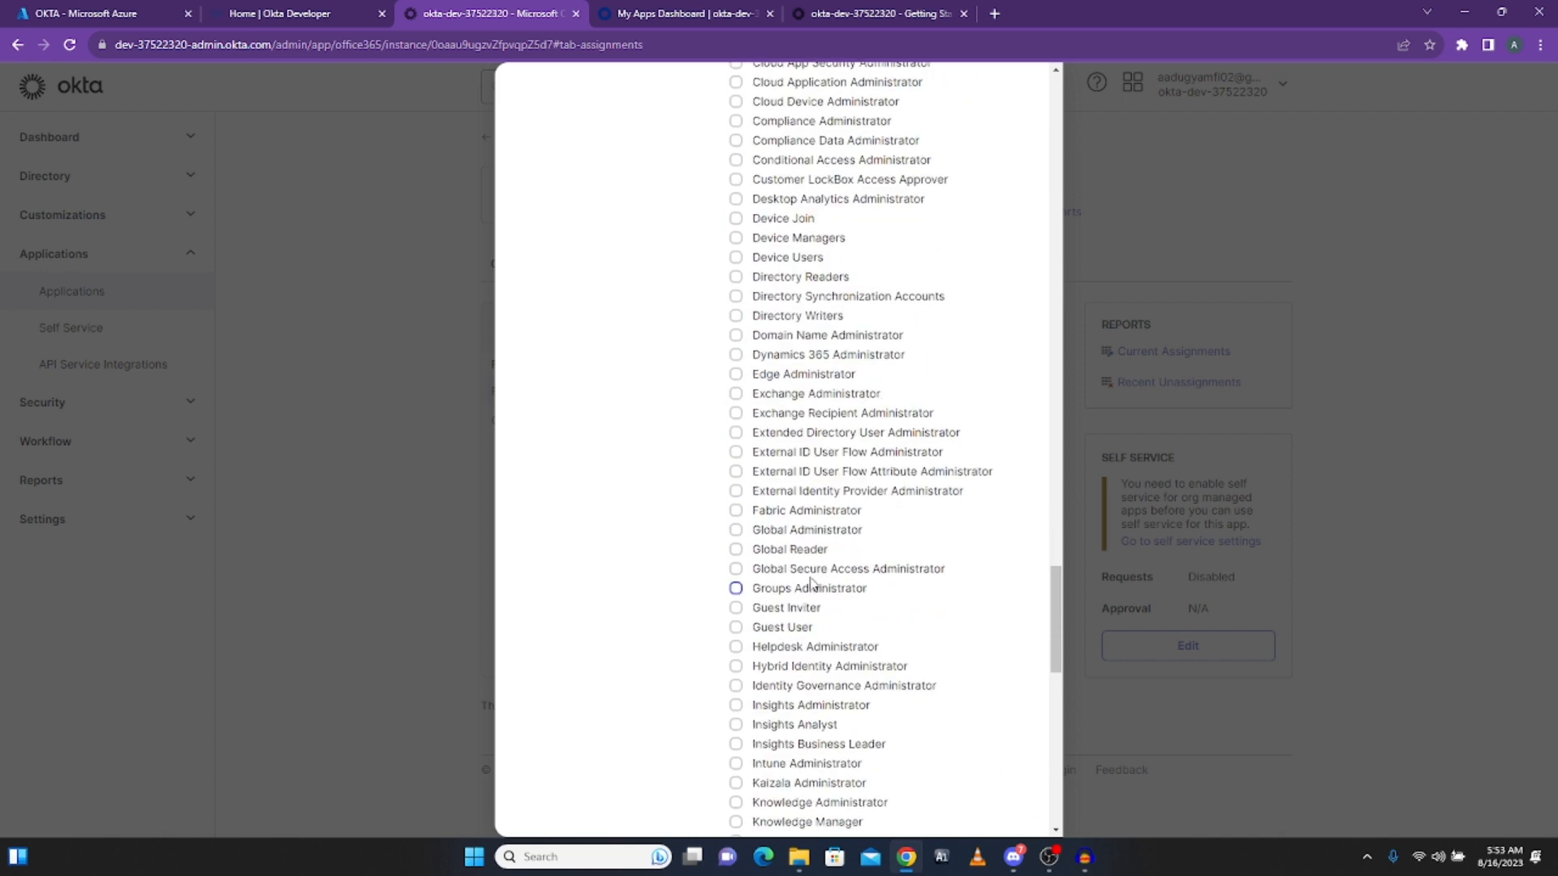
pyautogui.click(736, 552)
pyautogui.click(736, 609)
pyautogui.click(736, 647)
pyautogui.scroll(-1, 735, 667)
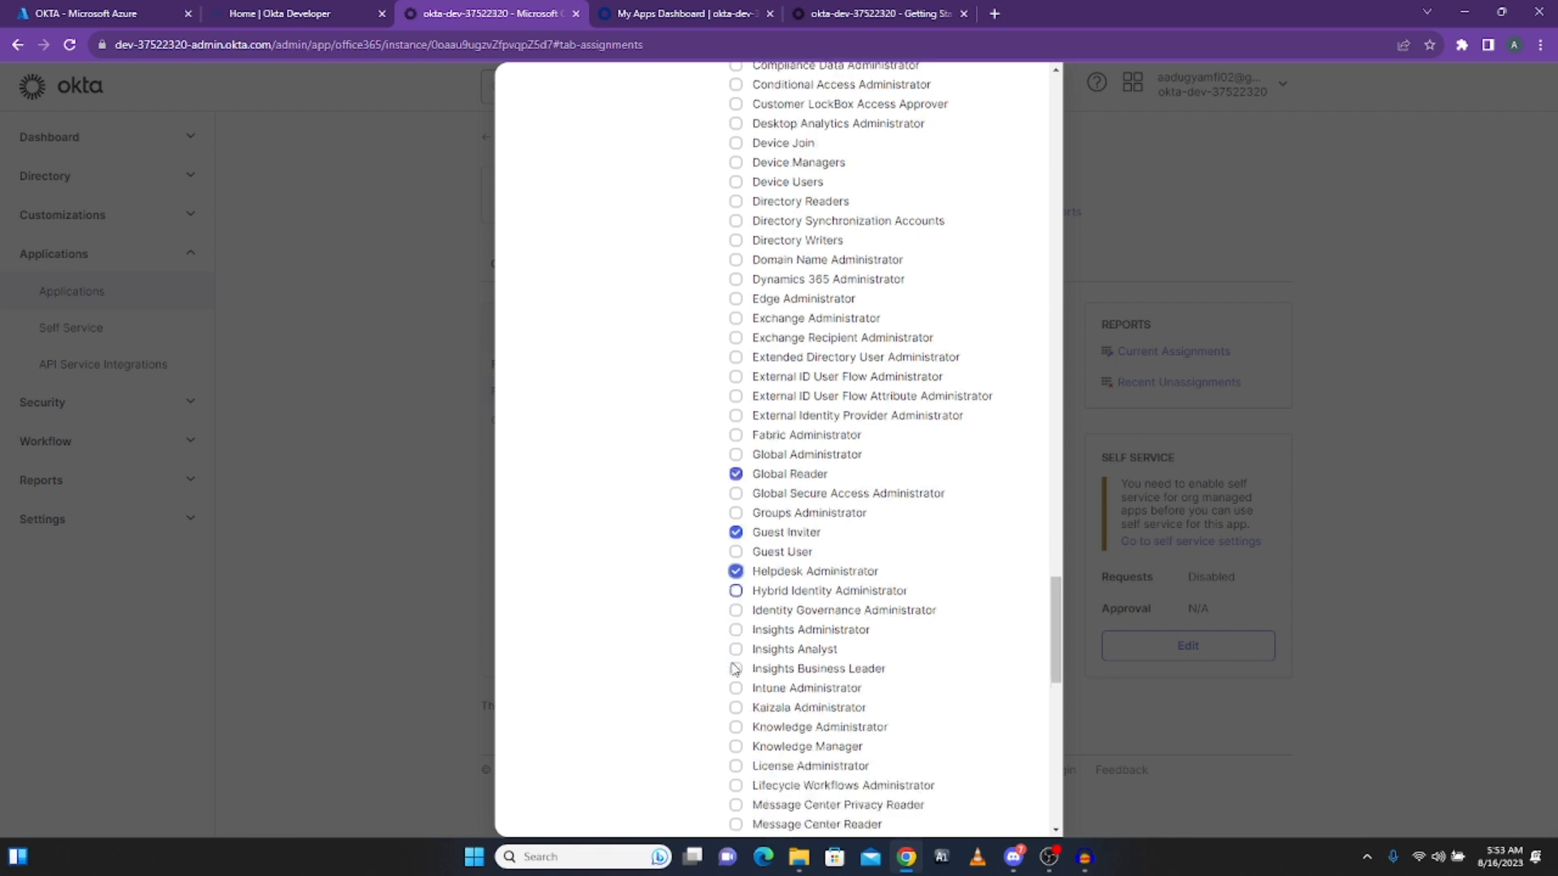
pyautogui.scroll(-1, 735, 667)
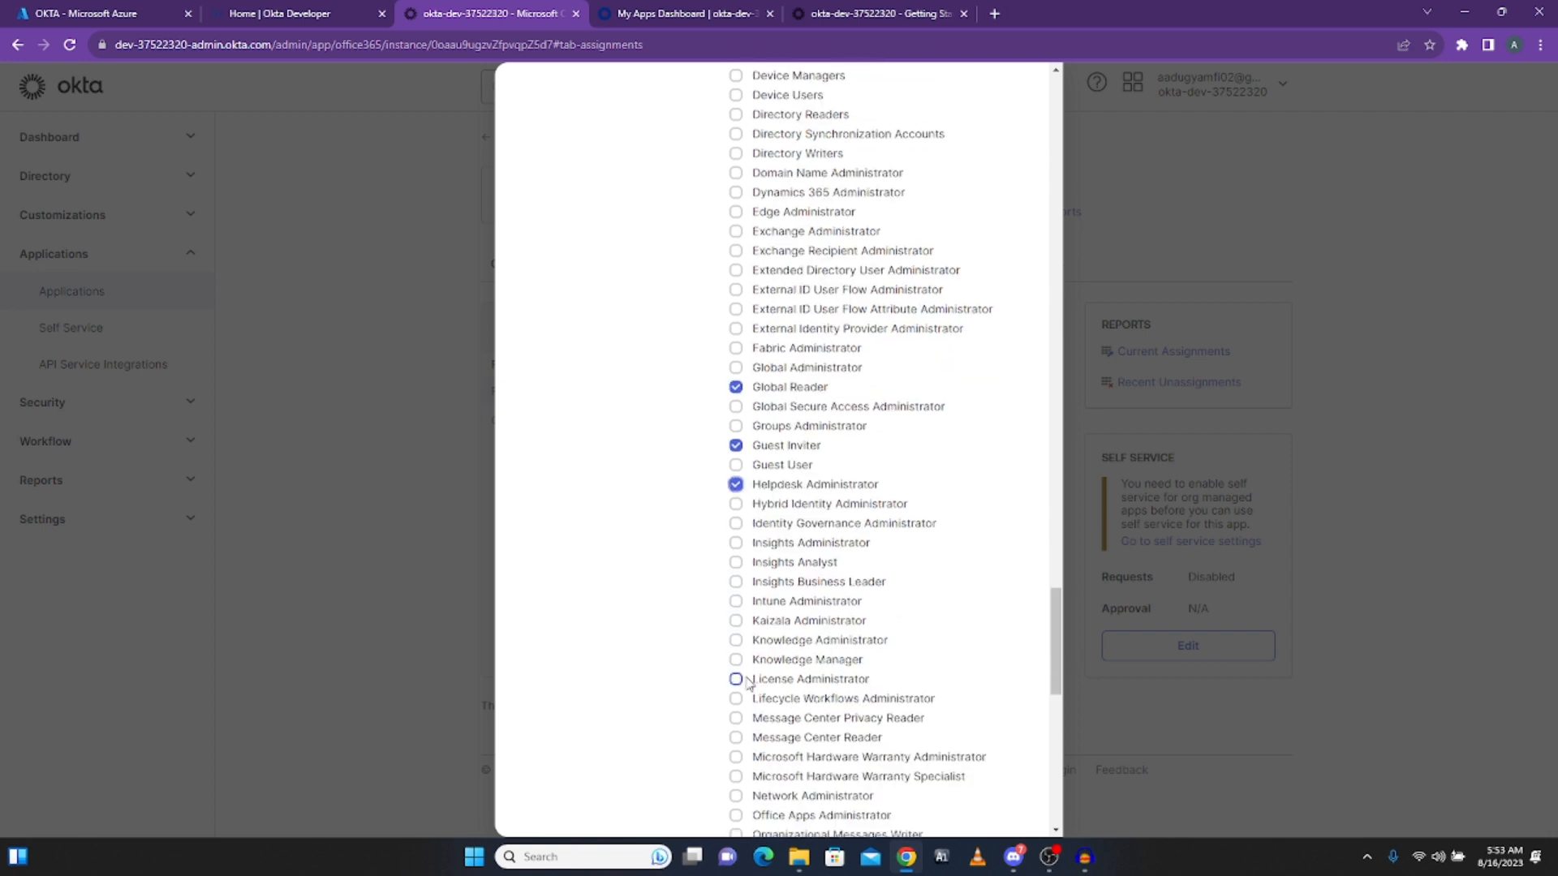
# Step: Untick License Administrator, grant Knowledge and Teams Administrator roles, then save and switch to Azure
pyautogui.click(735, 680)
pyautogui.click(736, 641)
pyautogui.scroll(-5, 736, 649)
pyautogui.scroll(-3, 736, 656)
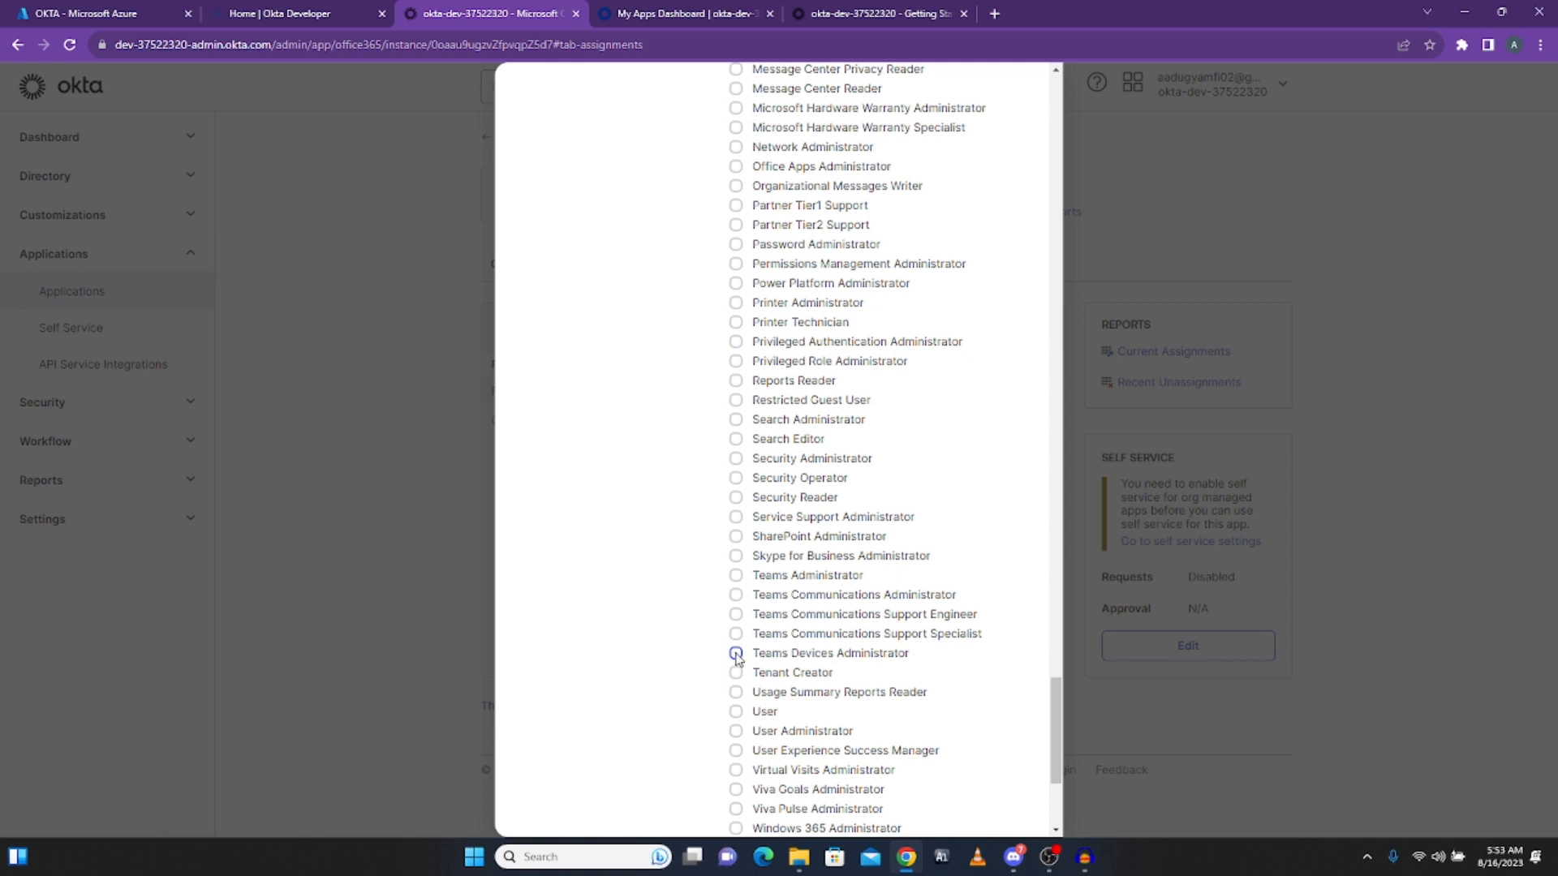
pyautogui.click(736, 575)
pyautogui.scroll(-4, 734, 577)
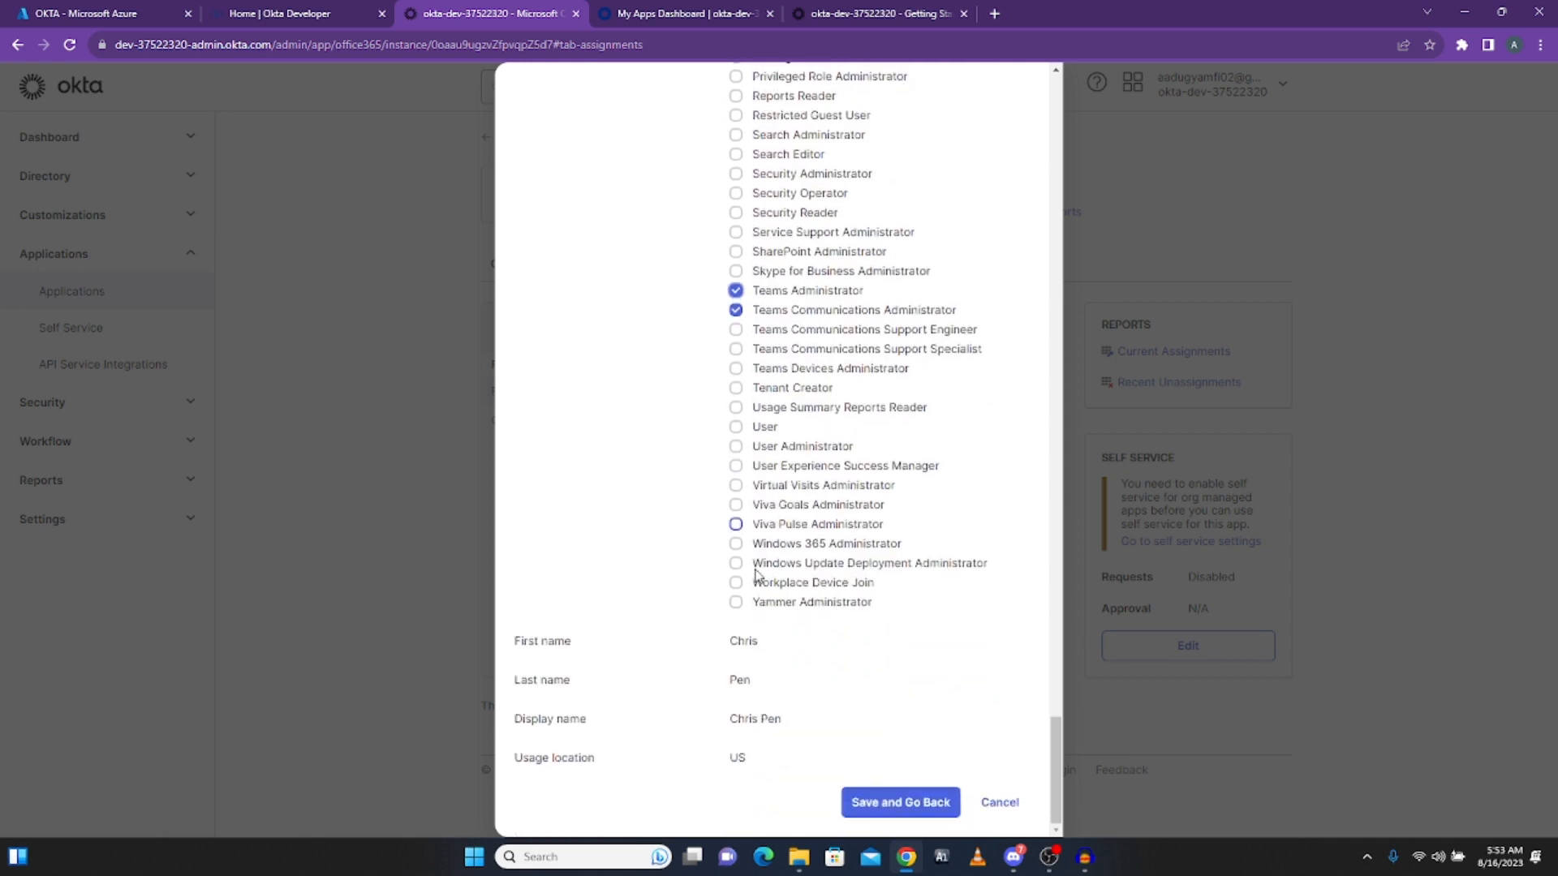
pyautogui.click(891, 811)
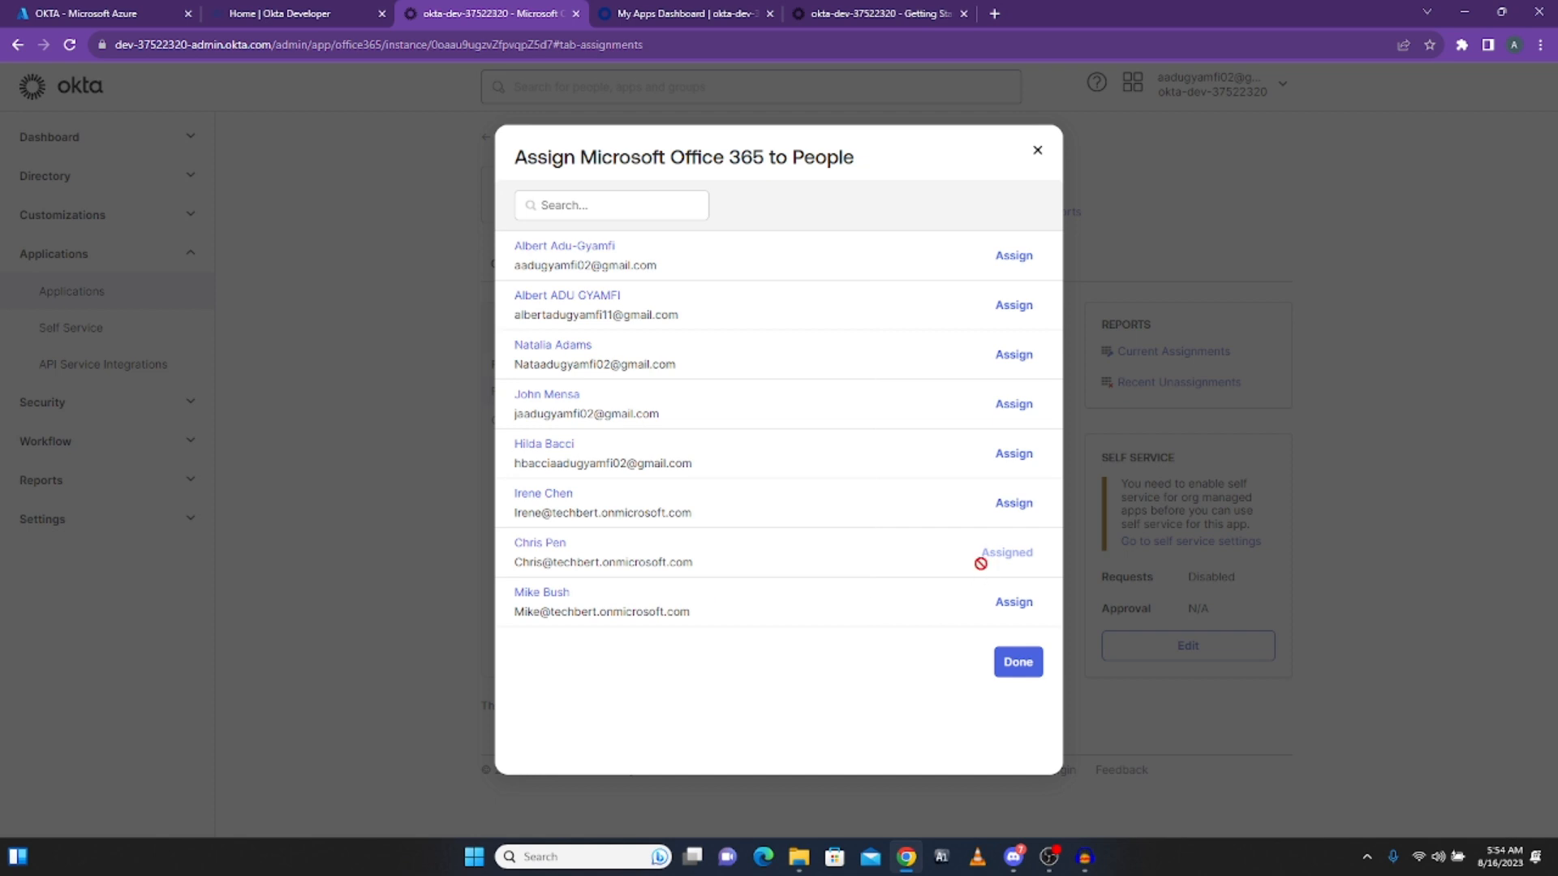
pyautogui.click(41, 16)
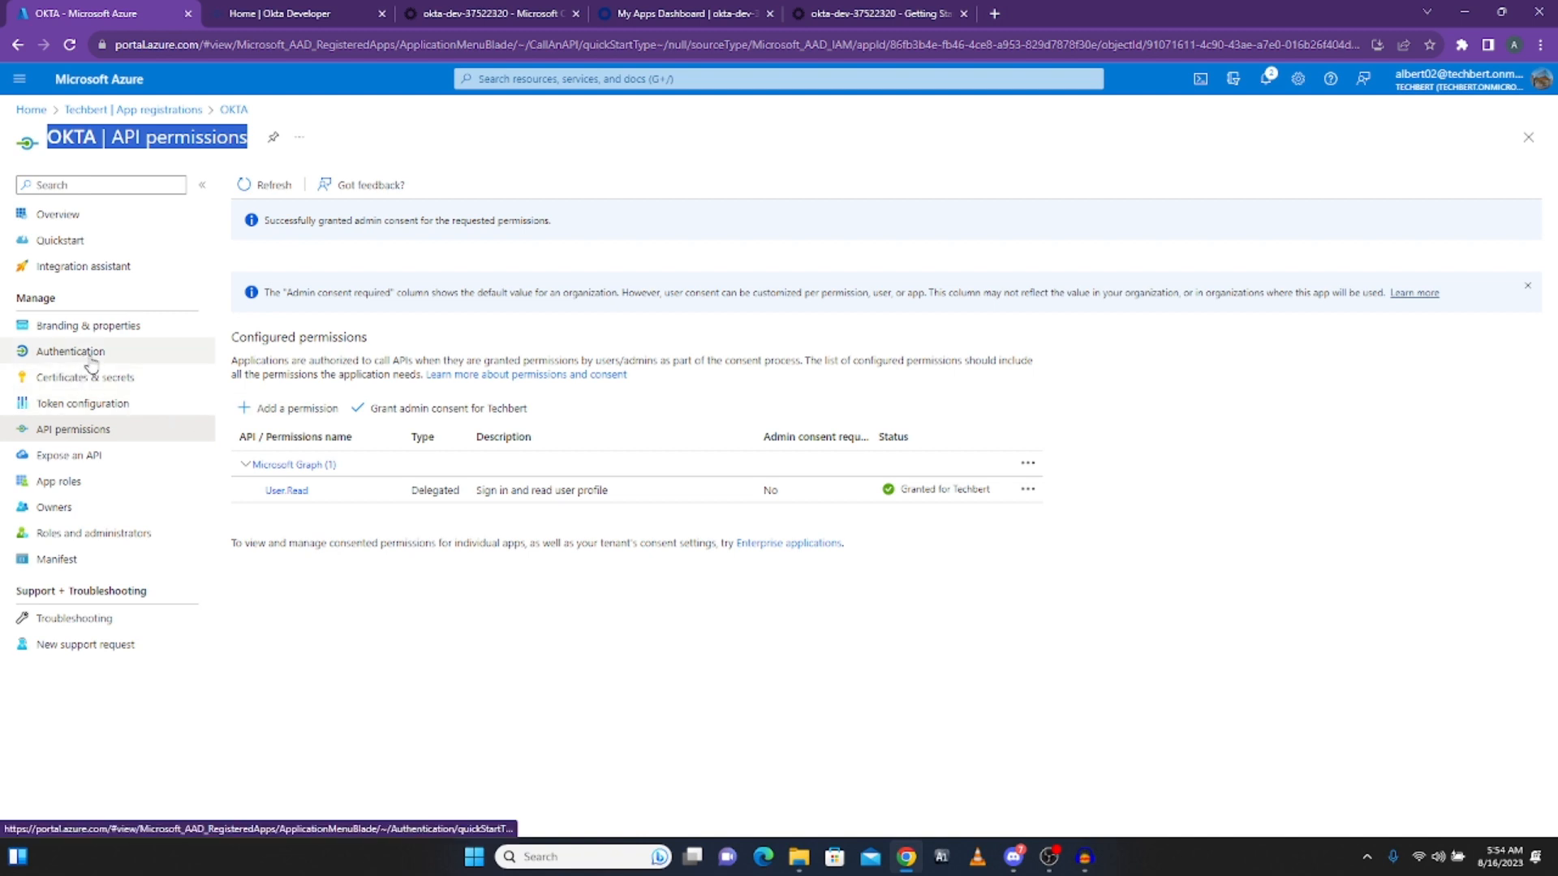
# Step: In Azure Active Directory Users, start creating a new internal user
pyautogui.click(32, 111)
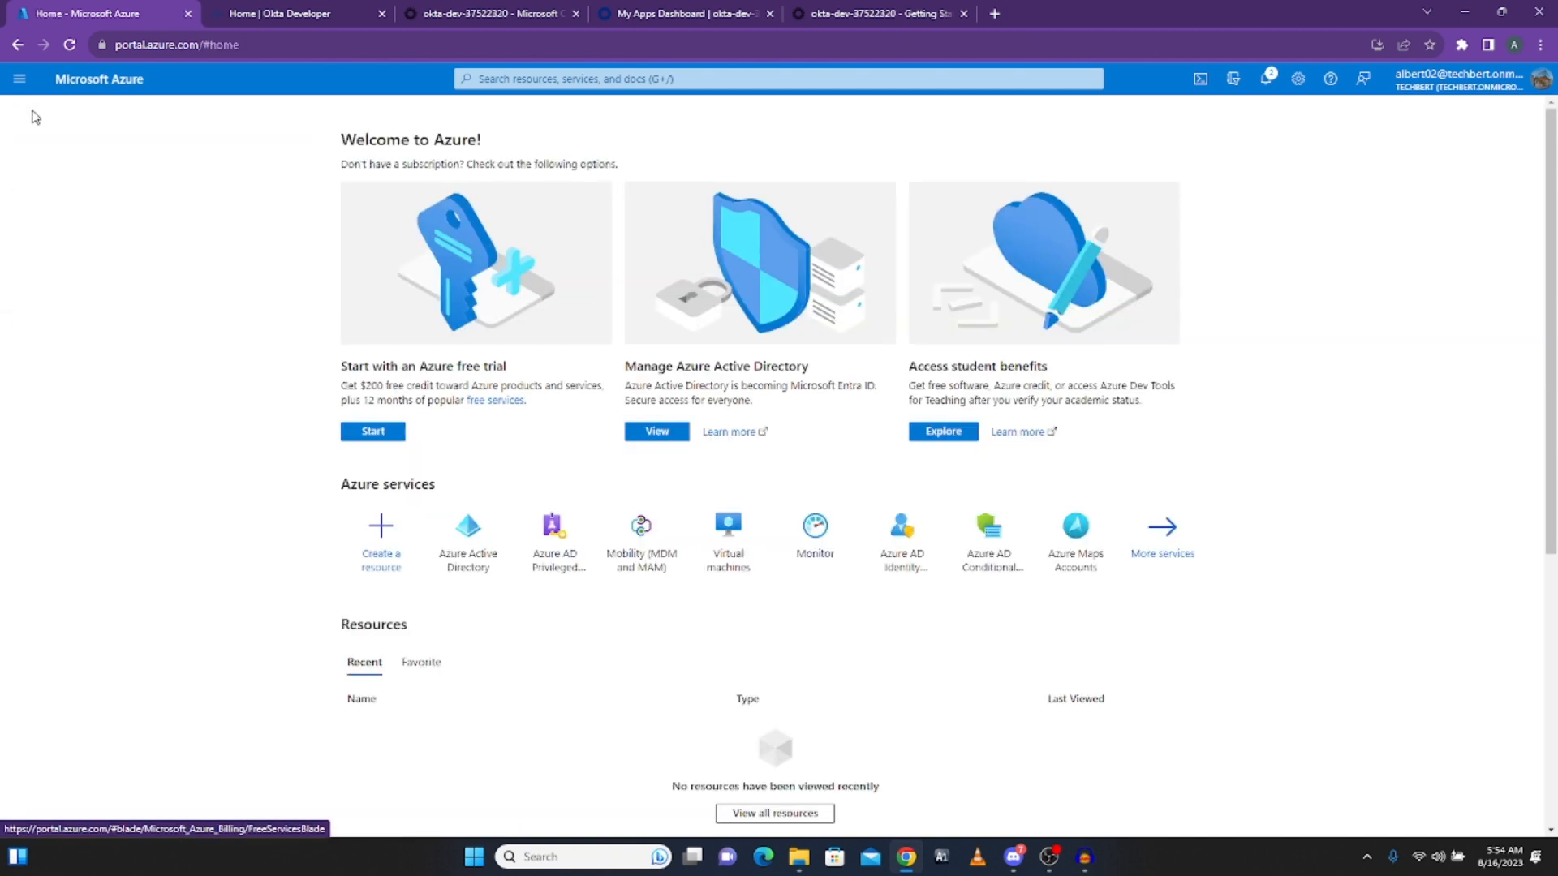
pyautogui.click(486, 573)
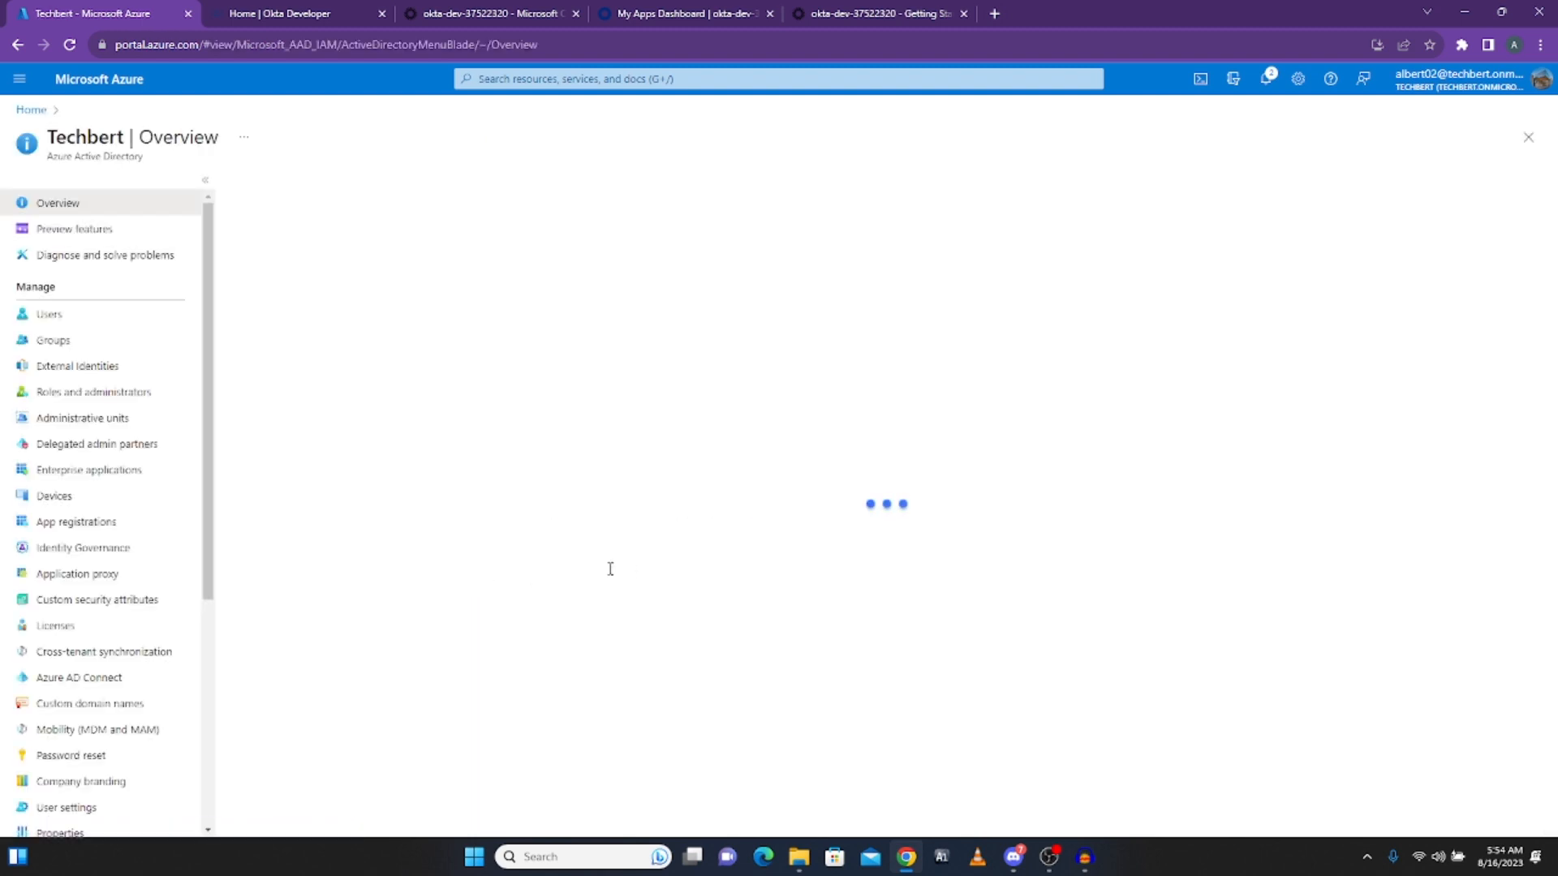
pyautogui.scroll(-2, 44, 314)
pyautogui.scroll(2, 44, 315)
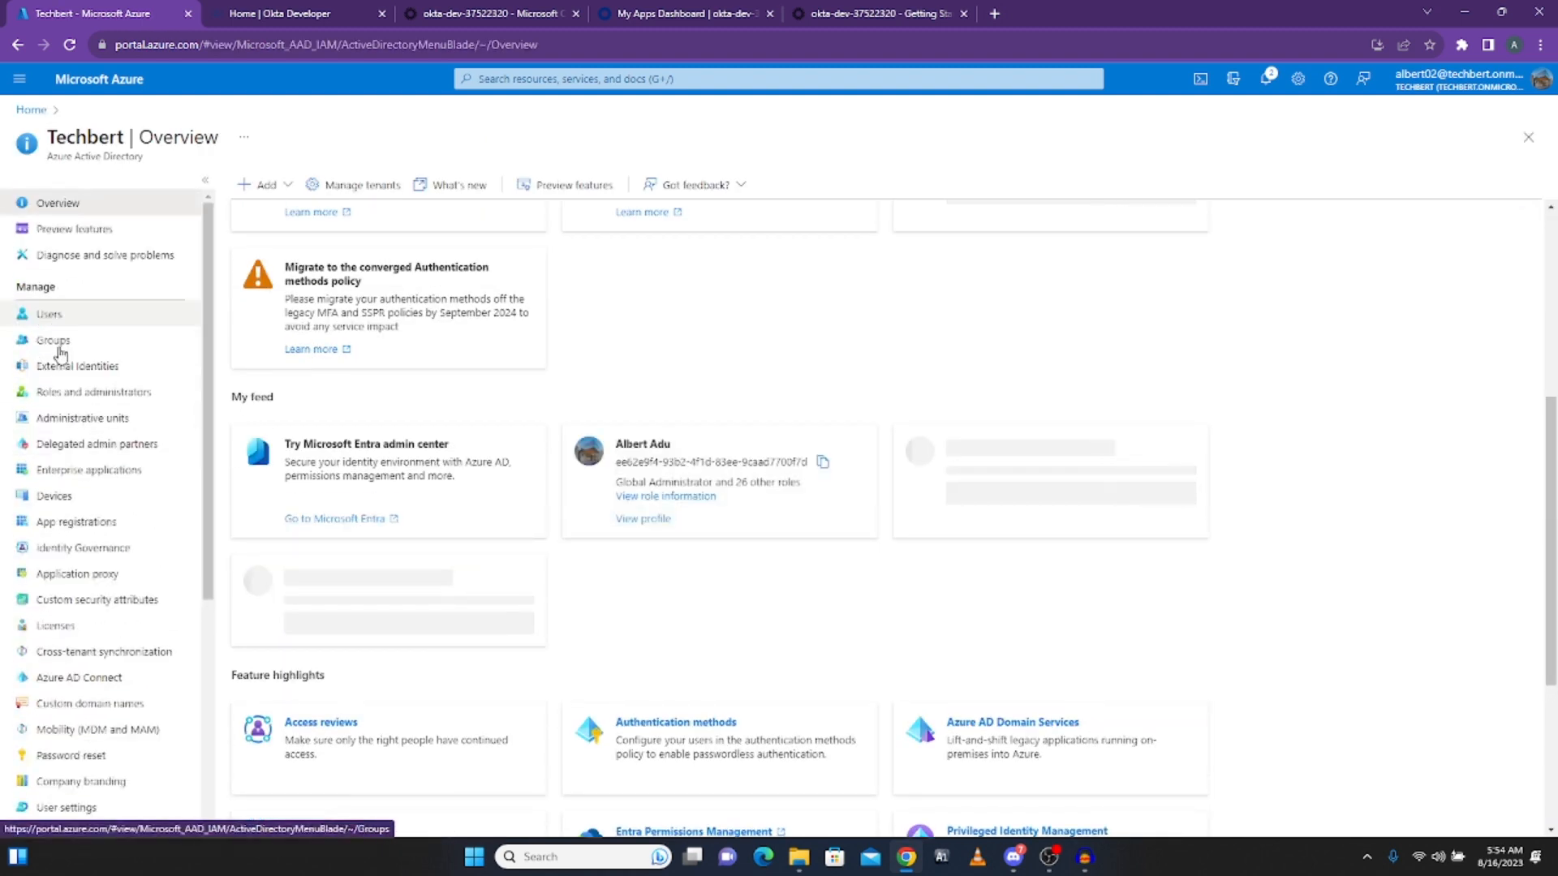
pyautogui.click(54, 323)
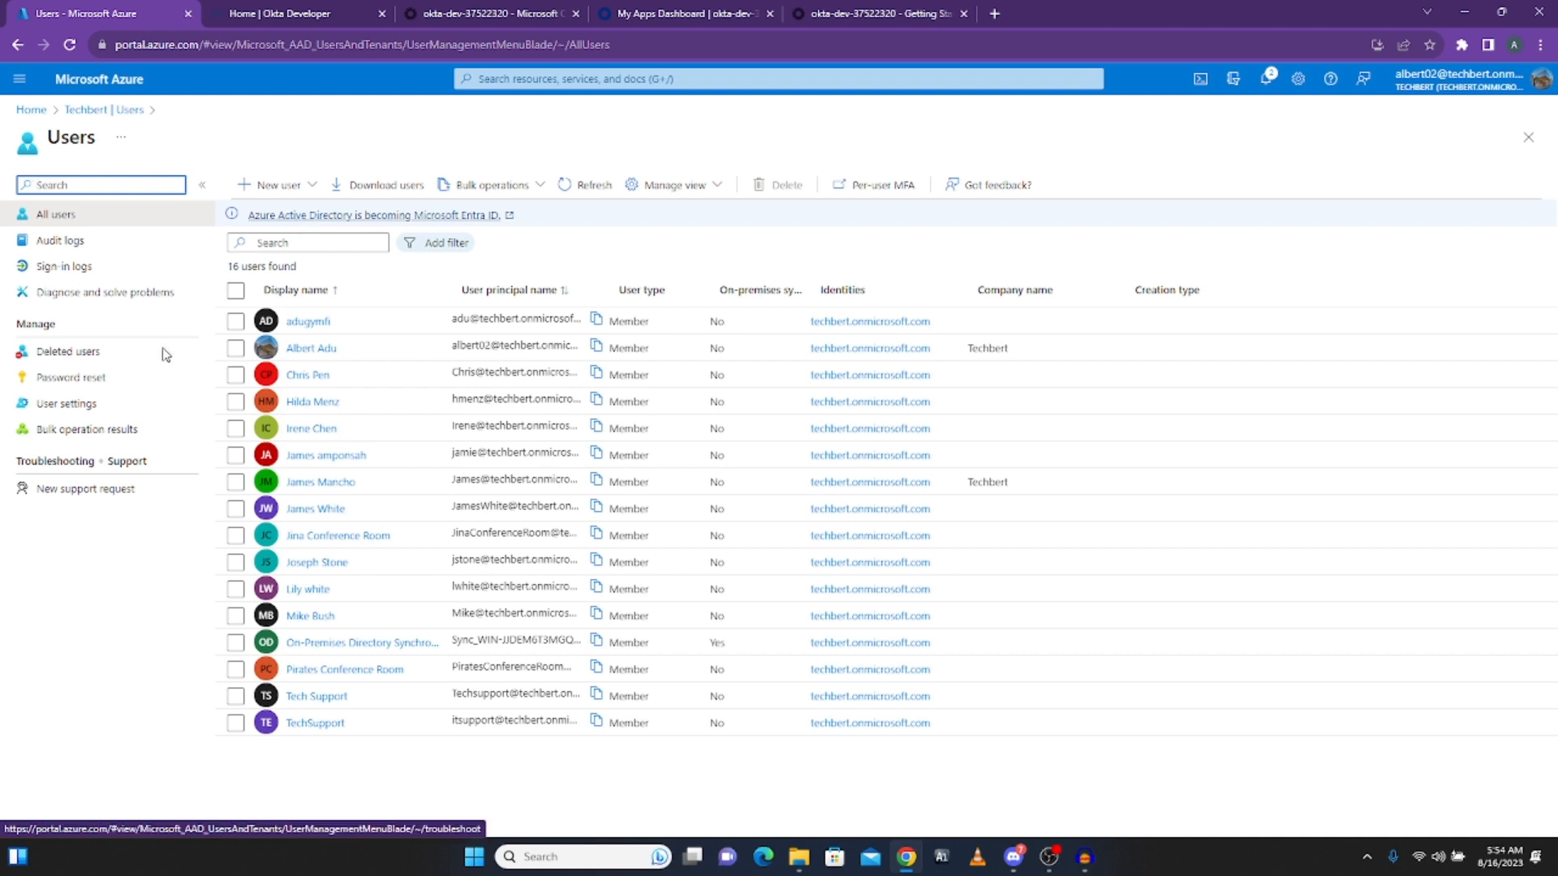
pyautogui.click(310, 195)
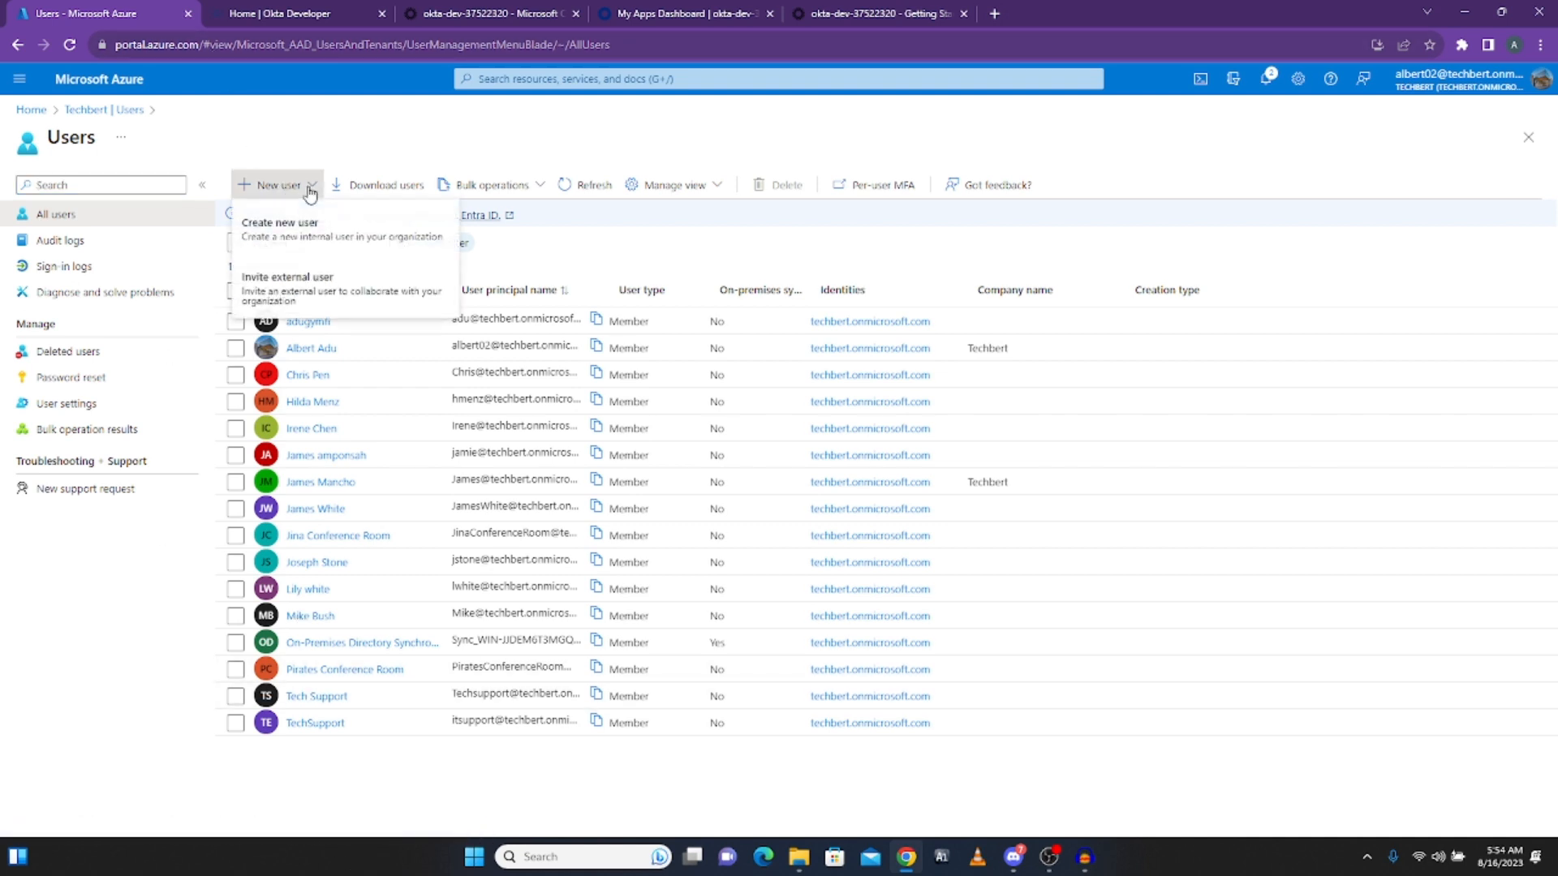
pyautogui.click(288, 235)
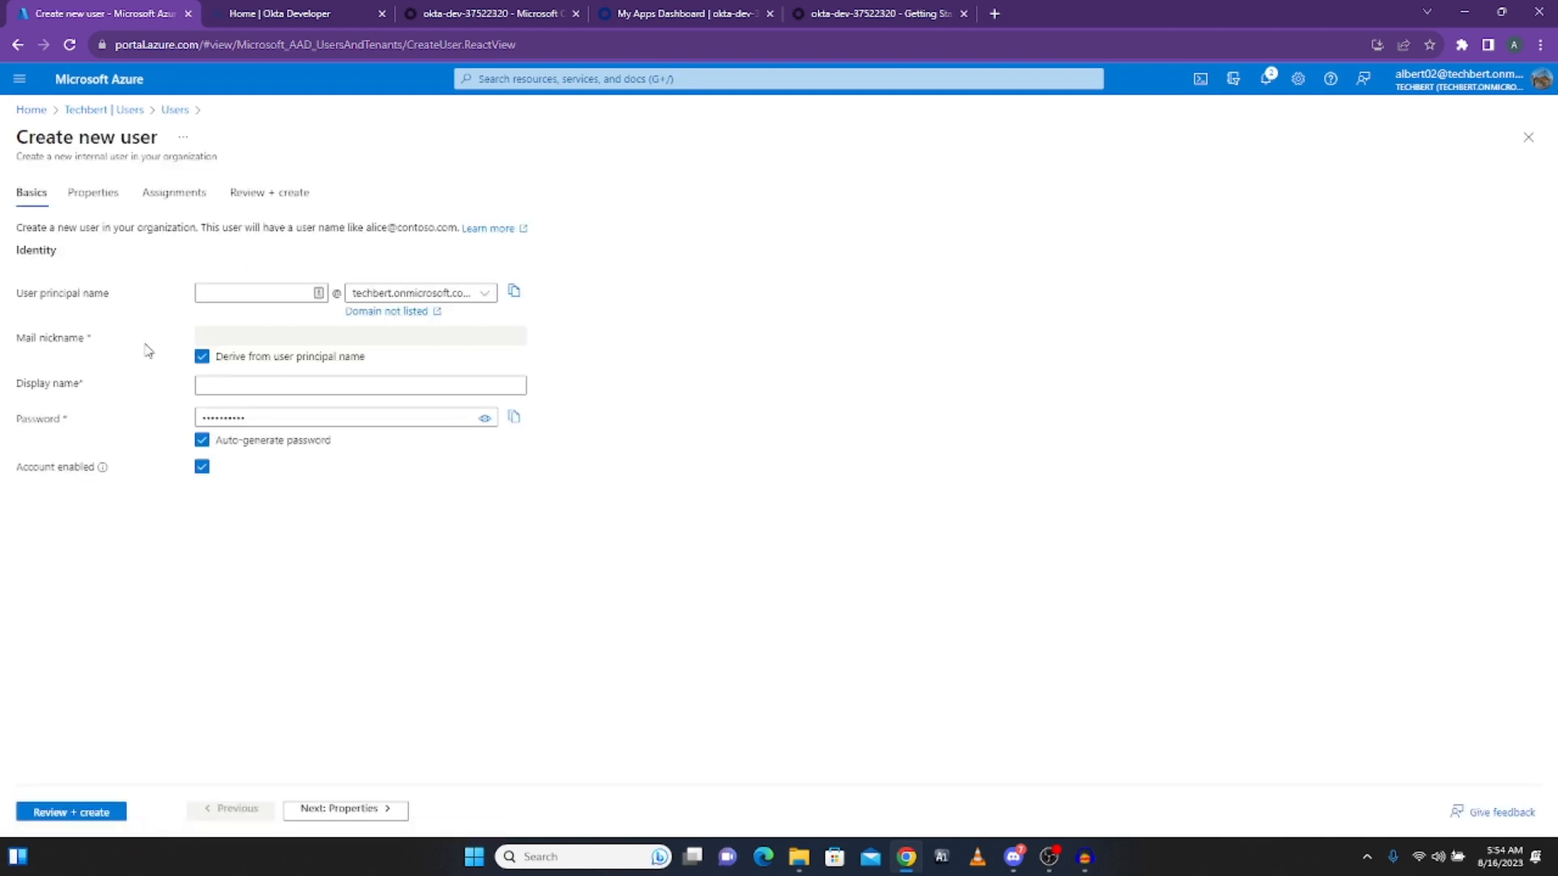
# Step: Browse the new user's assignable directory roles, skipping the administrative unit picker, then return to Okta
pyautogui.click(167, 197)
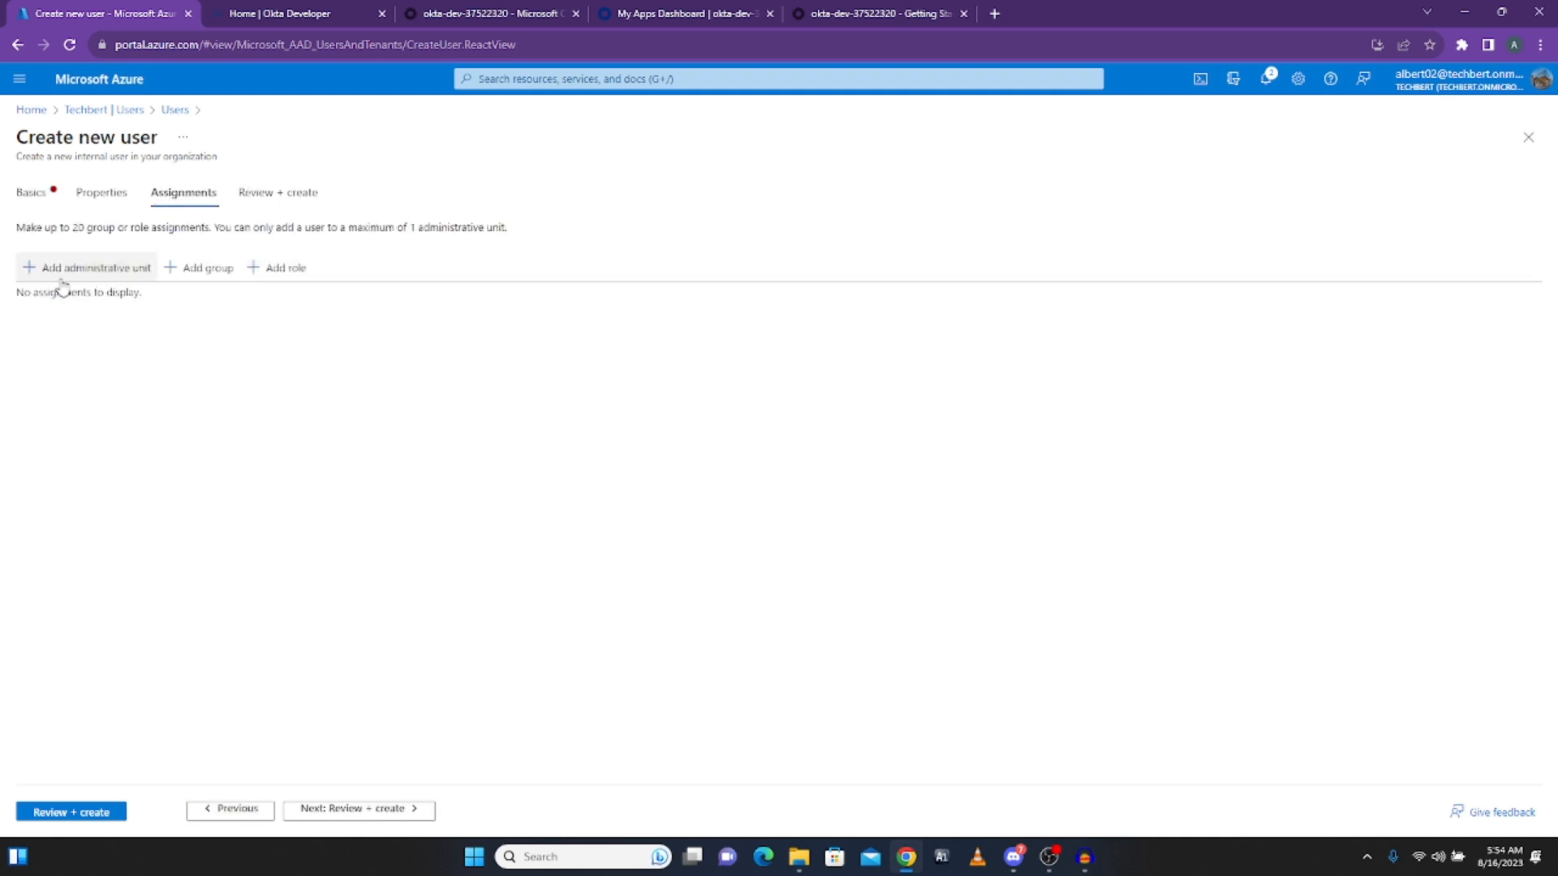
pyautogui.click(65, 274)
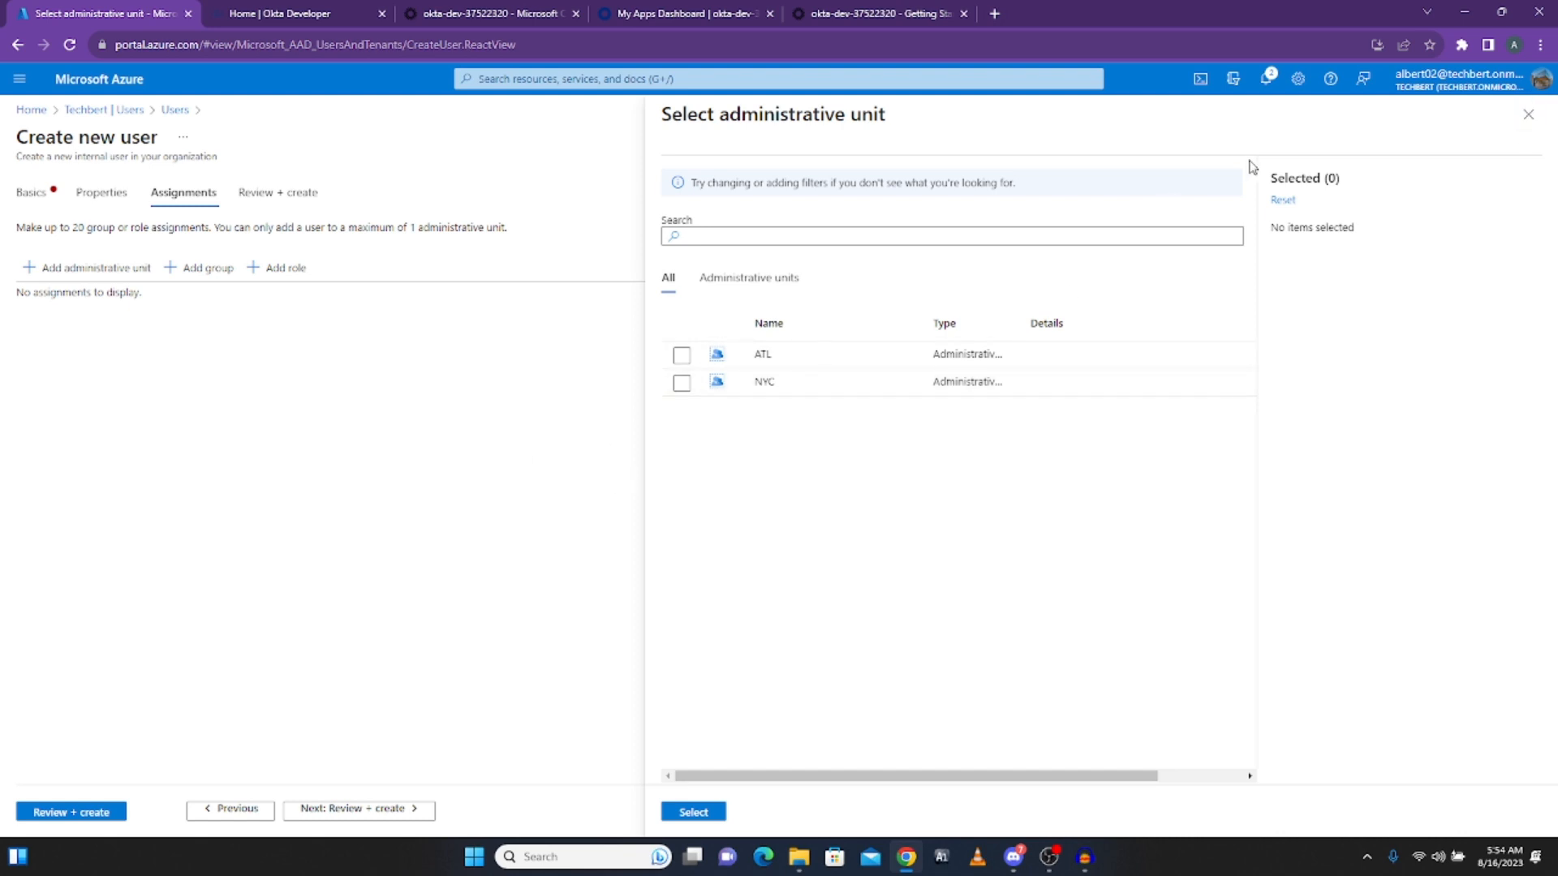
pyautogui.click(1528, 115)
pyautogui.click(283, 280)
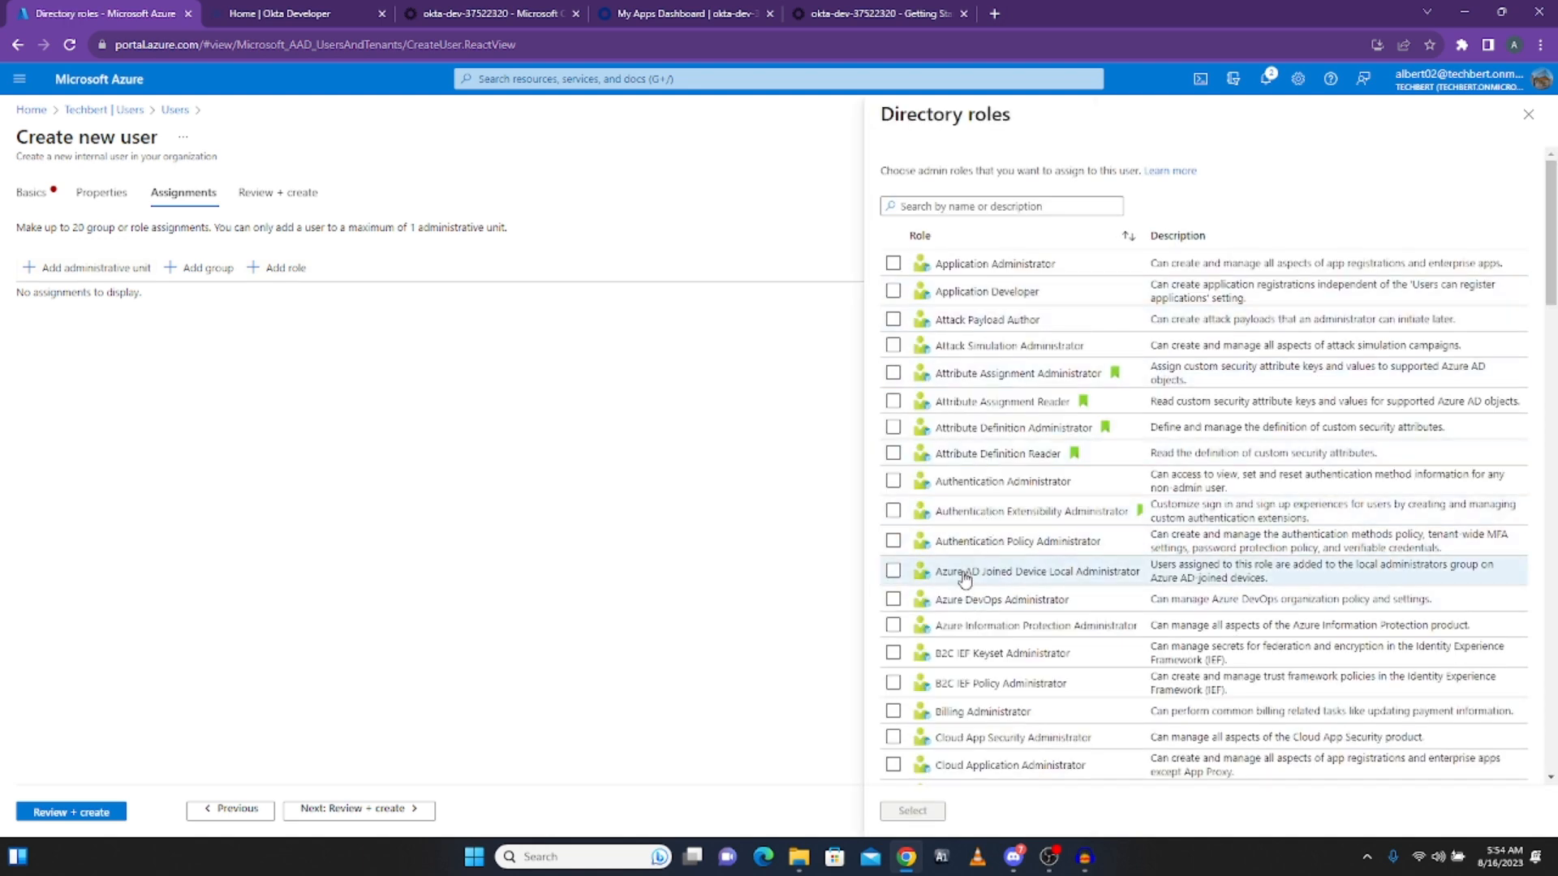
pyautogui.scroll(-3, 970, 576)
pyautogui.scroll(-1, 951, 593)
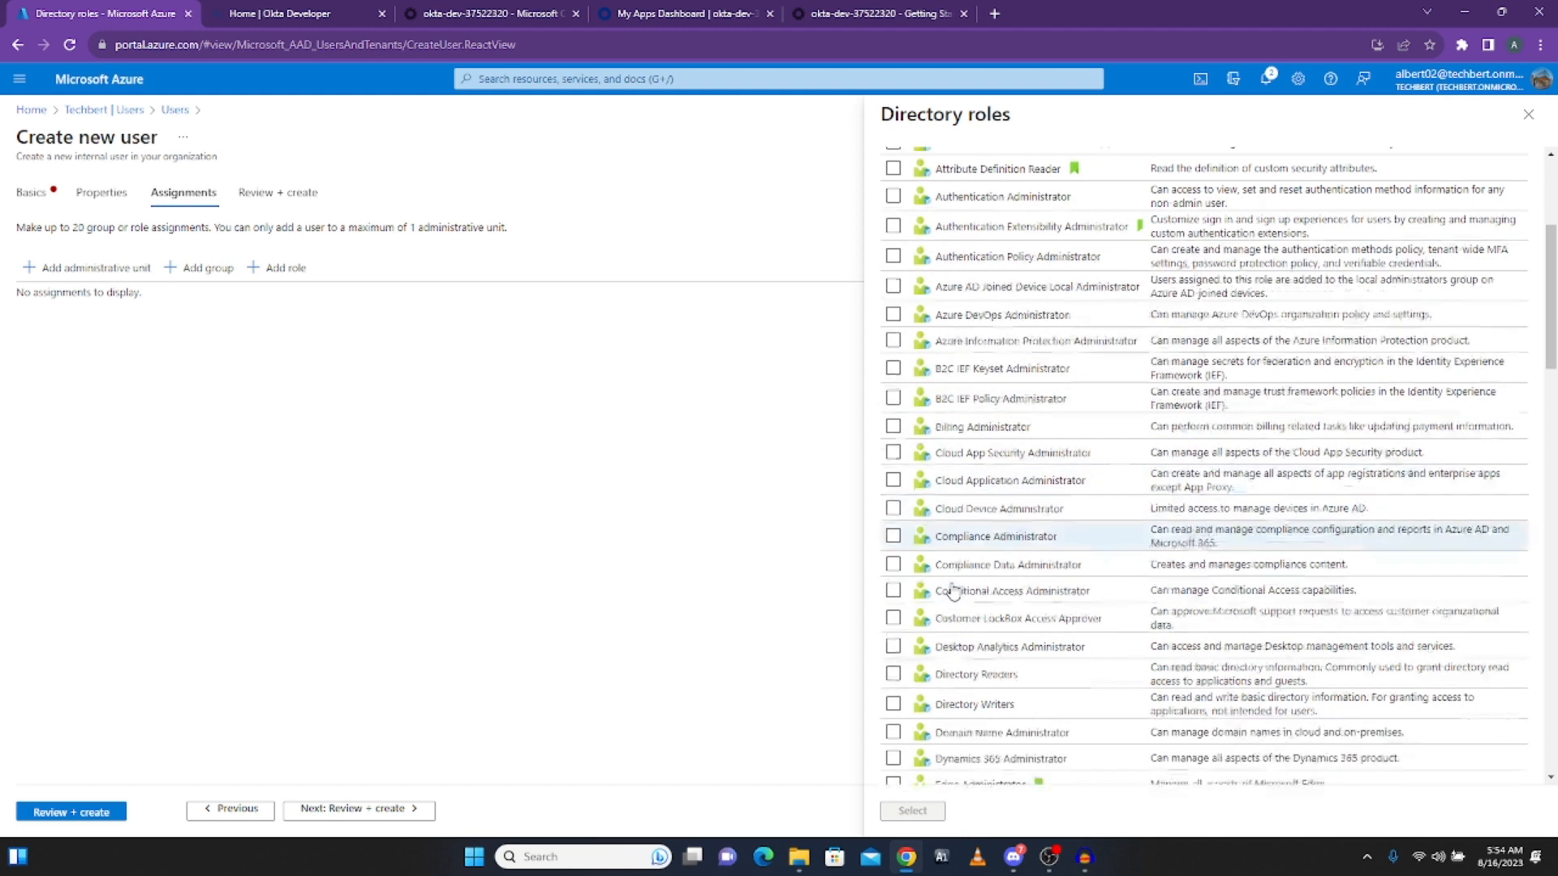
pyautogui.scroll(4, 954, 588)
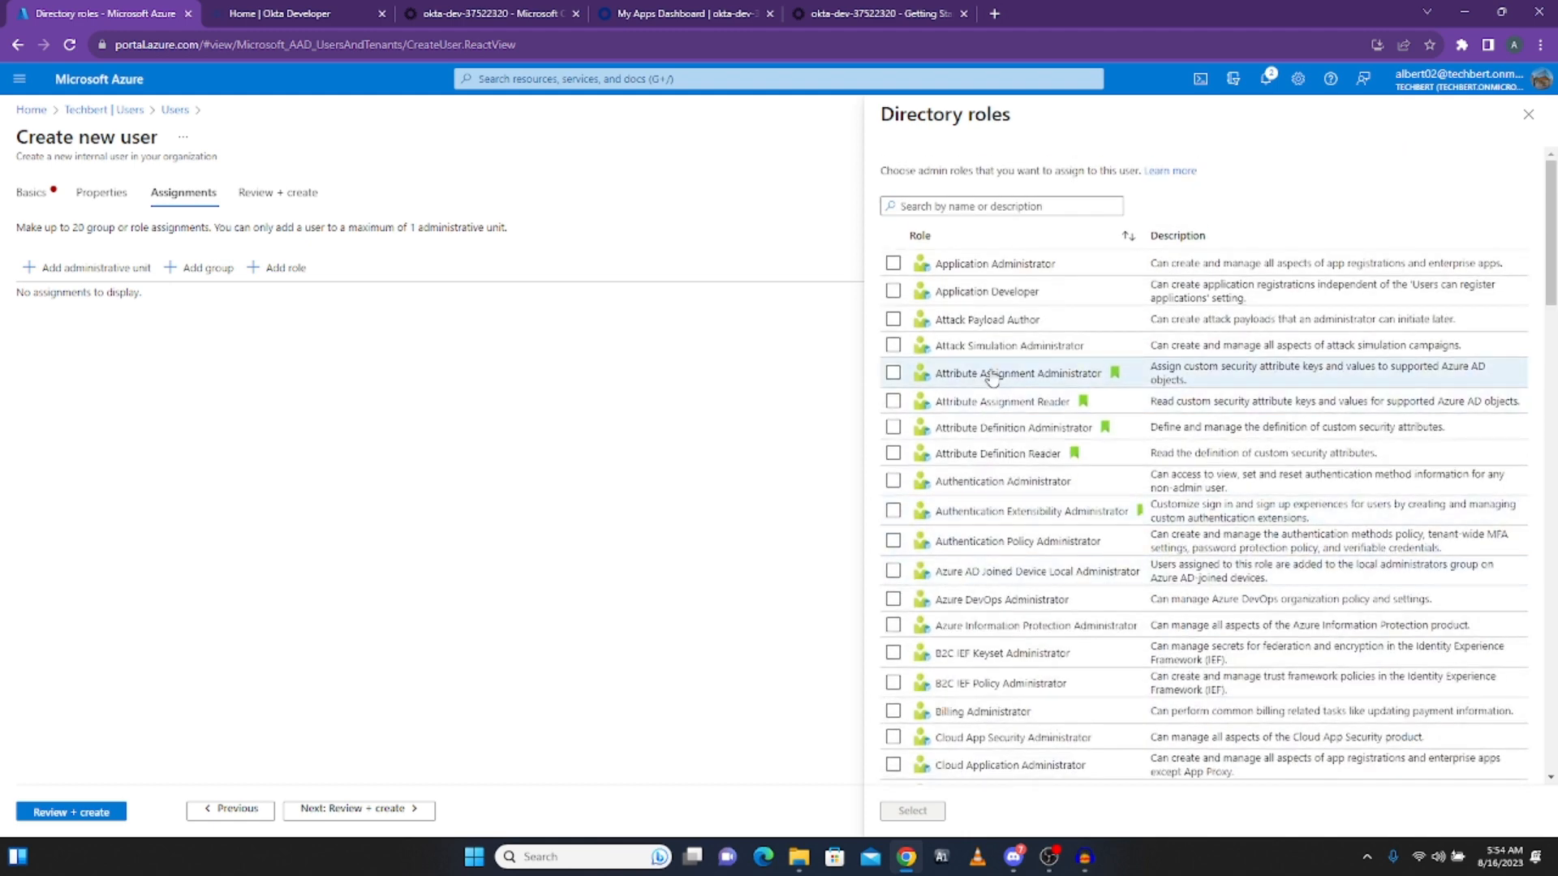
pyautogui.scroll(-6, 892, 544)
pyautogui.scroll(-2, 894, 552)
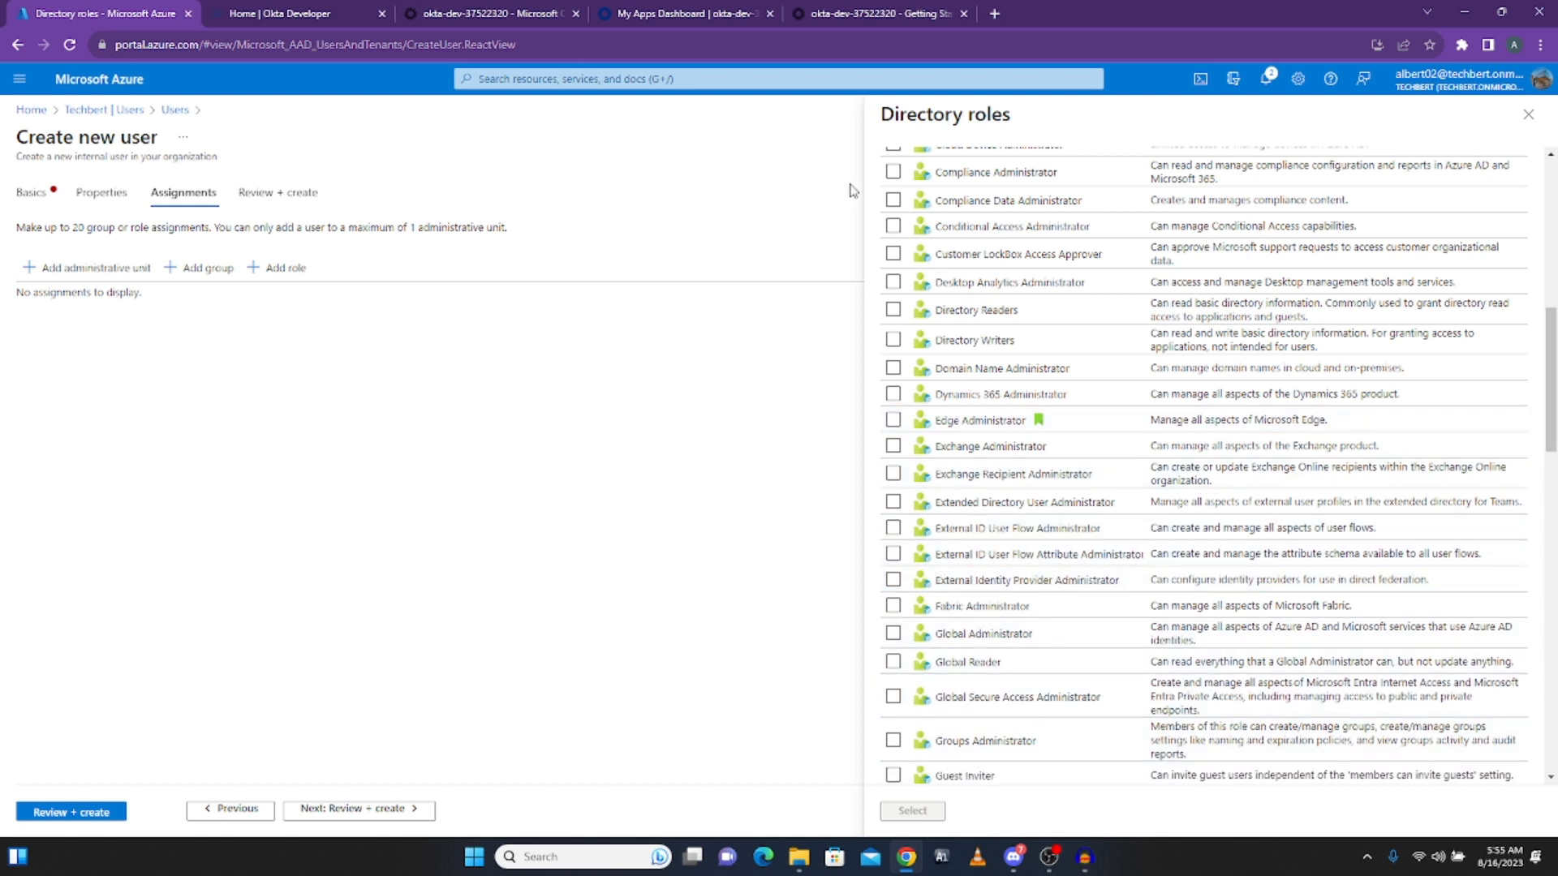
pyautogui.click(855, 13)
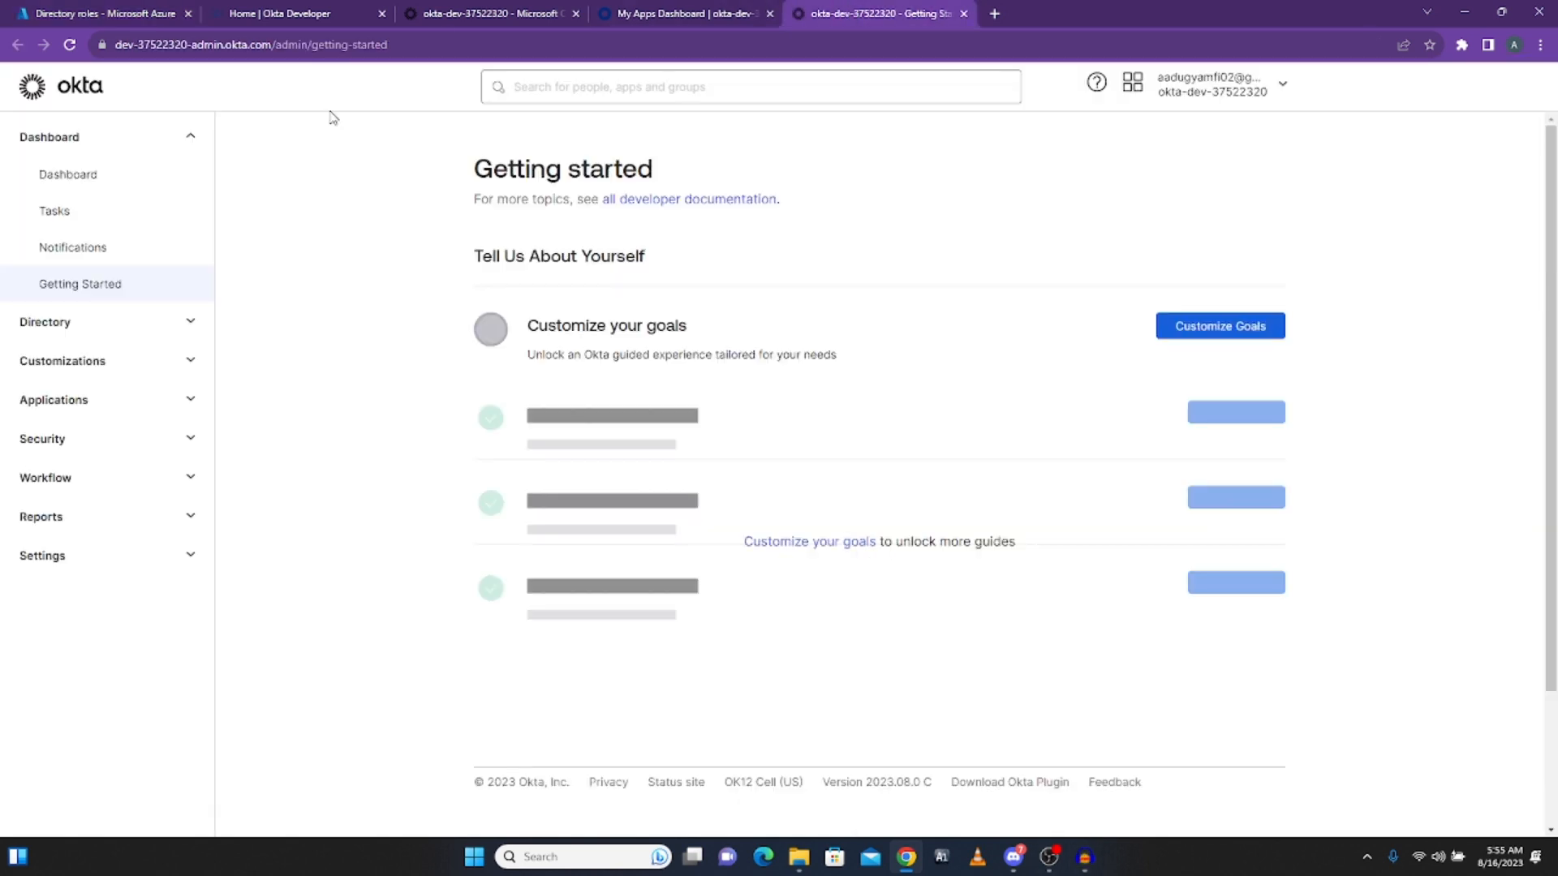
# Step: Open an Office 365 assignment form for a second user and compare with the Azure directory roles
pyautogui.click(485, 11)
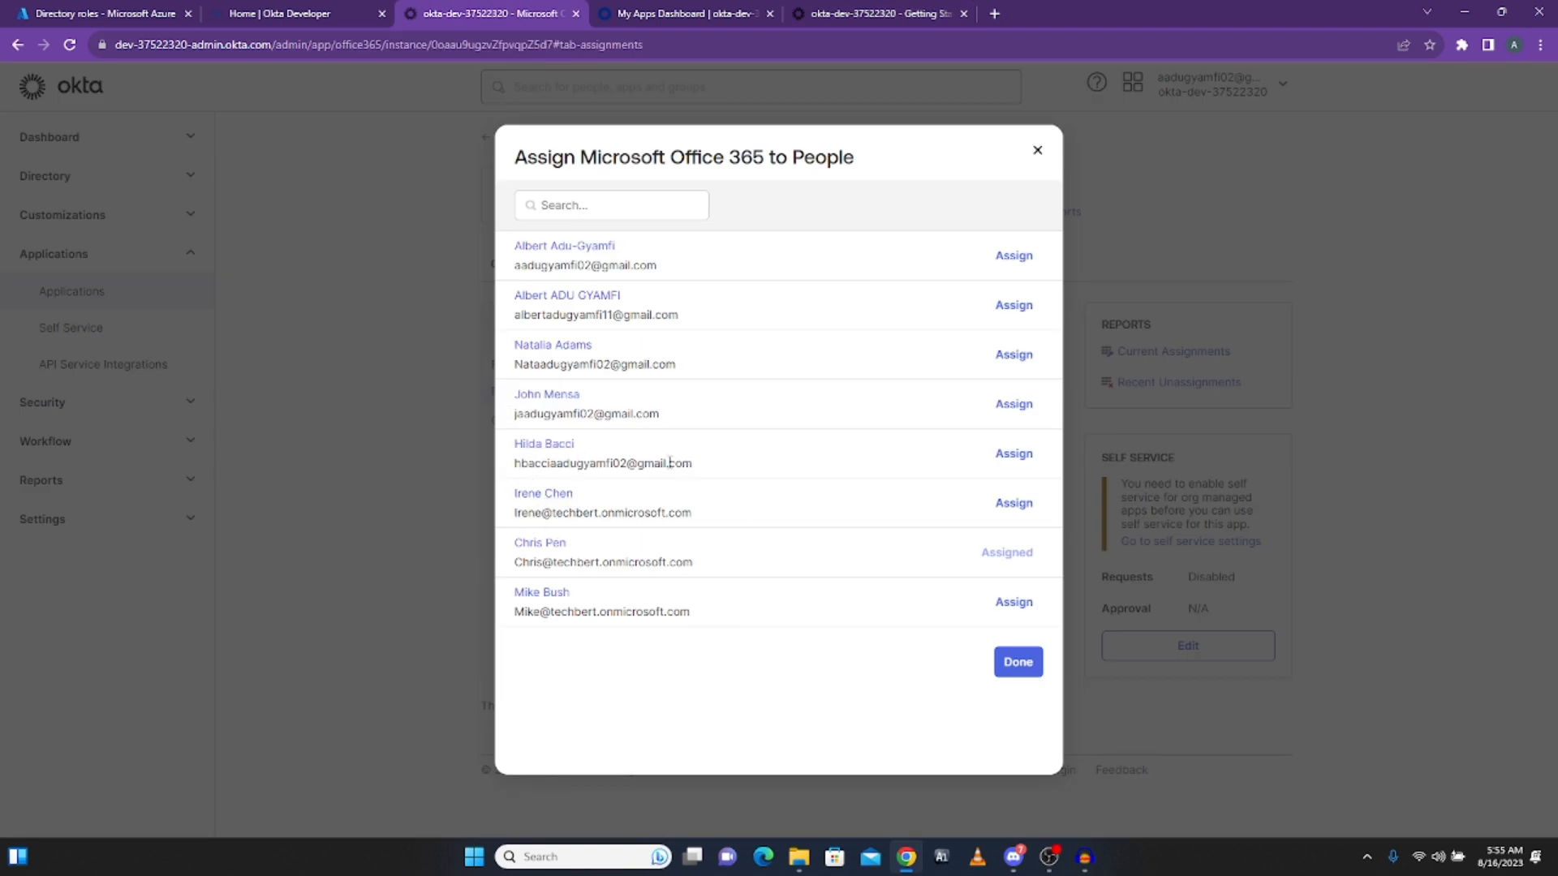
pyautogui.click(1016, 456)
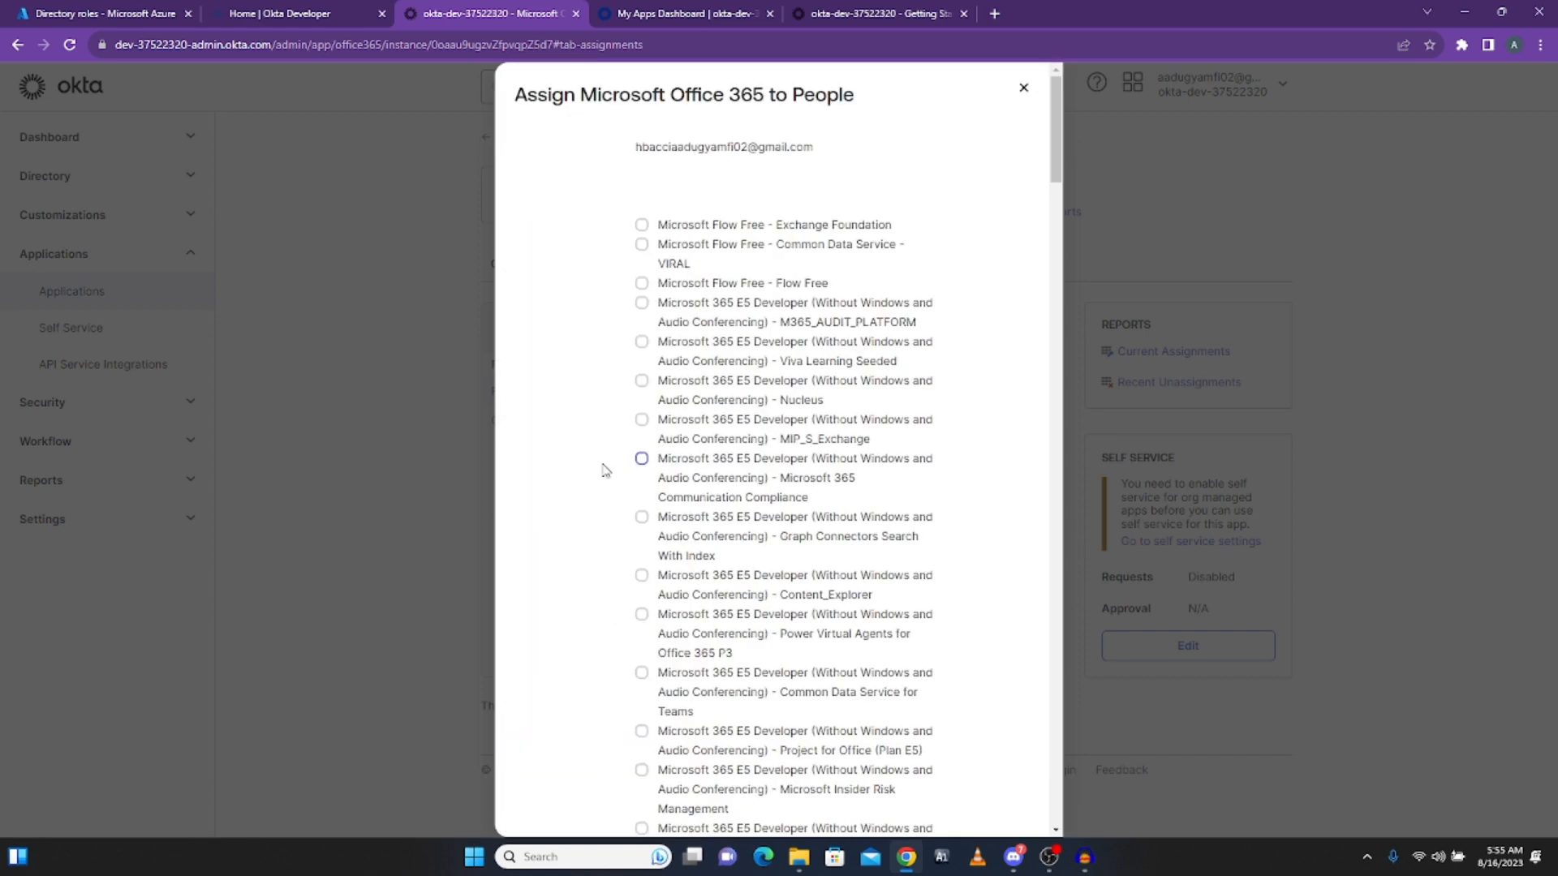
pyautogui.scroll(-20, 744, 367)
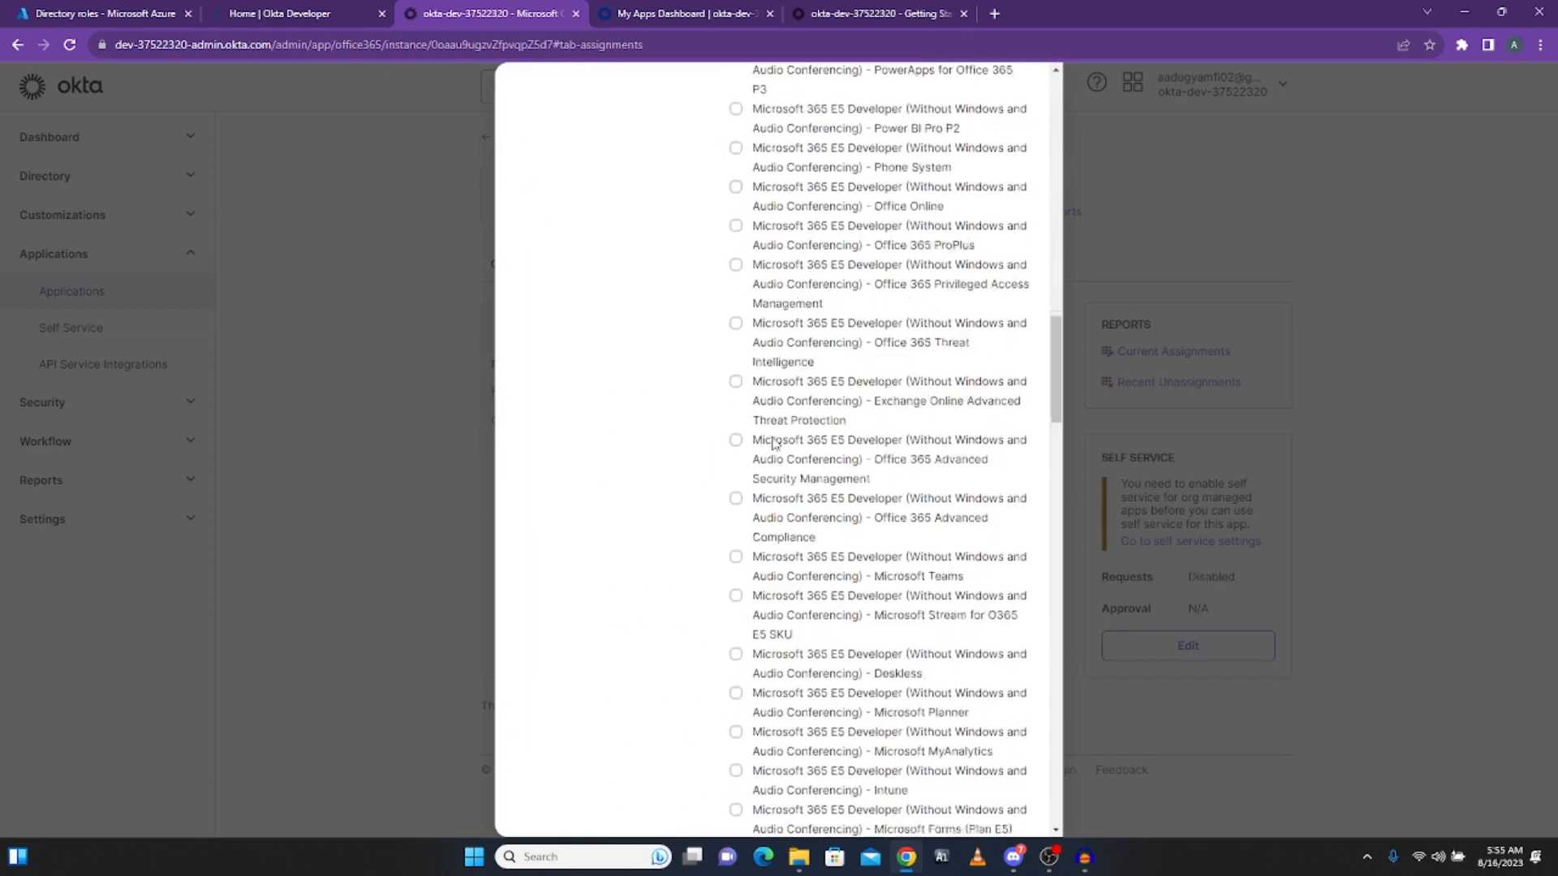
pyautogui.scroll(5, 776, 451)
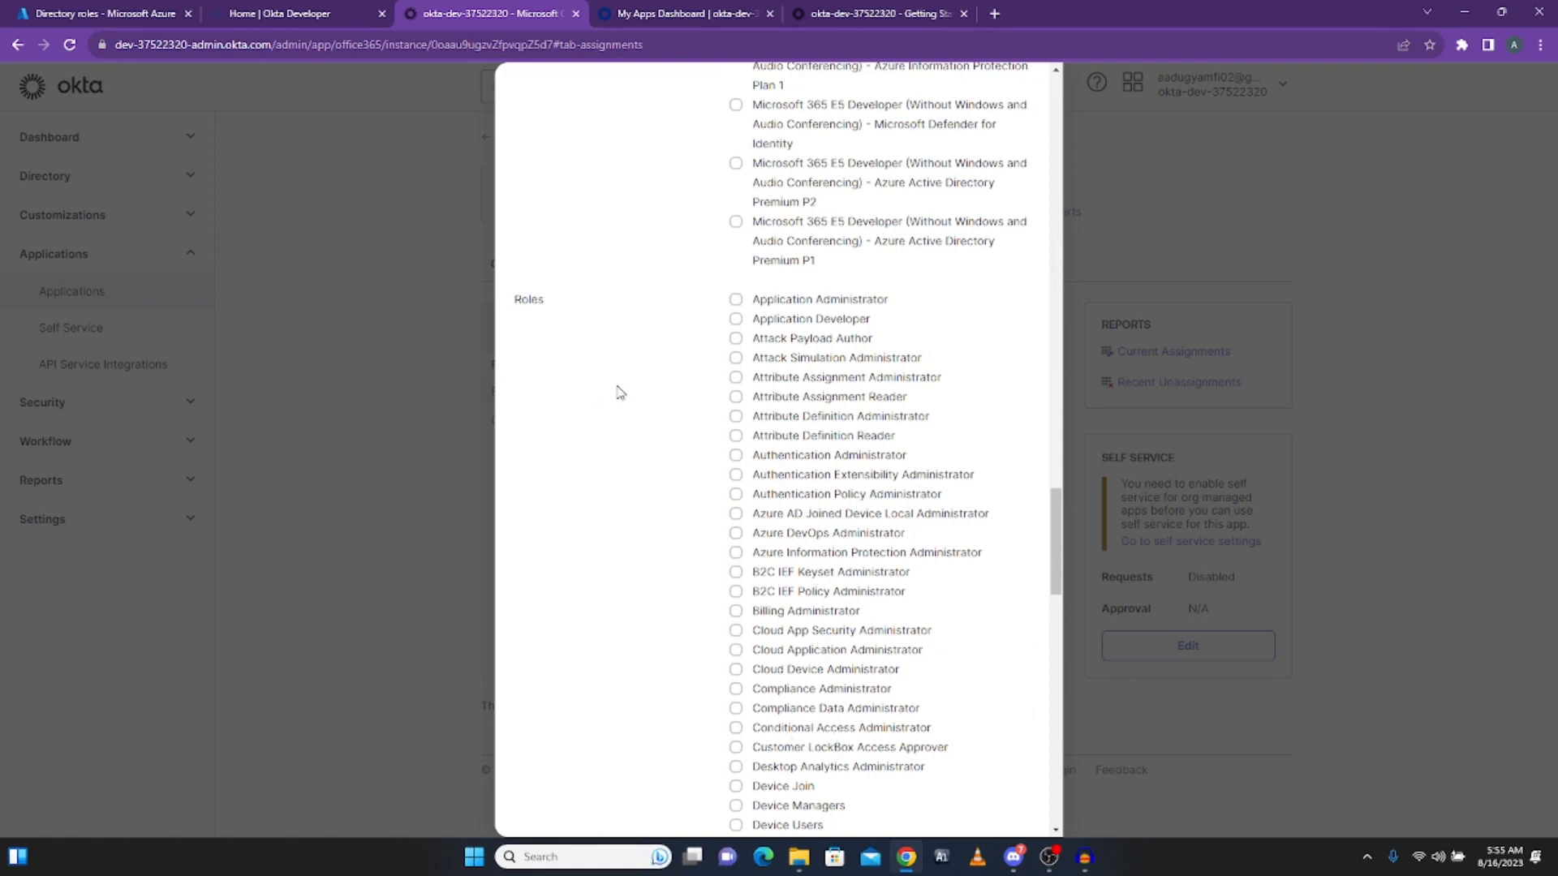
pyautogui.click(879, 13)
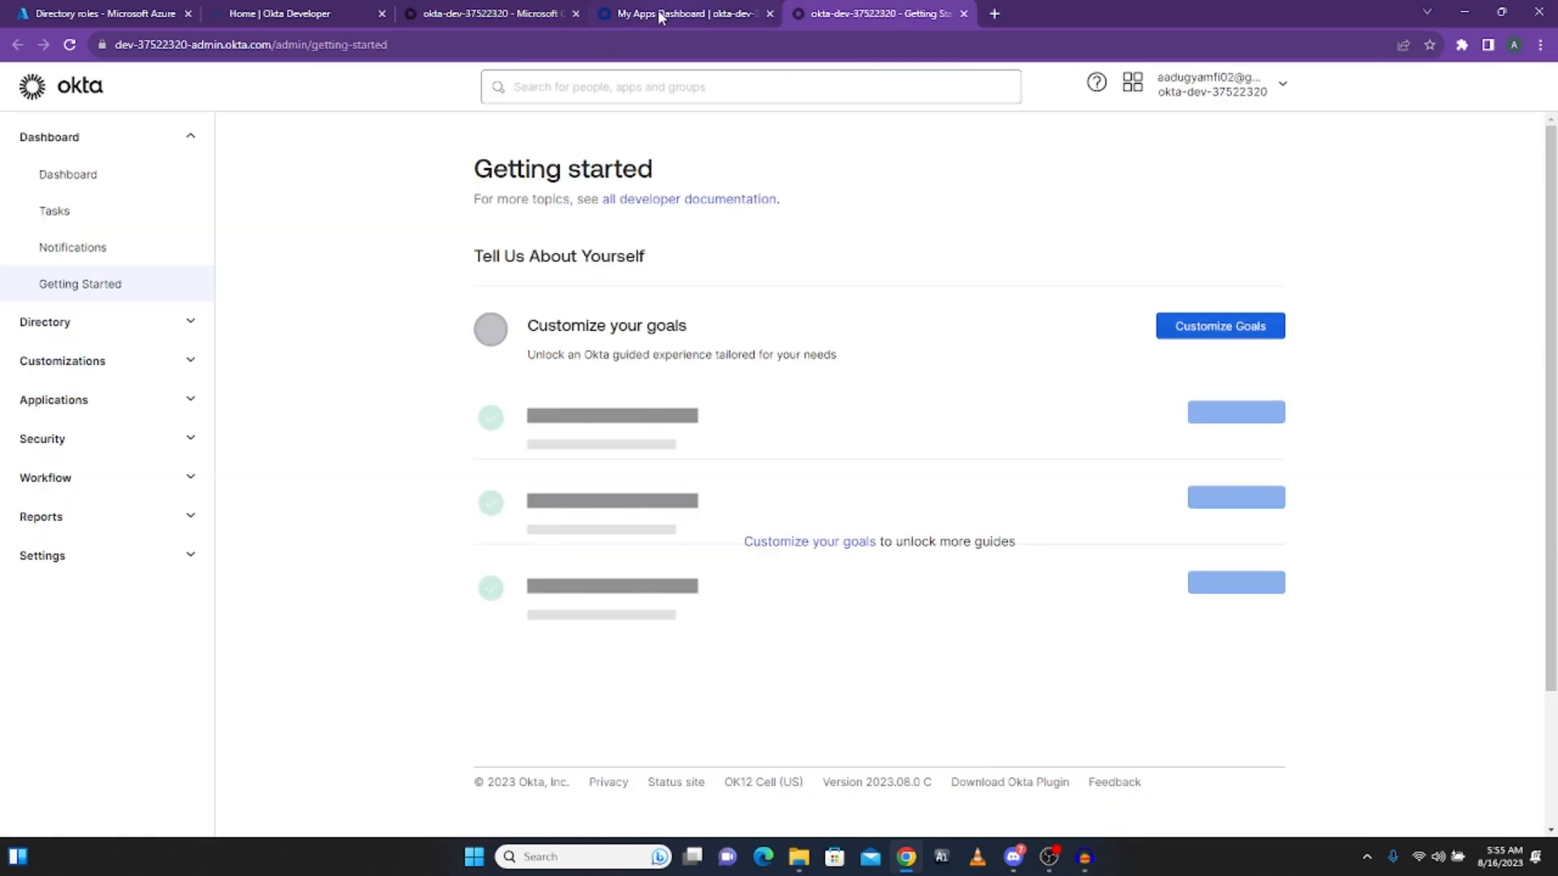
pyautogui.click(97, 13)
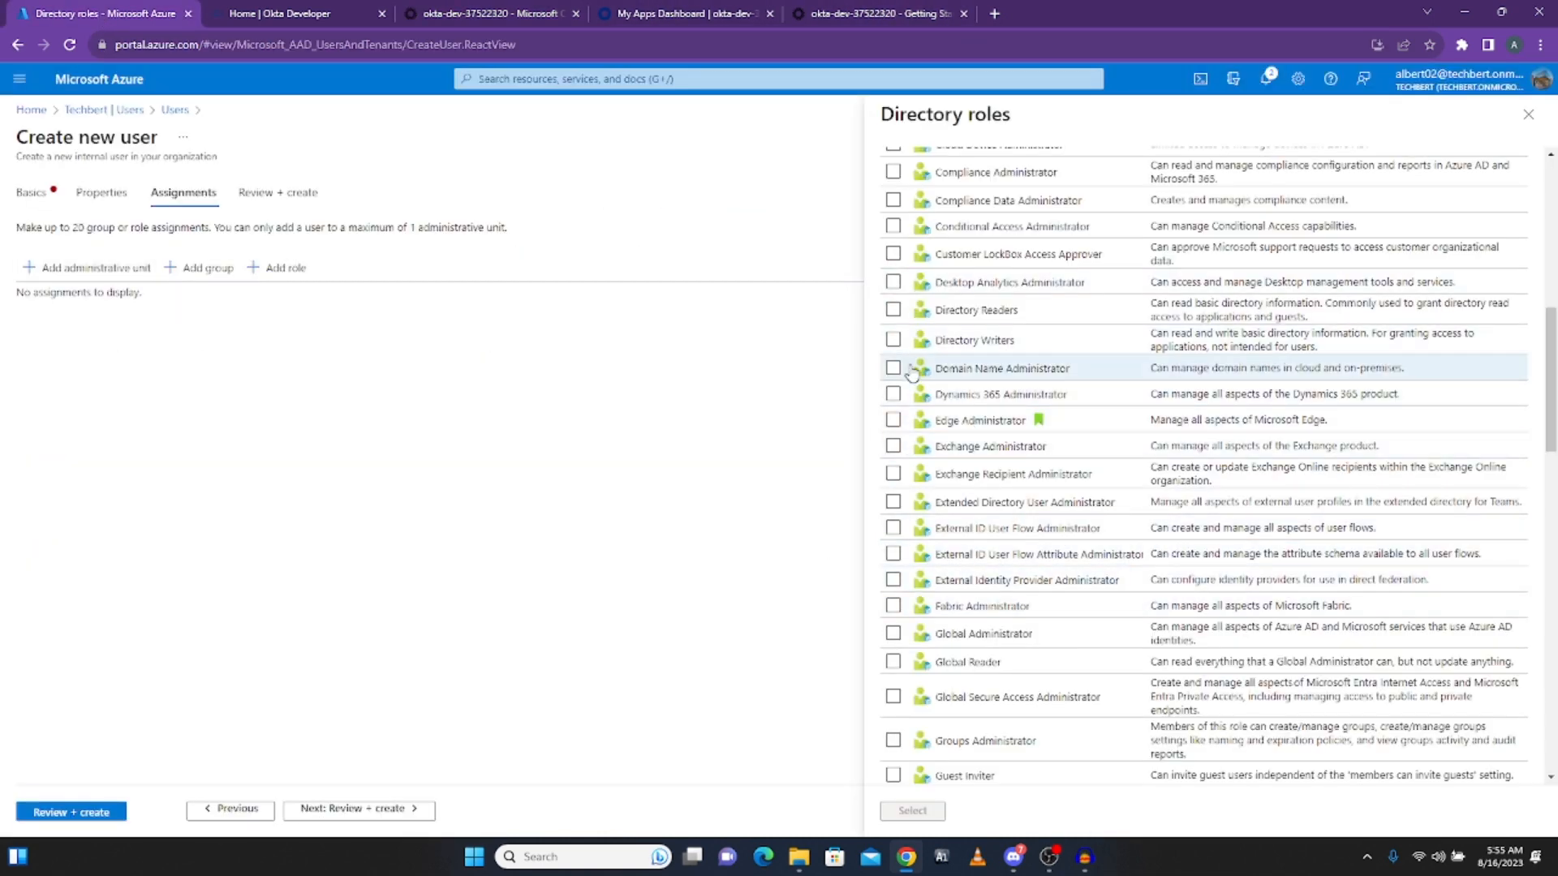
pyautogui.scroll(8, 911, 373)
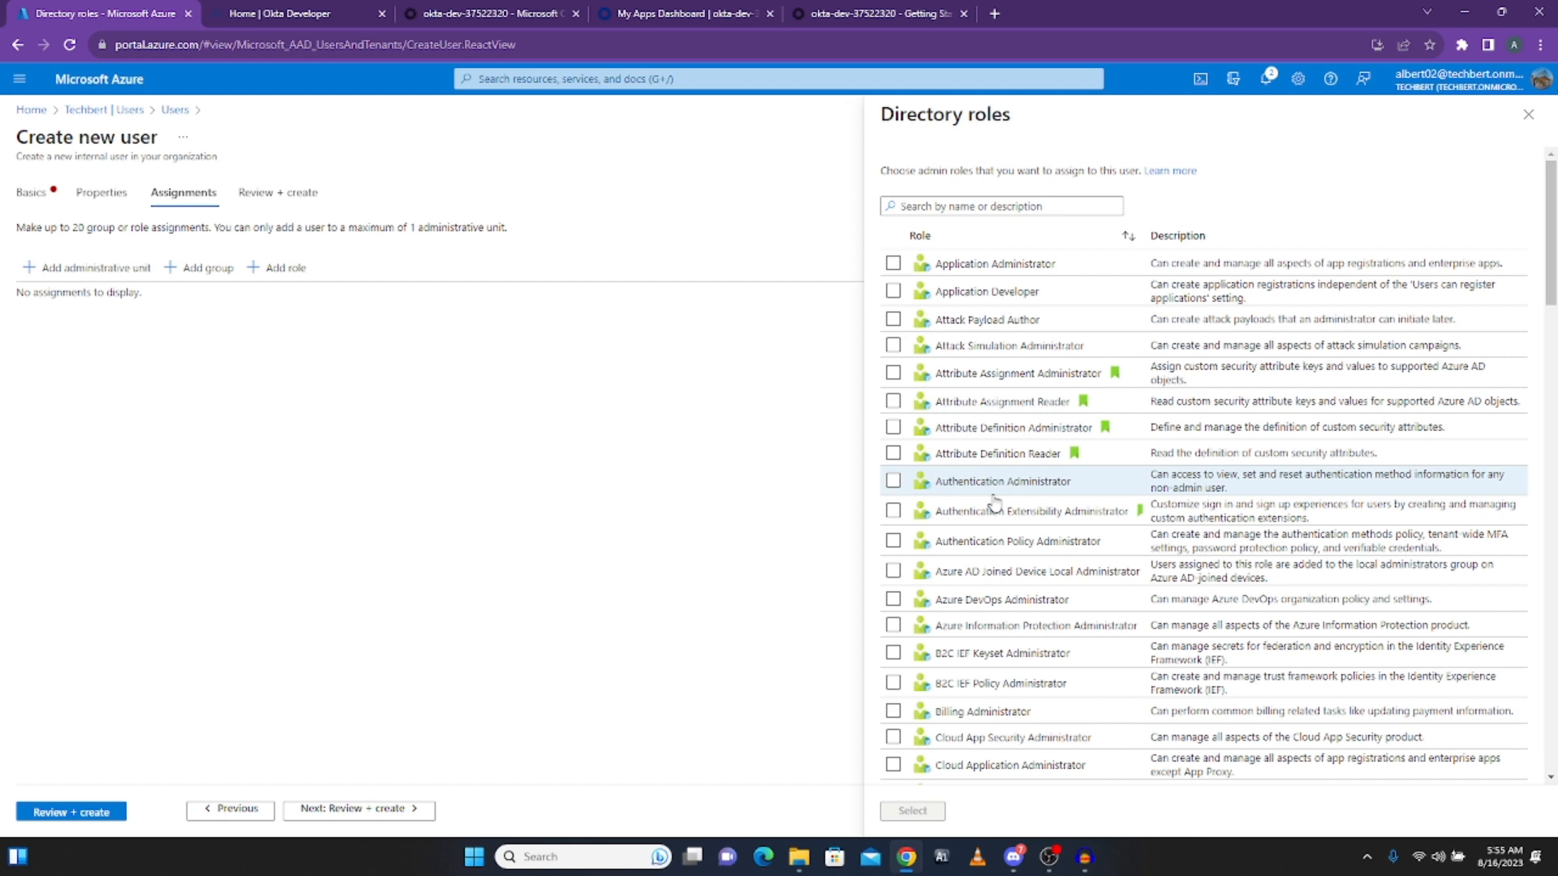
# Step: Cancel the second user's assignment form and click Done, leaving one person assigned
pyautogui.click(464, 15)
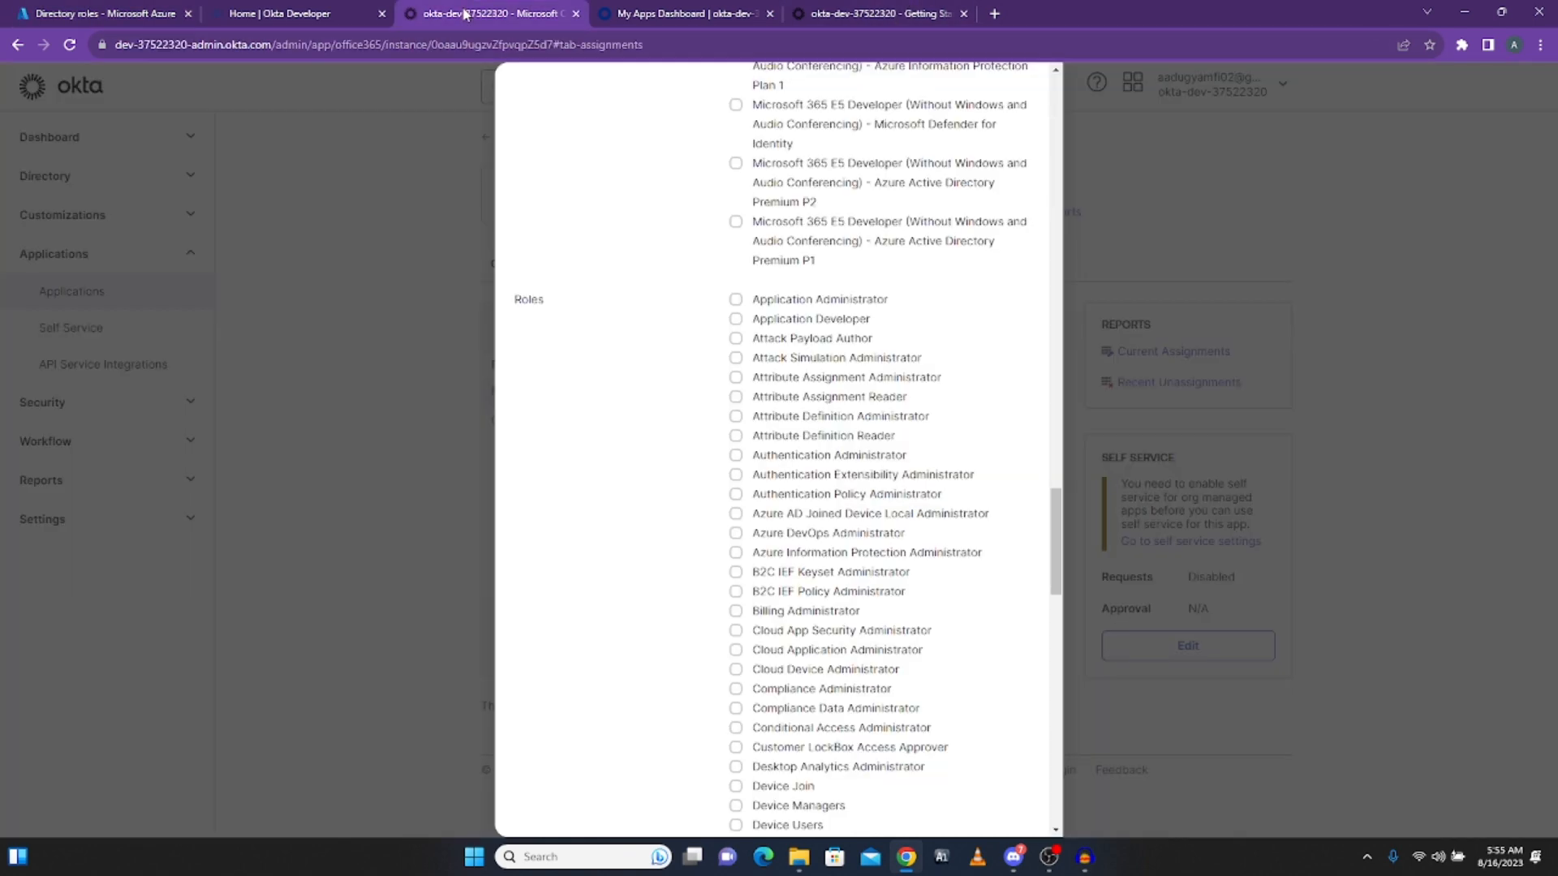
pyautogui.scroll(1, 723, 330)
pyautogui.scroll(-5, 811, 422)
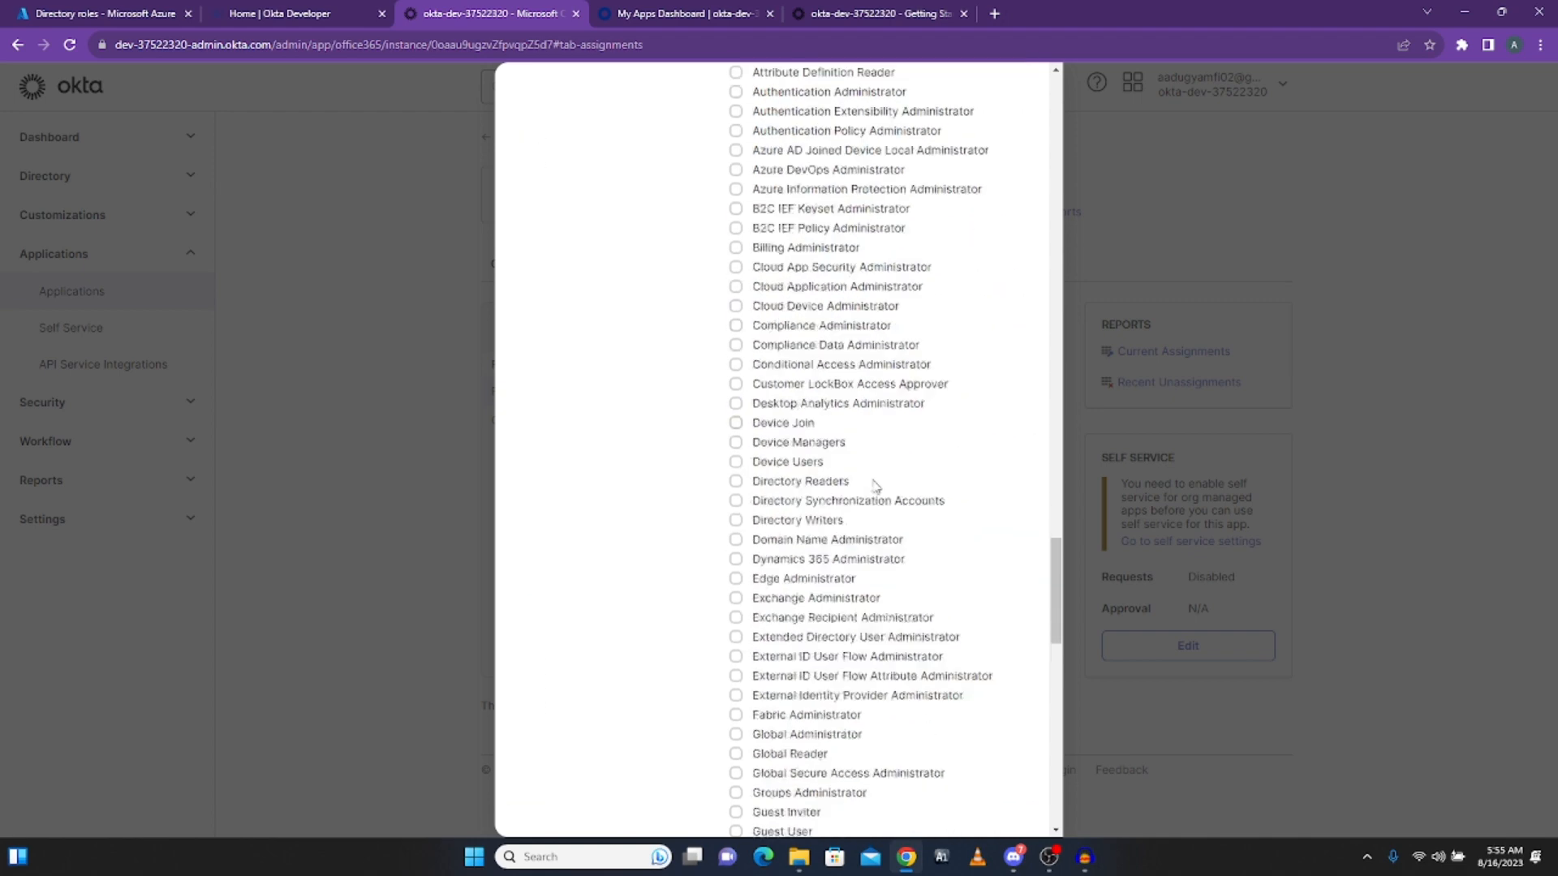
pyautogui.scroll(-15, 875, 487)
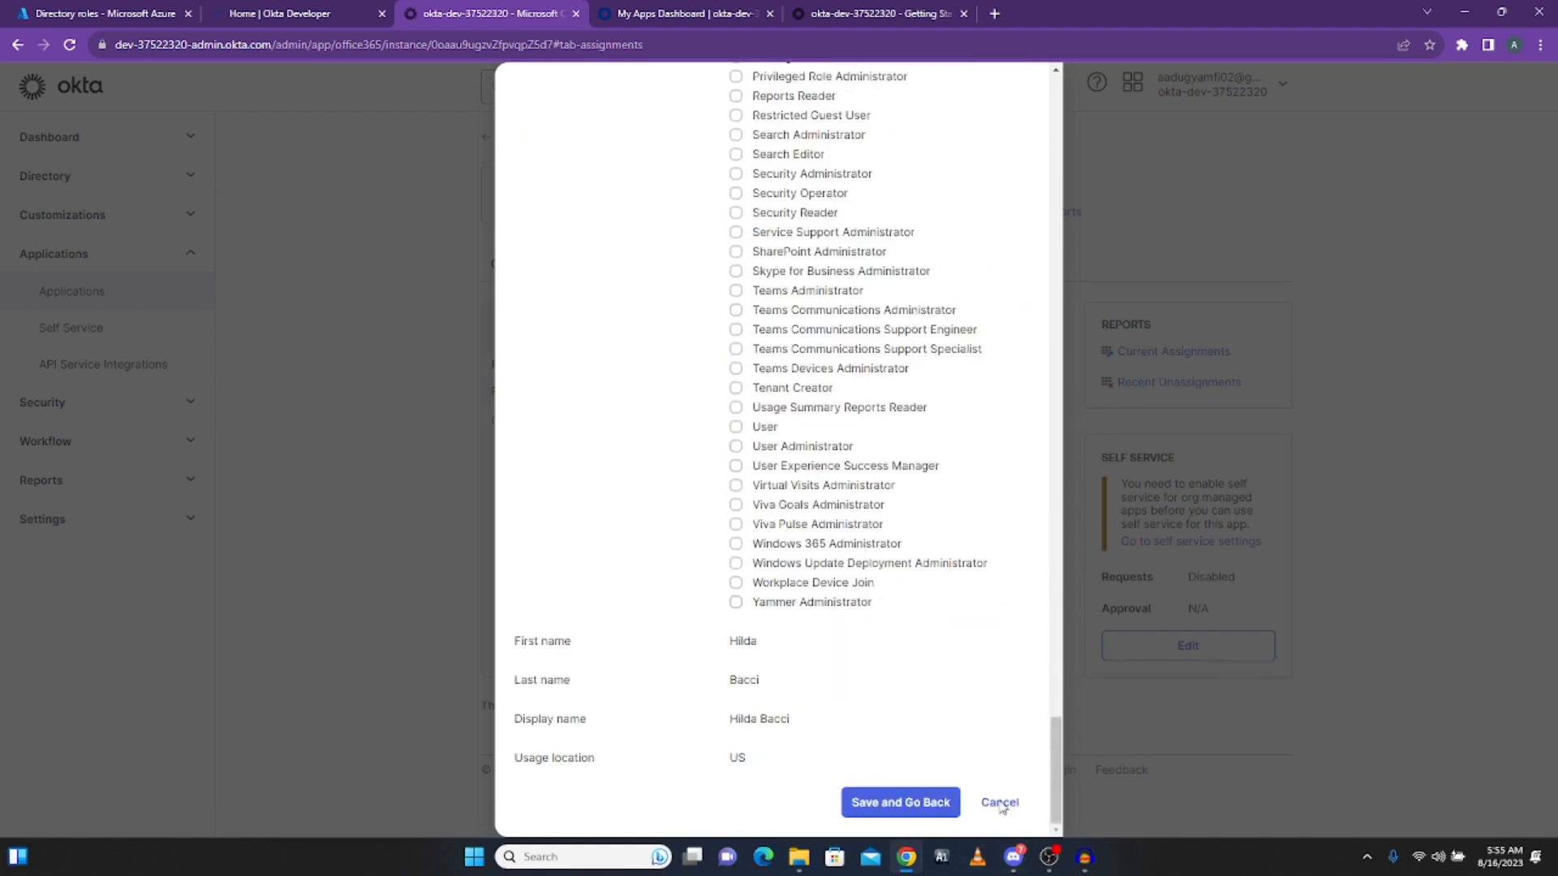
pyautogui.click(999, 804)
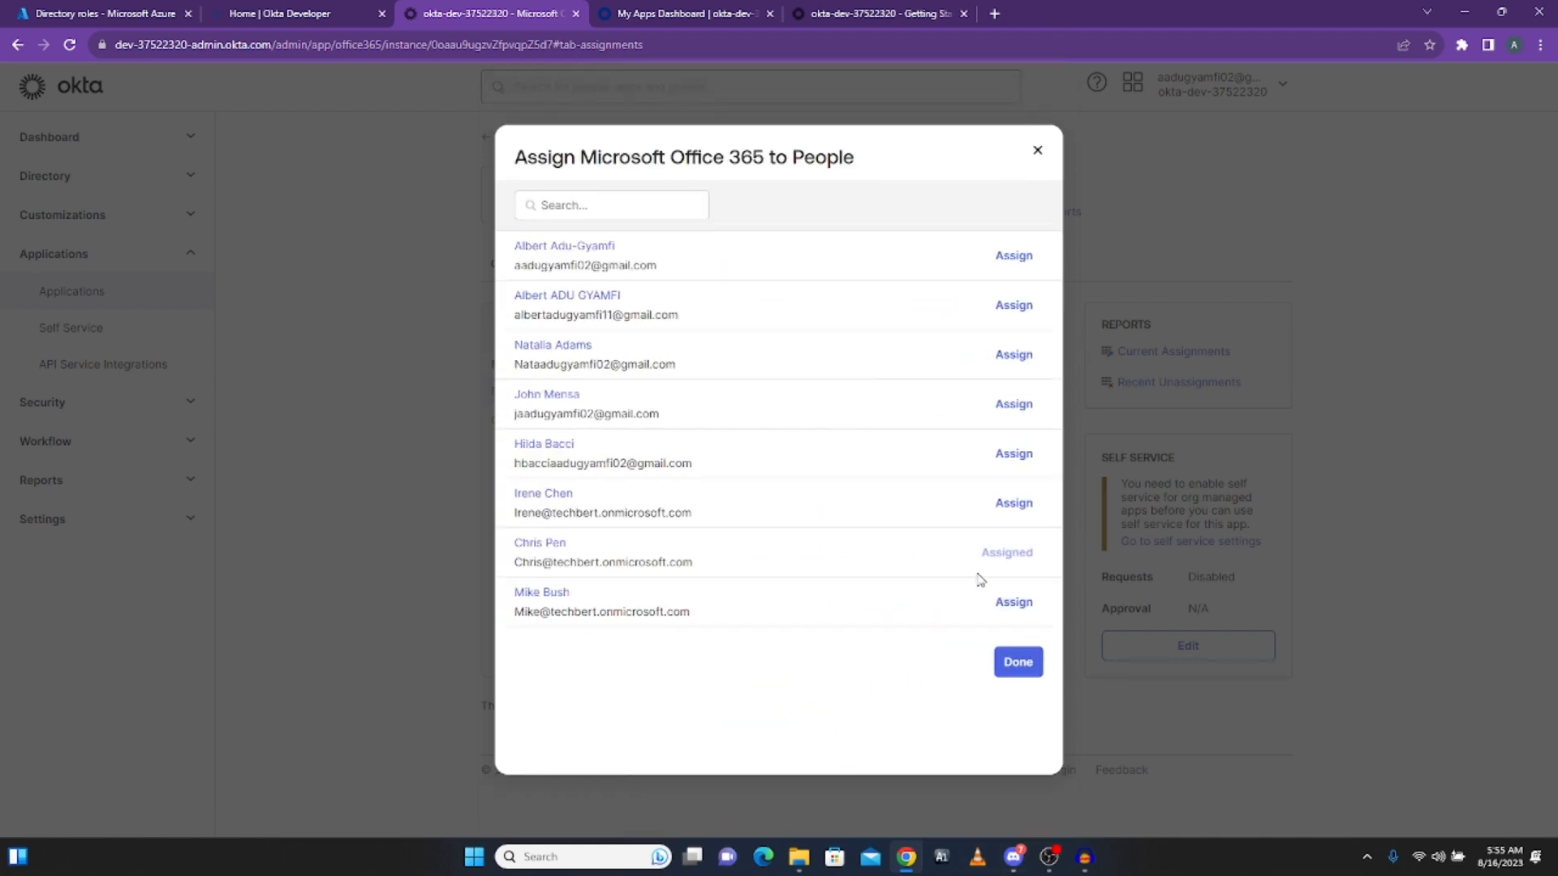
pyautogui.click(1017, 664)
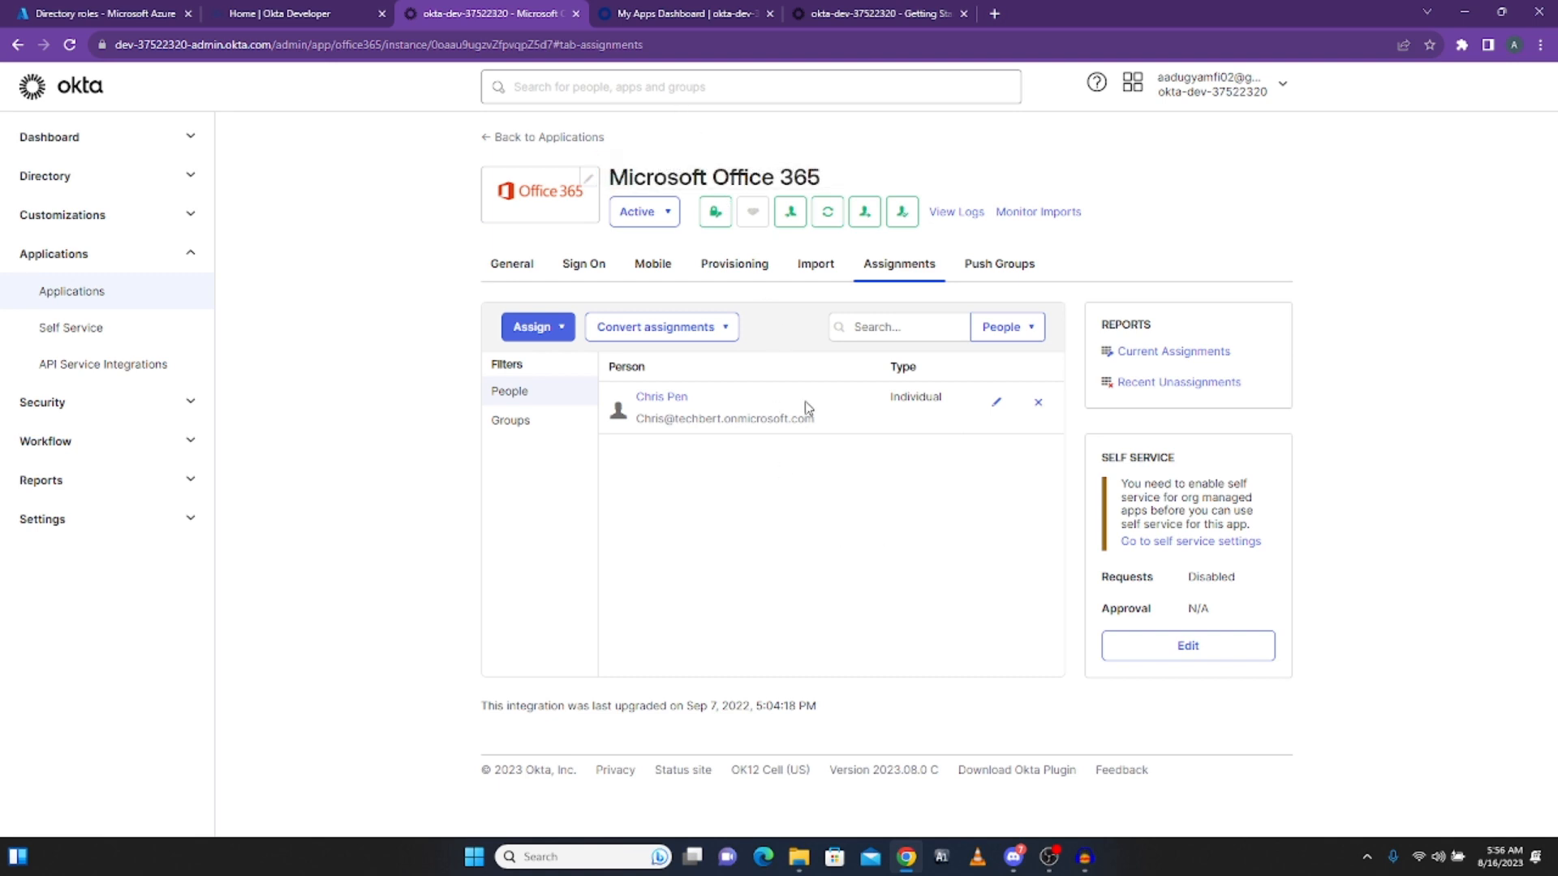
# Step: Copy the assigned user's email address and sign out of the admin console
pyautogui.moveTo(822, 421); pyautogui.dragTo(637, 419)
pyautogui.rightClick(654, 422)
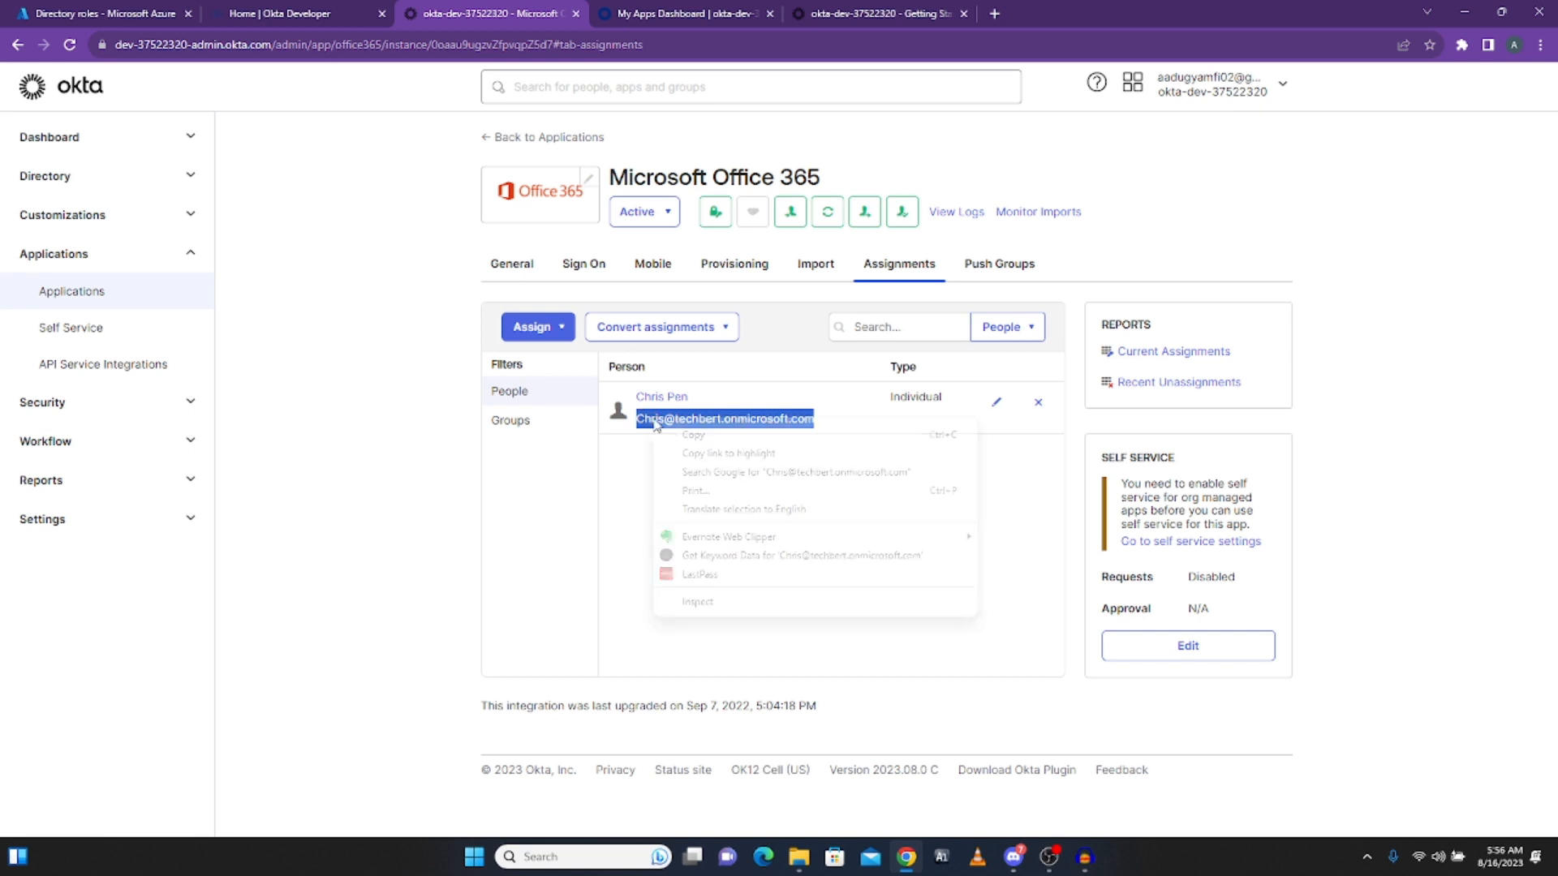
pyautogui.click(730, 439)
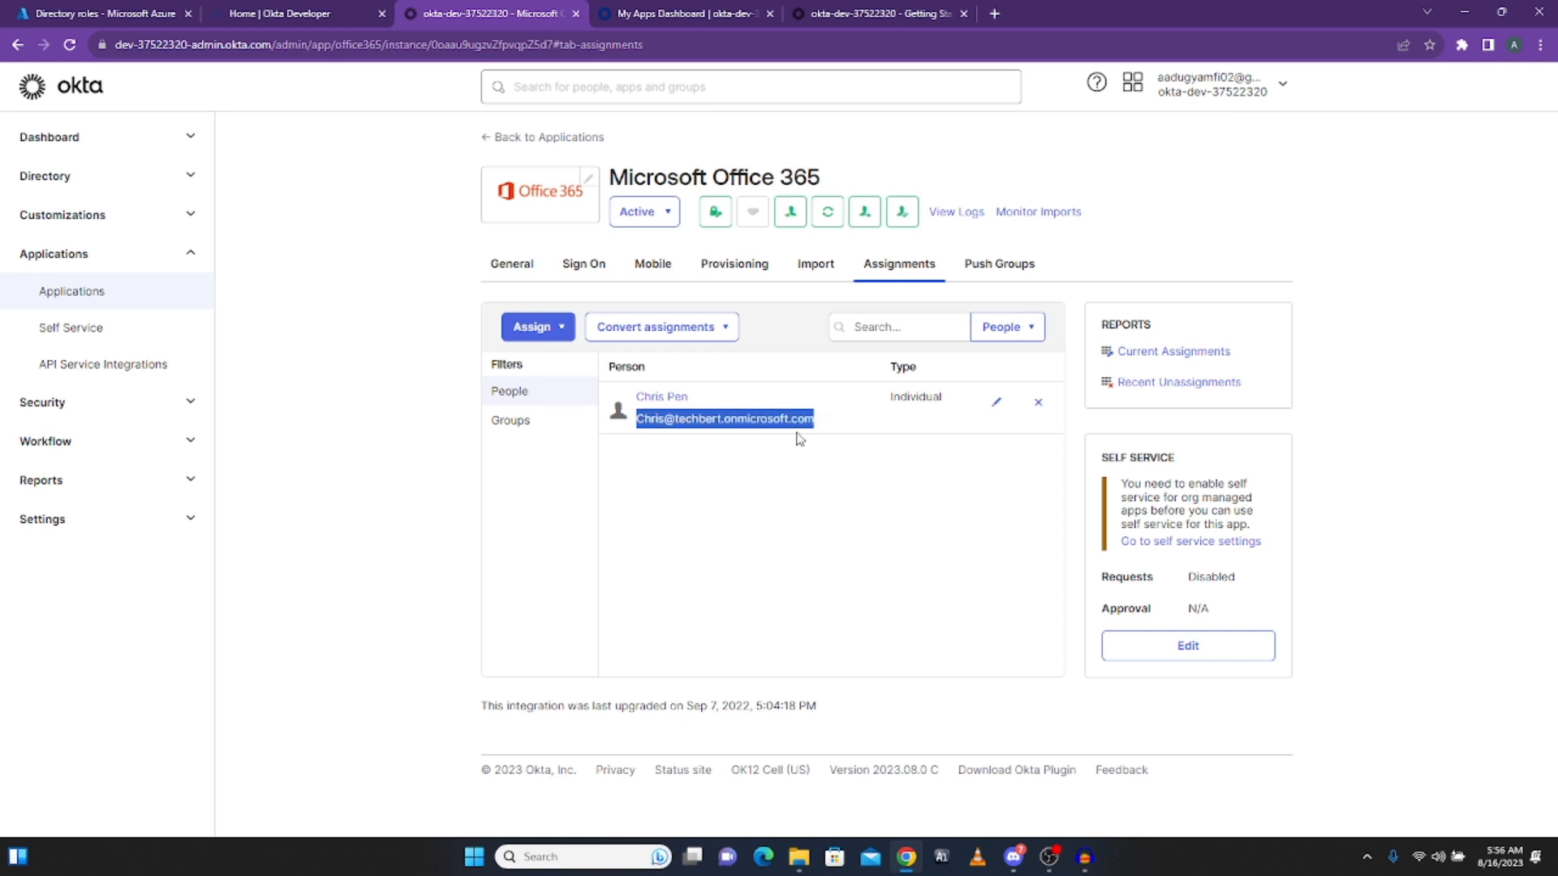
pyautogui.click(1281, 89)
pyautogui.click(1149, 243)
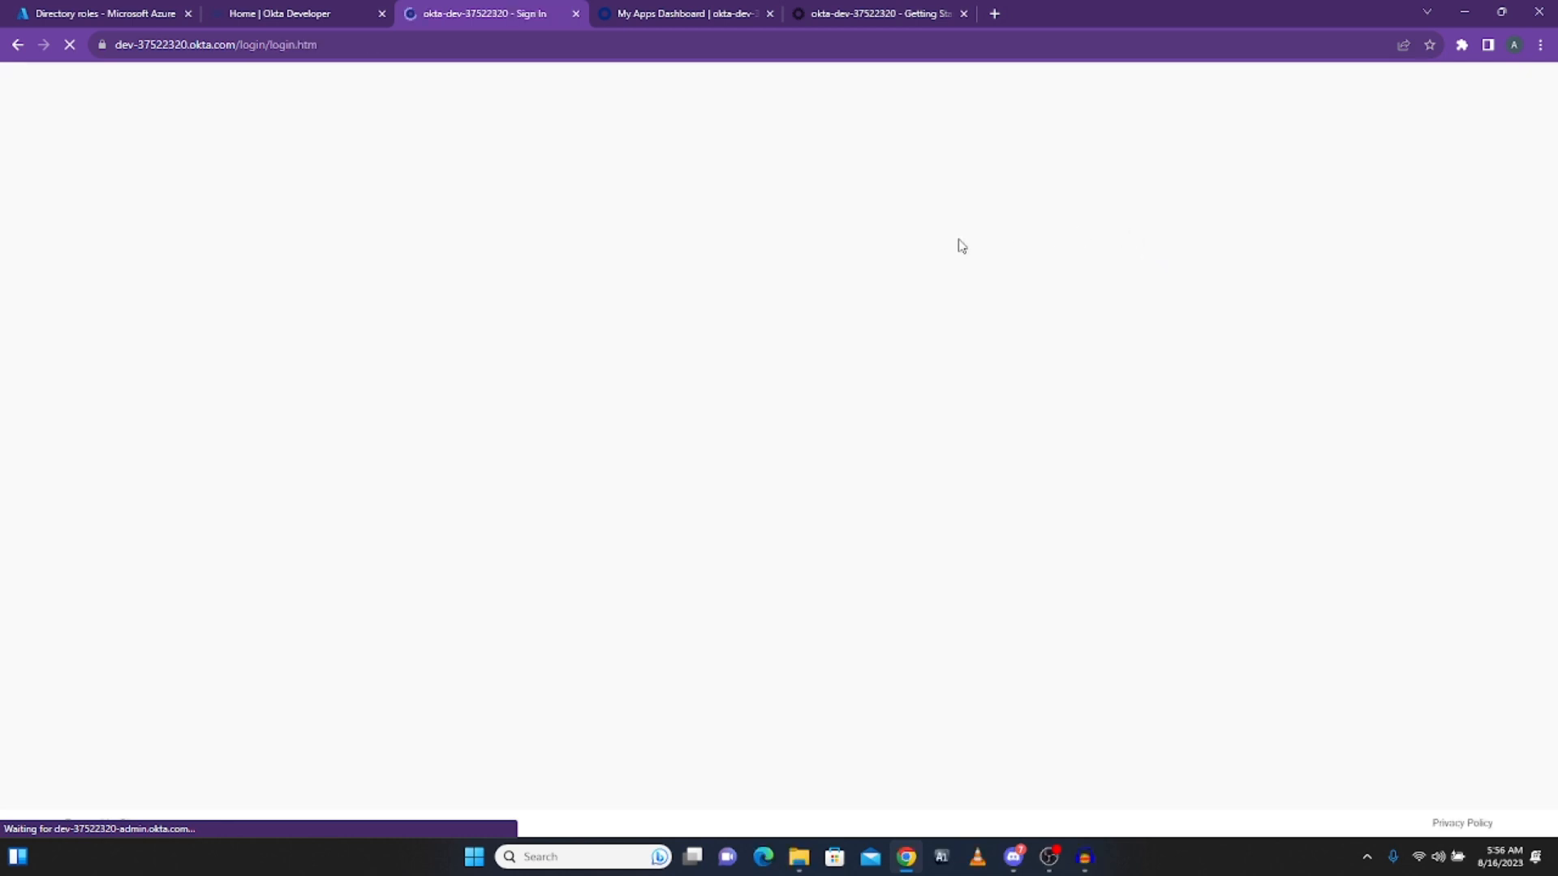
# Step: Sign in as the assigned user with their email and password, correcting the password once
pyautogui.click(697, 329)
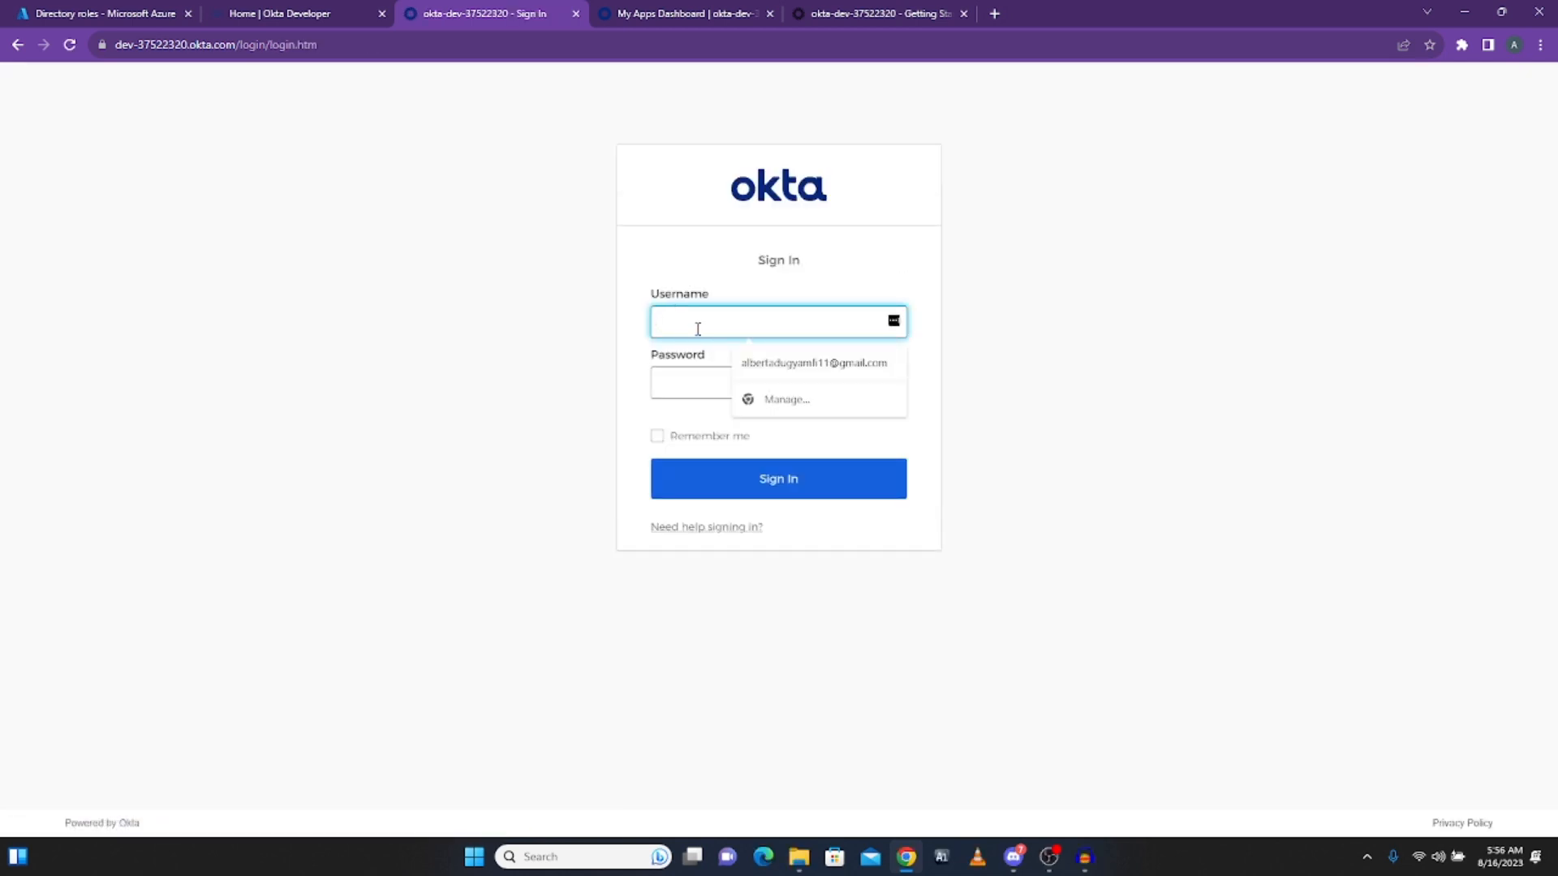
pyautogui.hotkey('ctrl', 'v')
pyautogui.click(695, 378)
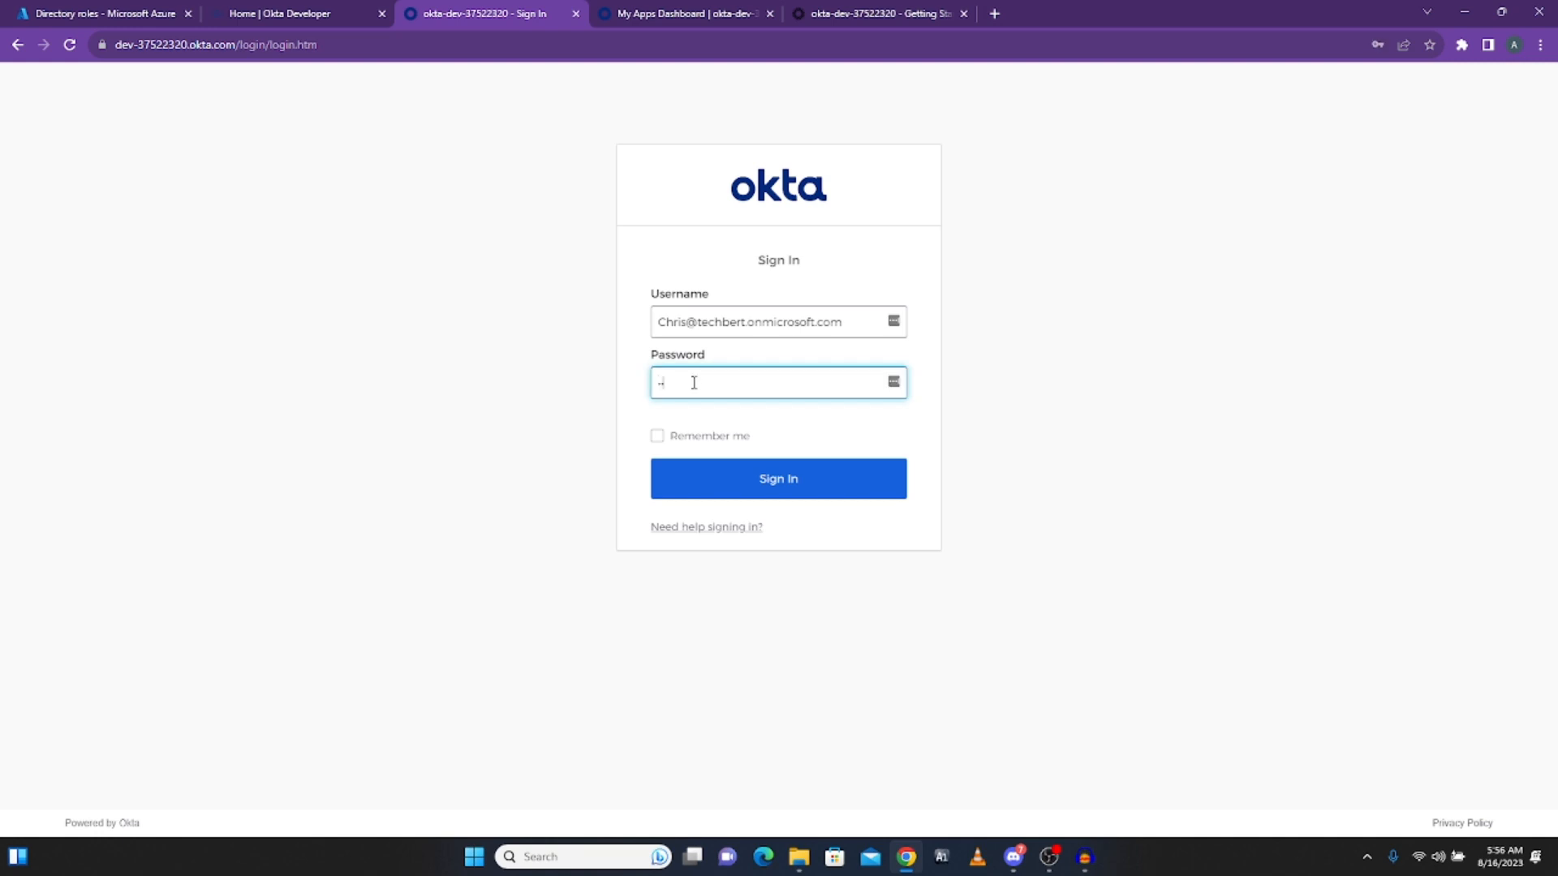
pyautogui.hotkey('ctrl', 'v')
pyautogui.press('Return')
pyautogui.write('••')
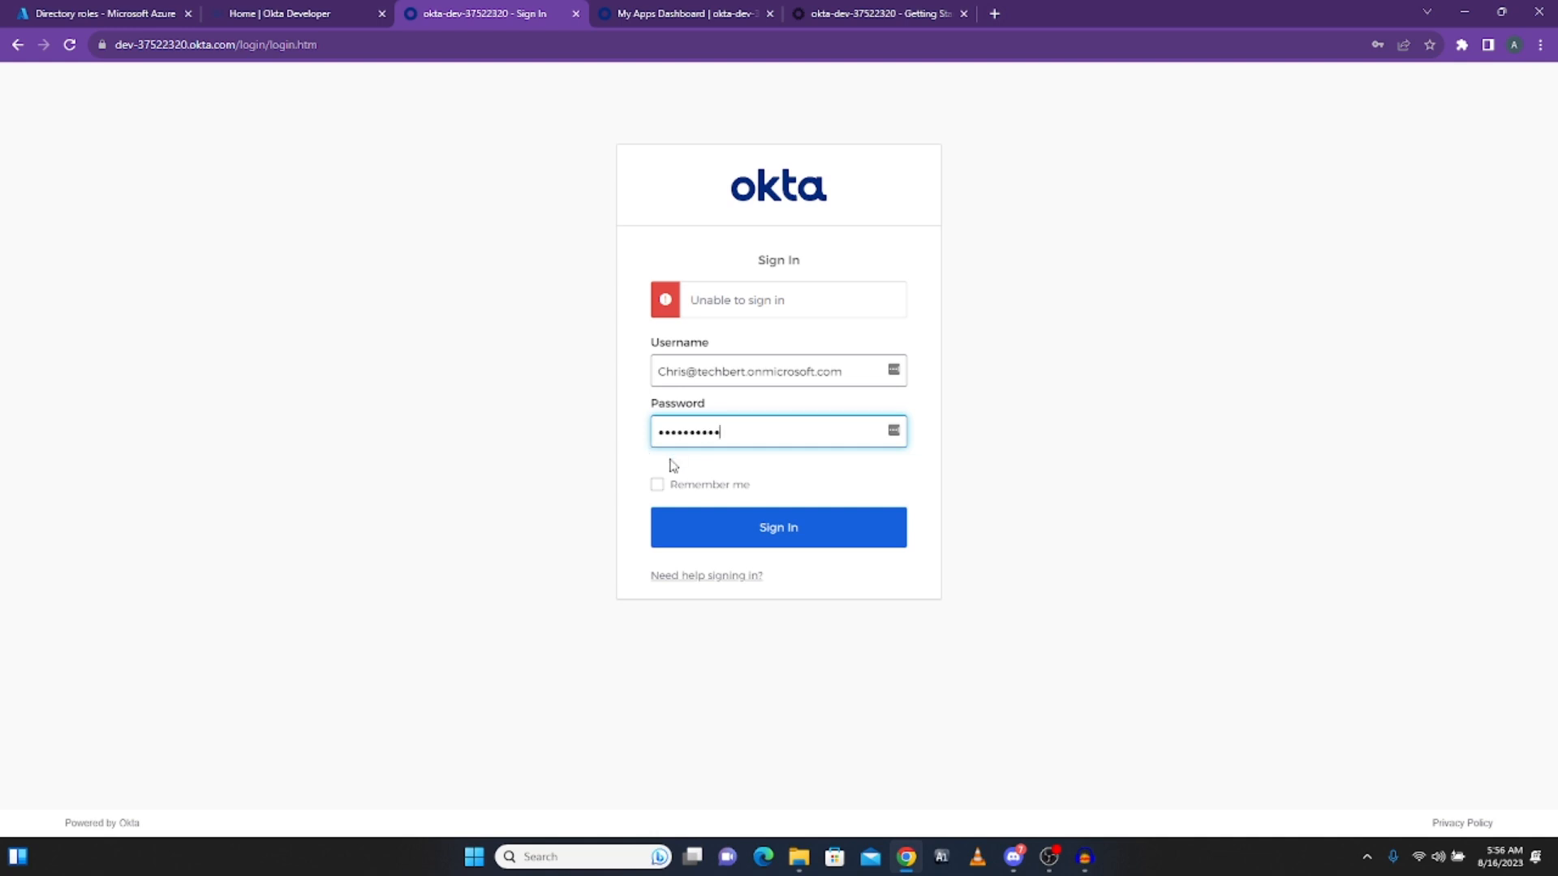
pyautogui.click(734, 529)
pyautogui.write('P')
pyautogui.click(727, 531)
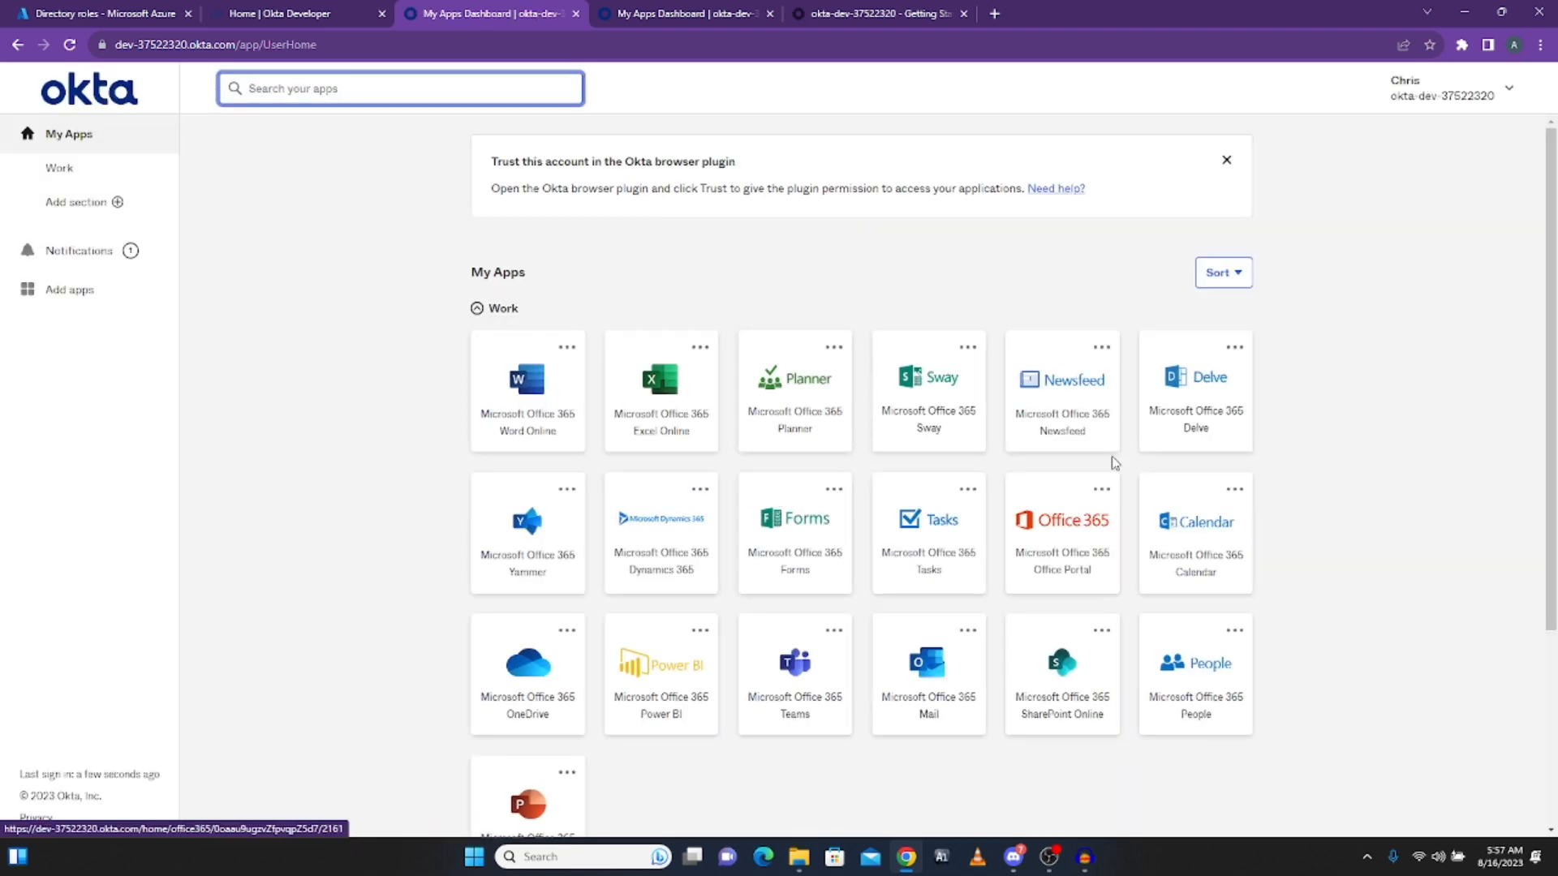
# Step: Look over the Office 365 tiles on the user's dashboard and launch OneDrive
pyautogui.scroll(-3, 956, 410)
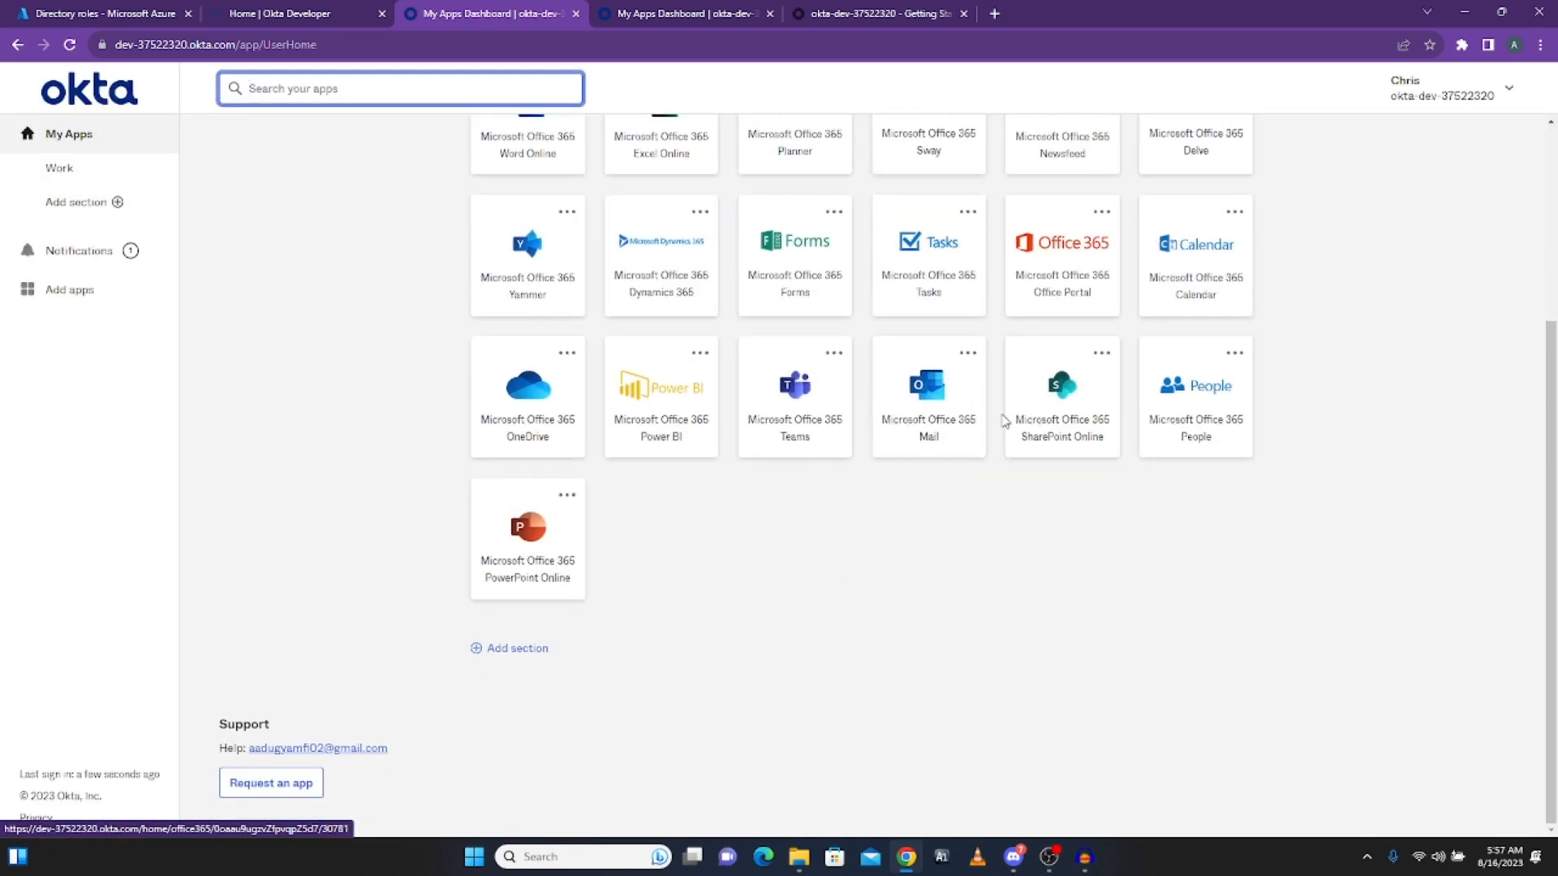
pyautogui.scroll(3, 1015, 418)
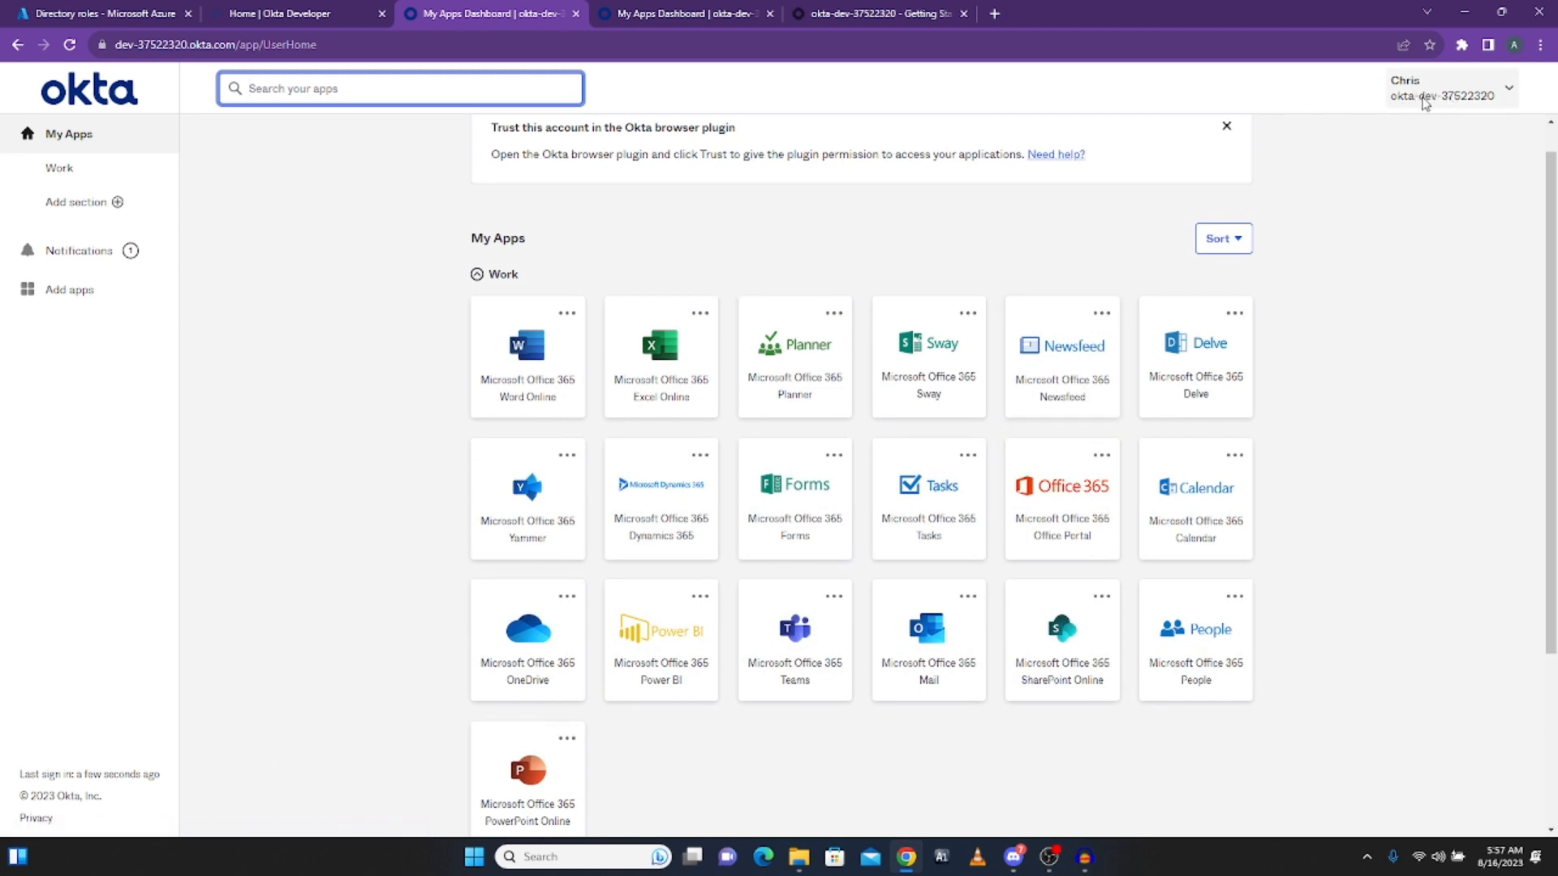
pyautogui.click(1464, 167)
pyautogui.hotkey('ctrl', 'a')
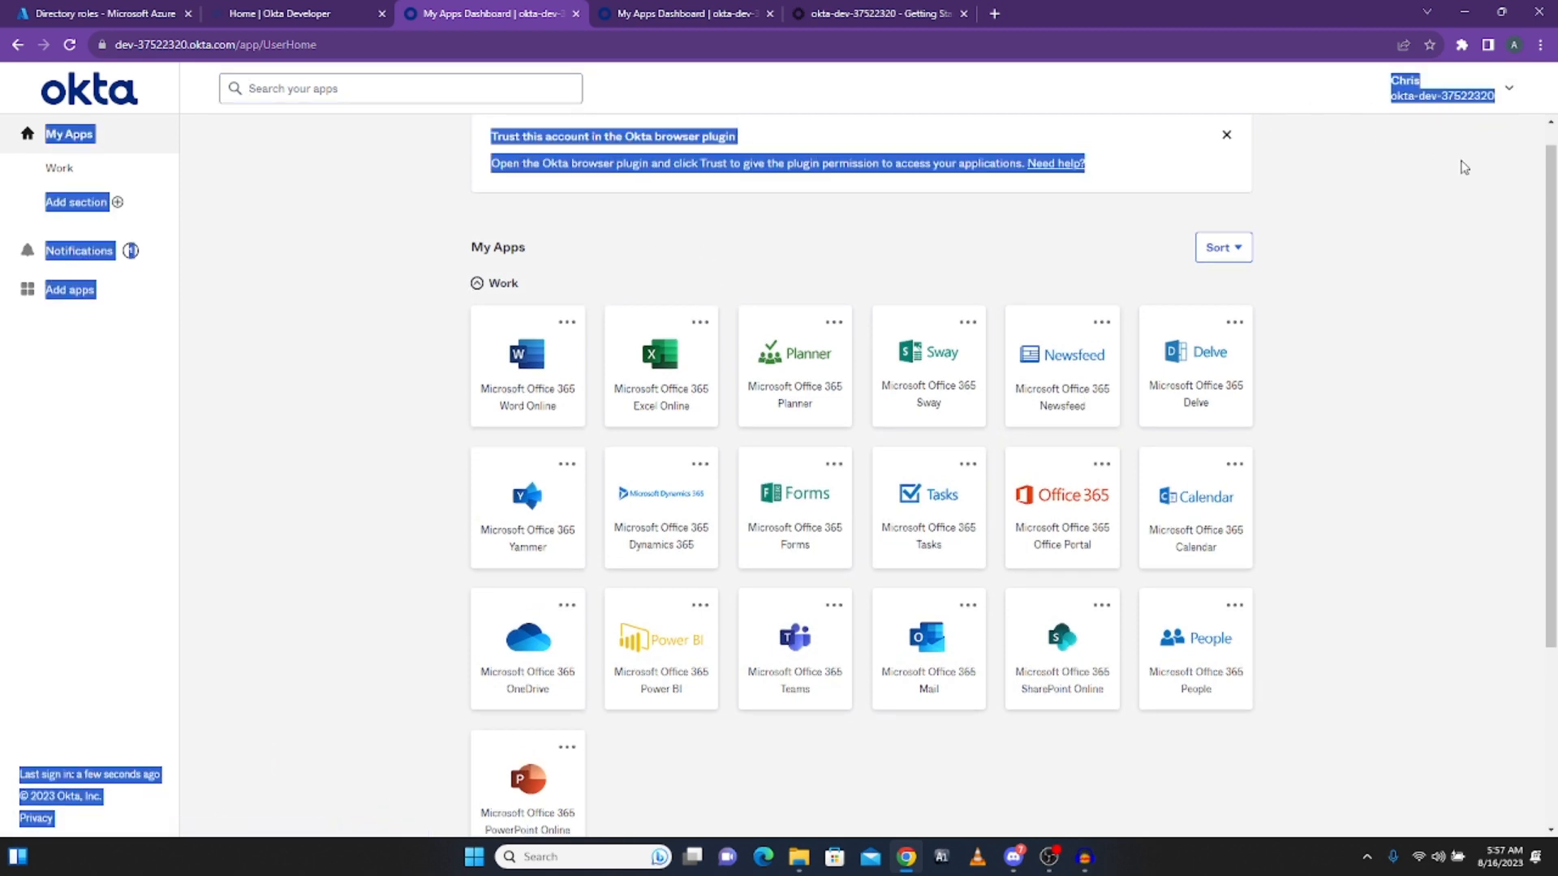
pyautogui.click(1449, 162)
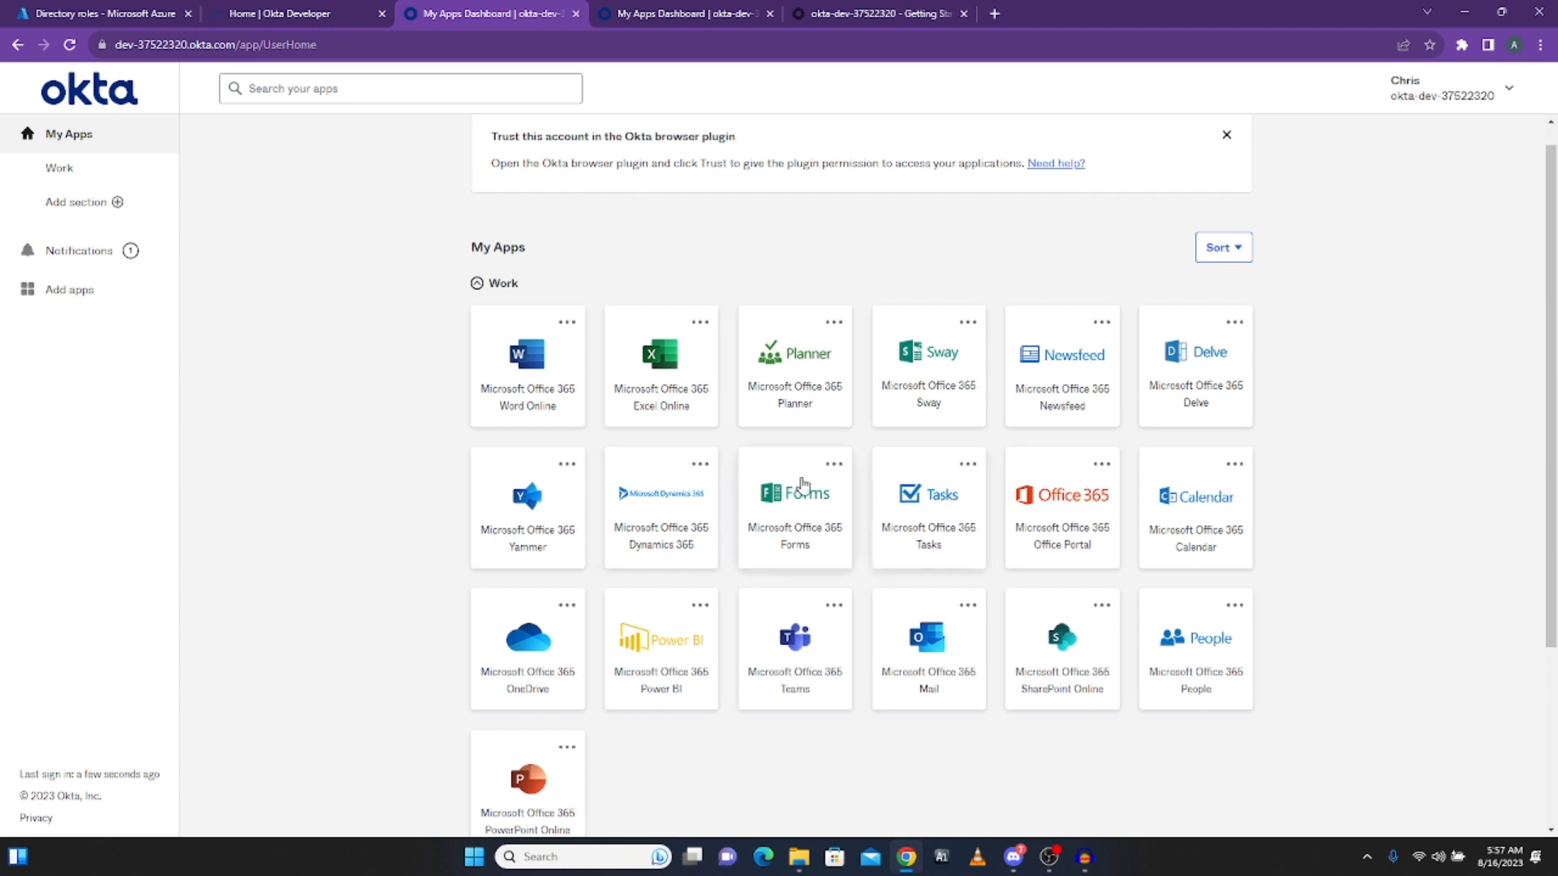
pyautogui.scroll(-3, 802, 485)
pyautogui.scroll(3, 601, 453)
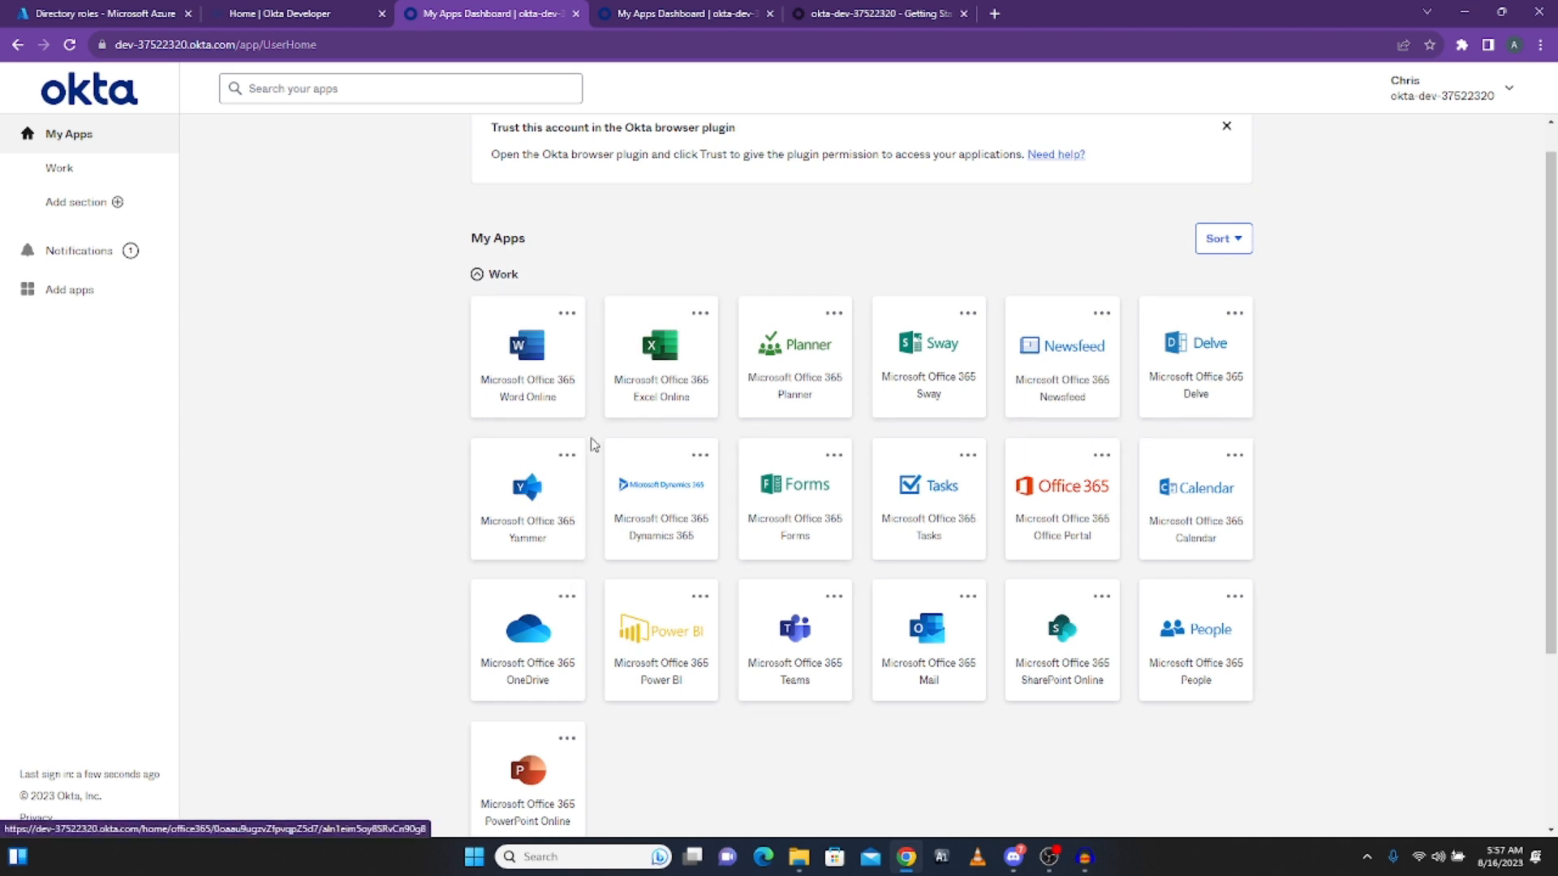
pyautogui.scroll(-2, 783, 544)
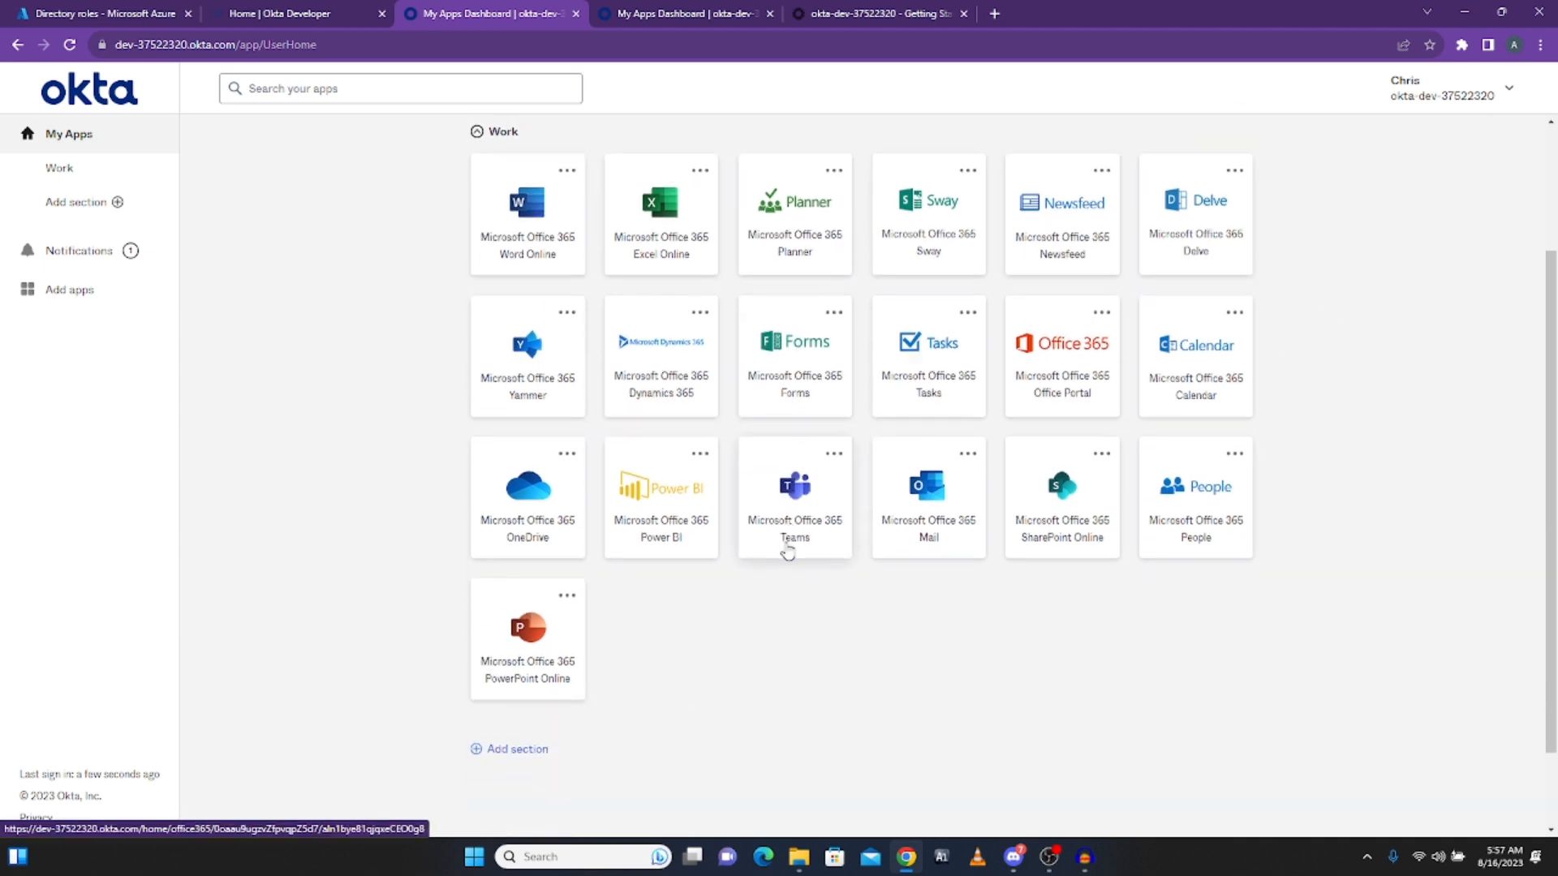
pyautogui.scroll(2, 332, 422)
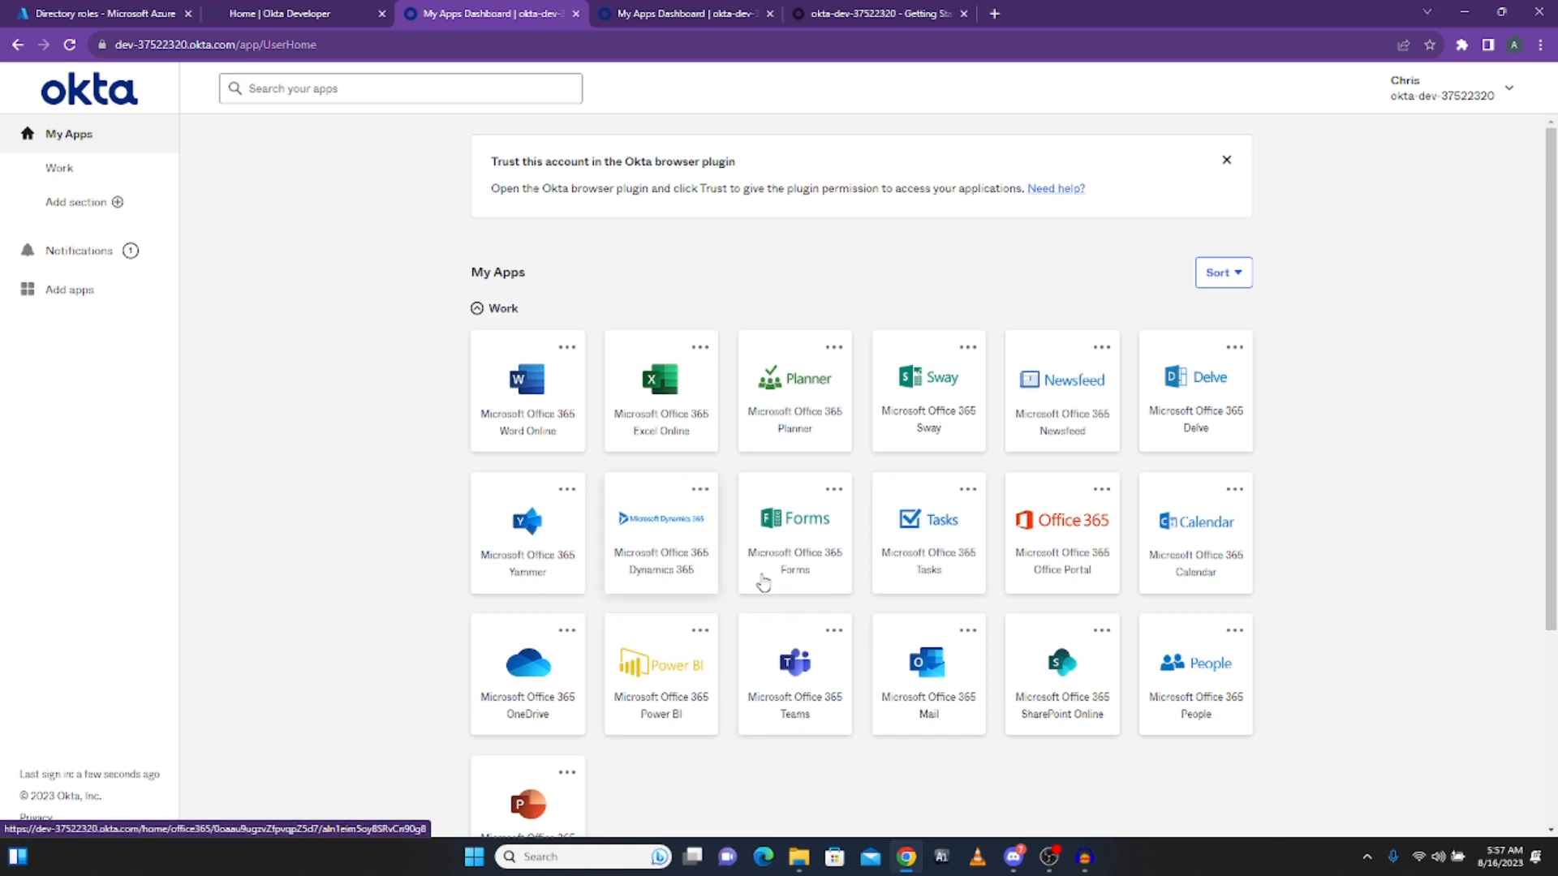
pyautogui.scroll(-2, 811, 568)
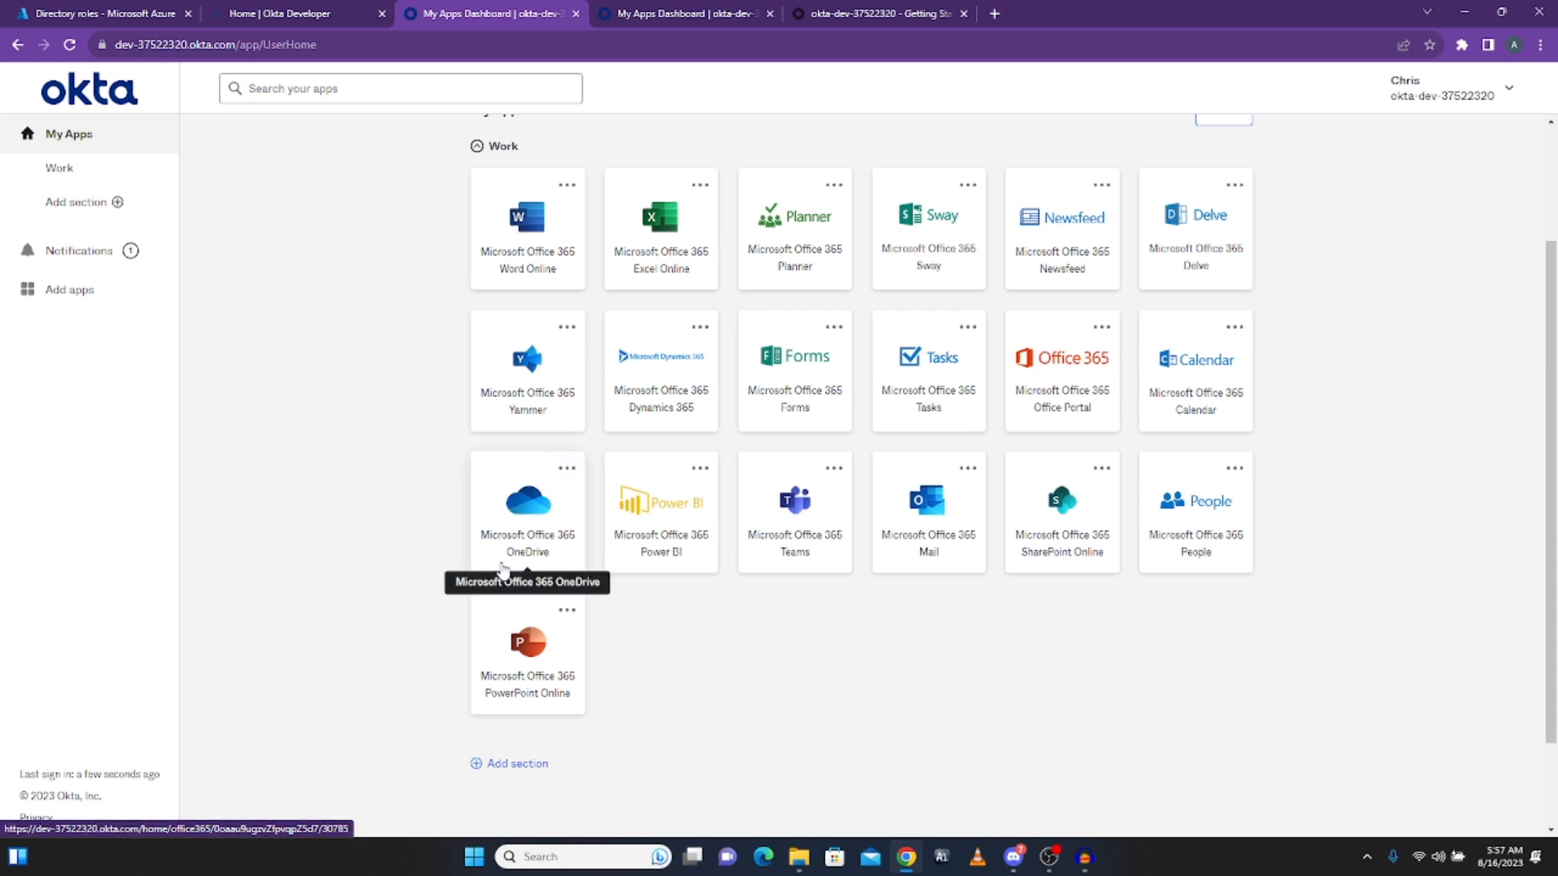
pyautogui.click(523, 519)
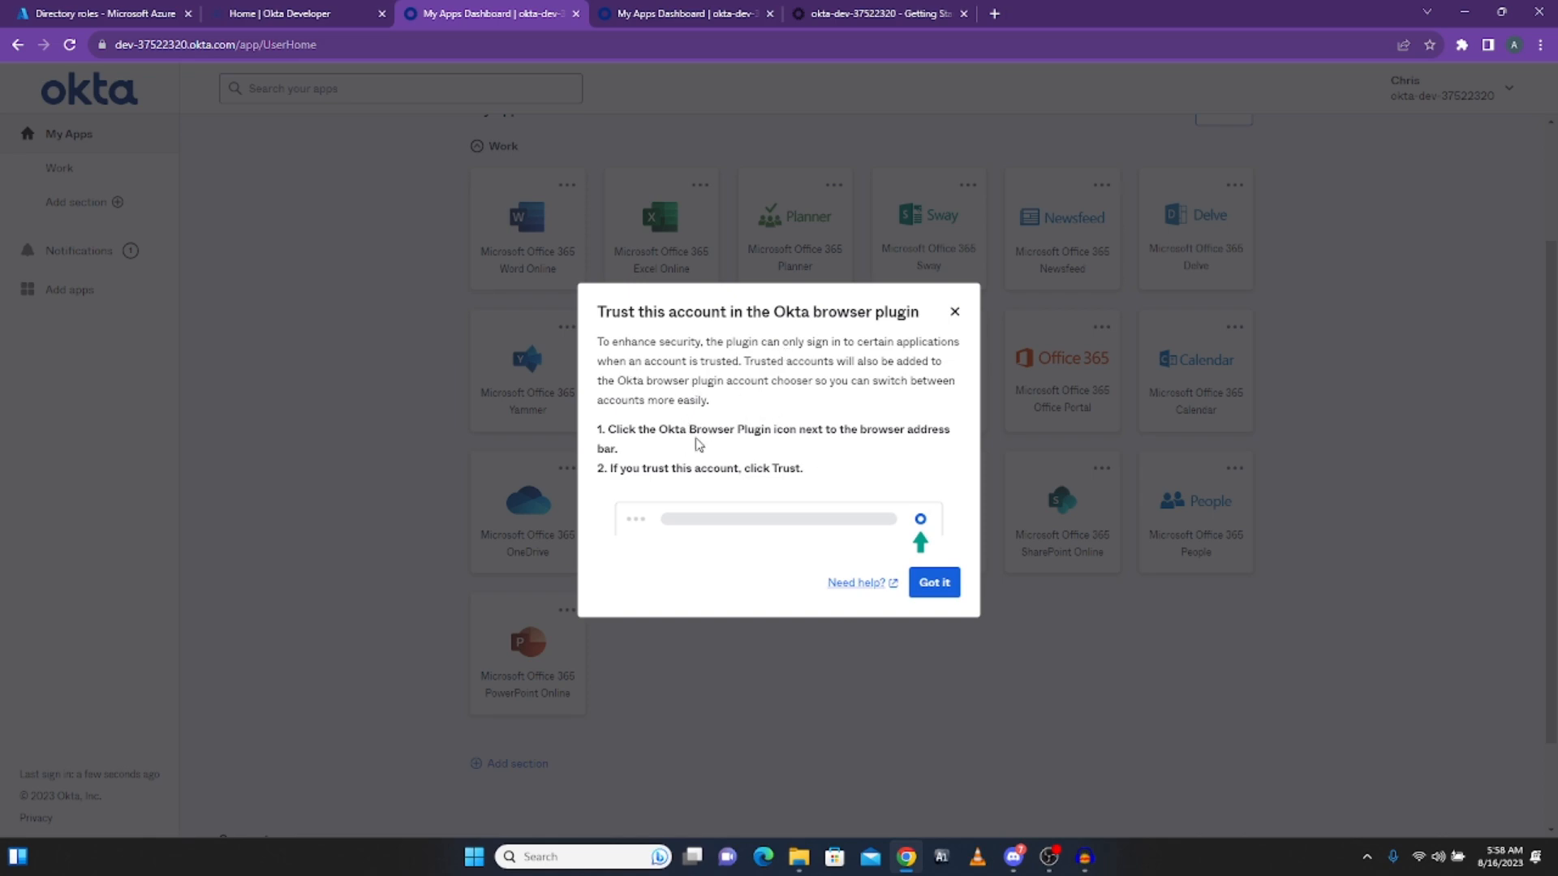
# Step: Open Google in a new tab and search for 'okta browser plugin download'
pyautogui.click(994, 13)
pyautogui.write('google.com')
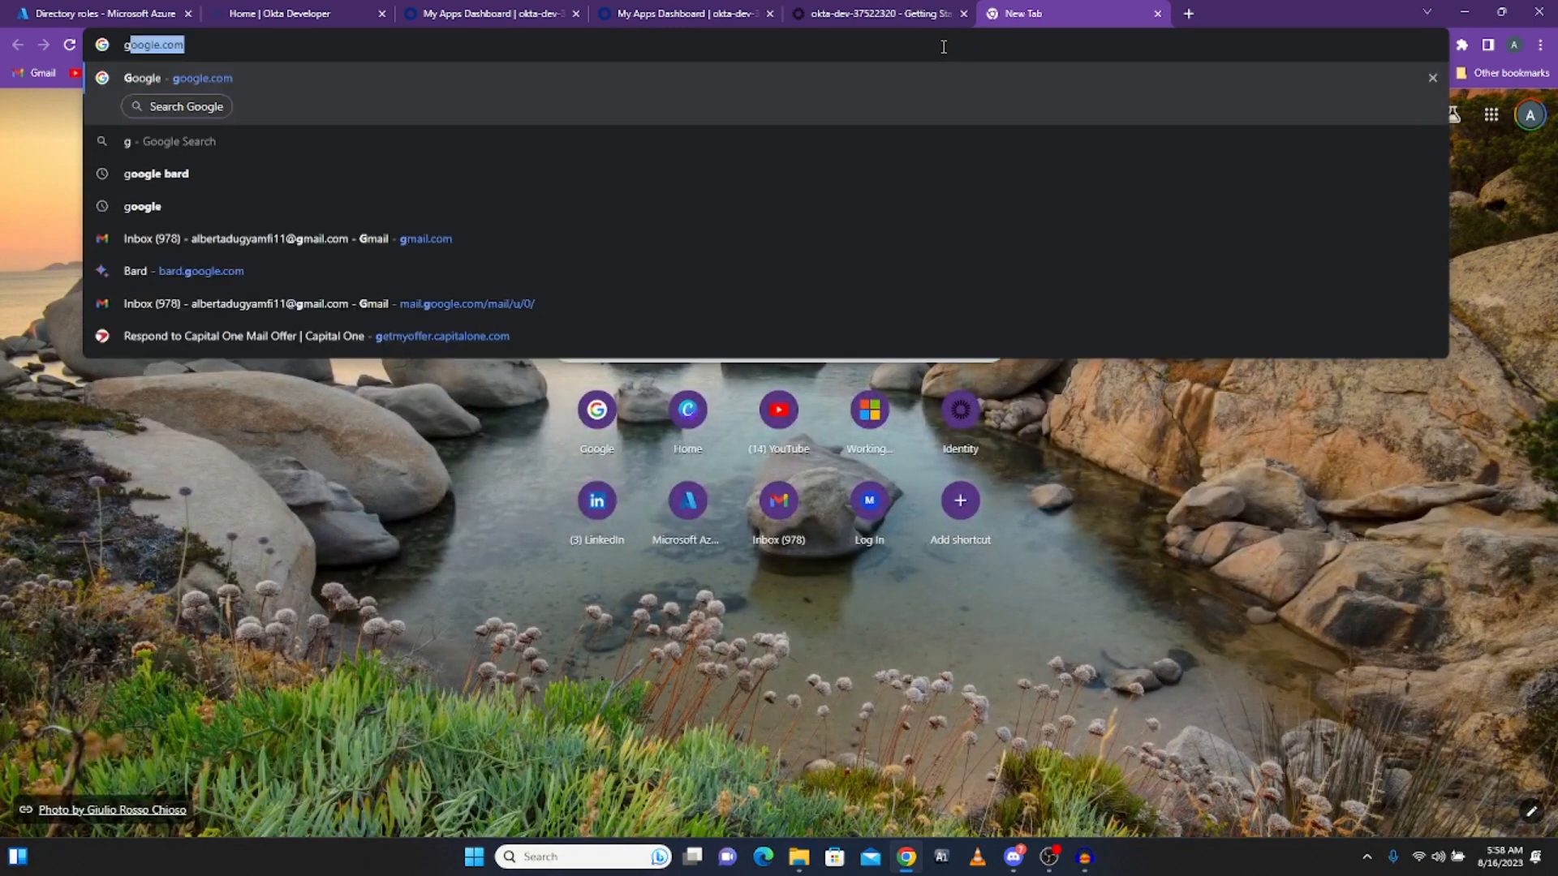
pyautogui.press('Return')
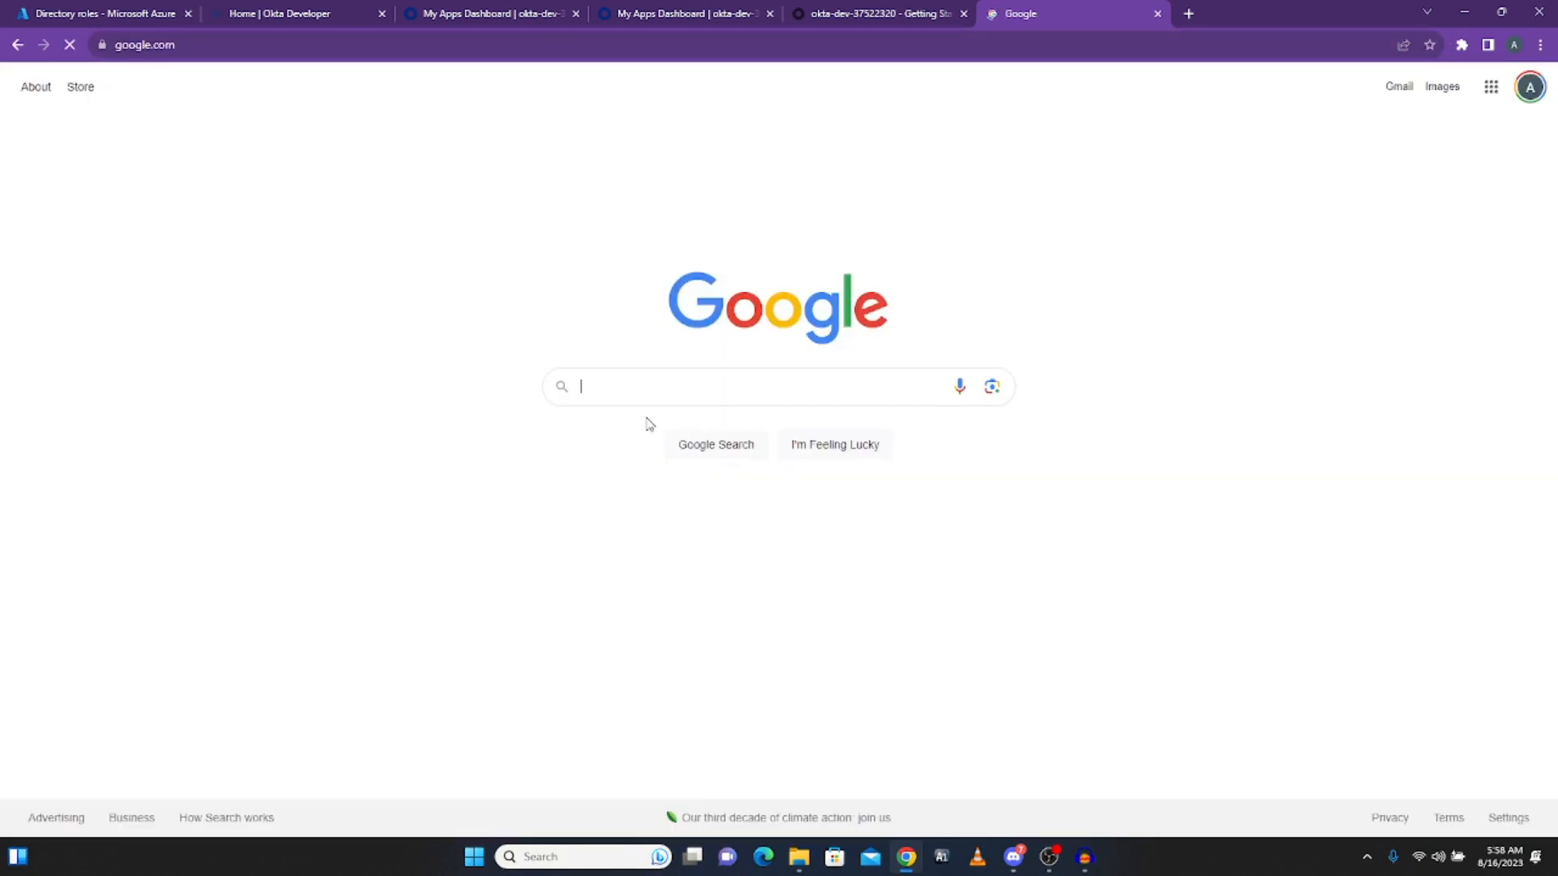
pyautogui.click(660, 385)
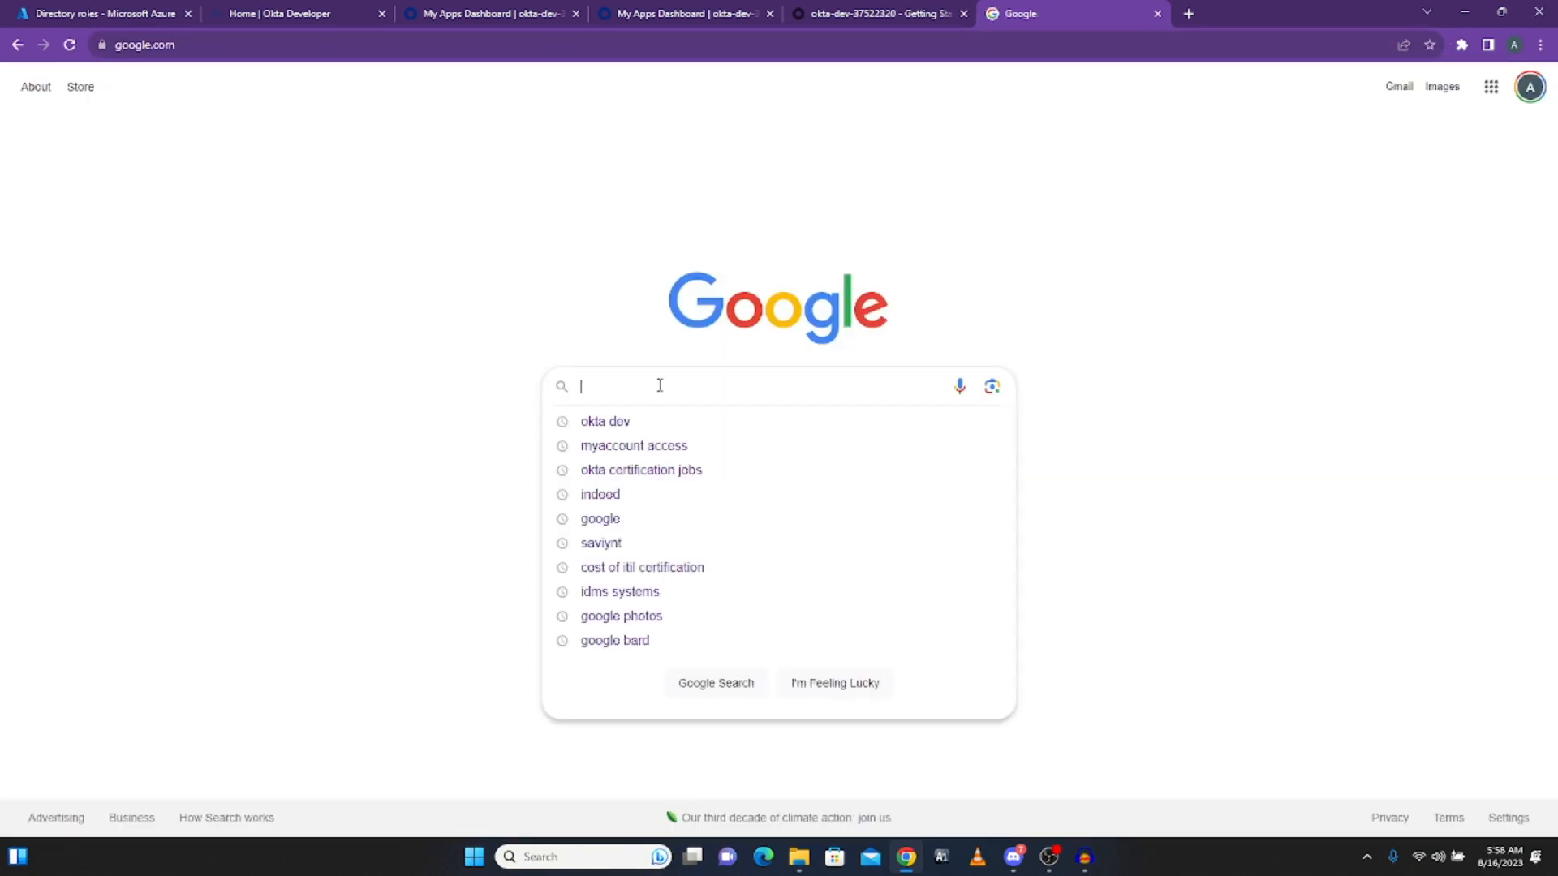
pyautogui.write('okta b')
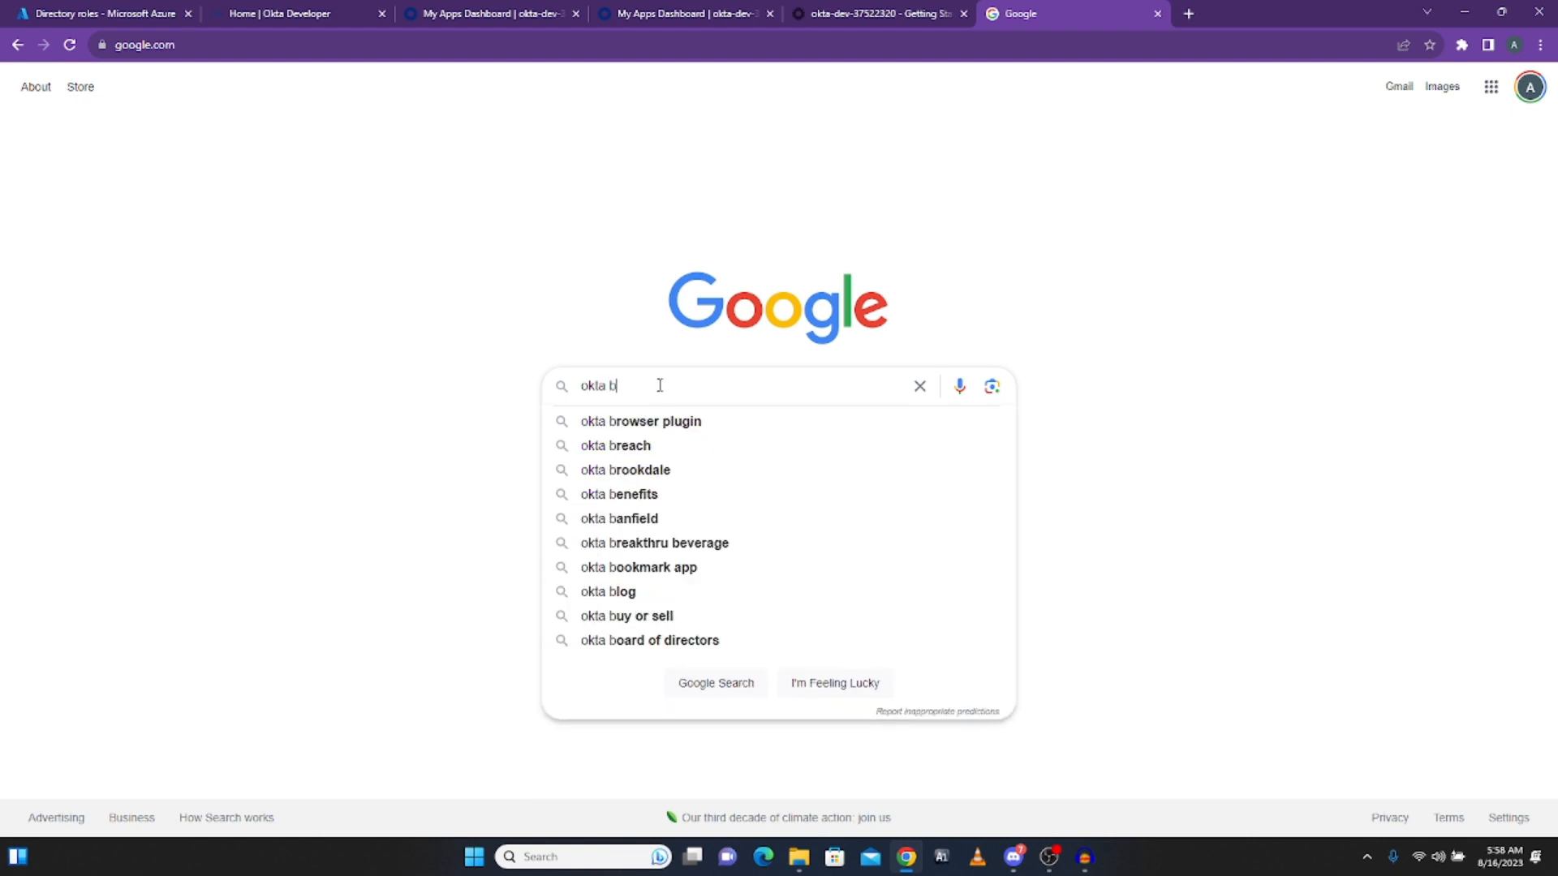
pyautogui.write('rowser')
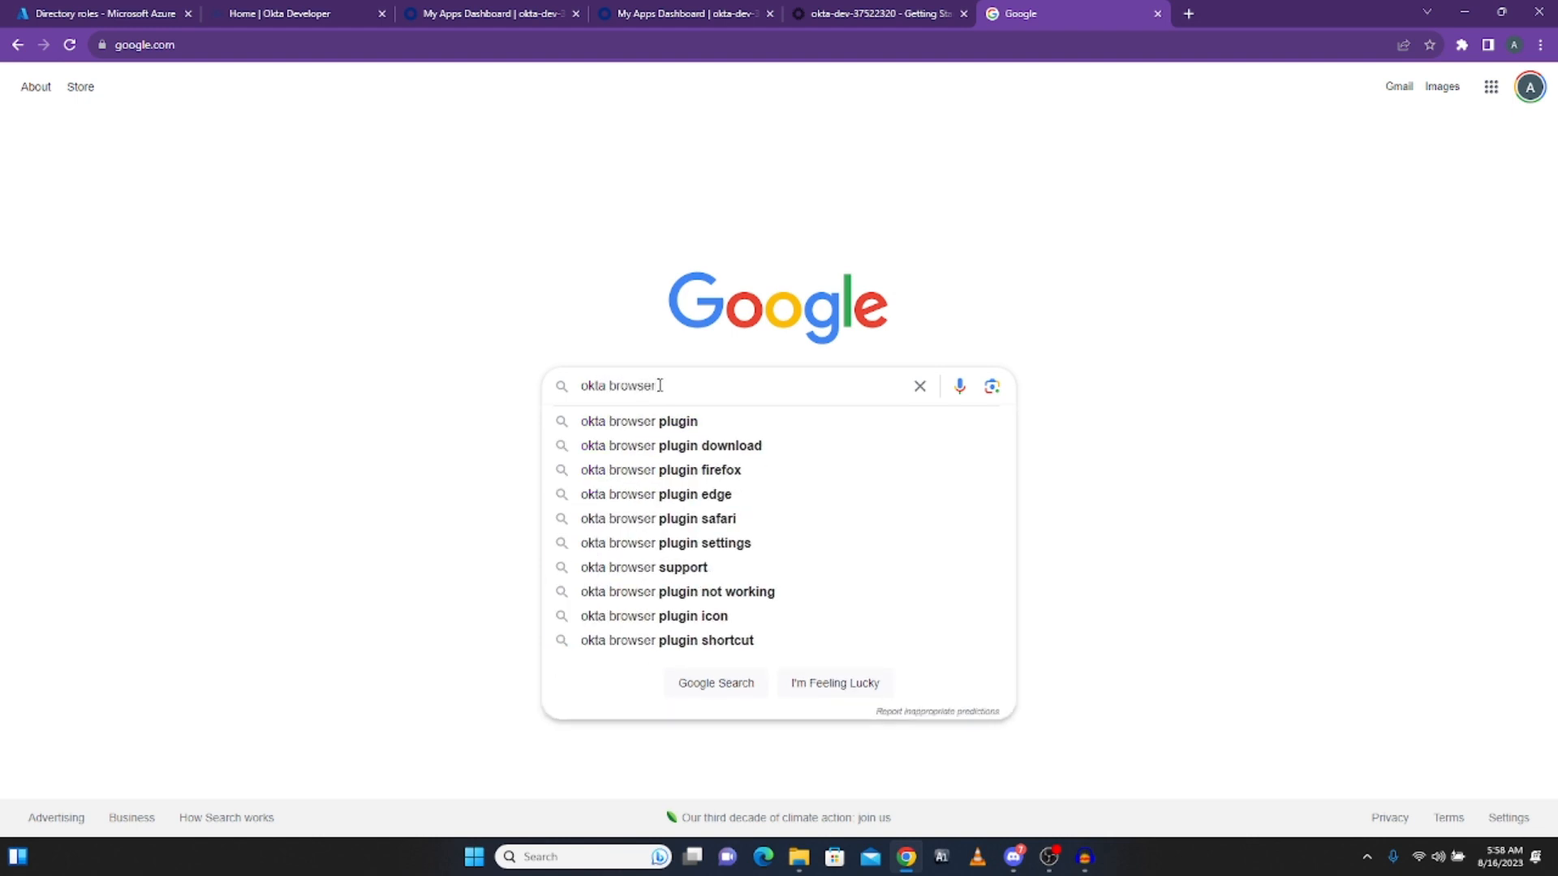
pyautogui.click(685, 445)
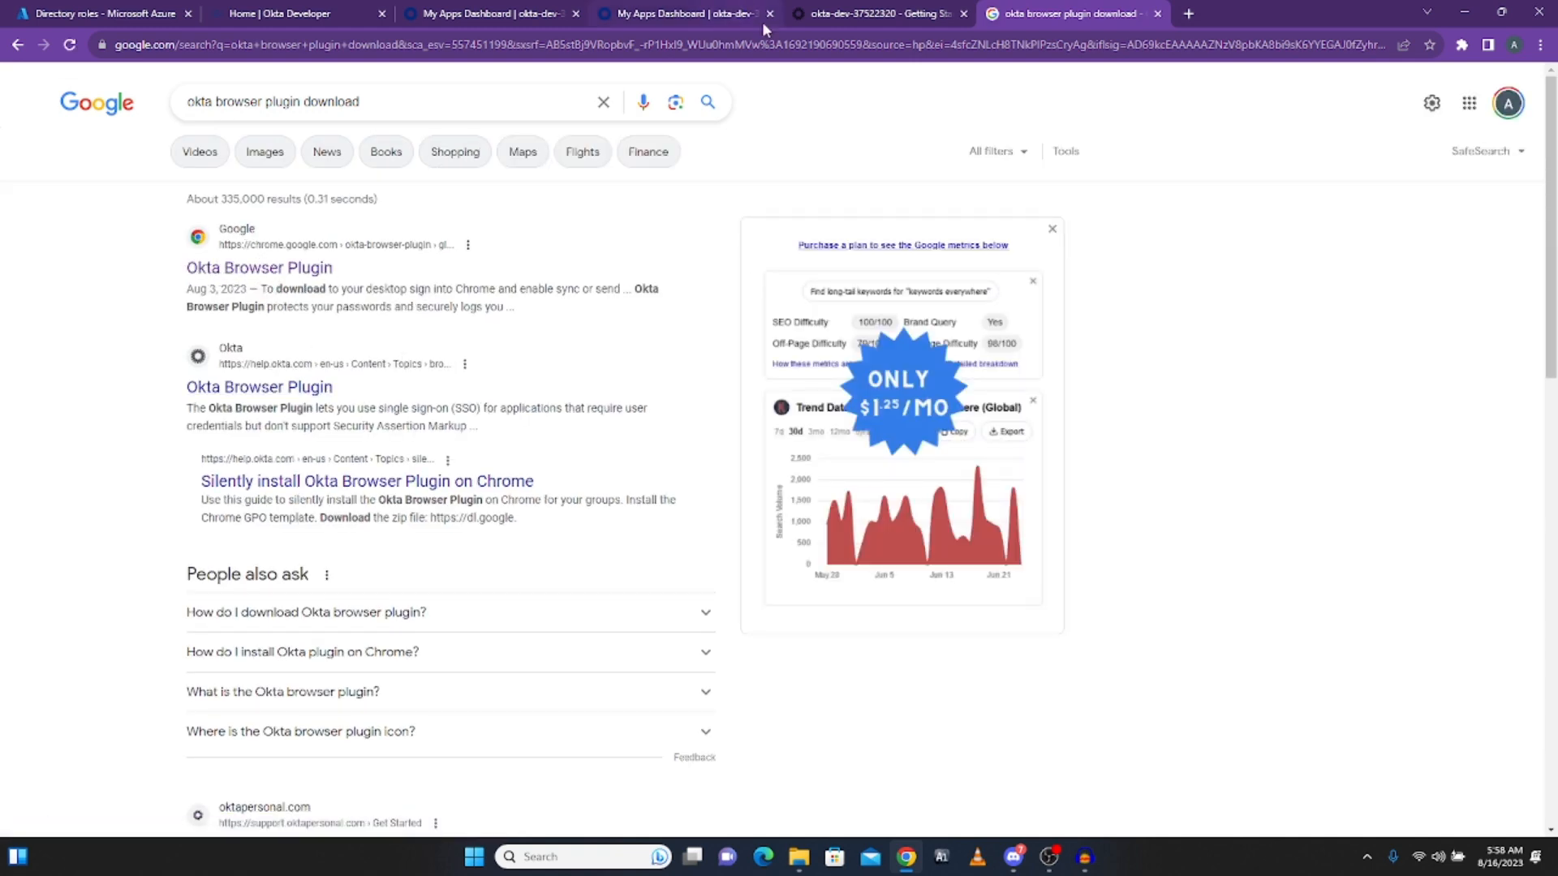
pyautogui.click(868, 18)
# Step: Close the empty My Apps tab, dismiss the plugin trust notice on the 19 Office 365 tiles, and open the extensions list
pyautogui.click(649, 16)
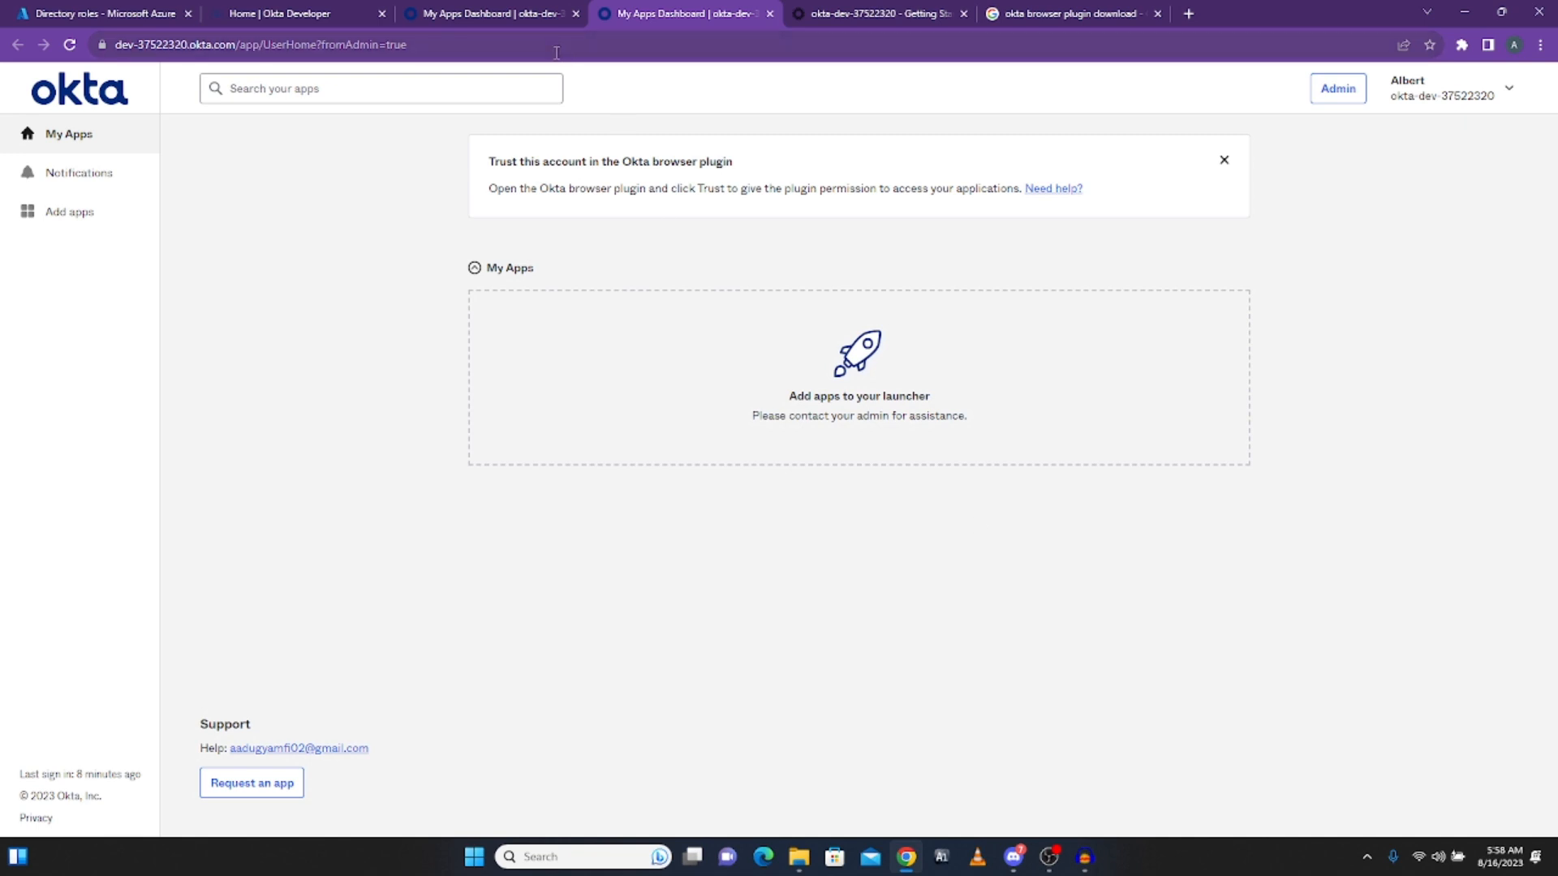
pyautogui.click(770, 13)
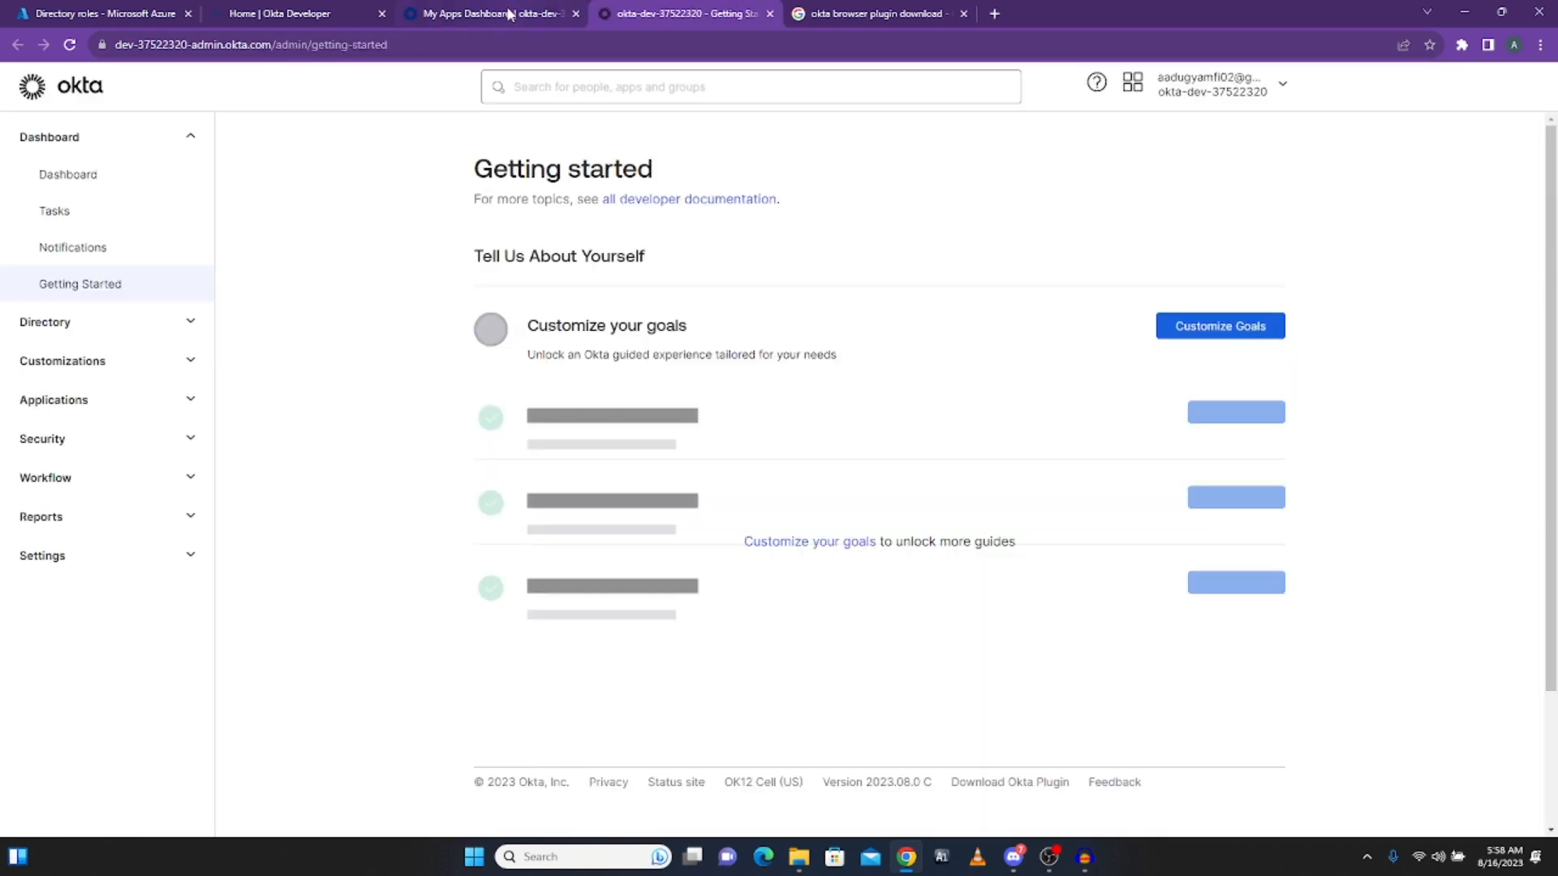
pyautogui.click(501, 13)
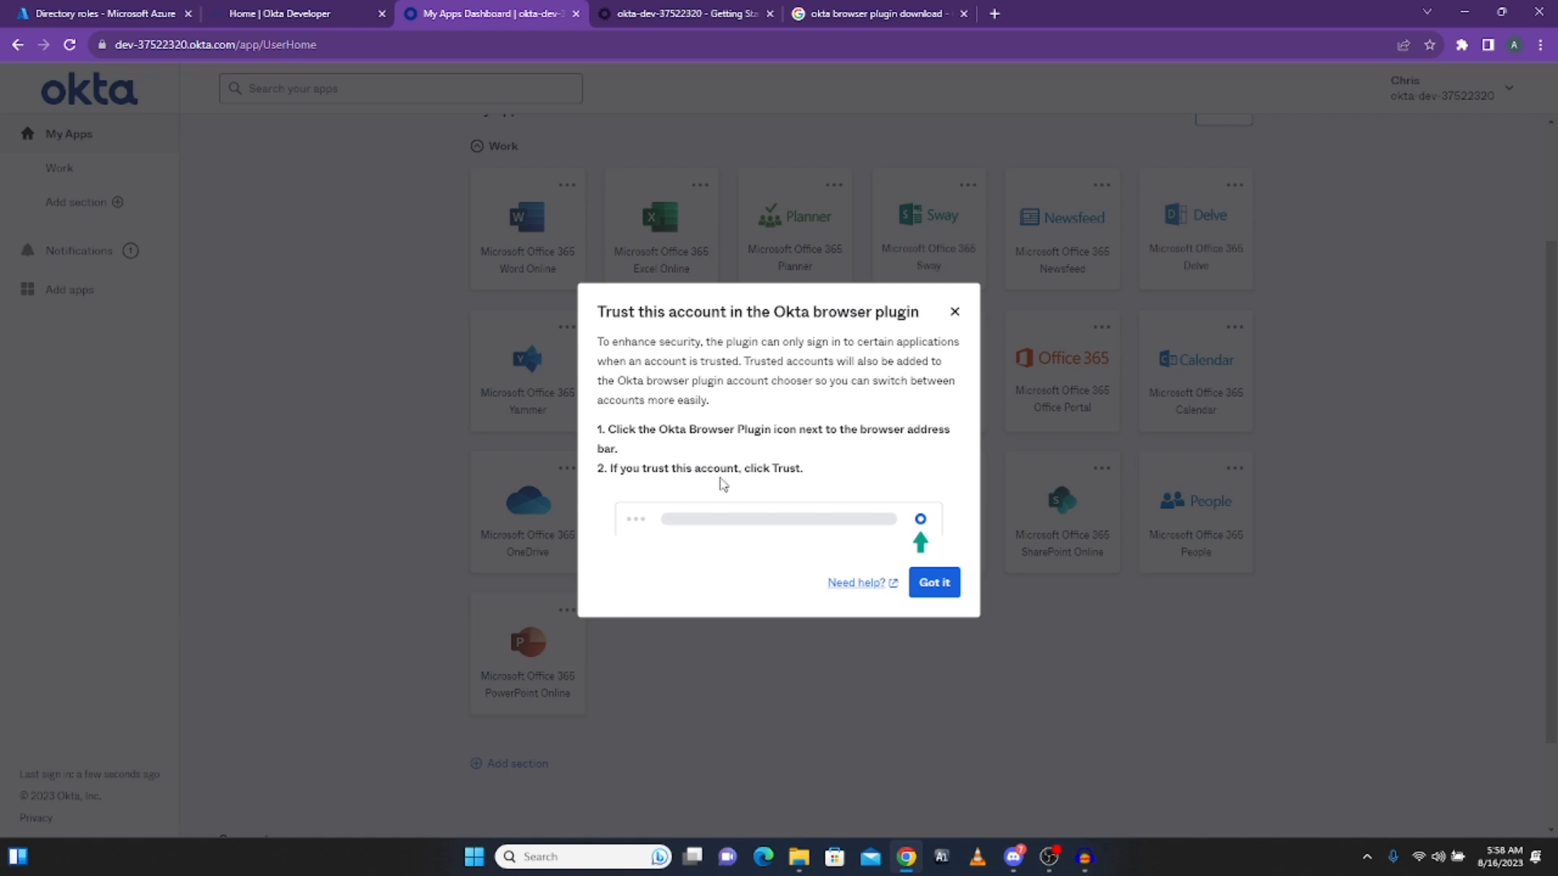
pyautogui.click(931, 586)
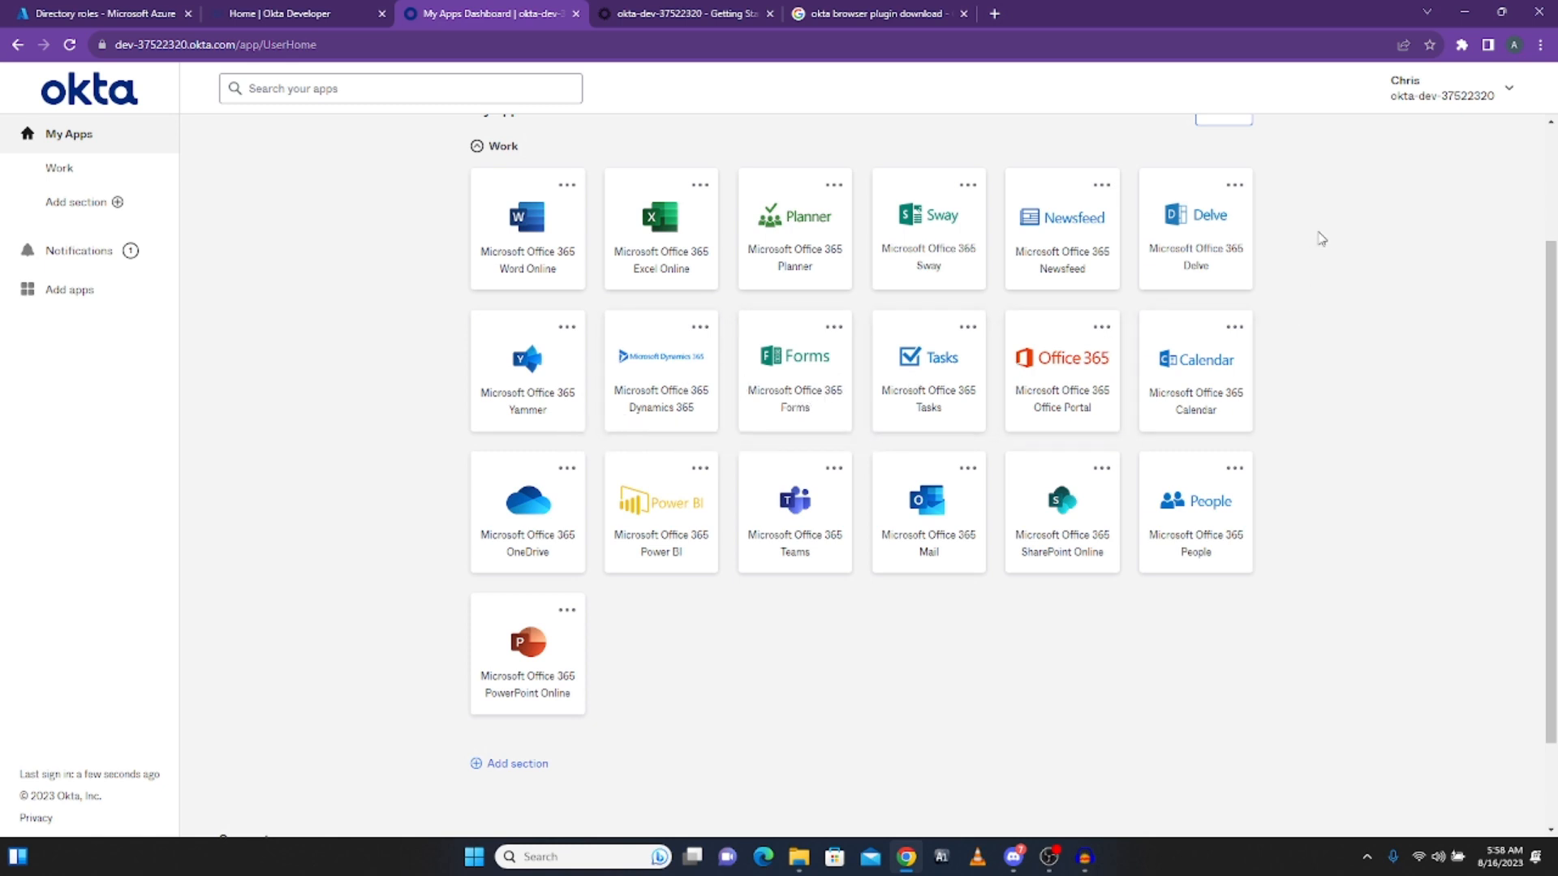
pyautogui.click(1461, 44)
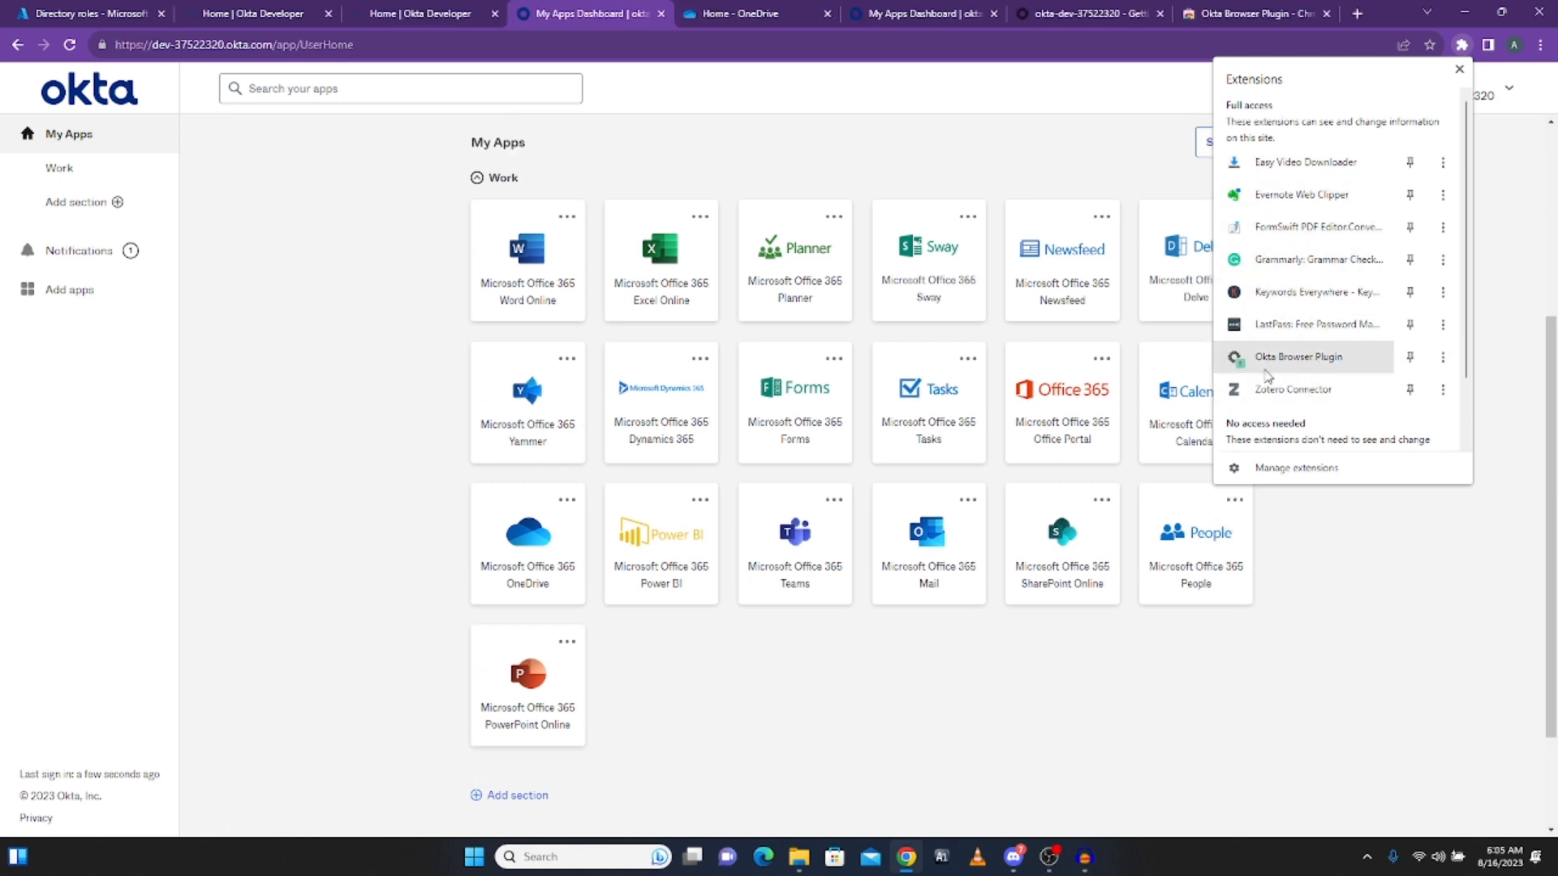
# Step: Open the Okta Browser Plugin, dismiss its intro, and check it lists the Office 365 apps
pyautogui.click(1243, 365)
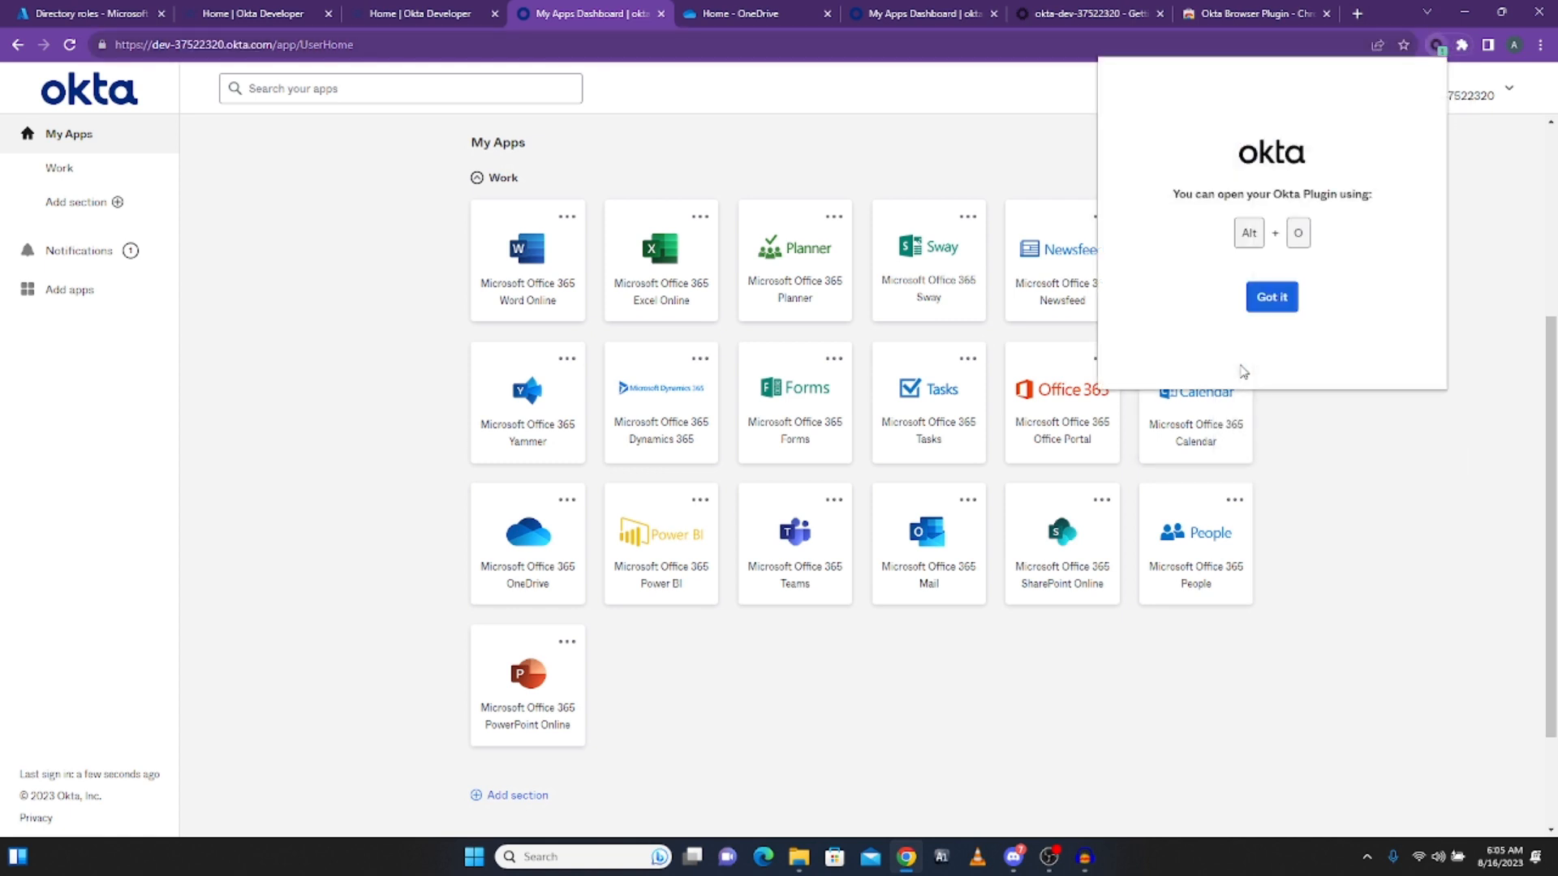
pyautogui.click(1272, 297)
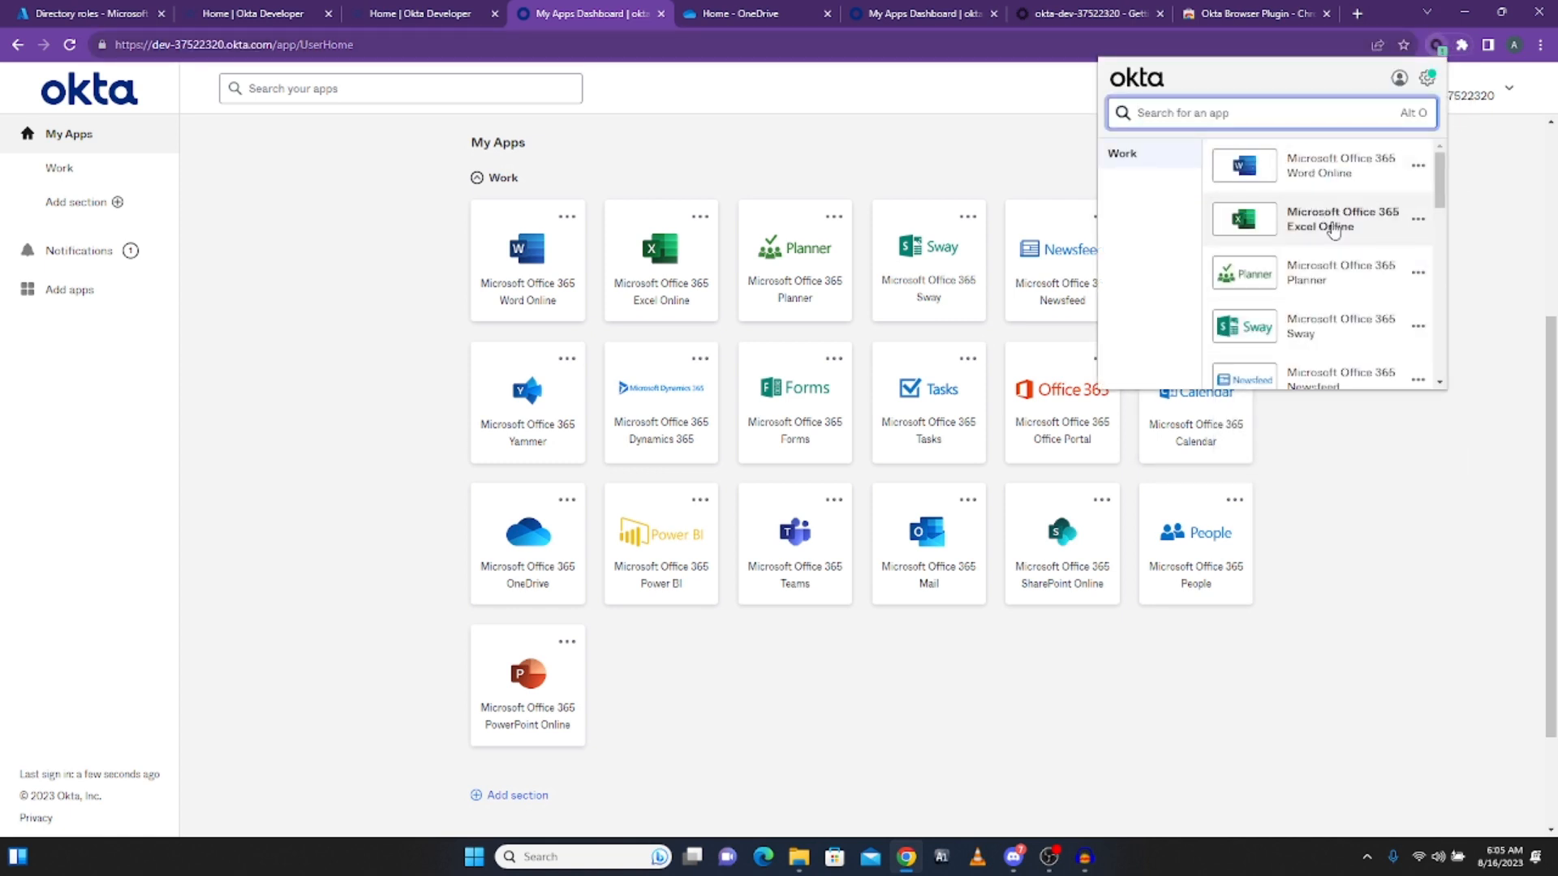
pyautogui.scroll(-8, 1399, 250)
pyautogui.scroll(8, 1399, 250)
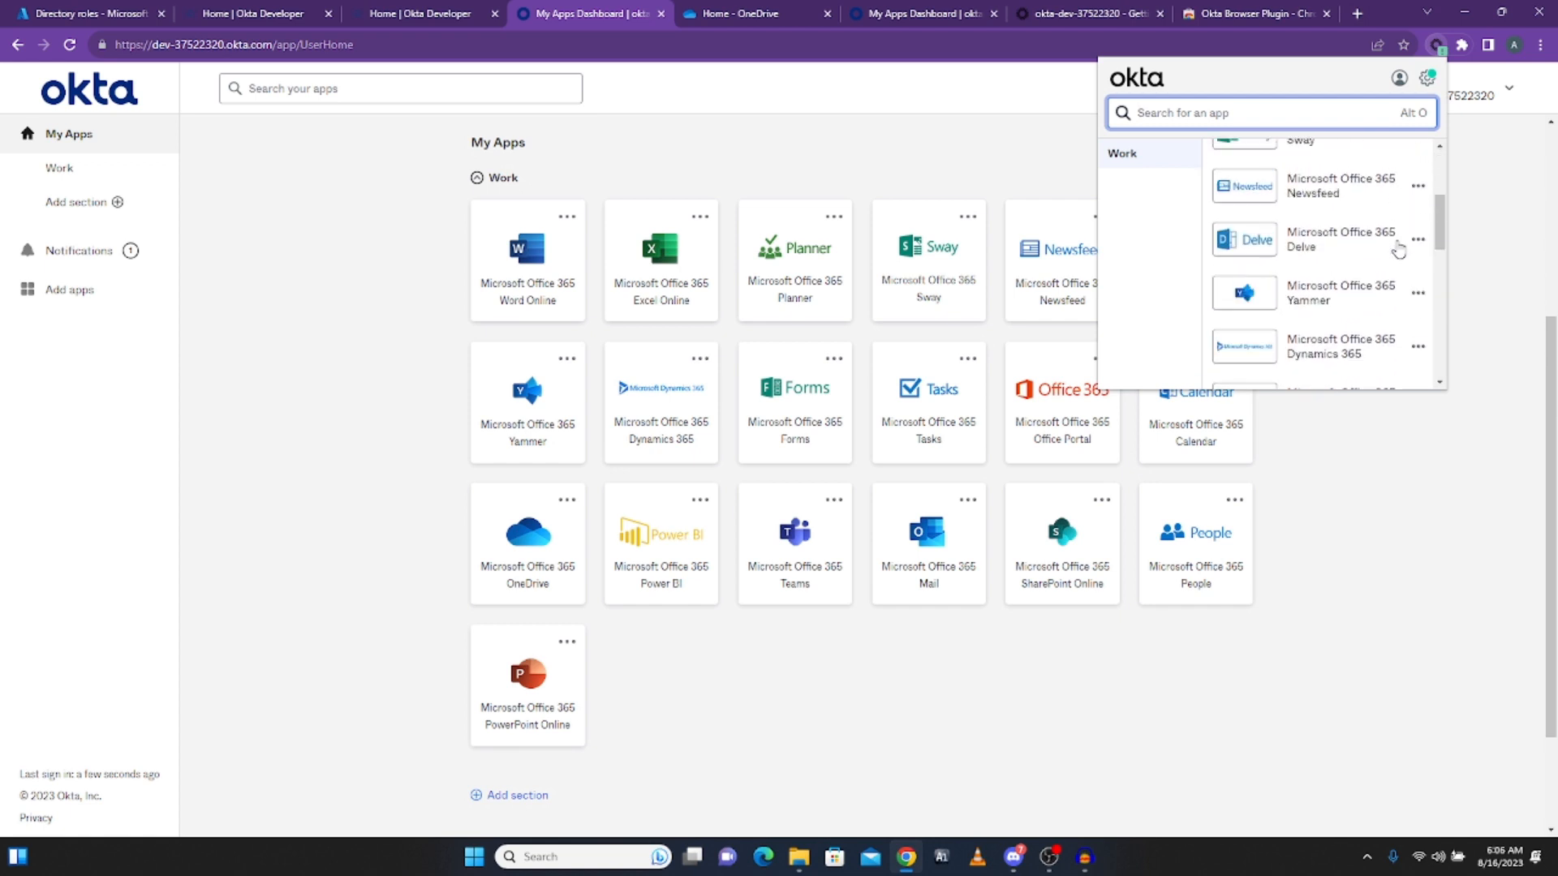
pyautogui.scroll(-10, 1381, 268)
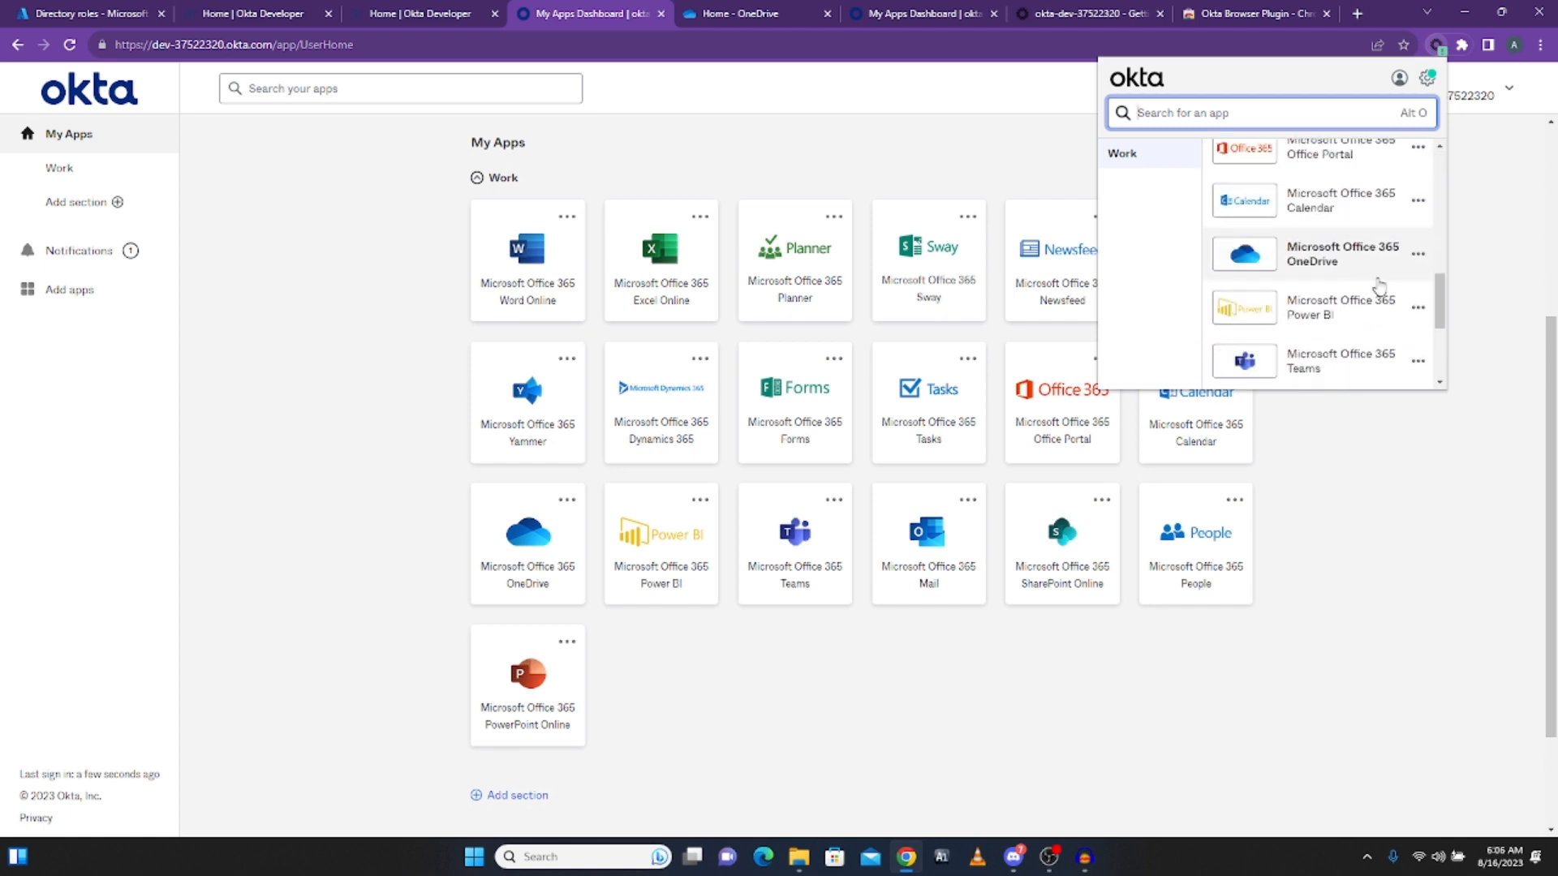
pyautogui.click(1467, 191)
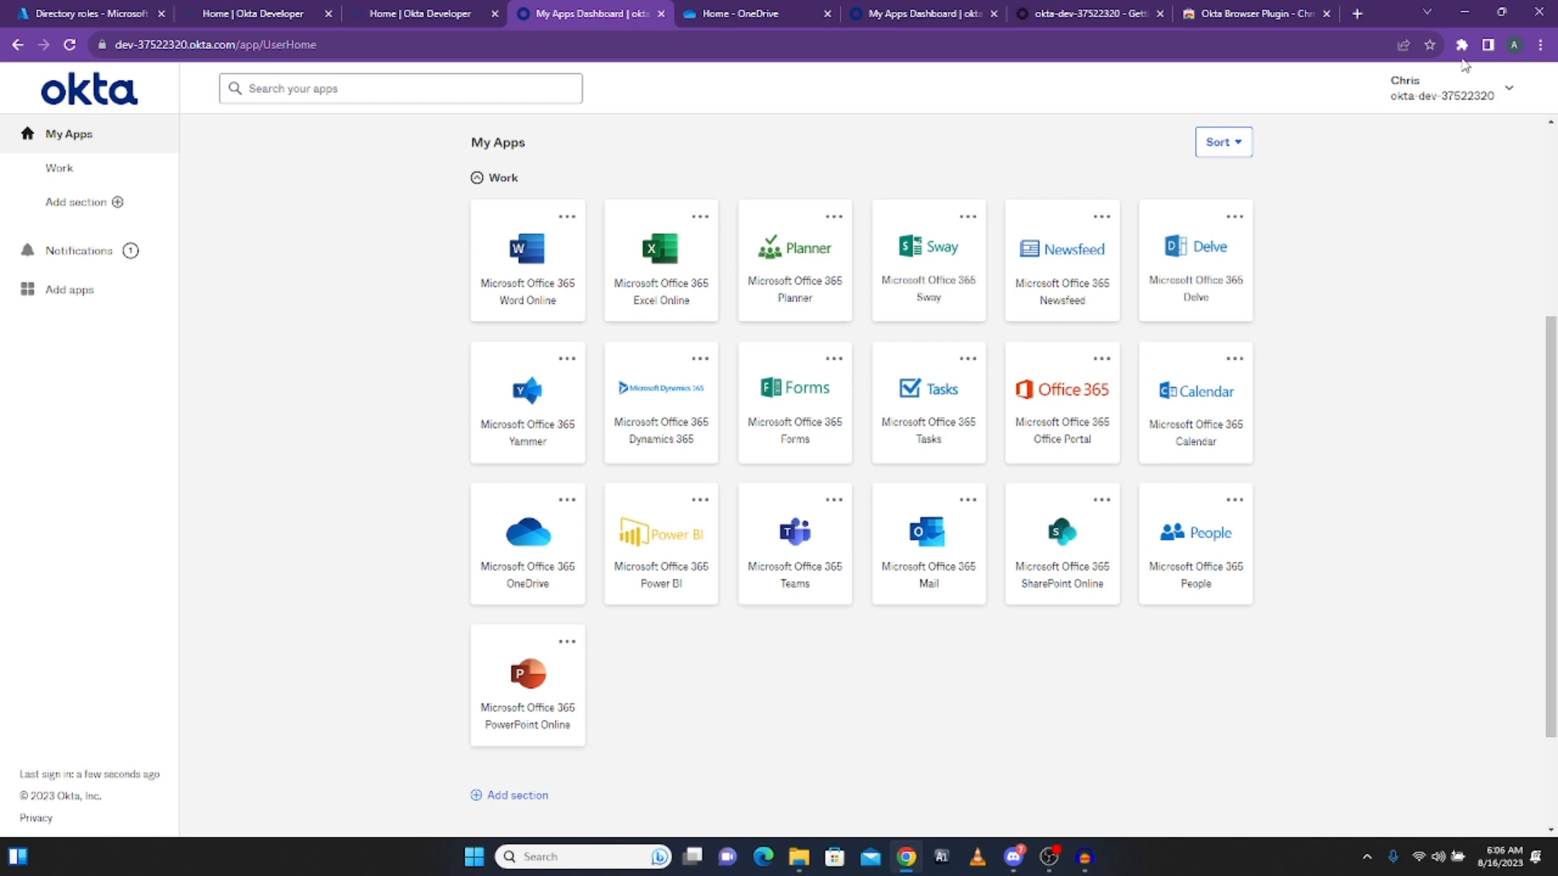
# Step: Check the Okta plugin's options, with site access On all sites, then close the extensions list
pyautogui.click(1462, 45)
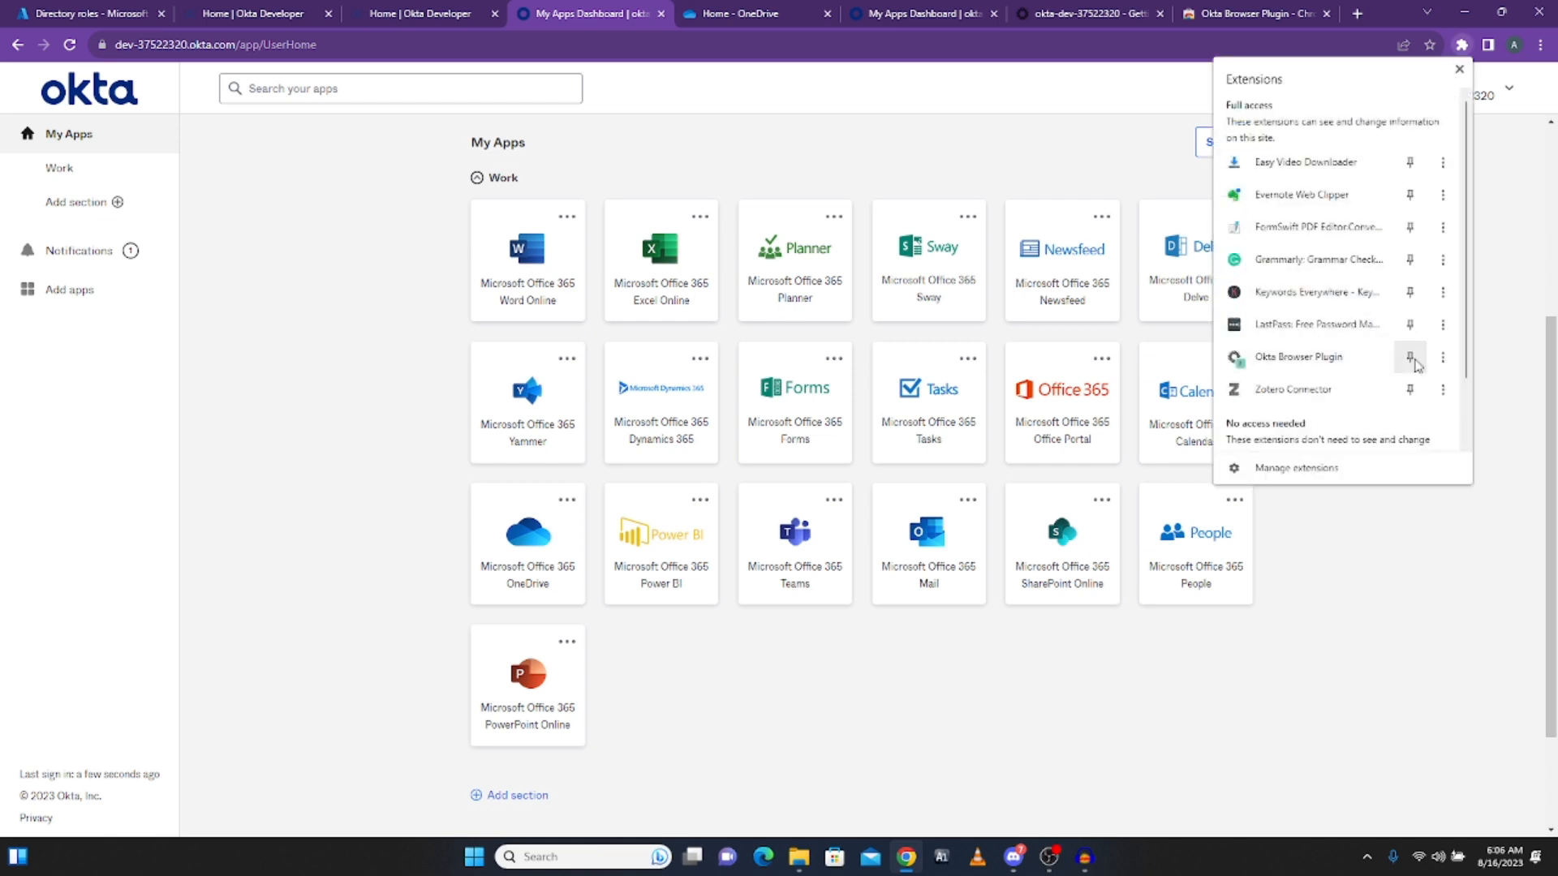
pyautogui.click(1442, 358)
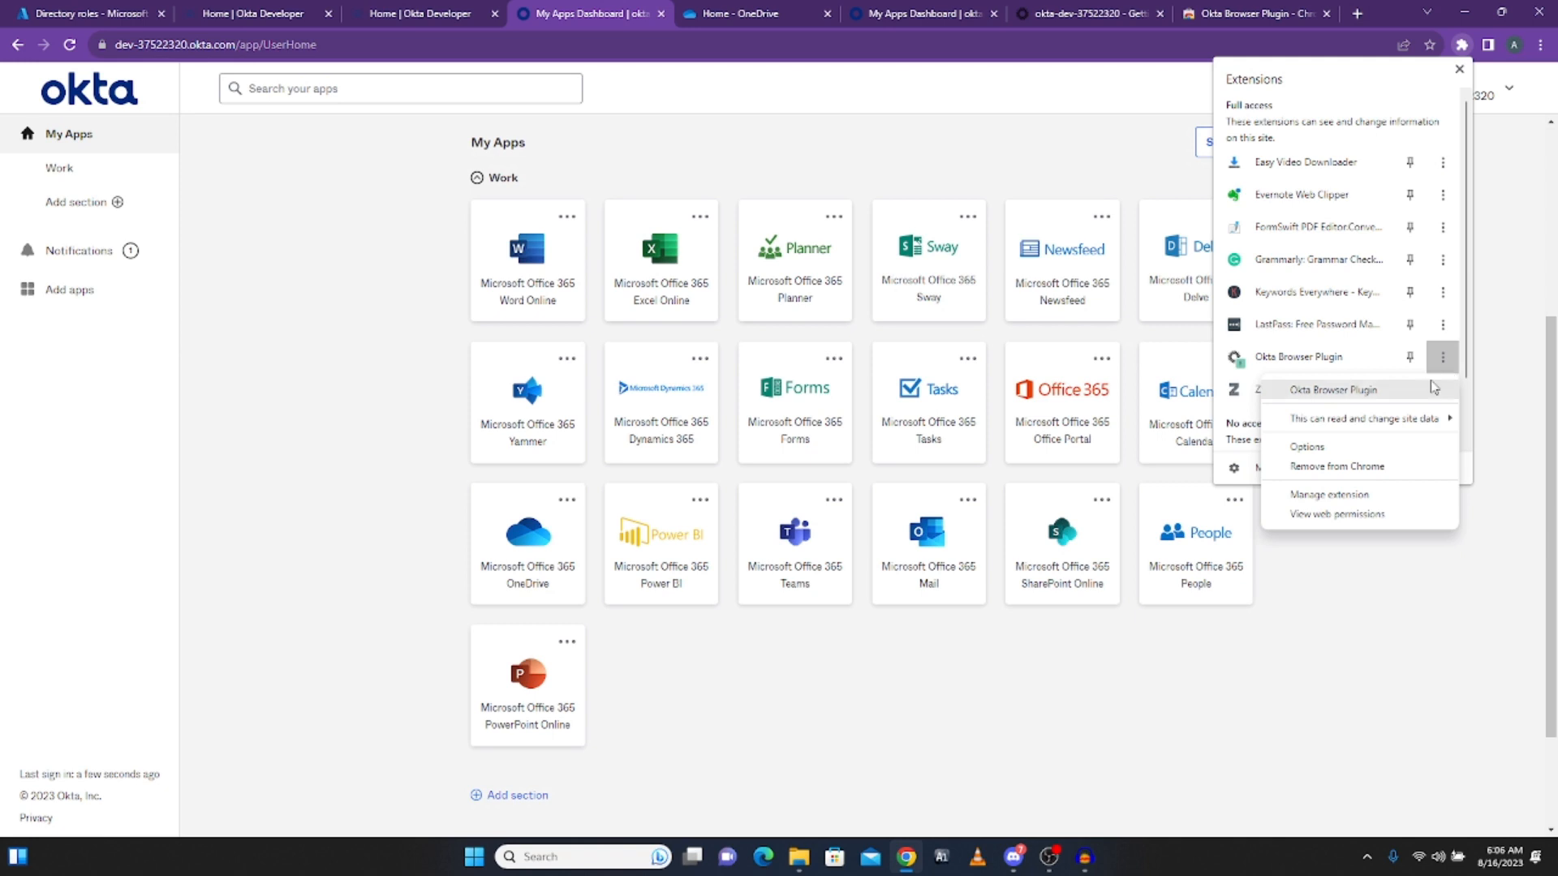
pyautogui.moveTo(1408, 426)
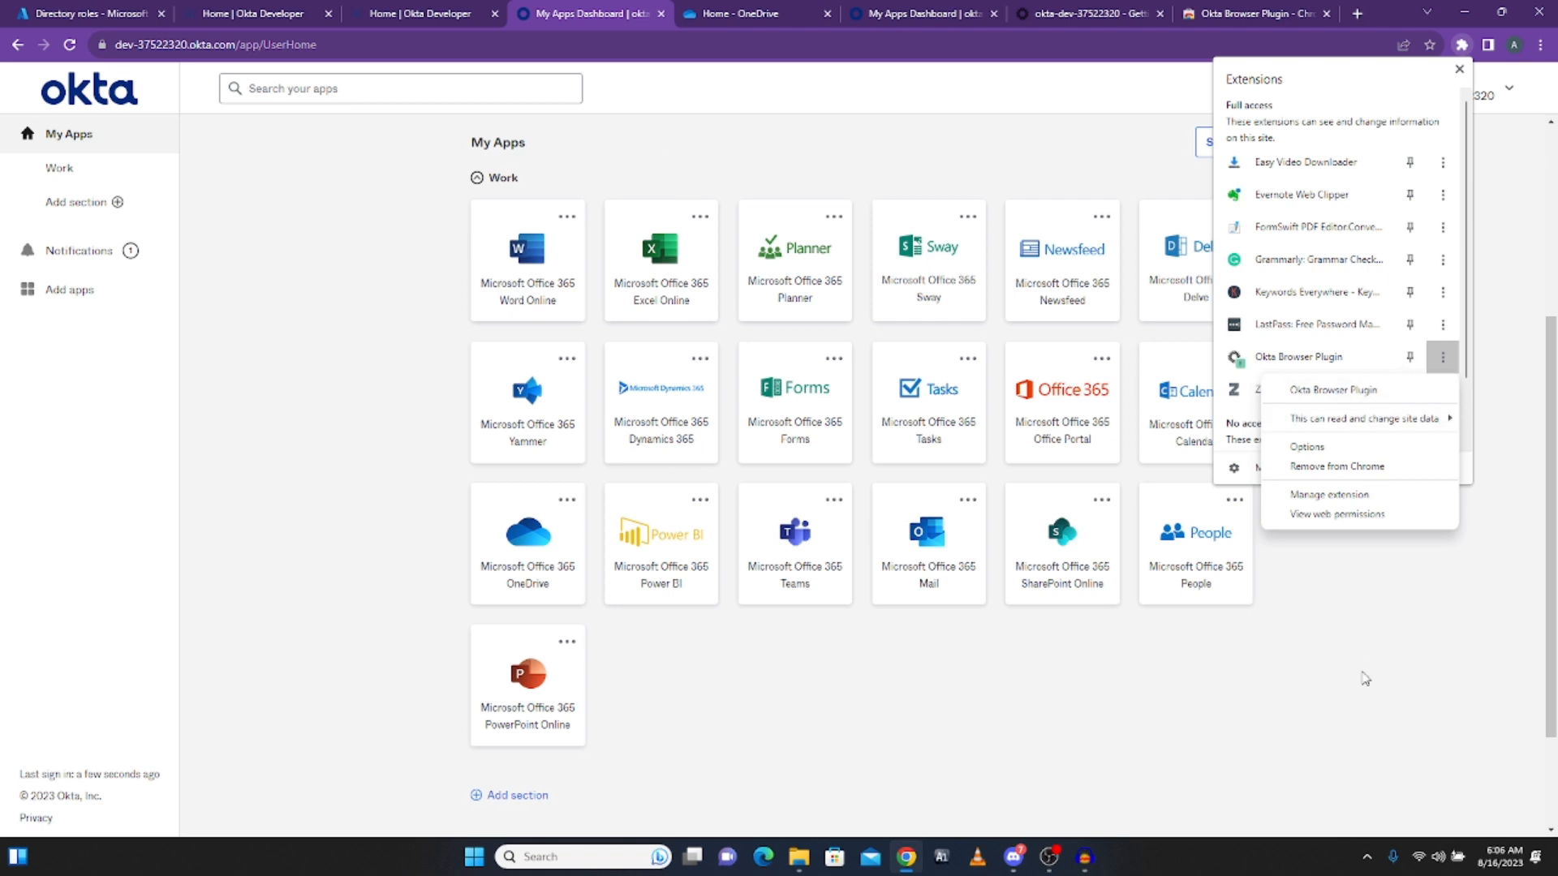
pyautogui.click(1342, 591)
pyautogui.click(1343, 592)
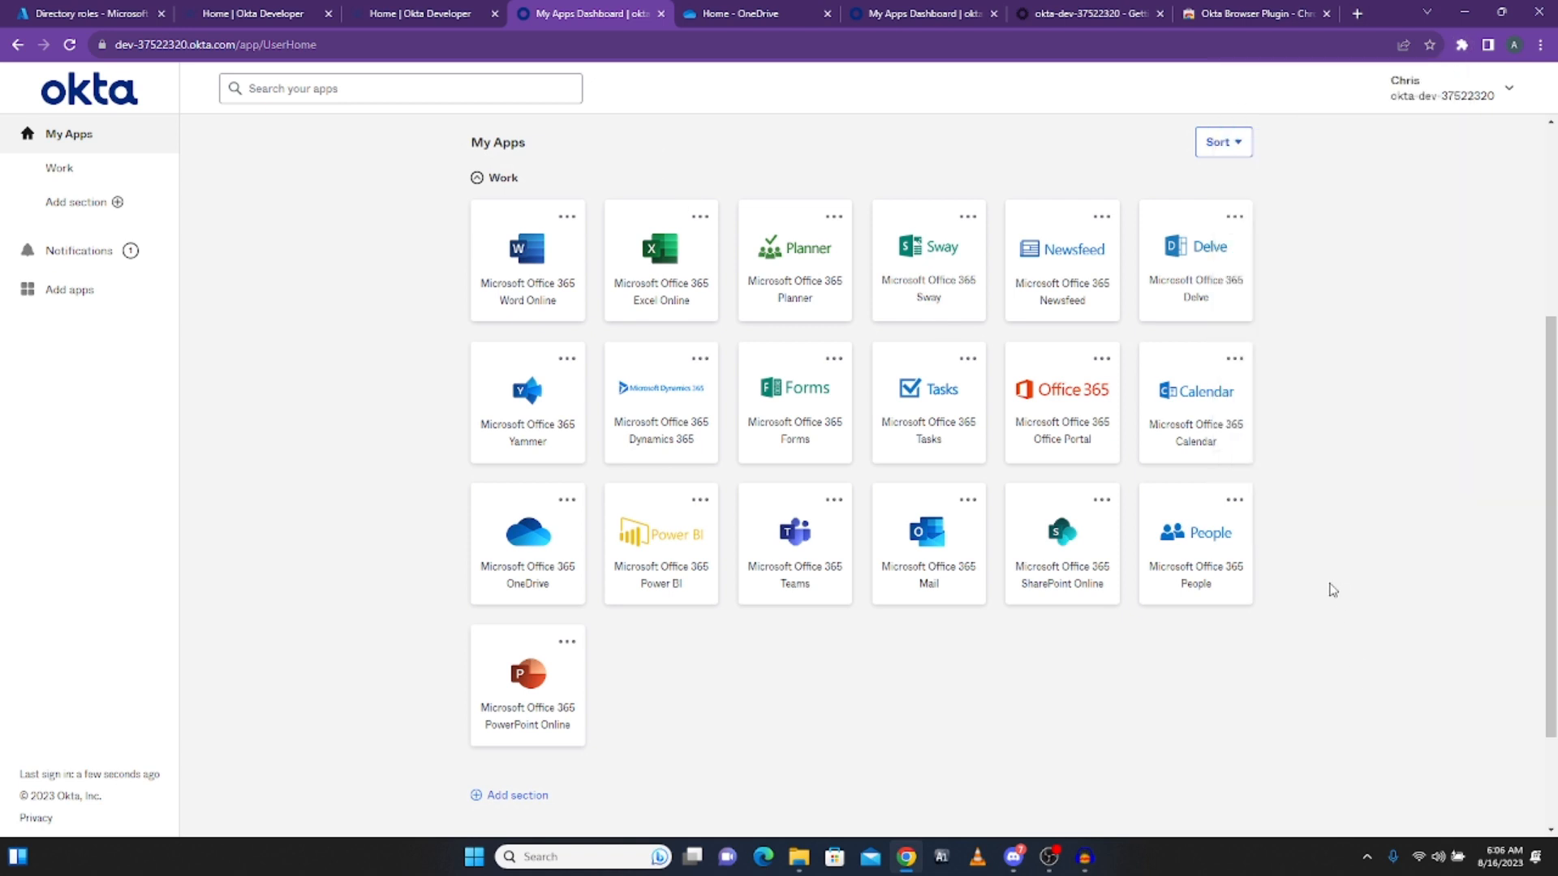
# Step: Review recent files in OneDrive, then open Viva Engage from the Microsoft Office 365 Yammer tile in My Apps
pyautogui.click(759, 11)
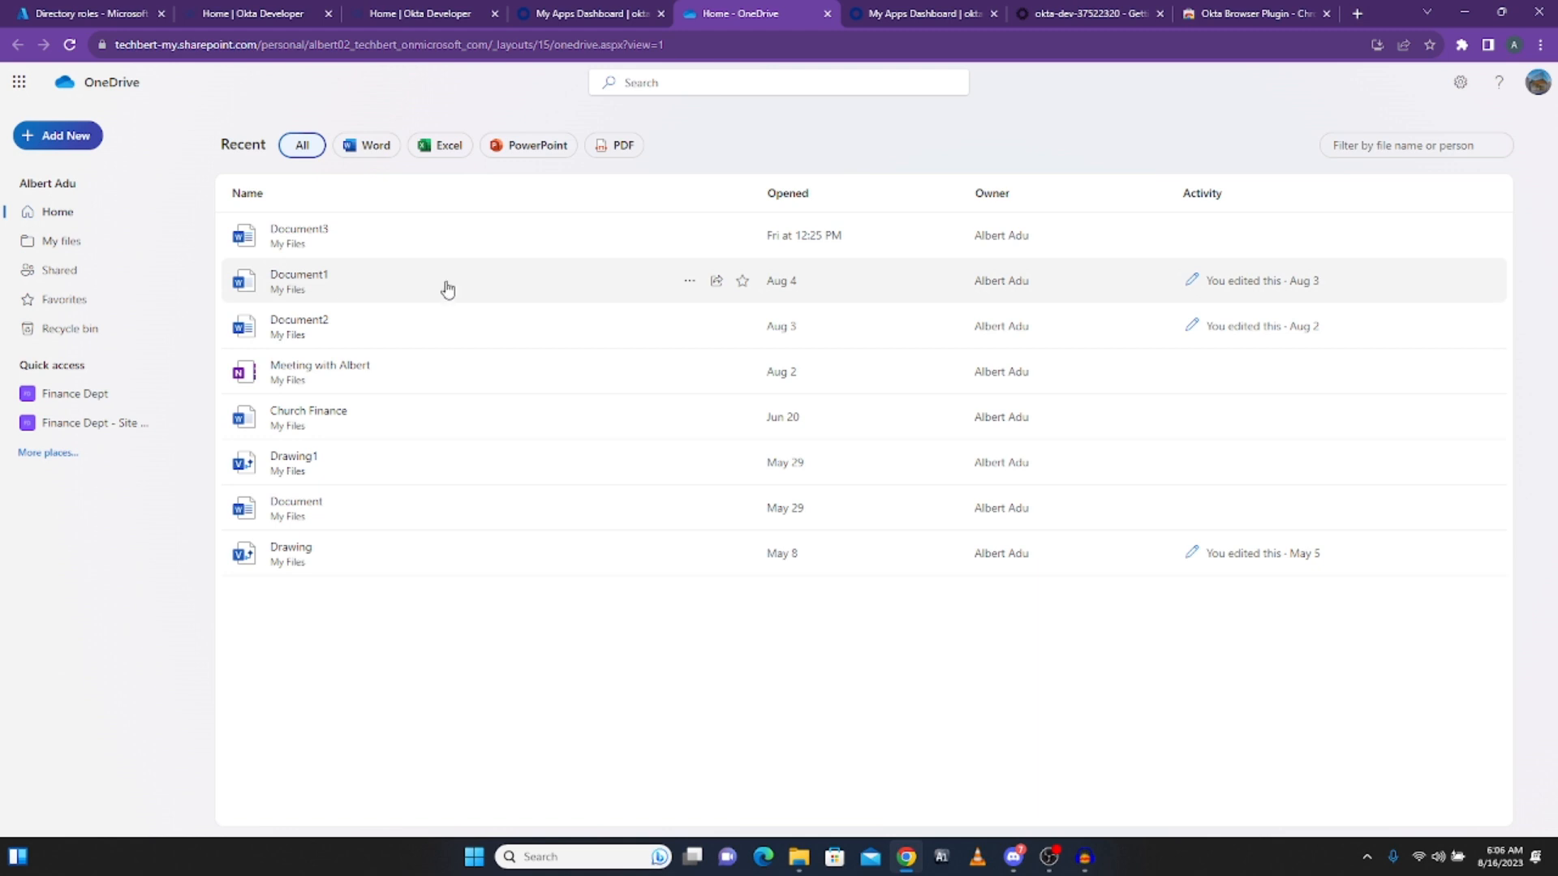
pyautogui.click(581, 12)
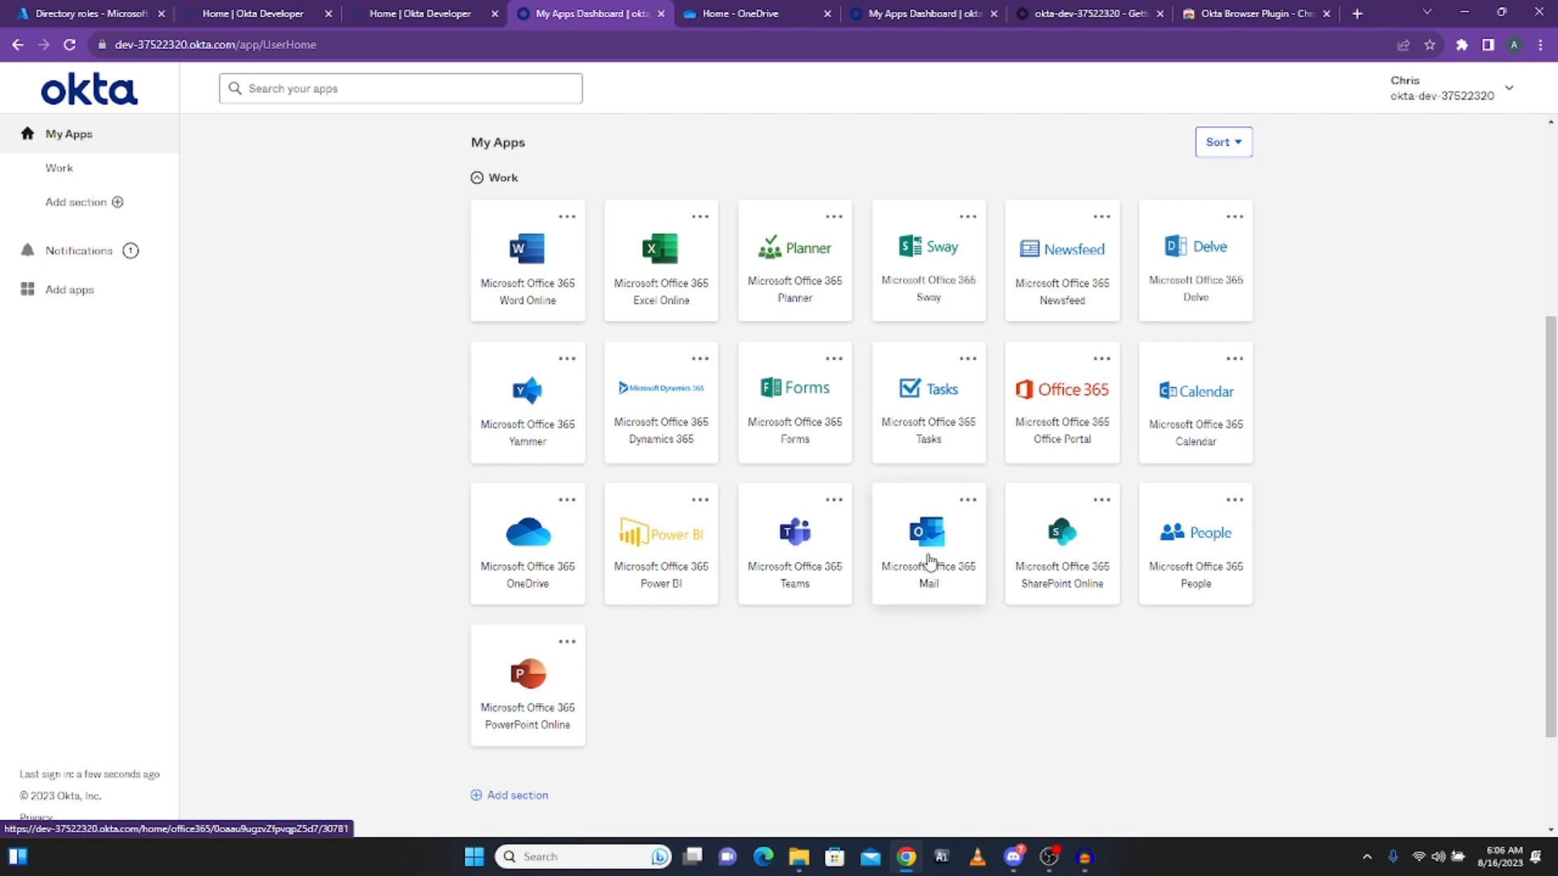
pyautogui.click(524, 400)
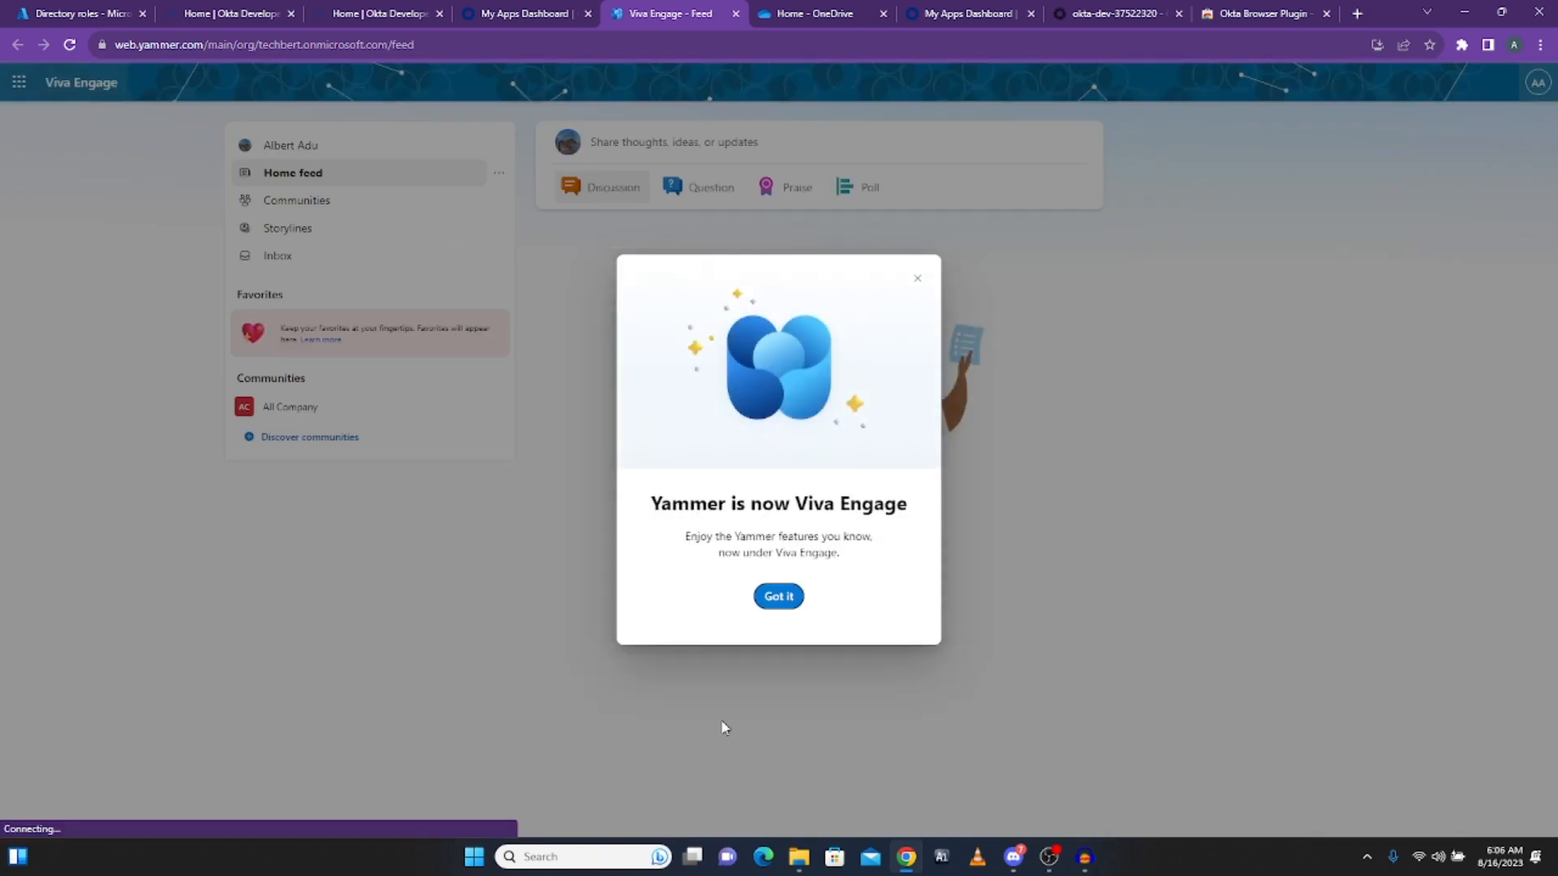
# Step: Acknowledge the Viva Engage rebrand notice with Got it, then go back to the My Apps Dashboard
pyautogui.click(775, 597)
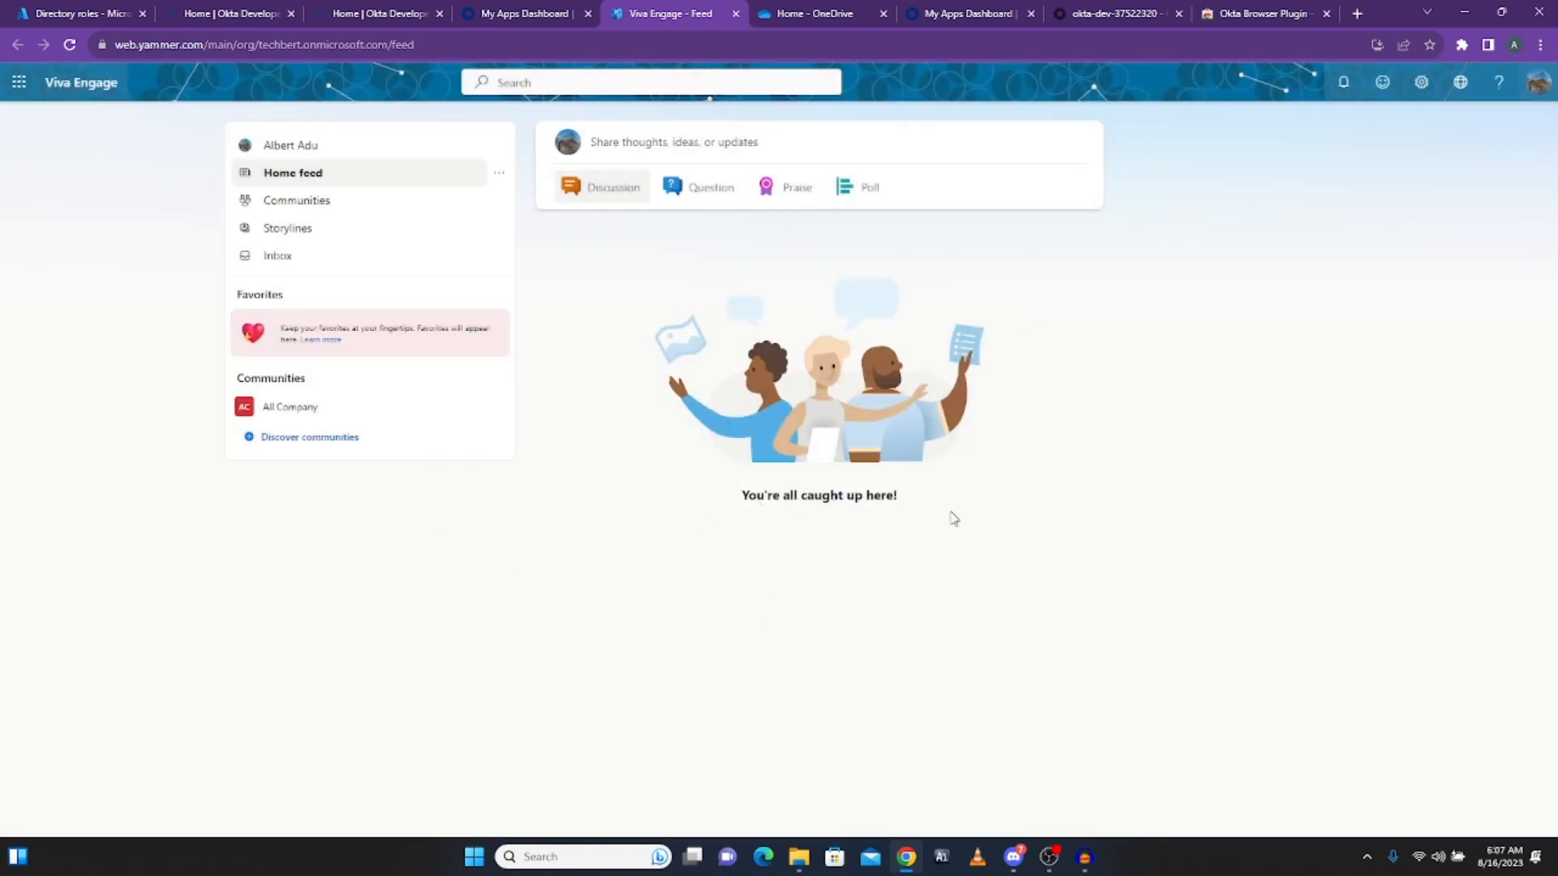
pyautogui.click(487, 15)
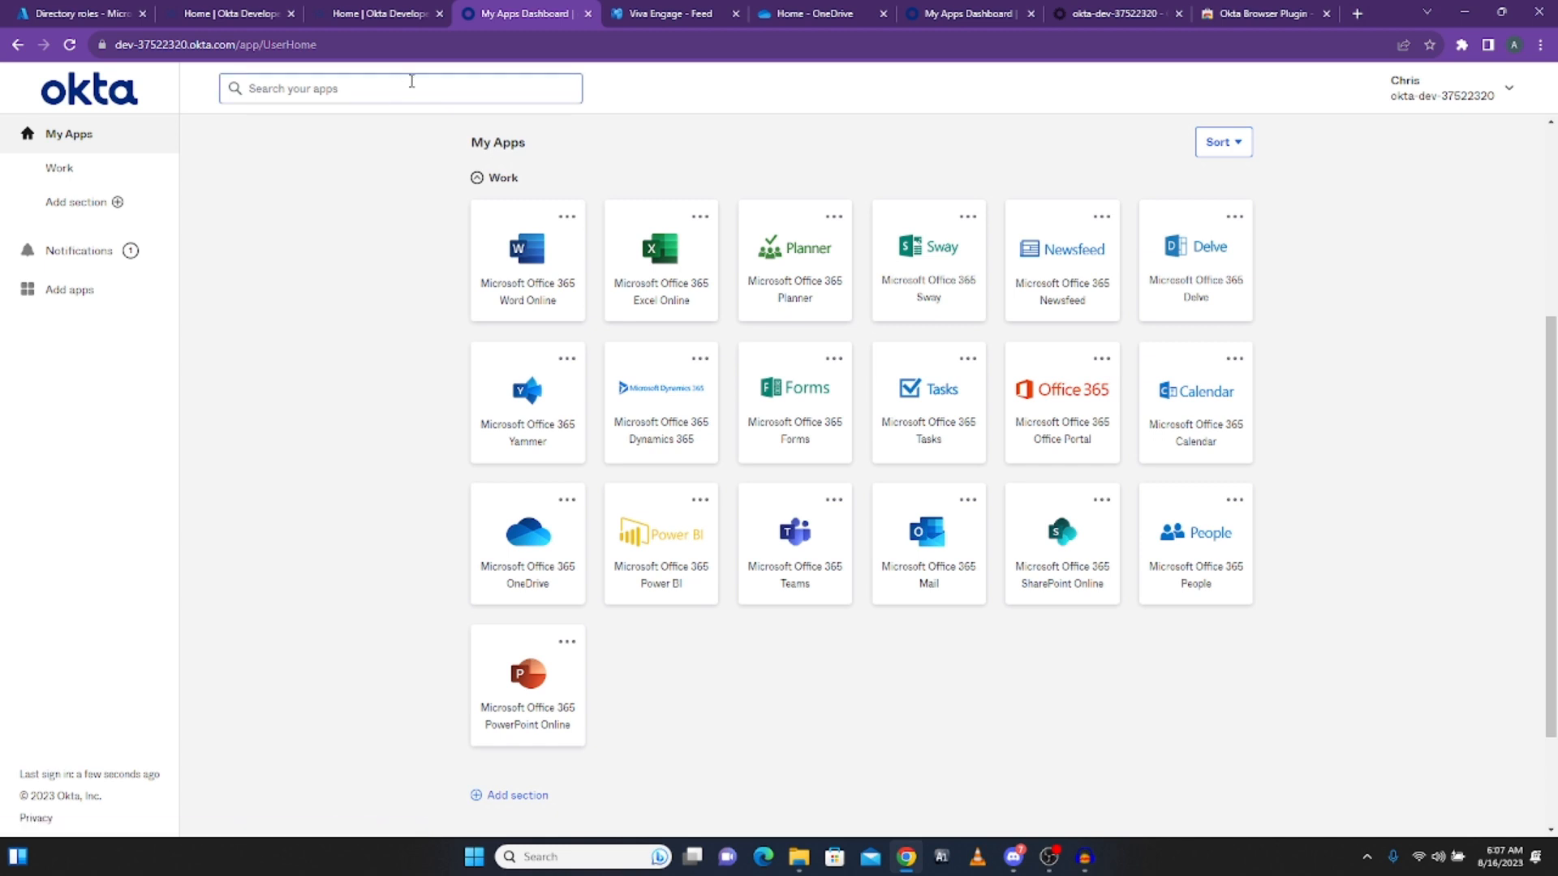
pyautogui.click(381, 16)
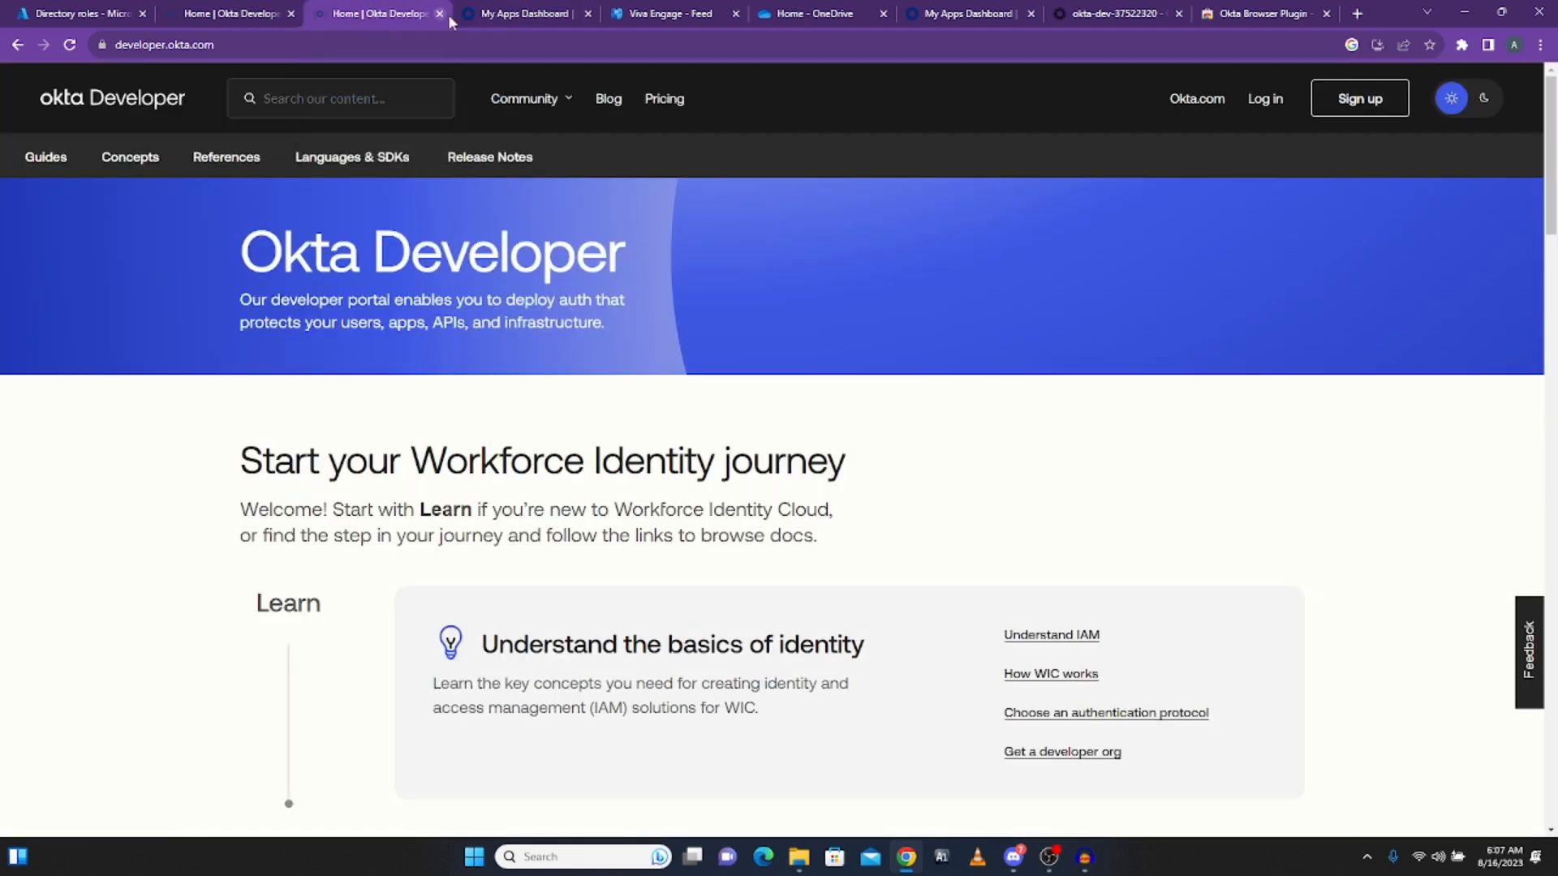
pyautogui.click(493, 16)
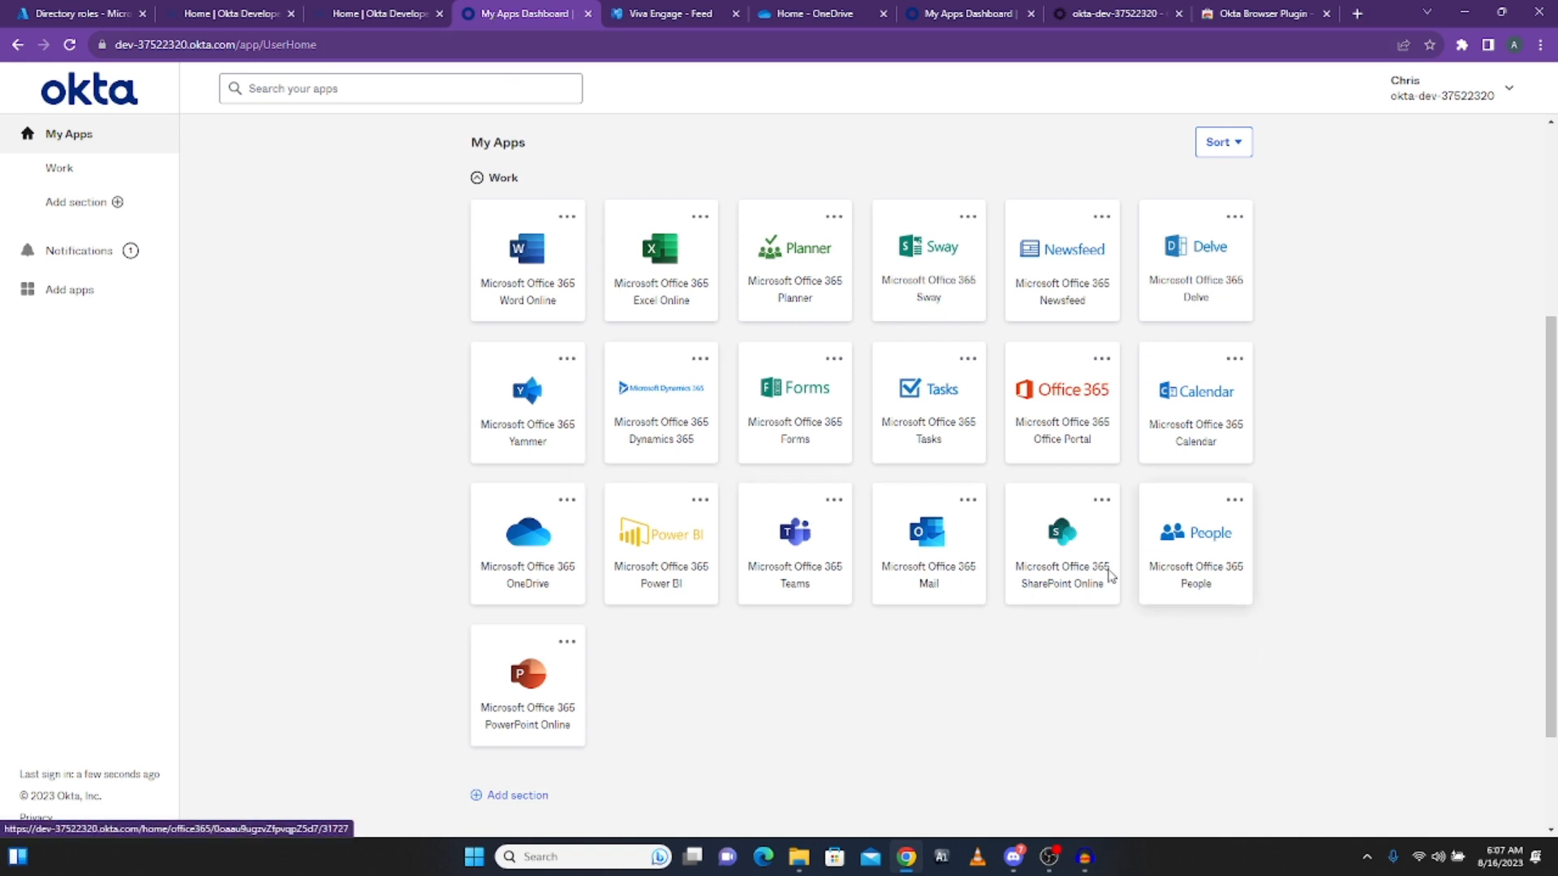
pyautogui.scroll(4, 1068, 556)
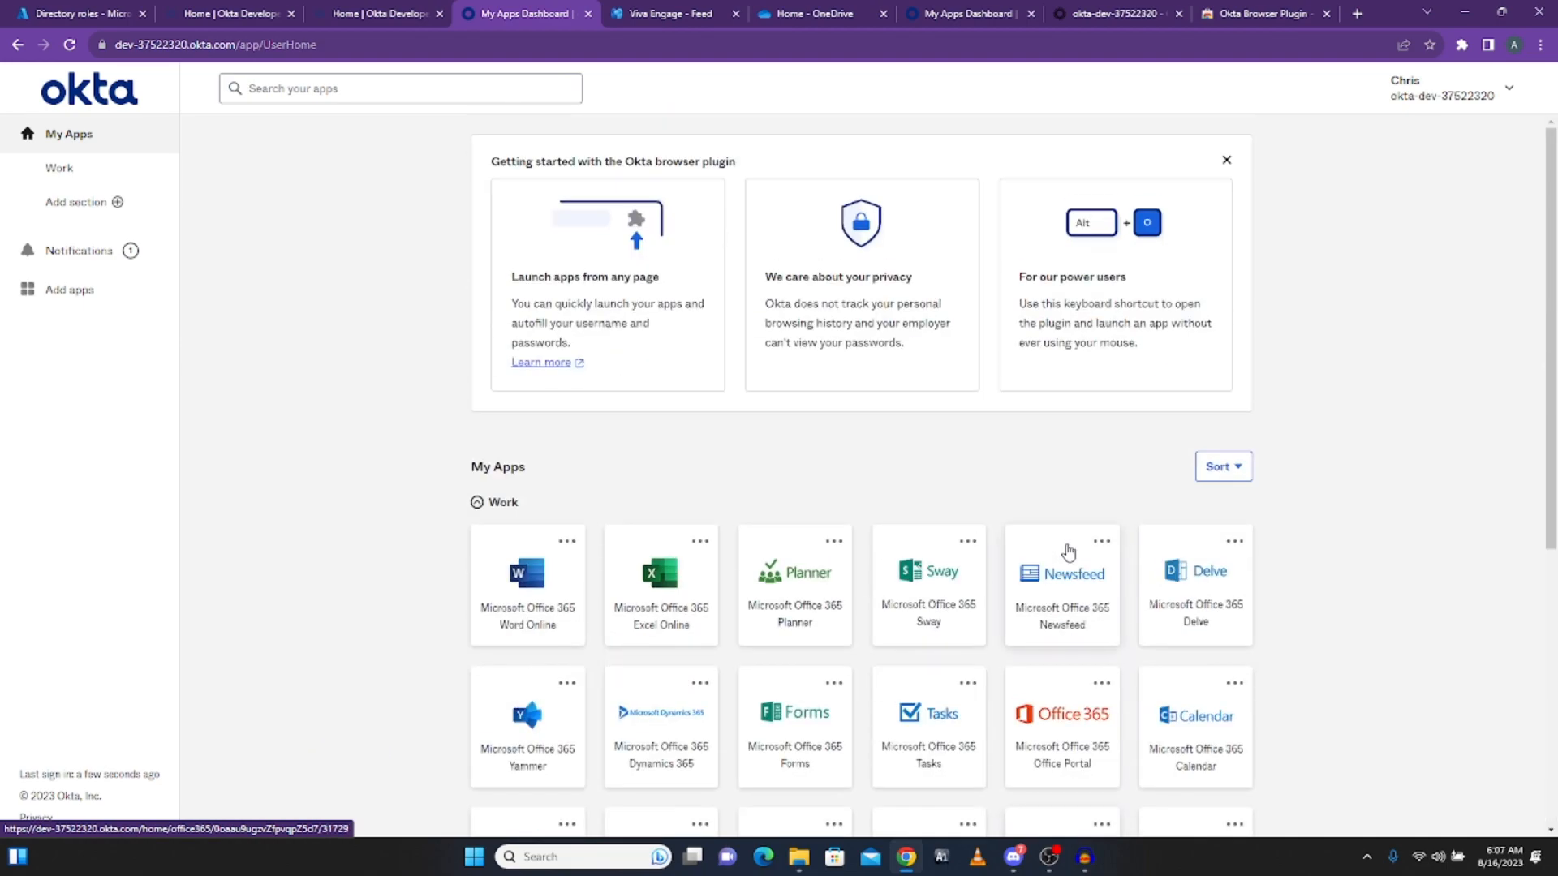